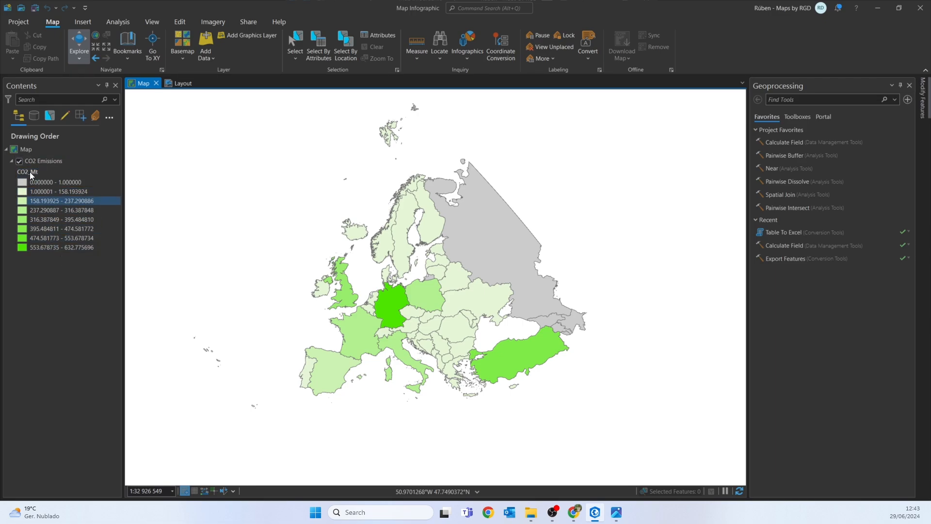
Open the layout and check the exported CO2 Emissions.png in the Map Infographic GHG folder
left_click(173, 84)
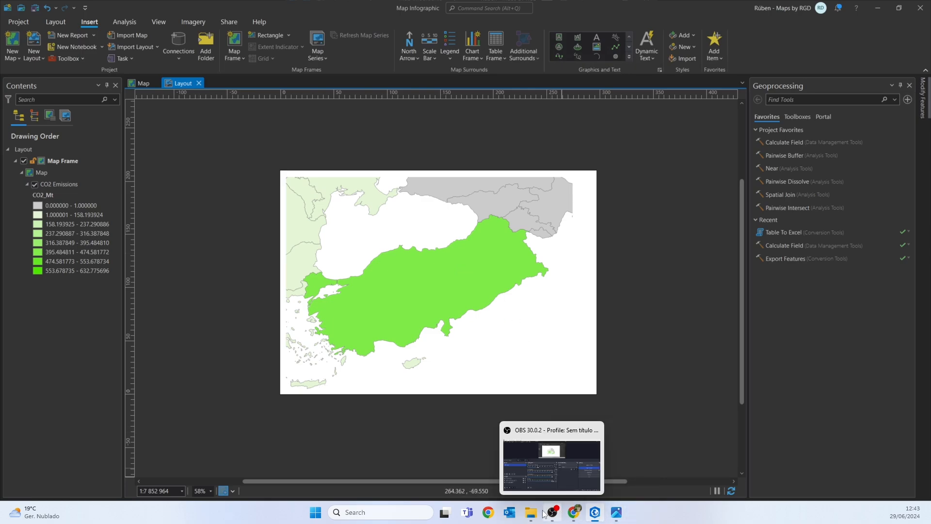
mouse_move(535, 514)
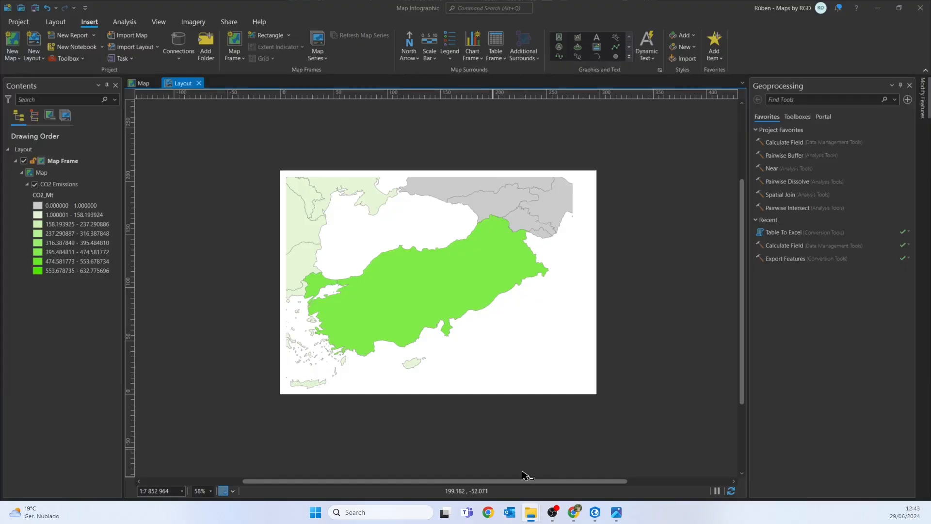
left_click_drag(930, 36, 383, 2)
left_click(436, 162)
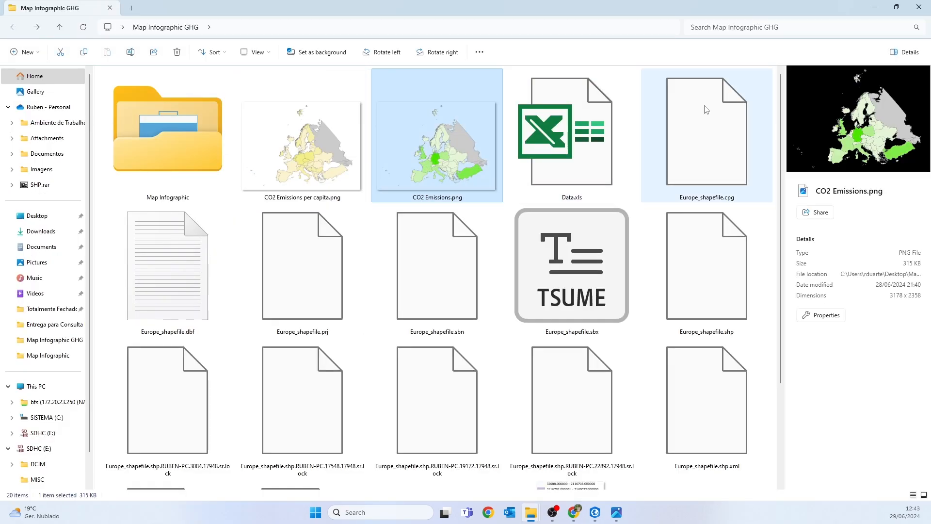
left_click(869, 6)
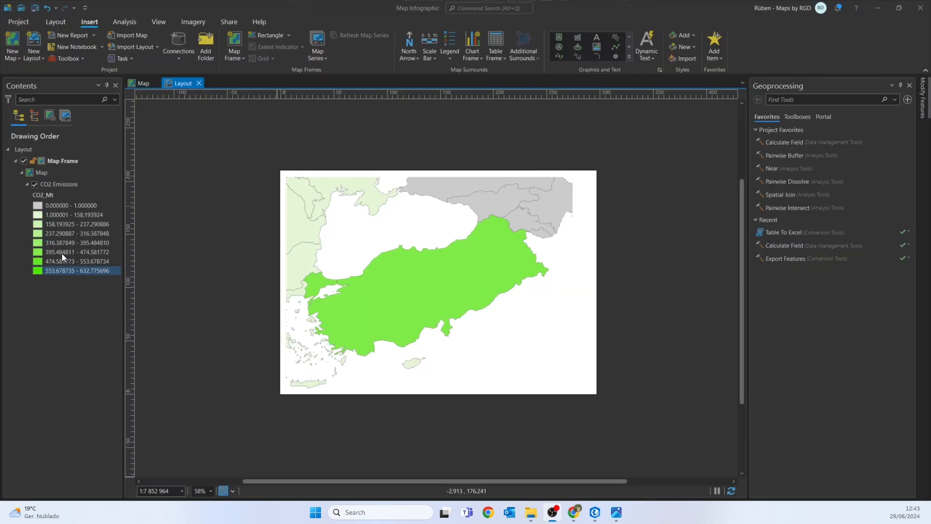
Insert a legend for the CO2 Emissions layer in the empty area beside the layout page
left_click(34, 184)
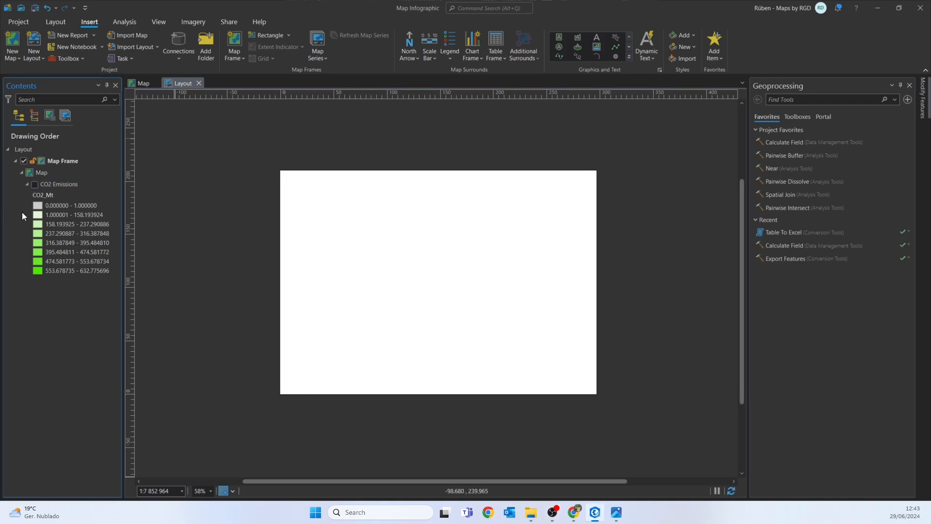
left_click(34, 184)
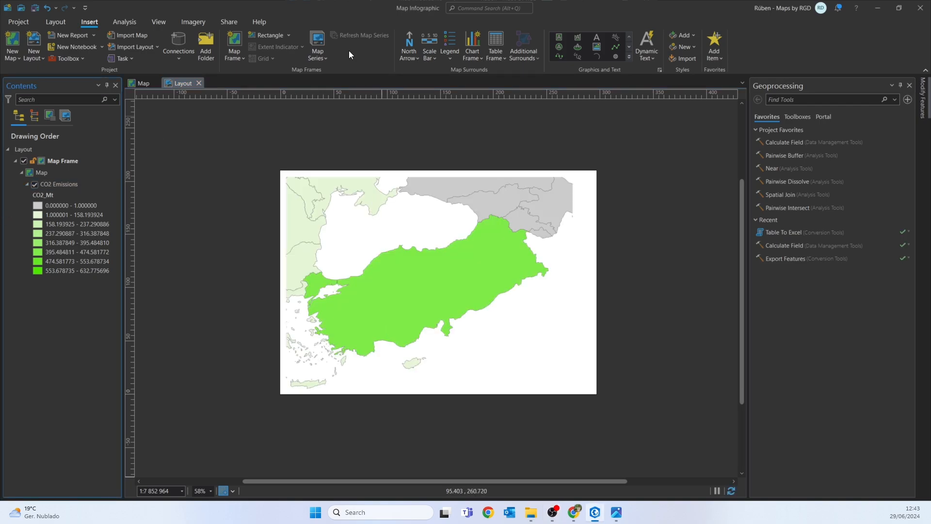
left_click(448, 43)
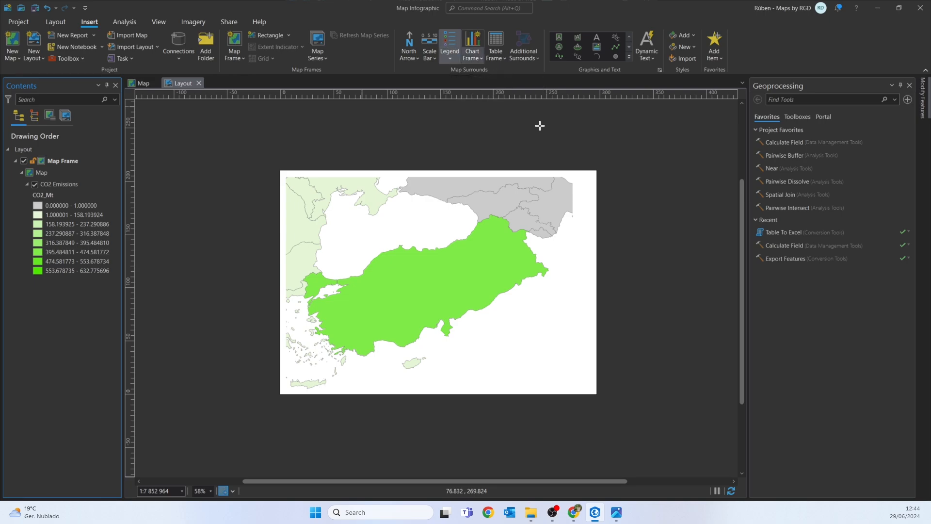
left_click(707, 348)
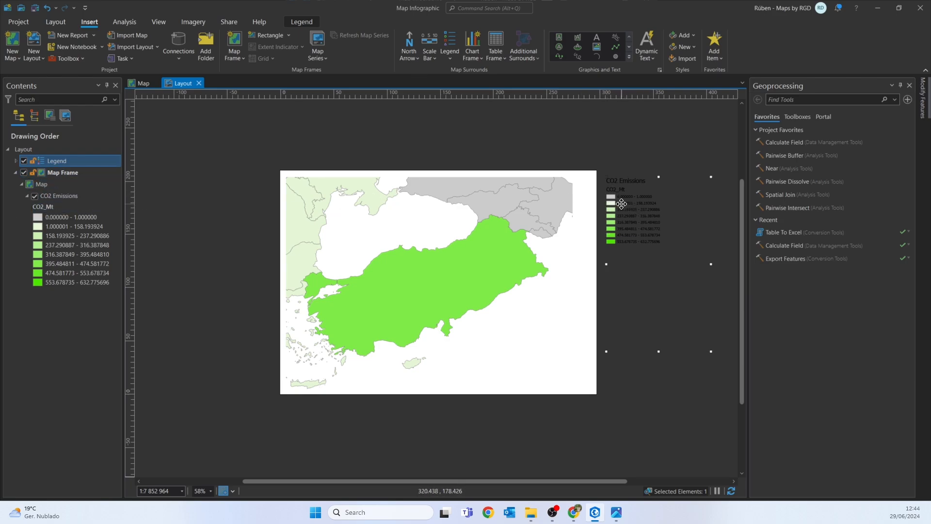
Convert the legend to graphics and ungroup it into individual patches and labels
right_click(621, 203)
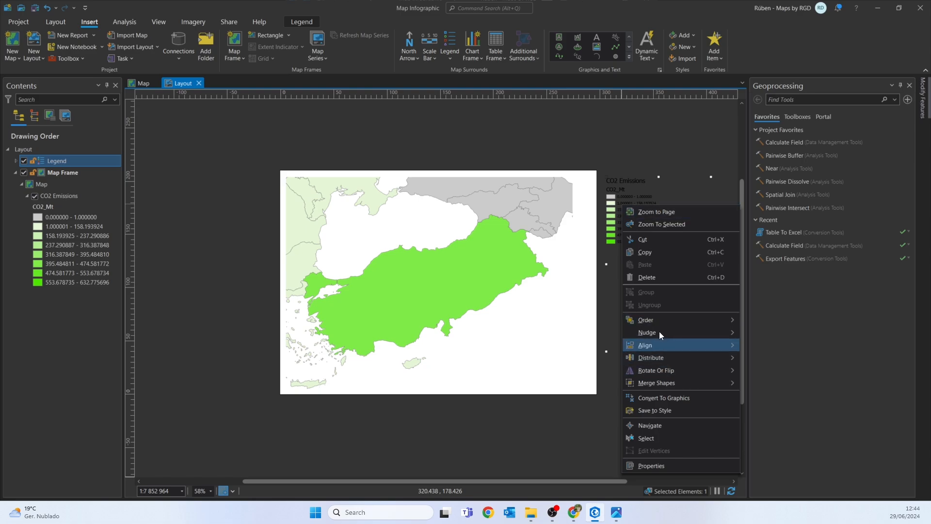
left_click(648, 399)
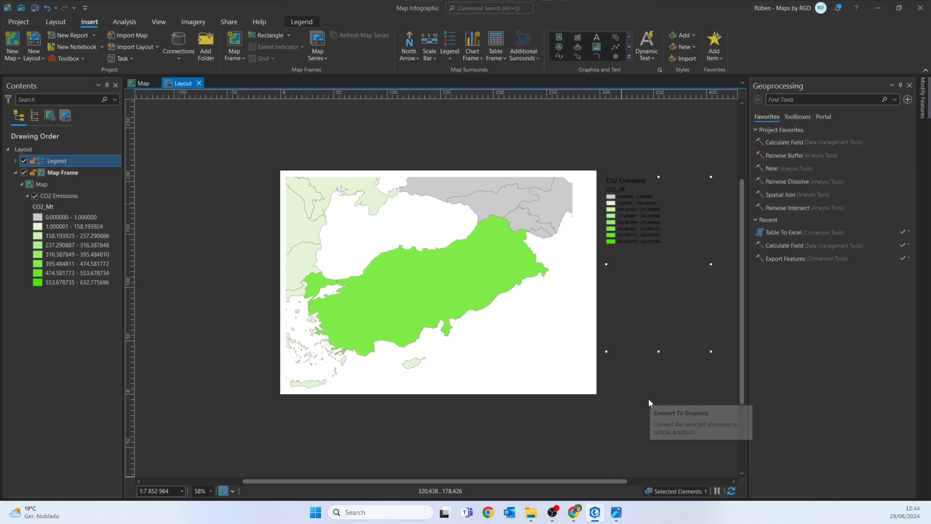
right_click(633, 209)
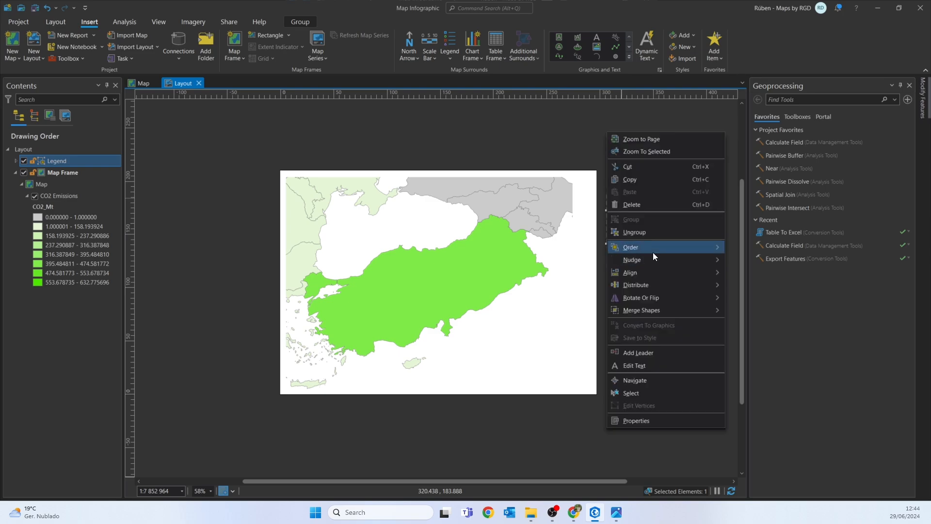
left_click(636, 234)
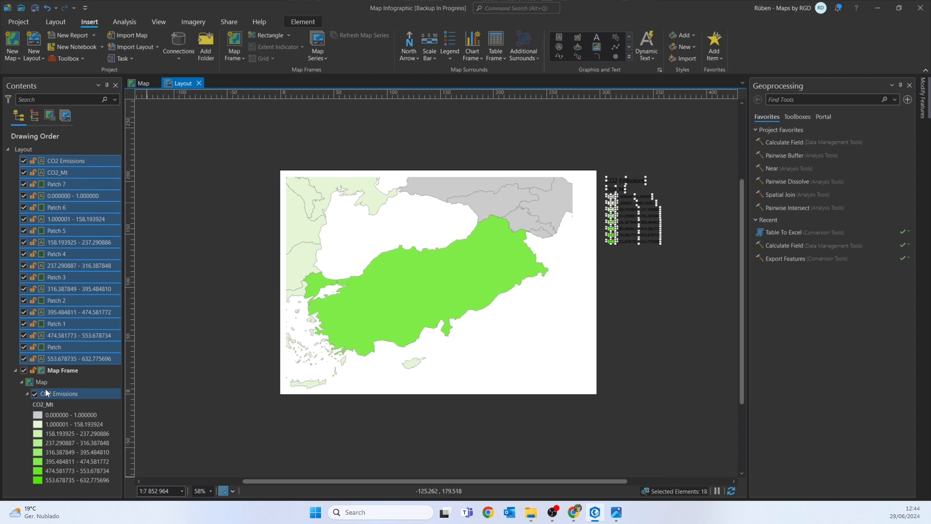
Hide the CO2 Emissions layer and delete the legend's CO2 Emissions and CO2_Mt headings
left_click(34, 394)
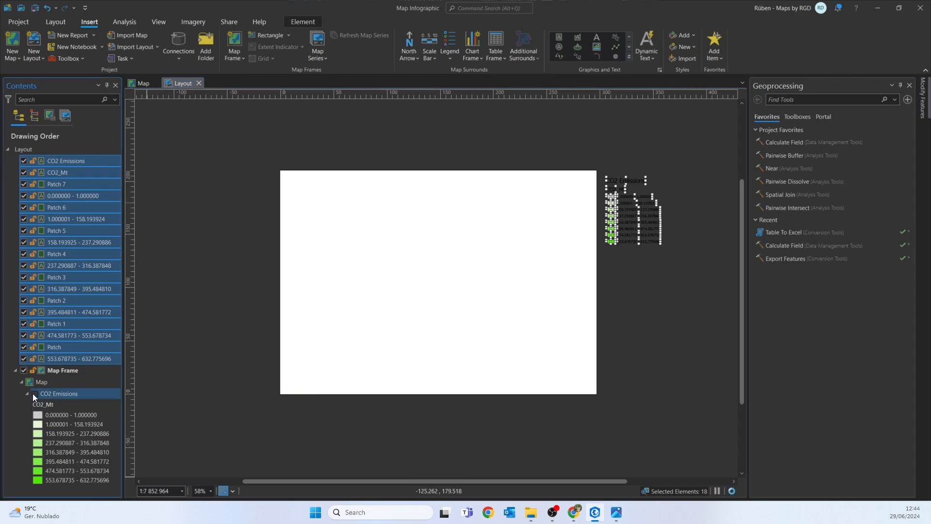
left_click(640, 272)
scroll(608, 158, "up", 2)
left_click_drag(601, 158, 609, 201)
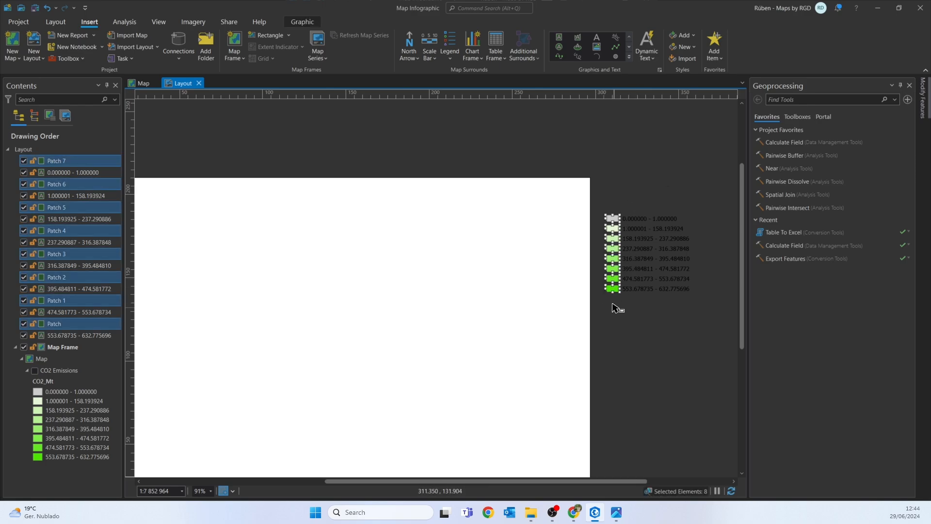
Stretch all eight legend color patches vertically until they touch and form a continuous color bar
scroll(616, 305, "up", 2)
scroll(612, 282, "up", 2)
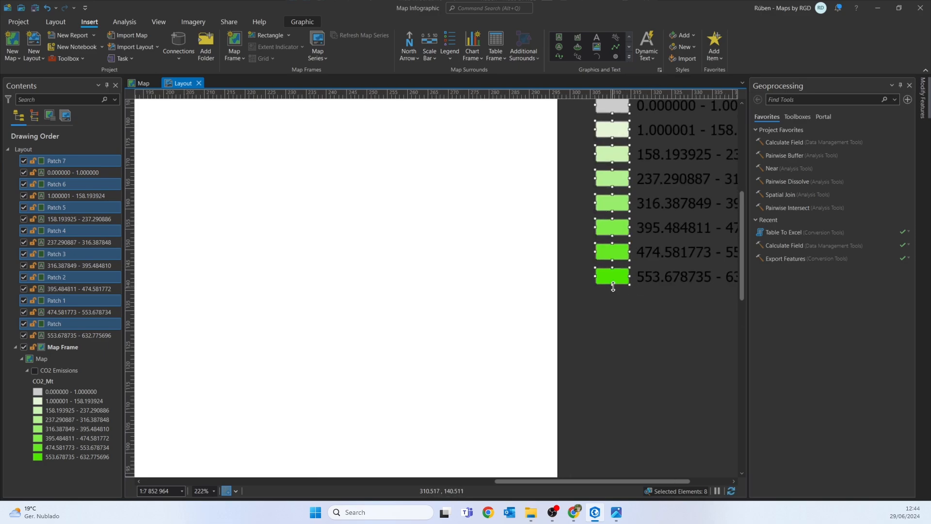
left_click_drag(612, 285, 614, 294)
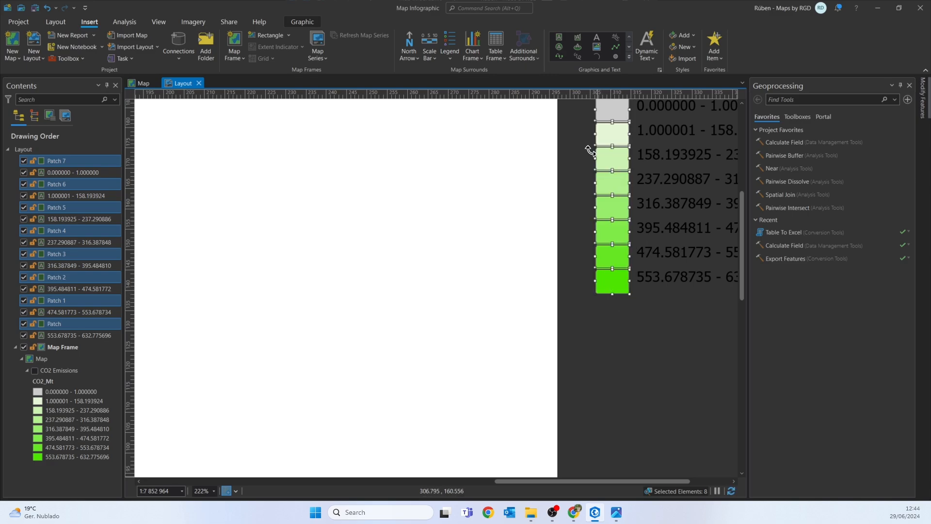
Set the outline color of the eight legend patches to No color and close the side panes
right_click(613, 279)
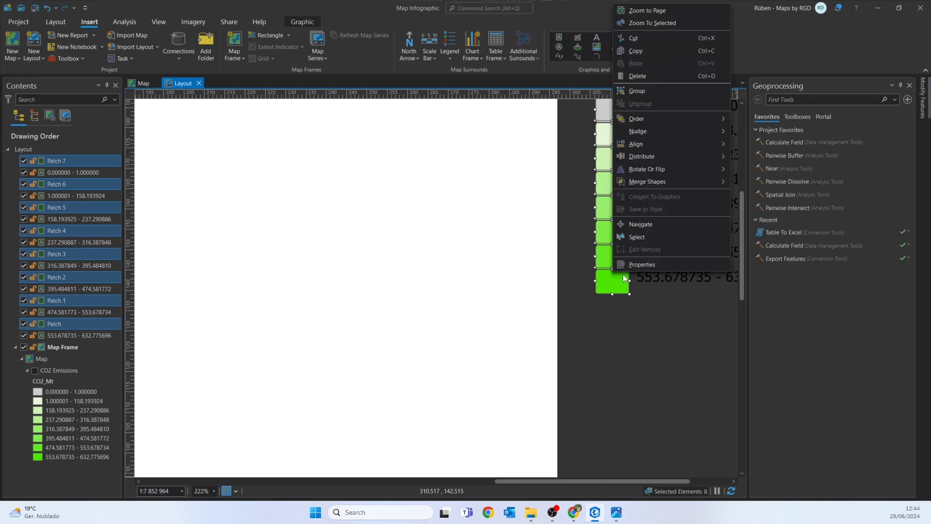
left_click(631, 265)
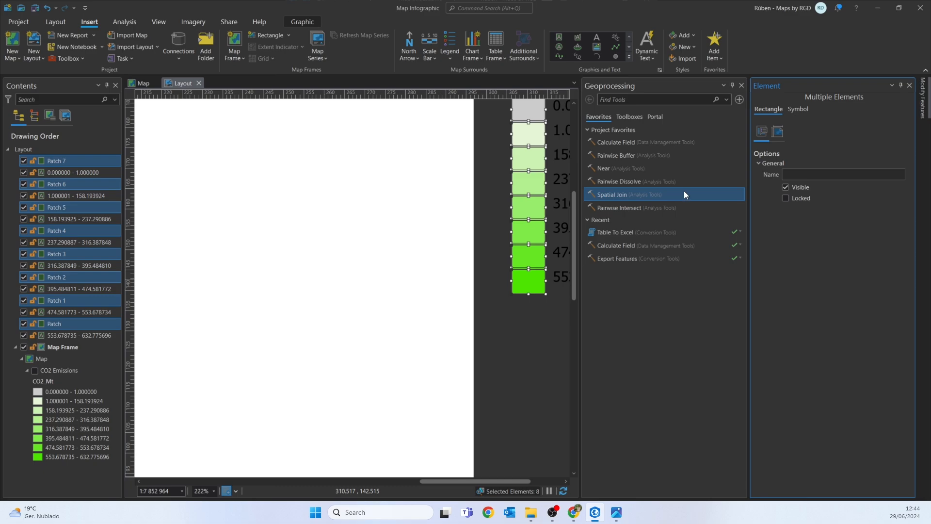
left_click(799, 109)
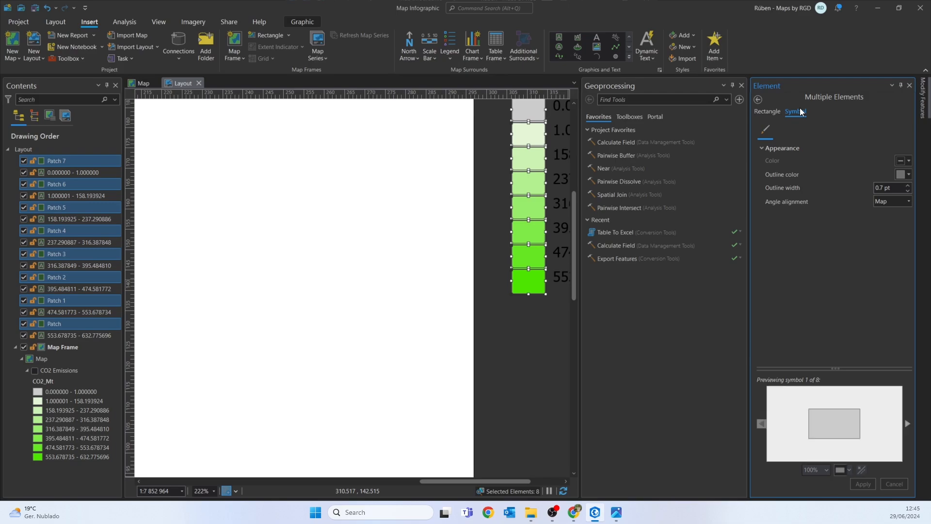
left_click(905, 175)
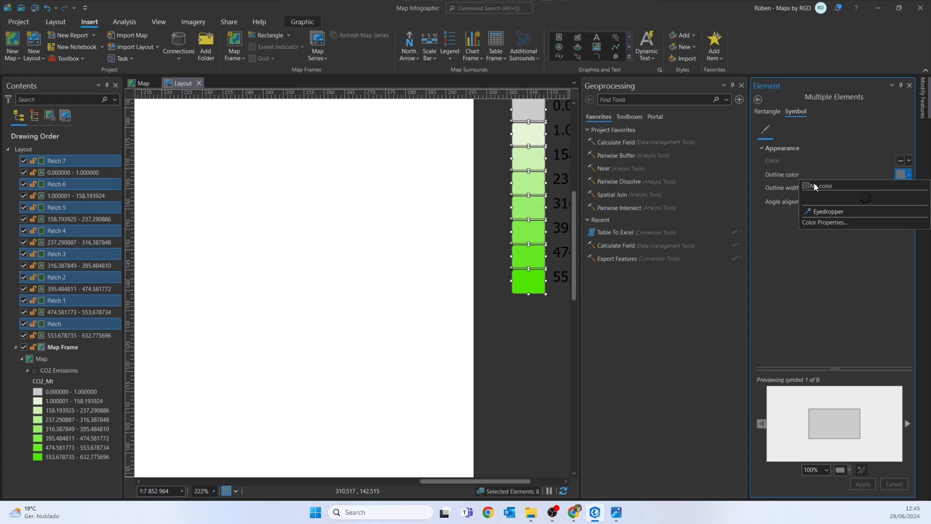
left_click(831, 184)
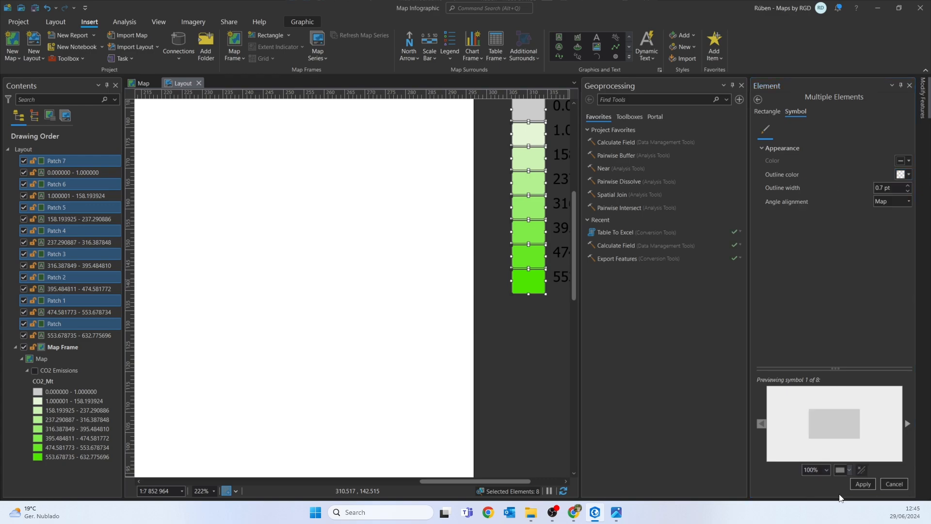
left_click(856, 488)
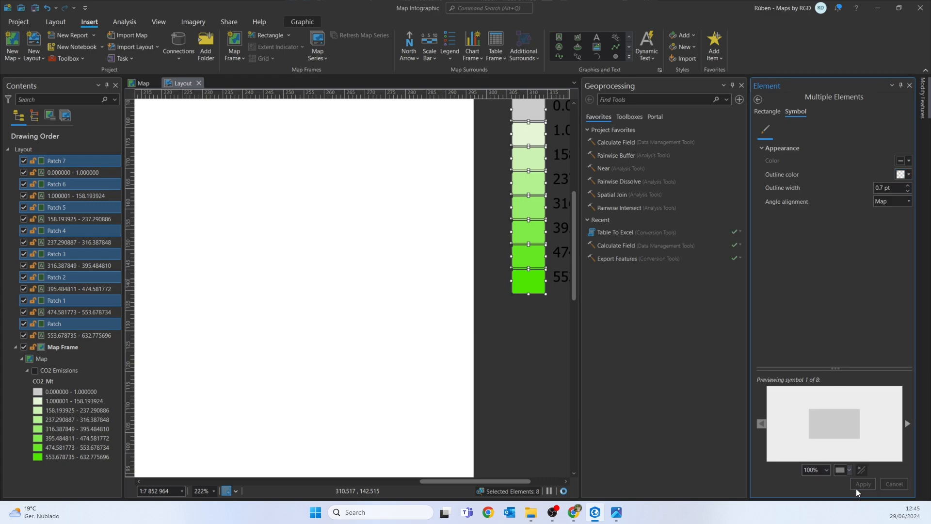
left_click(743, 86)
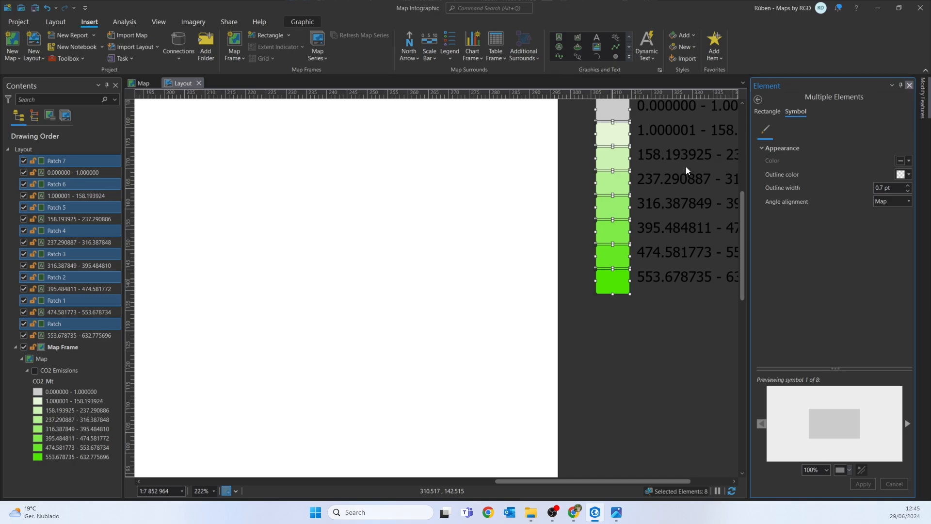
left_click(666, 333)
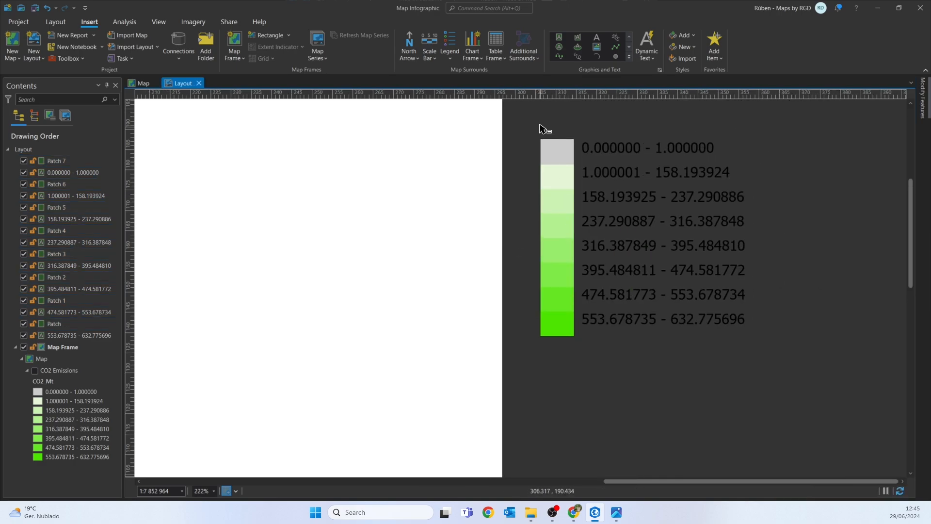
Move all legend patches and labels together from outside the page onto the middle of the layout page
scroll(632, 312, "down", 2)
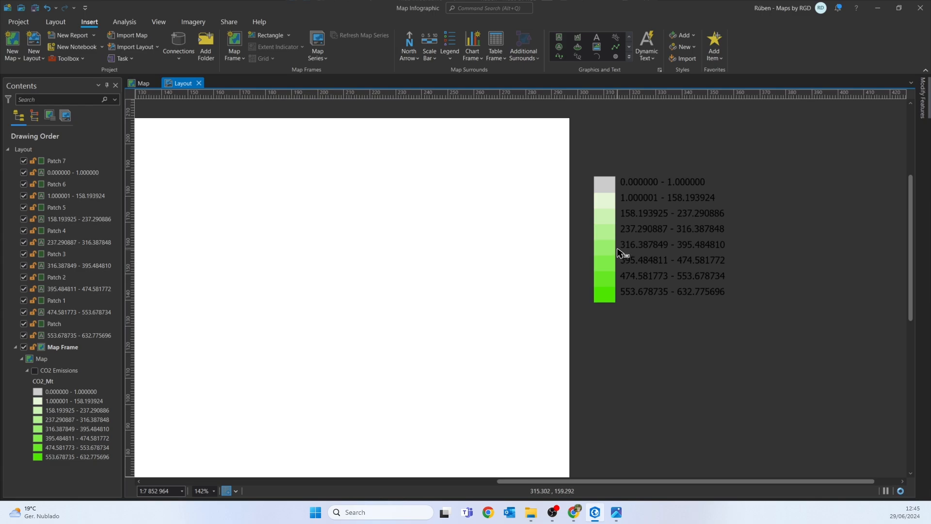
scroll(603, 202, "down", 2)
scroll(642, 147, "down", 2)
left_click_drag(674, 130, 781, 278)
left_click_drag(696, 165, 364, 235)
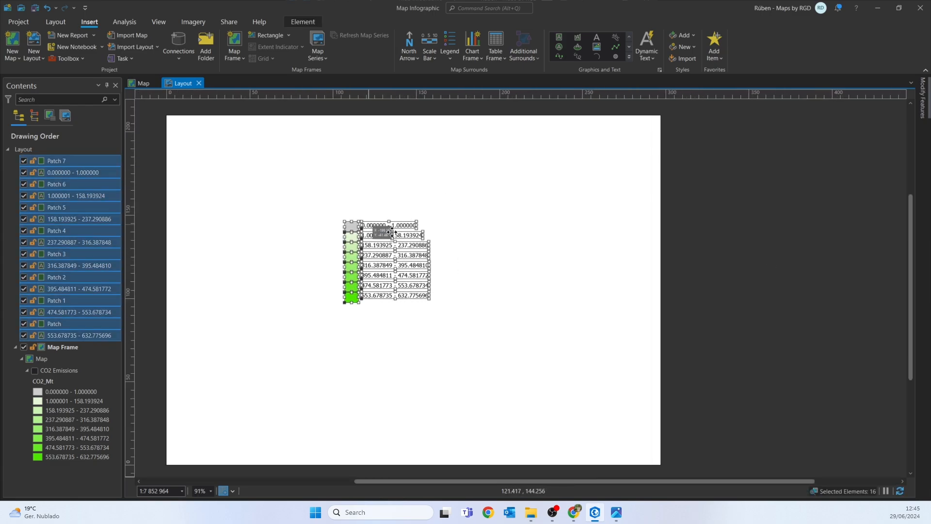
Export the layout as a PNG to Legend.png in the Map Infographic GHG folder, overwriting the existing file
left_click(485, 255)
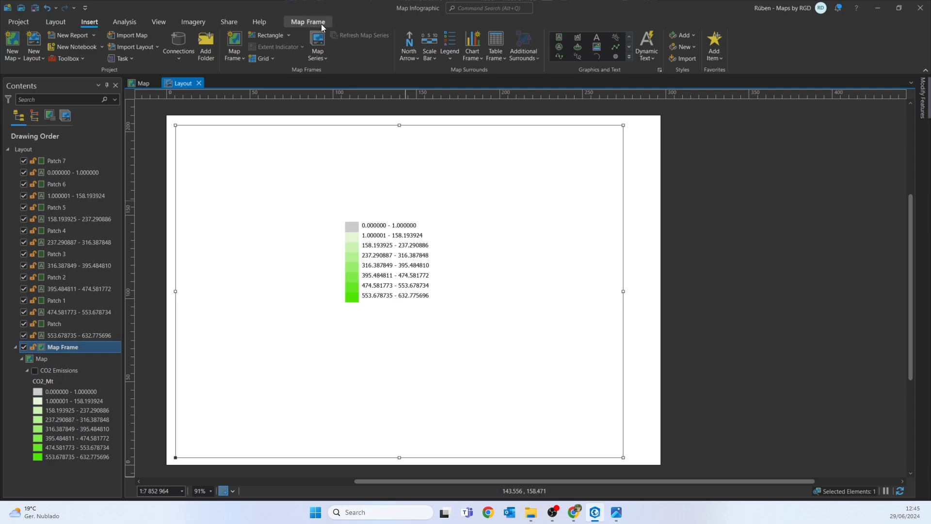
left_click(228, 23)
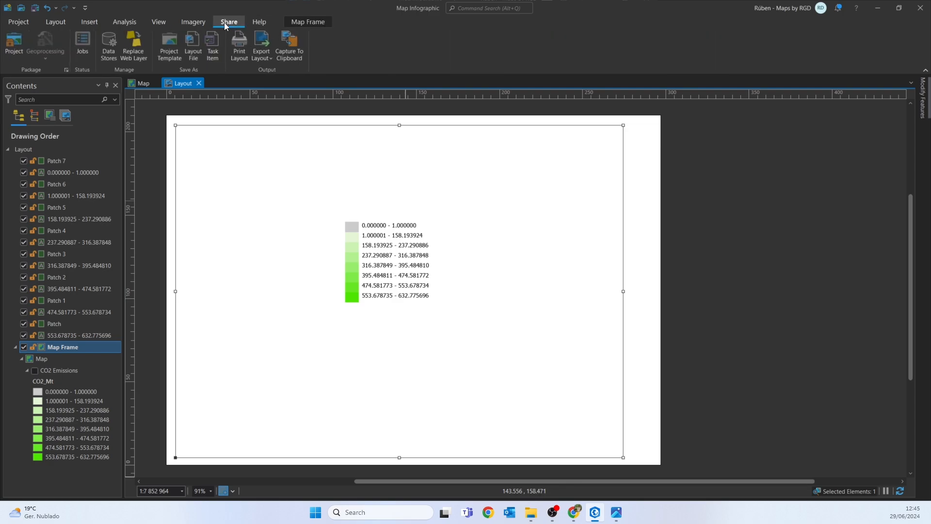
left_click(262, 40)
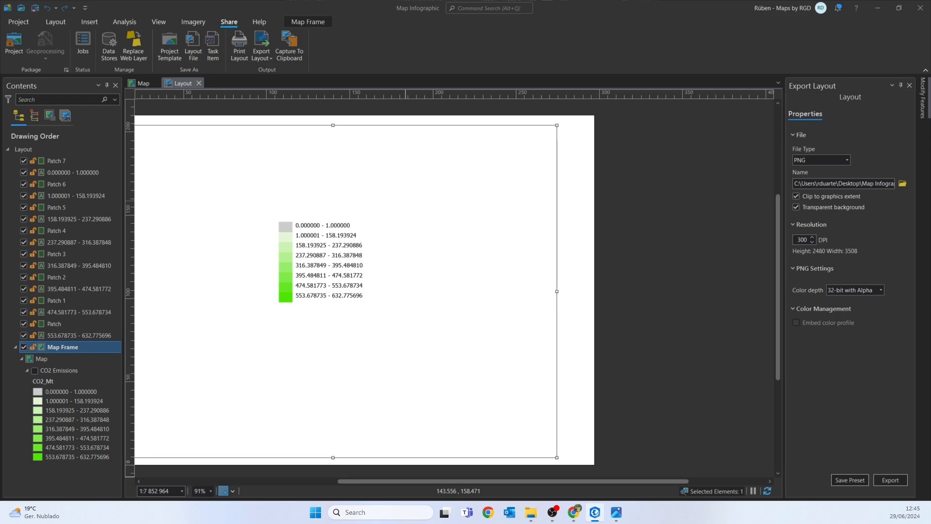
left_click_drag(541, 24, 318, 60)
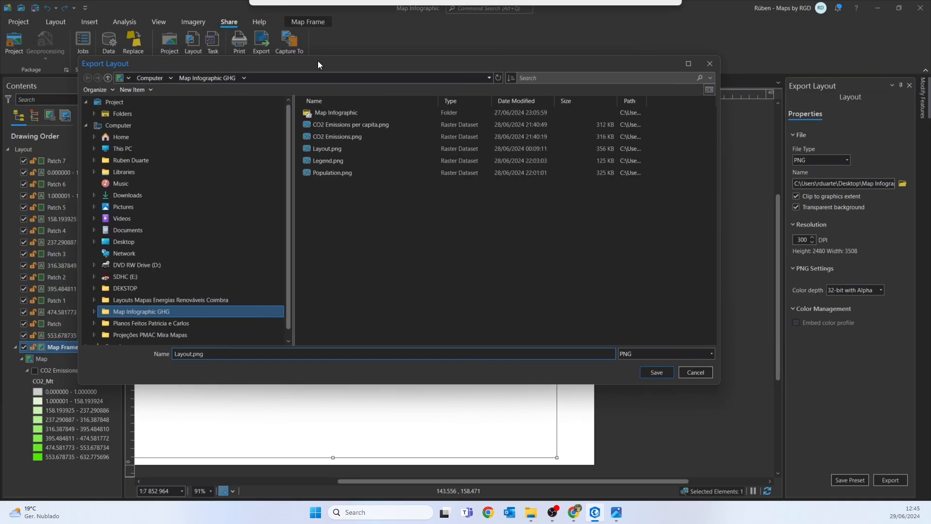
left_click(330, 162)
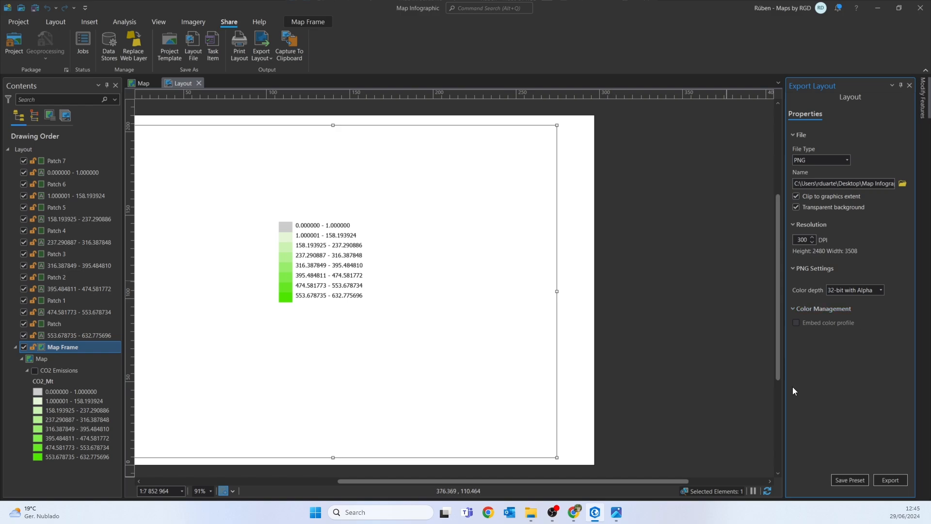
left_click(886, 481)
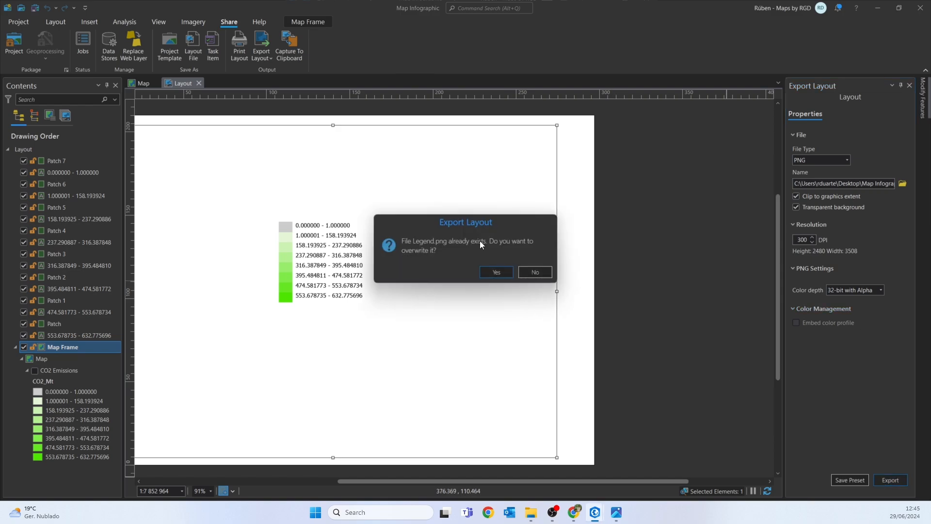
left_click(495, 273)
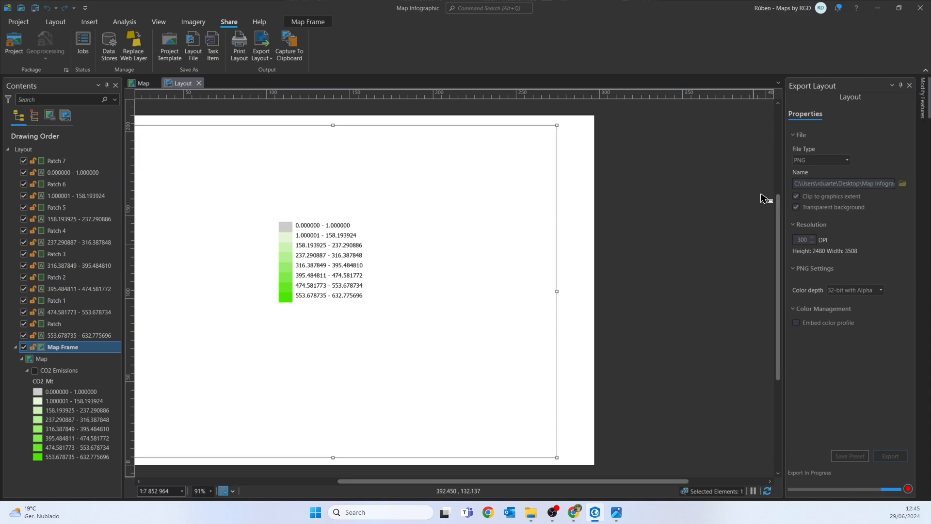
Close the program and save the changes to the Map Infographic project
left_click(919, 8)
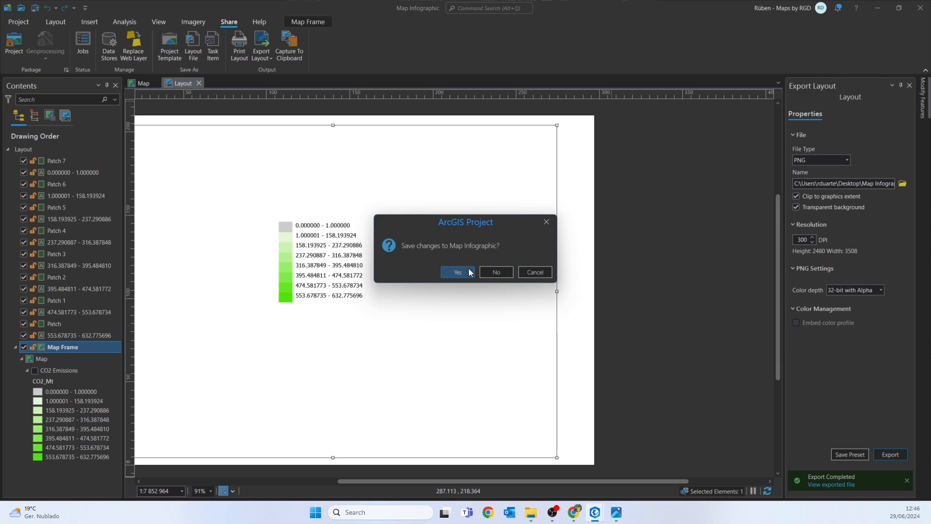
left_click(457, 272)
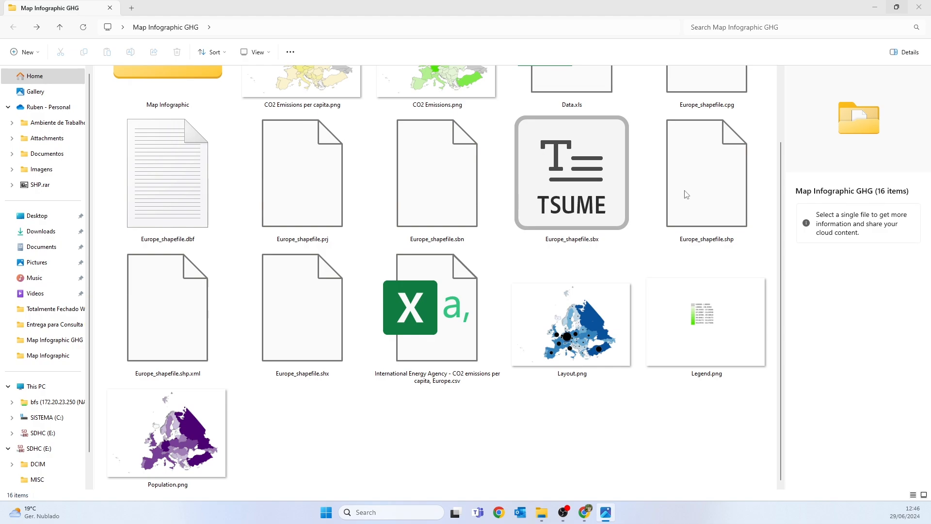
Close the file explorer and switch to the blank A3 landscape poster design in Canva
left_click(919, 7)
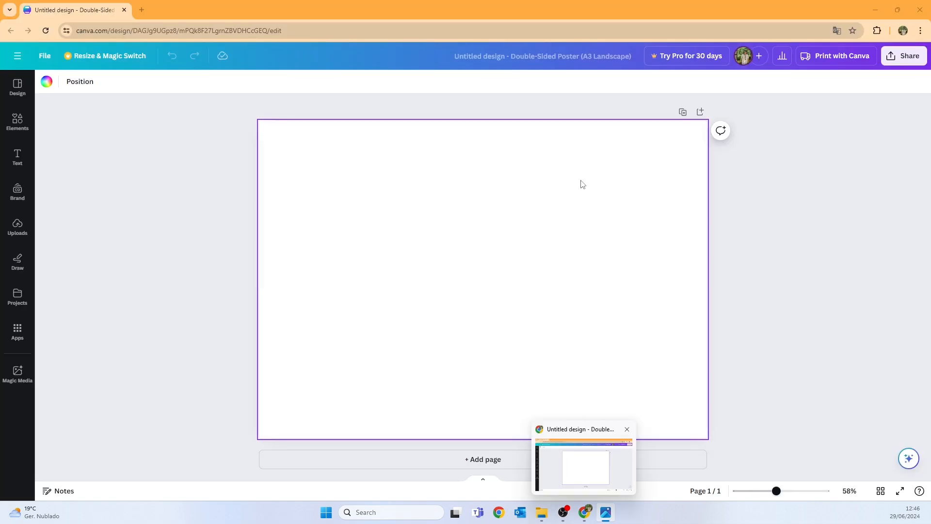
left_click(542, 512)
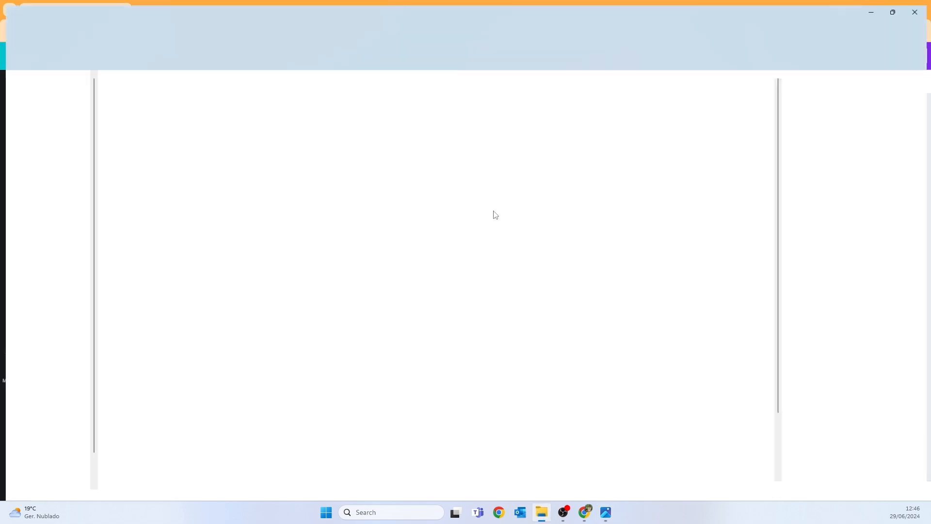
left_click(926, 6)
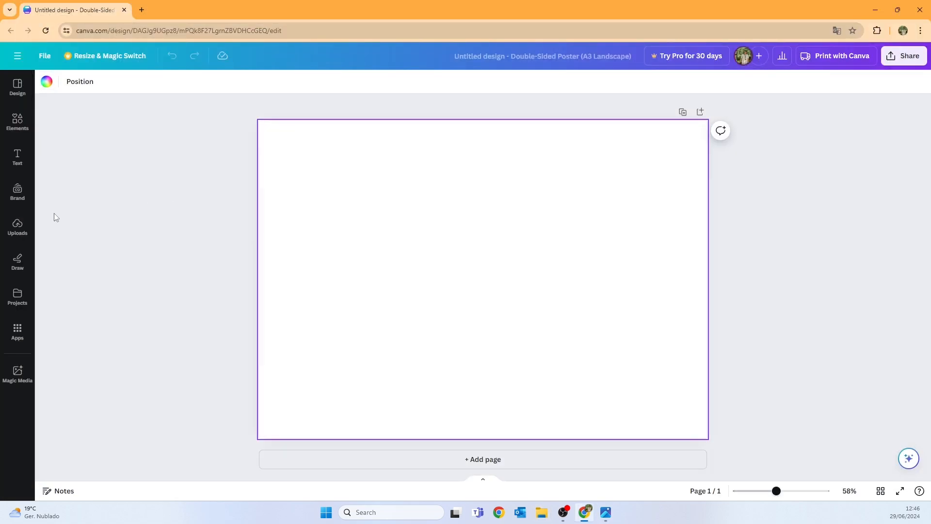
Upload CO2 Emissions.png and Legend.png from the Map Infographic GHG folder on the Desktop
left_click(16, 226)
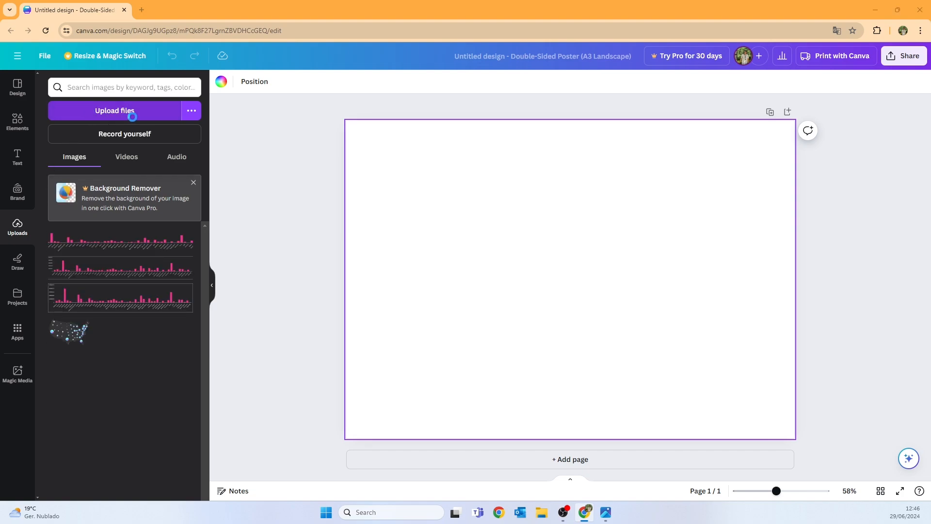
left_click(129, 112)
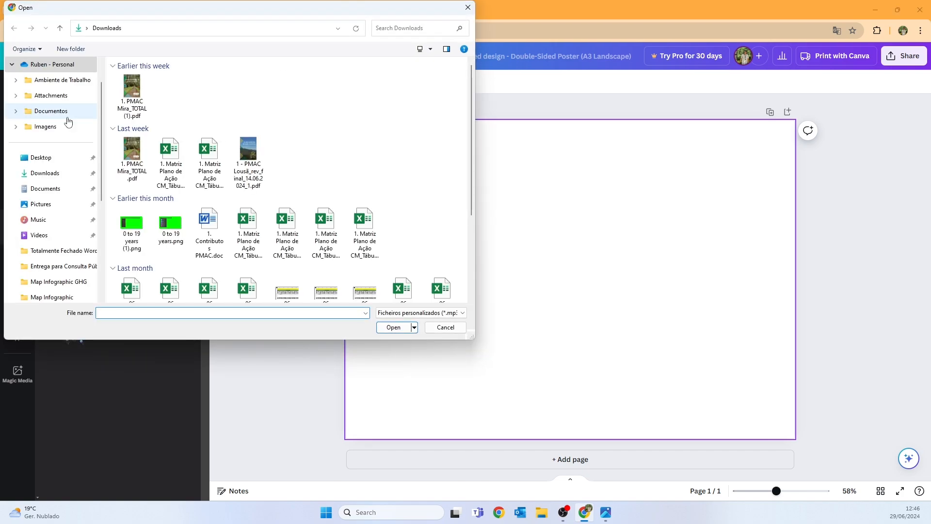
left_click(42, 159)
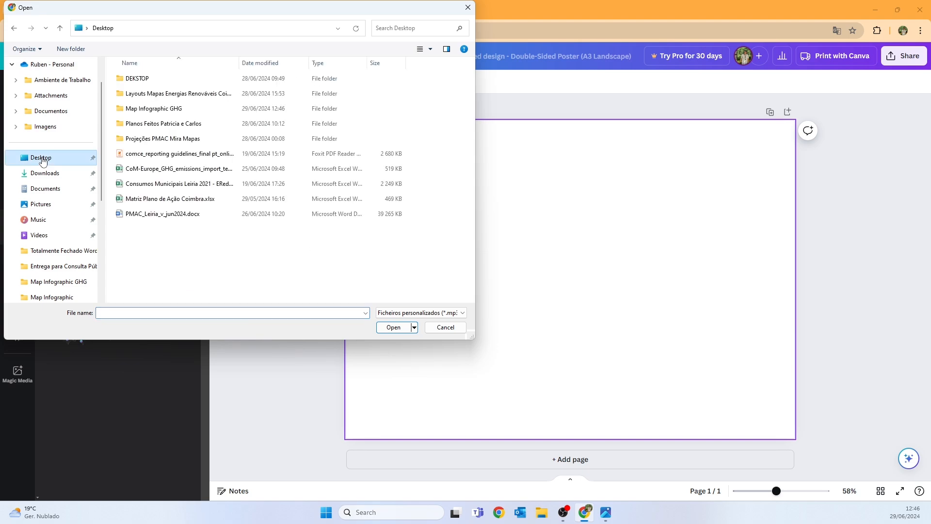
double_click(151, 114)
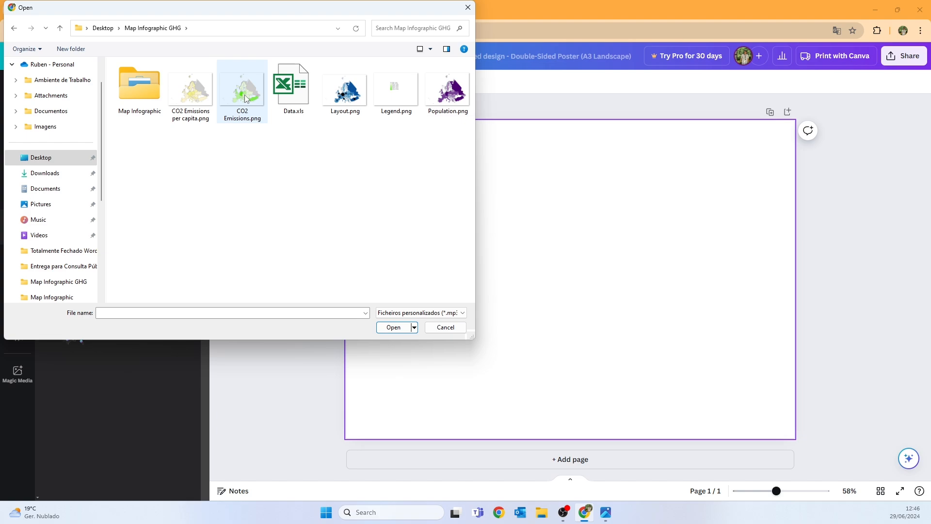
left_click(231, 108)
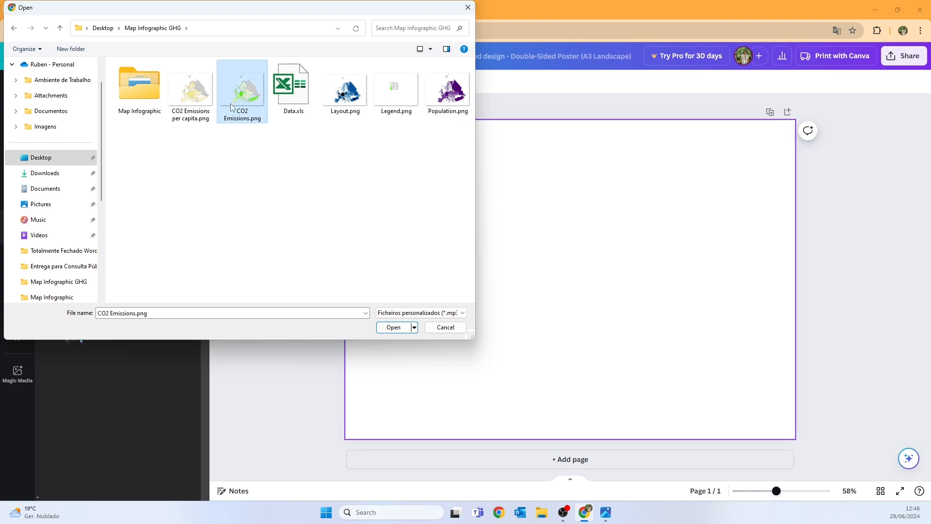
left_click(395, 96, "ctrl")
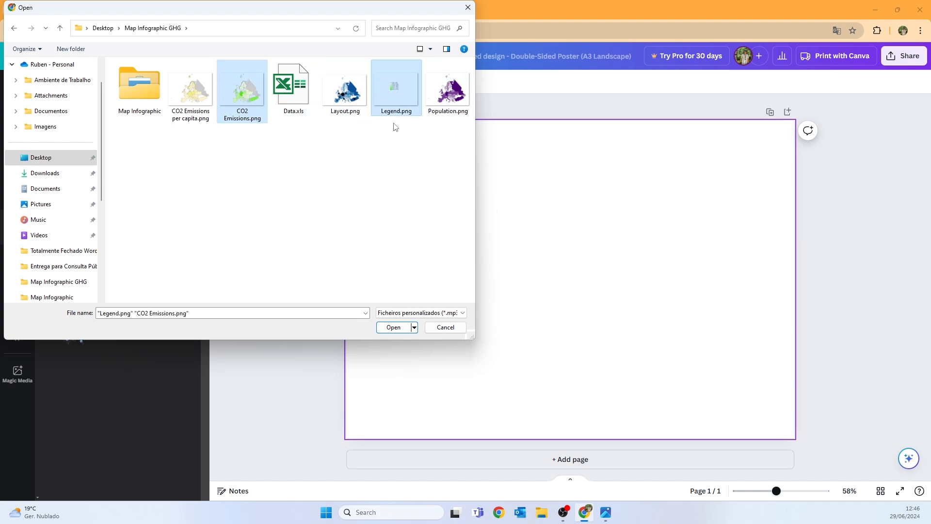
left_click(396, 329)
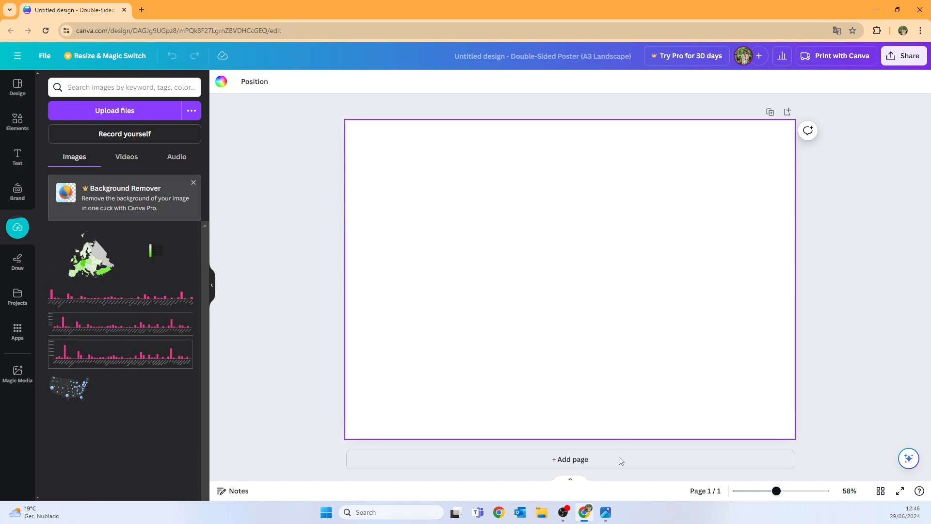
Add the uploaded CO2 emissions map to the page and set the page background to solid dark gray
left_click(563, 517)
left_click(95, 264)
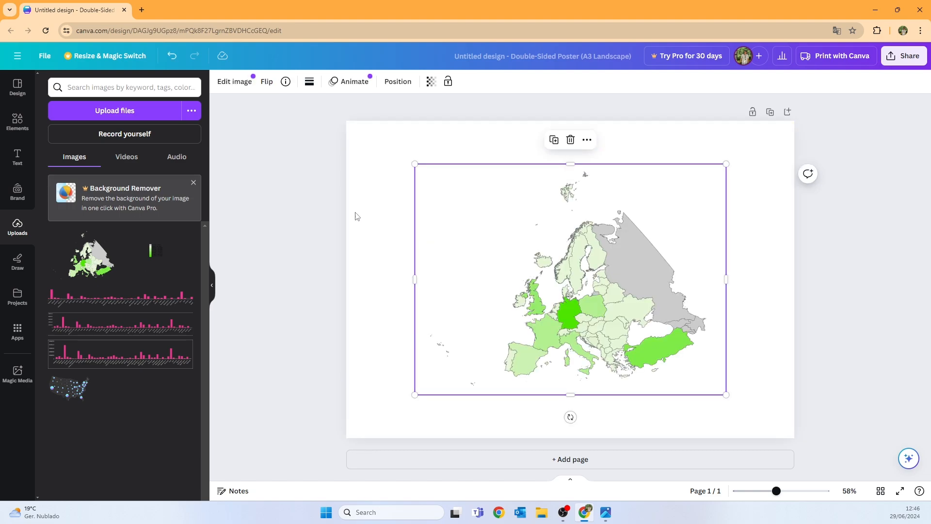
left_click(371, 140)
left_click(365, 153)
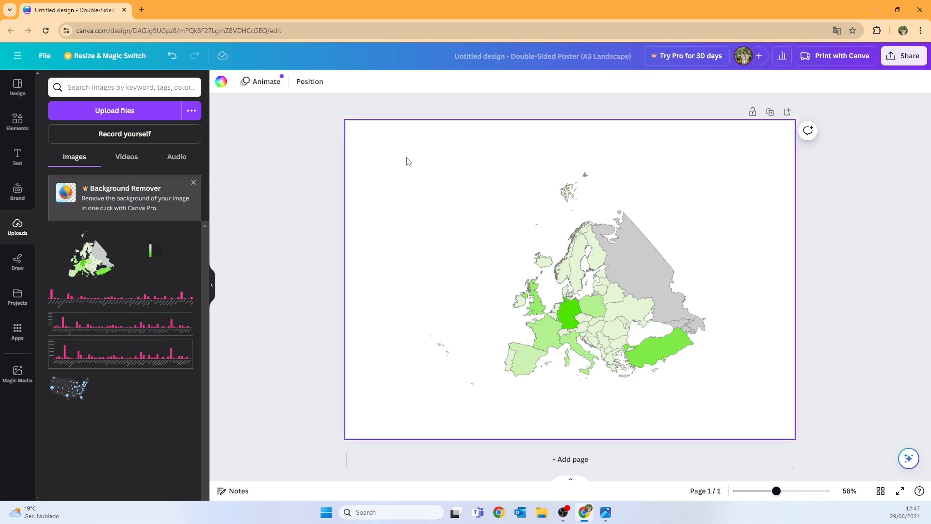
left_click(221, 81)
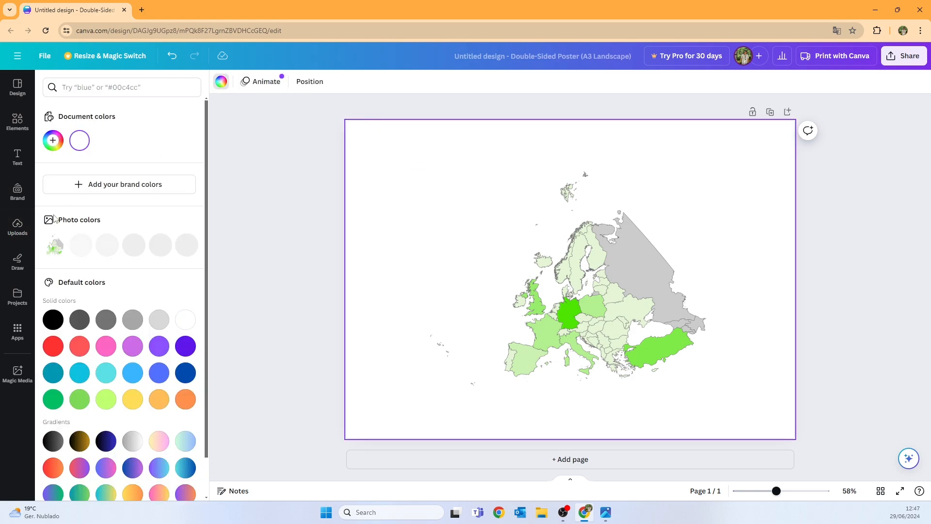
left_click(78, 321)
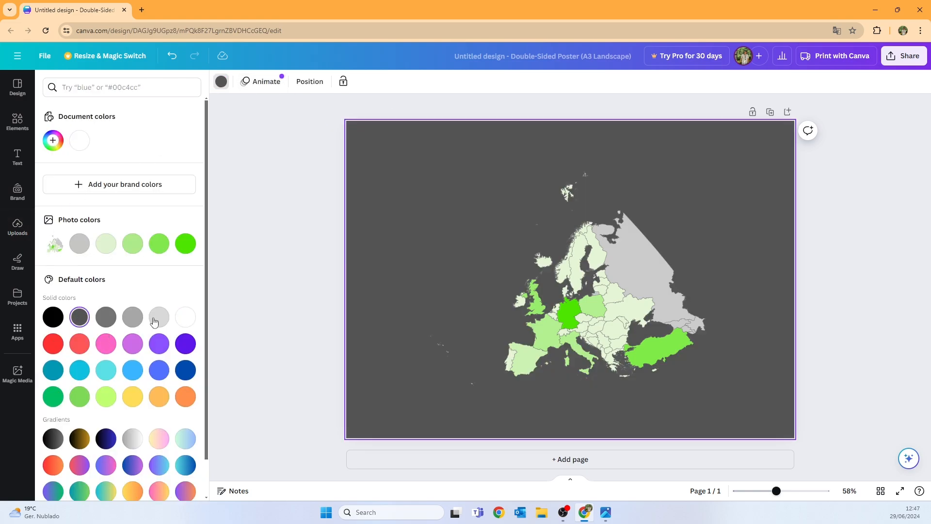
Enlarge the Europe map to fill the poster page, cropping its empty upper edge and shifting the countries toward the page's right side
left_click(514, 283)
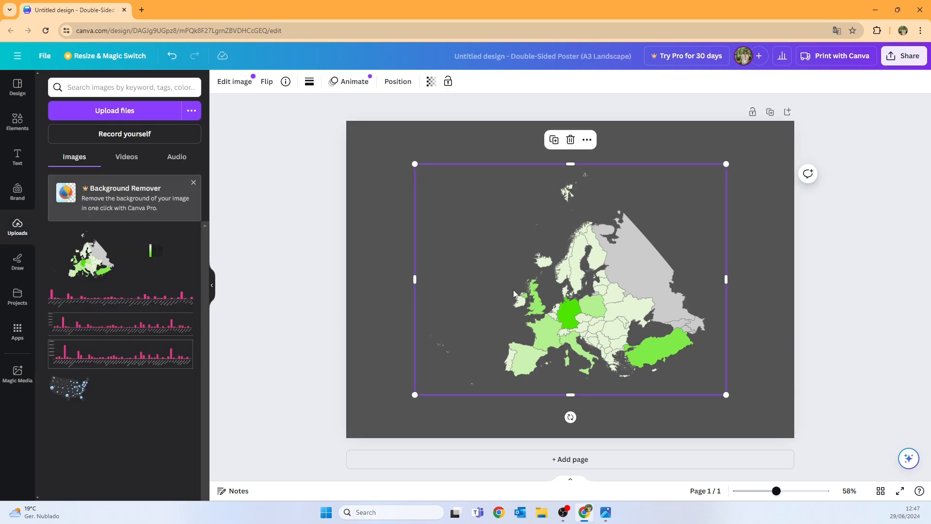
left_click_drag(514, 290, 586, 320)
left_click_drag(484, 193, 314, 112)
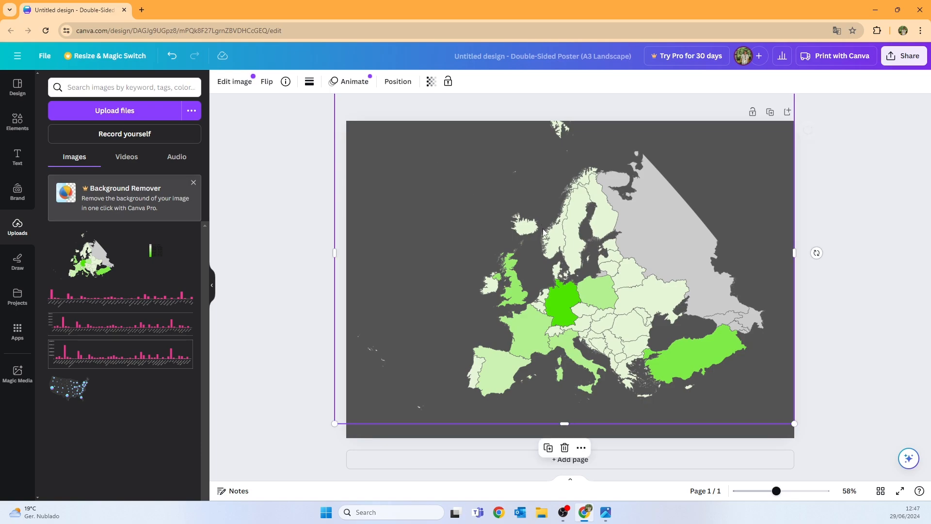
left_click_drag(553, 241, 579, 235)
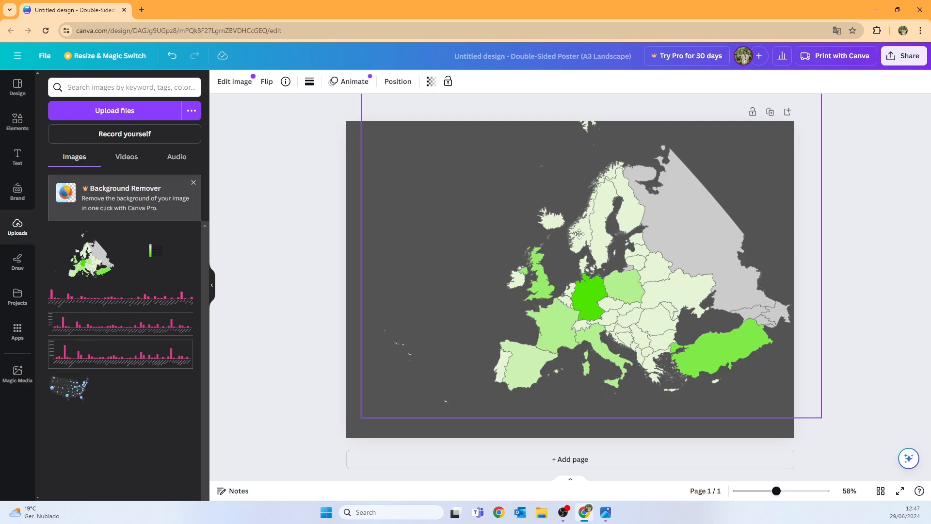
left_click_drag(579, 235, 572, 253)
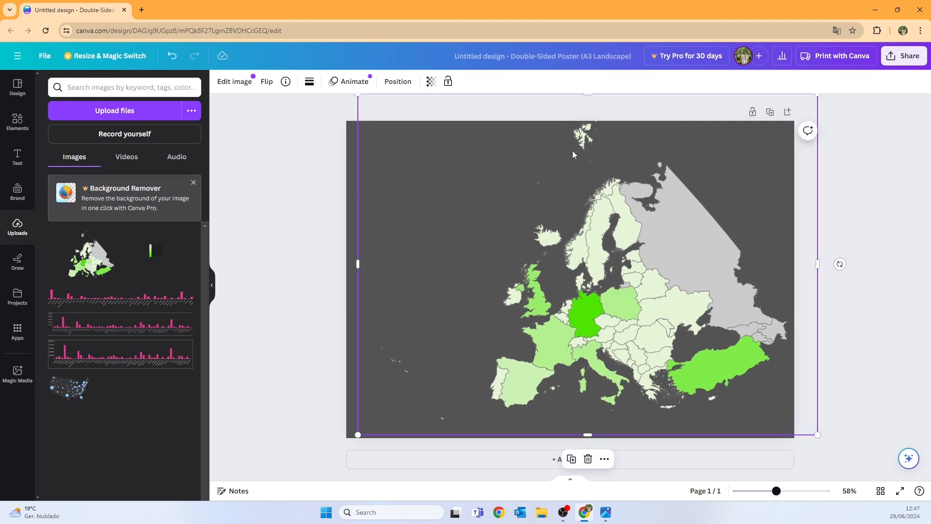
left_click_drag(589, 94, 588, 129)
left_click_drag(359, 131, 339, 117)
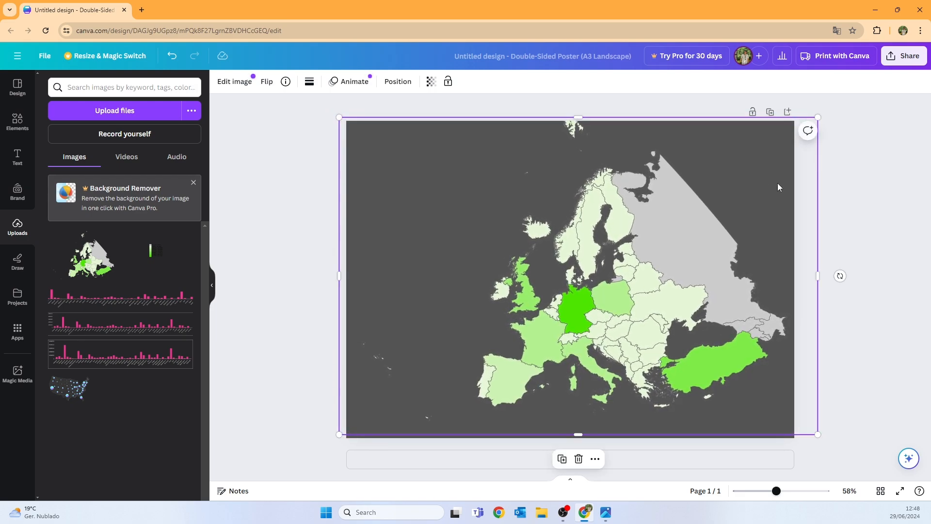
left_click(862, 185)
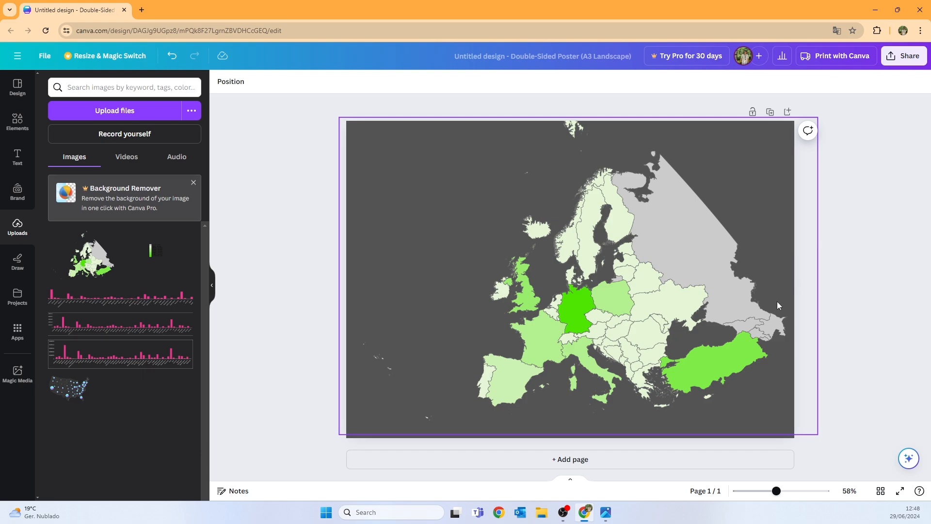
Add the uploaded legend image beside Iceland and crop all four sides close to its color patches and labels
left_click(150, 262)
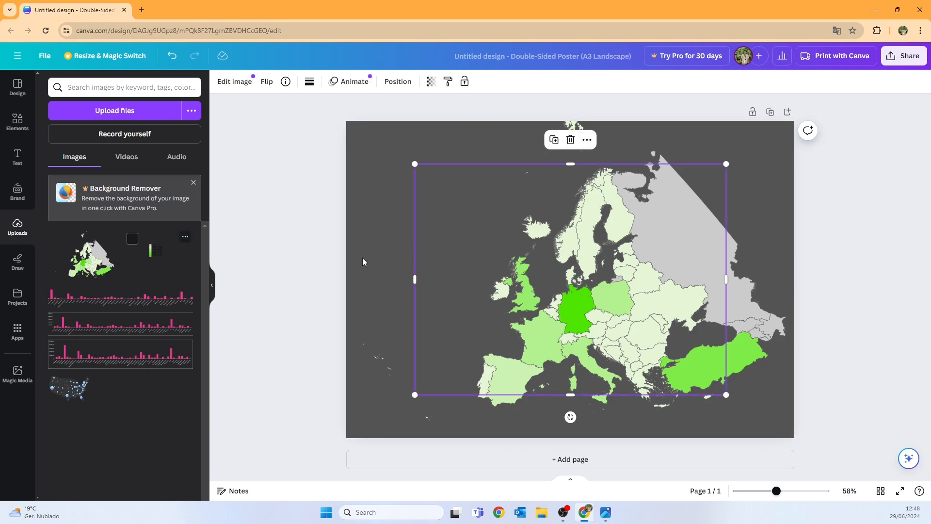
left_click_drag(538, 252, 465, 215)
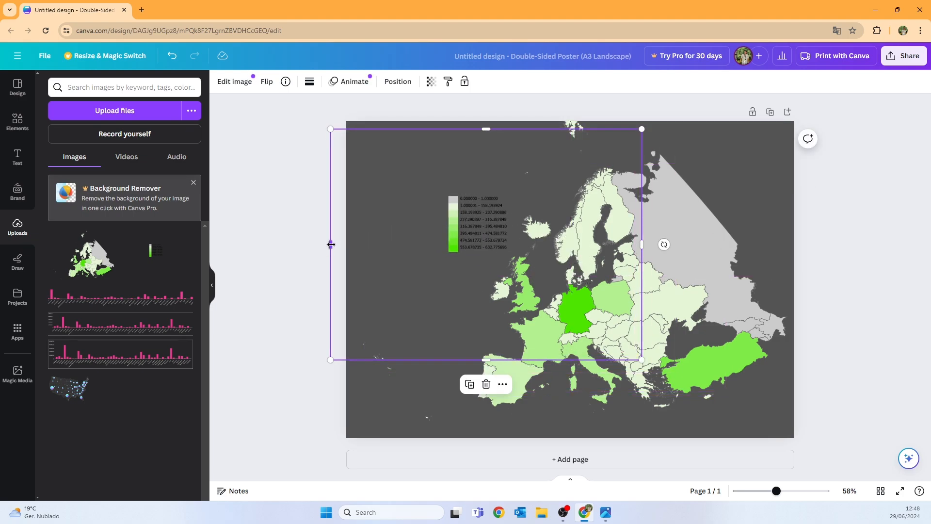
left_click_drag(331, 244, 441, 245)
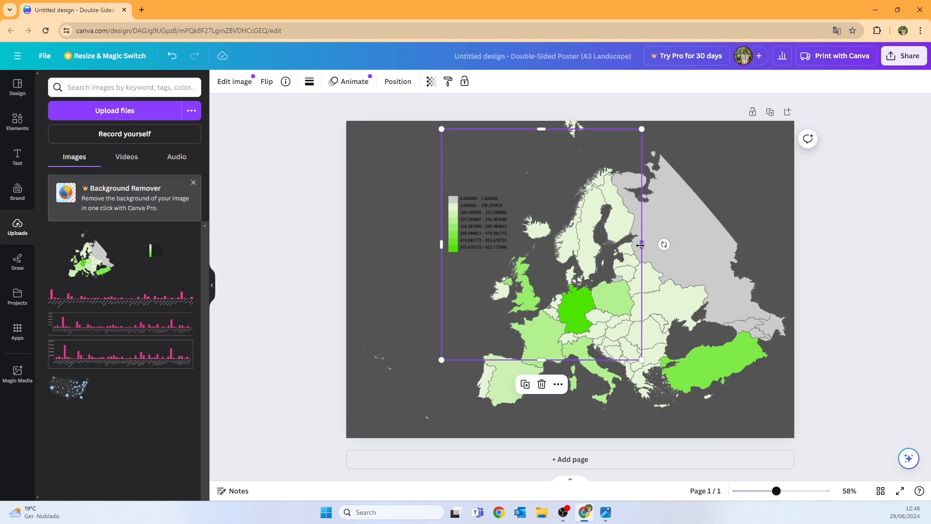
left_click_drag(641, 245, 519, 245)
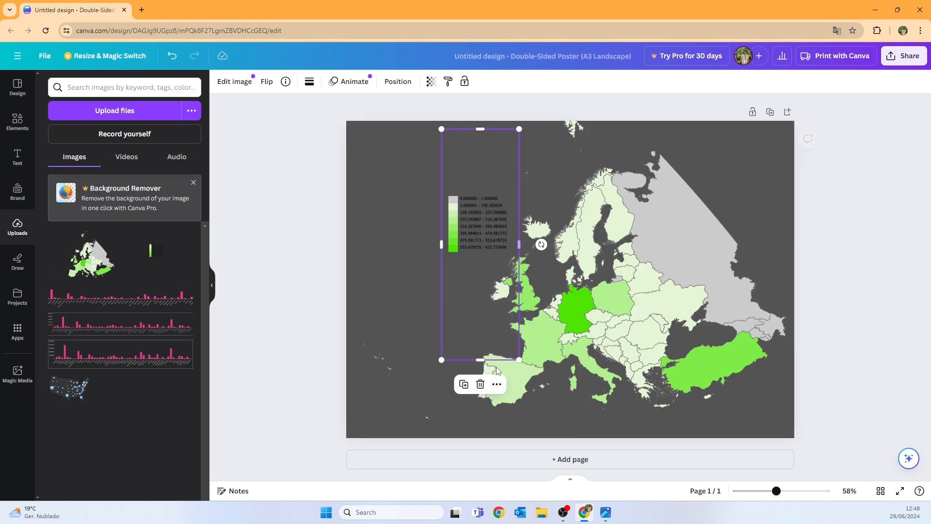
left_click_drag(482, 361, 481, 259)
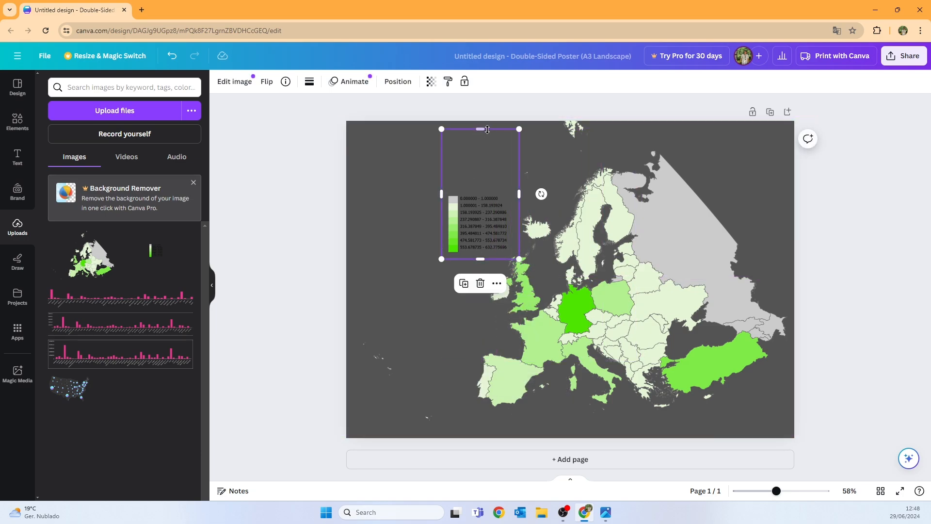
left_click_drag(488, 129, 488, 192)
Duplicate the cropped legend and move the copy to the upper-left area of the page
left_click(450, 224)
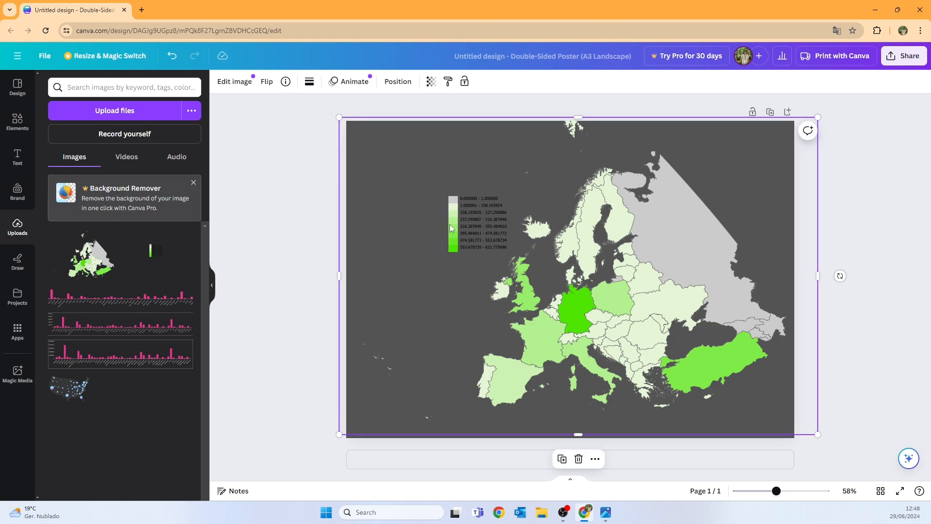
left_click(462, 223)
right_click(462, 222)
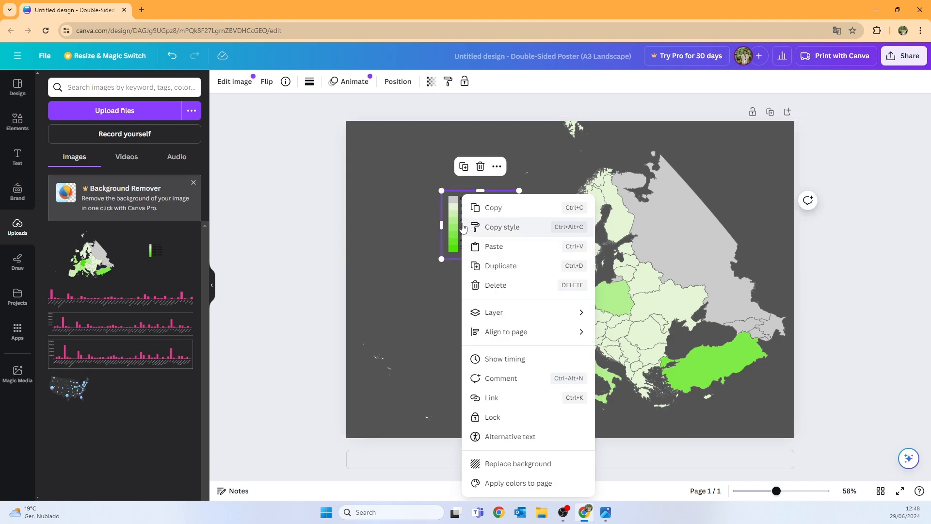
left_click(498, 265)
left_click_drag(491, 228, 399, 154)
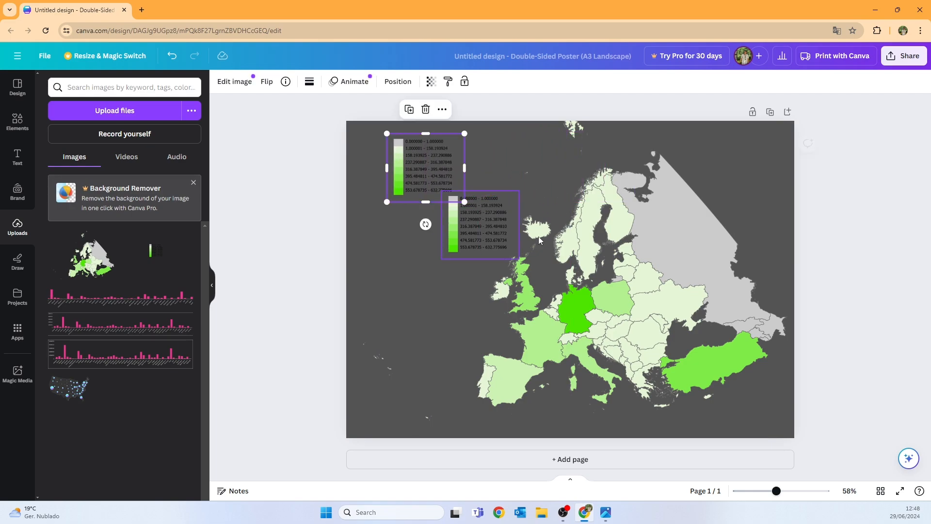
Move the original legend slightly toward Iceland and crop away its labels and side margin, leaving only the color bar
left_click_drag(491, 220, 536, 232)
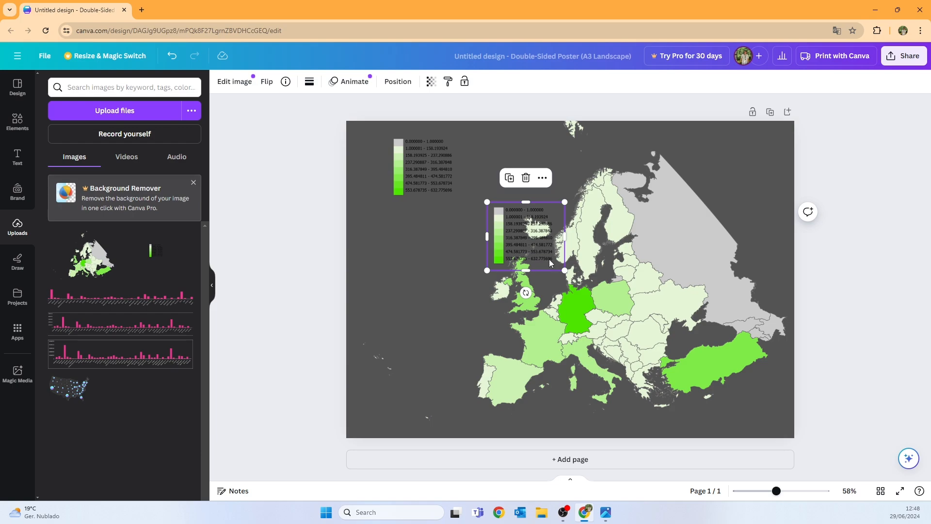
left_click_drag(565, 236, 506, 237)
left_click_drag(777, 491, 792, 491)
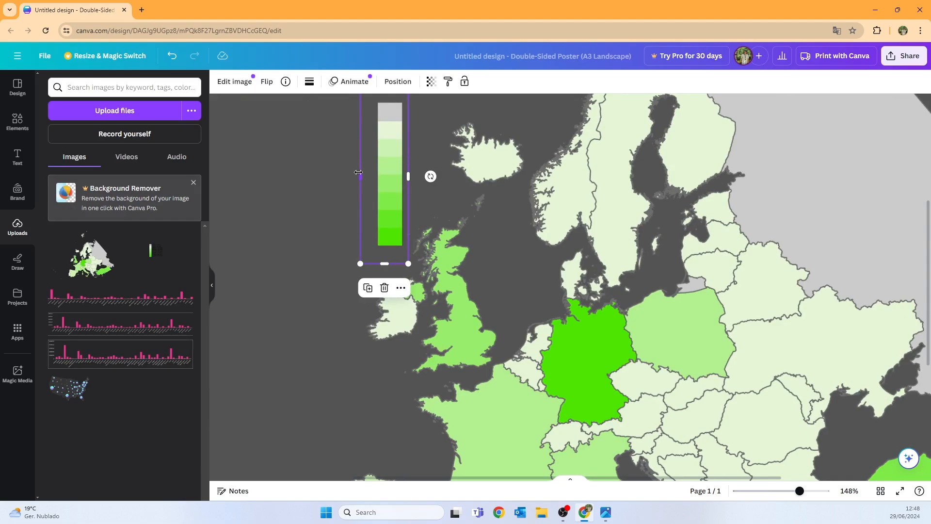
left_click_drag(358, 172, 373, 174)
left_click_drag(804, 494, 782, 493)
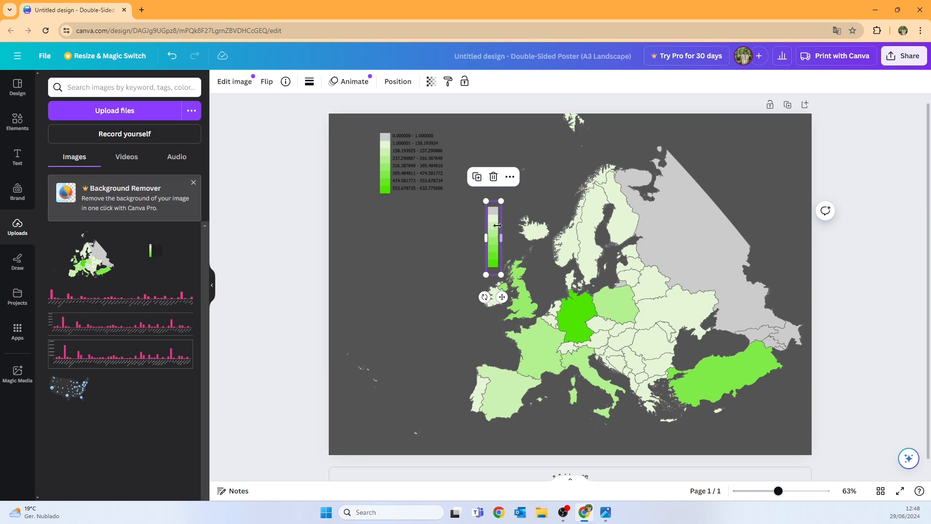
Move the color bar to the page's upper-right area, enlarge it to about twice its size, and crop its sides narrower
left_click_drag(494, 230, 770, 173)
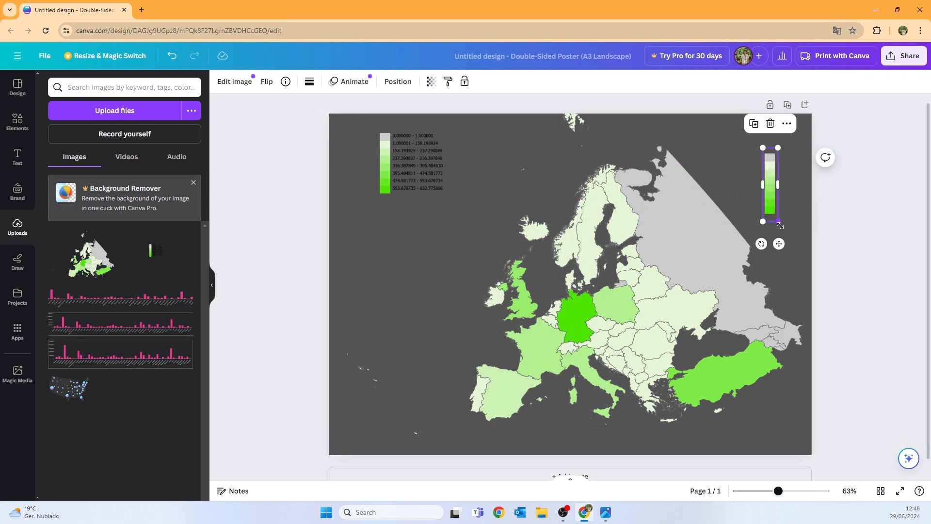
left_click_drag(780, 226, 798, 294)
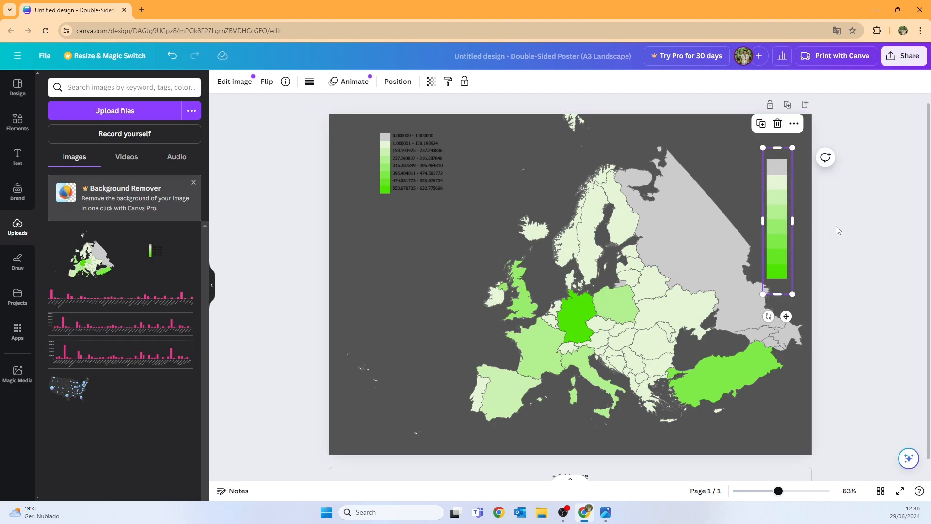
left_click_drag(762, 221, 782, 221)
left_click(845, 270)
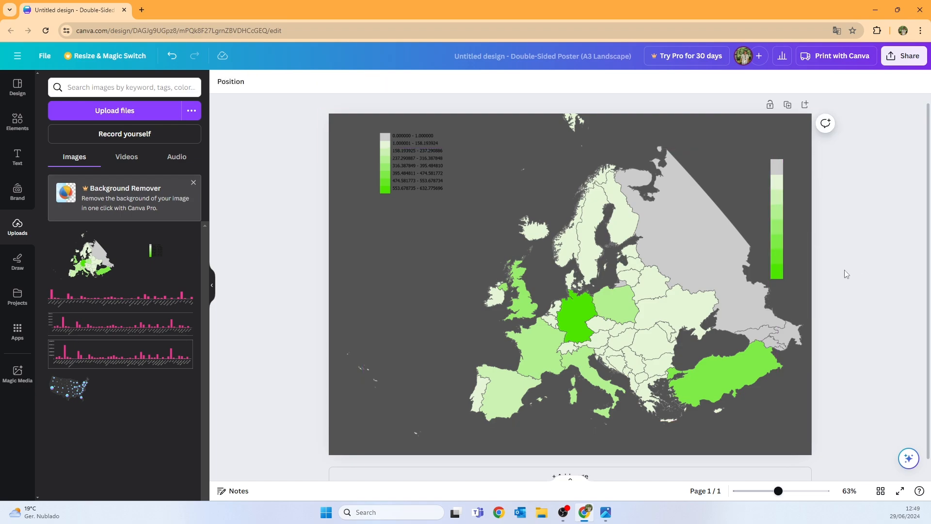
left_click(775, 240)
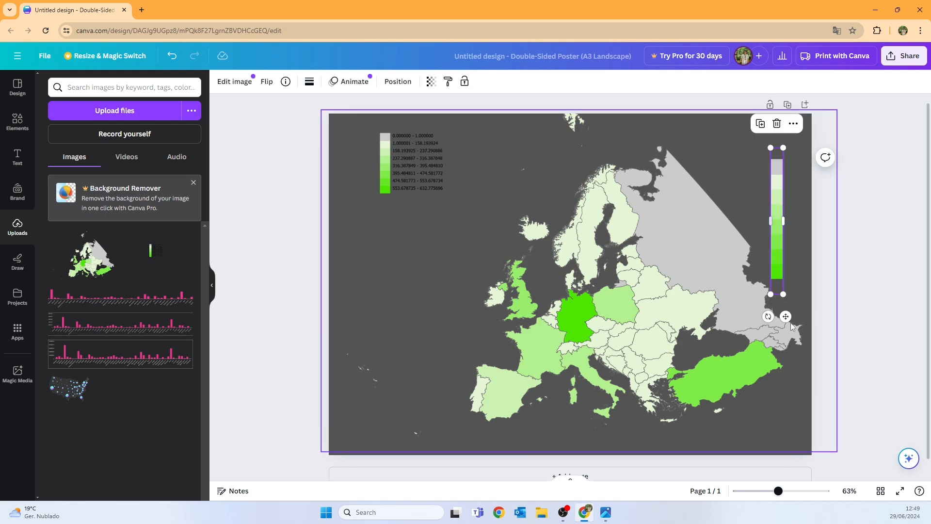
Crop the color bar's lower, upper and left margins tight to its color patches
left_click_drag(776, 295, 776, 280)
left_click_drag(777, 148, 776, 156)
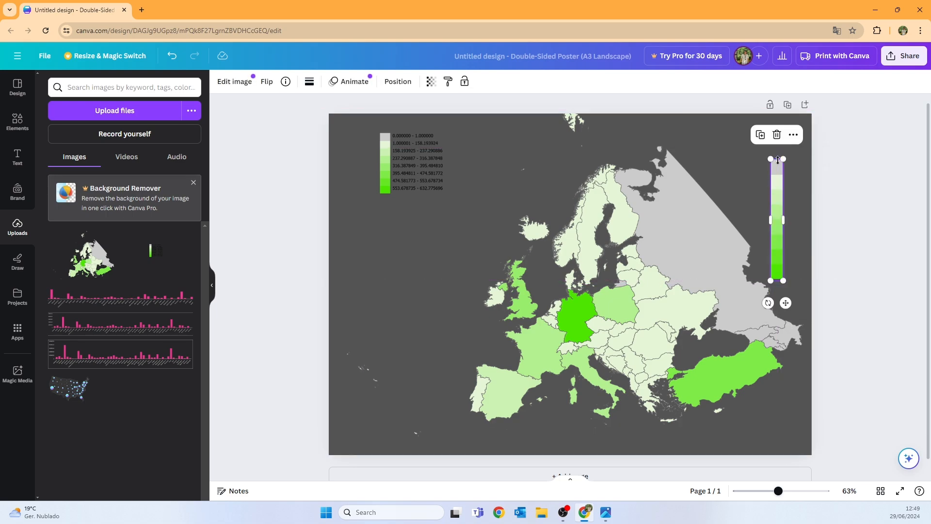
left_click(854, 238)
left_click(776, 233)
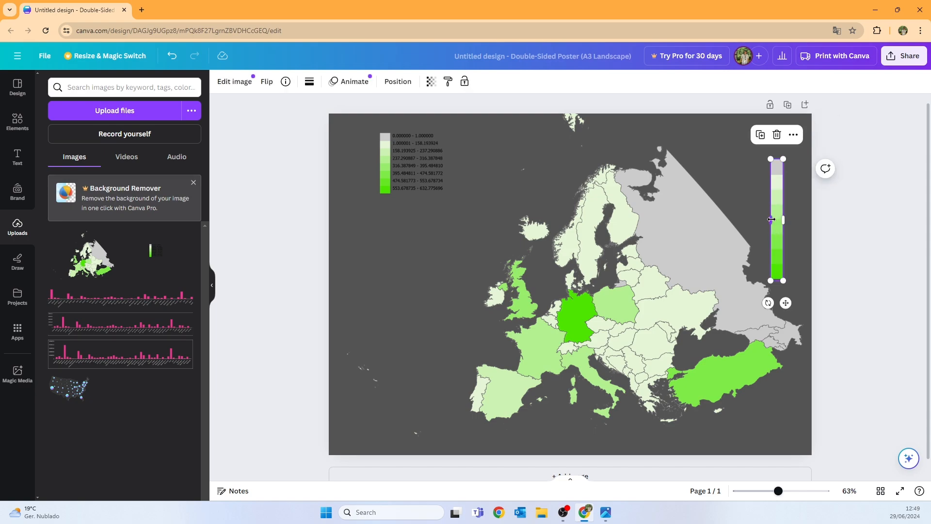
left_click_drag(771, 221, 773, 220)
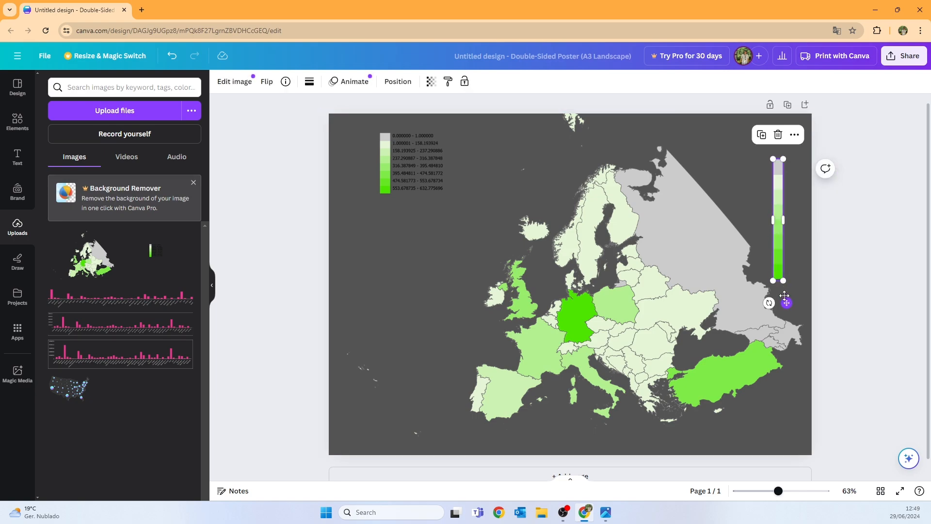
Move the color bar slightly up and closer to the page's right edge
left_click_drag(787, 303, 783, 293)
left_click(835, 292)
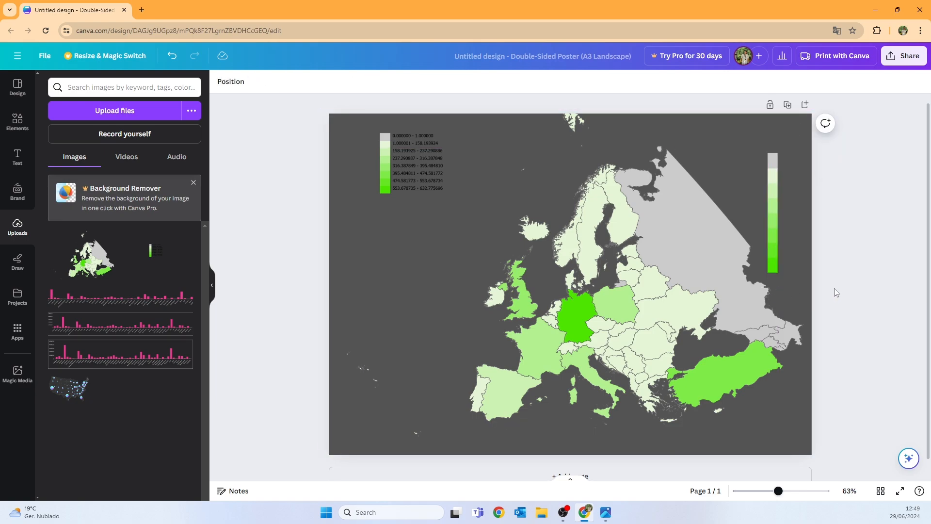
left_click(774, 187)
left_click_drag(774, 186, 782, 181)
left_click(879, 225)
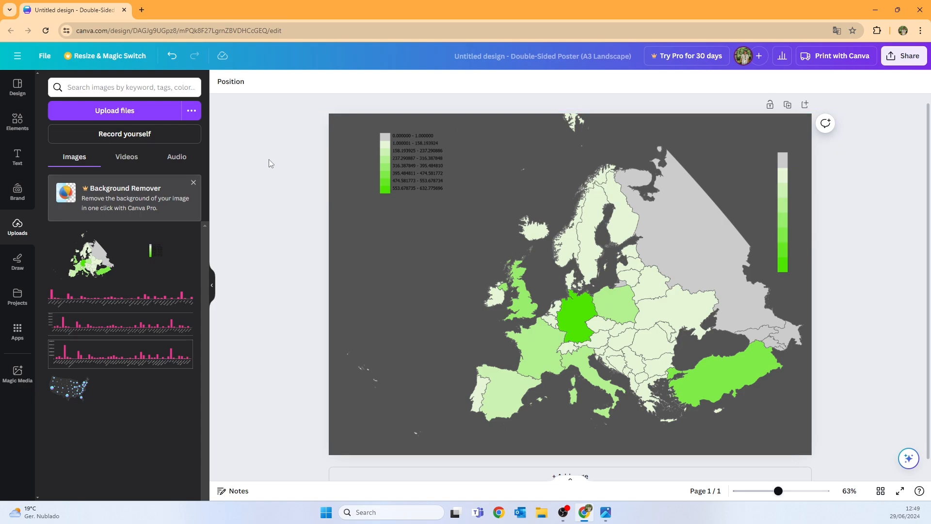
Add a text box reading "MtCO2 - 2021"
left_click(17, 157)
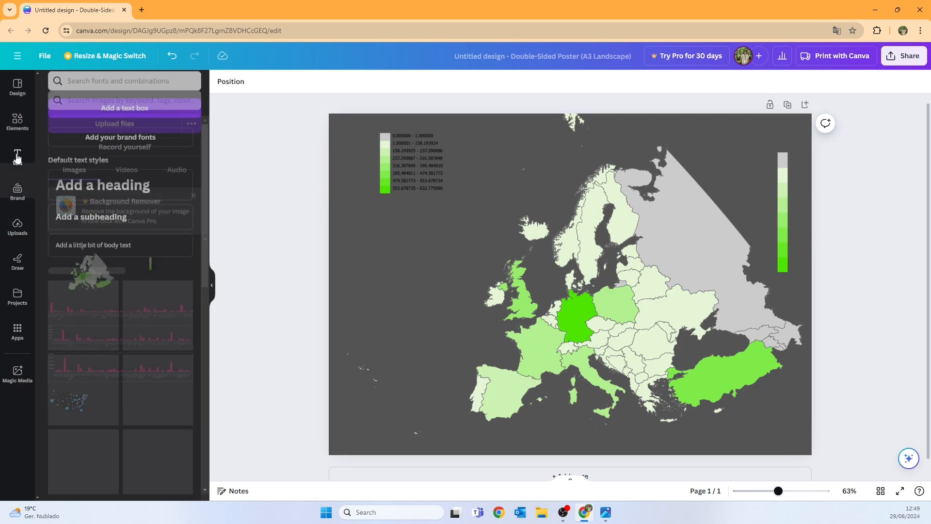
left_click(112, 116)
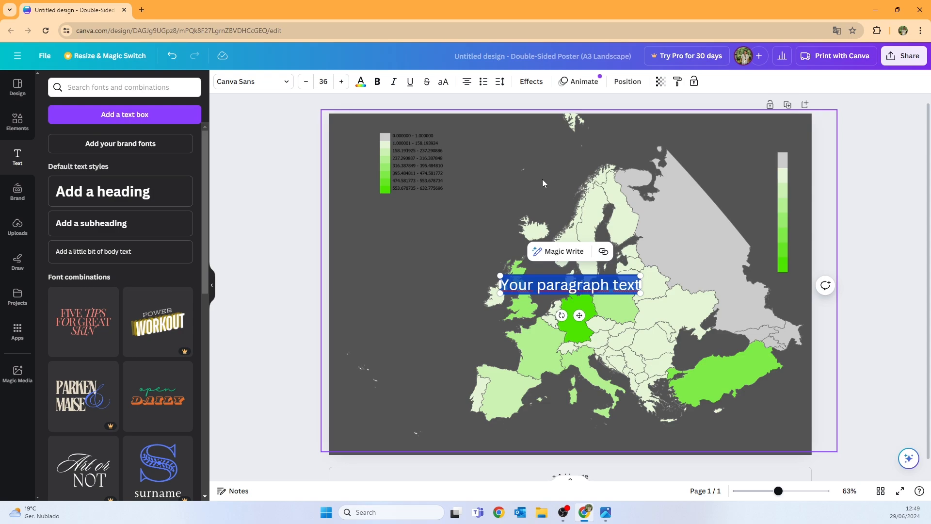
type("MtCO2")
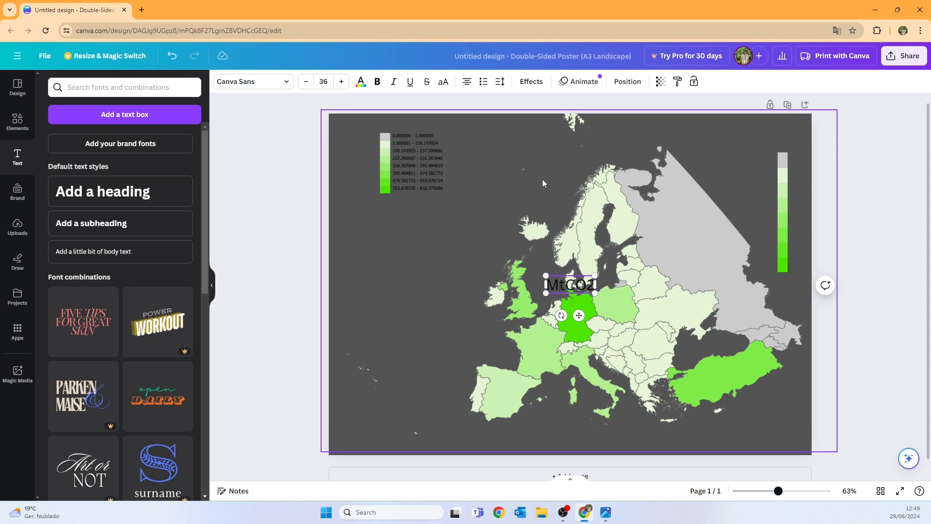
type(" - 2021")
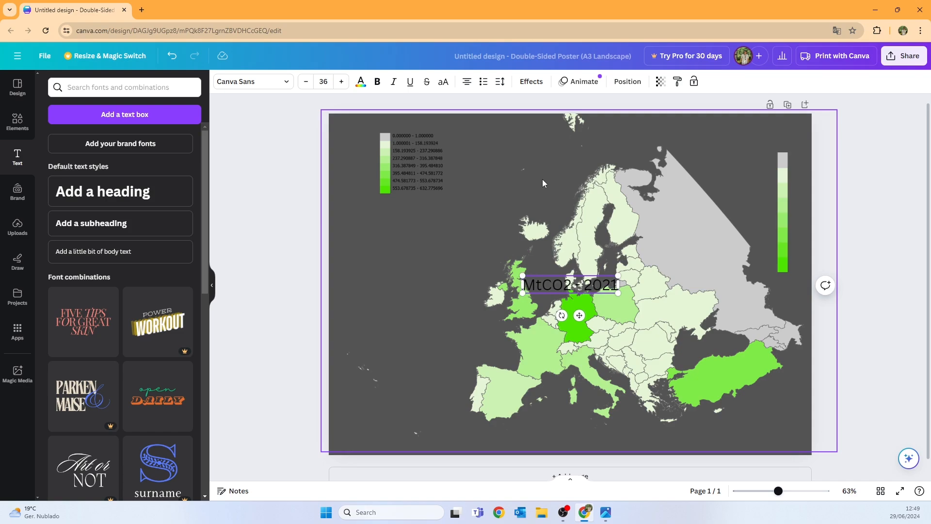
left_click(480, 268)
Make the "MtCO2 - 2021" label bold and place it just above the color bar
left_click(570, 284)
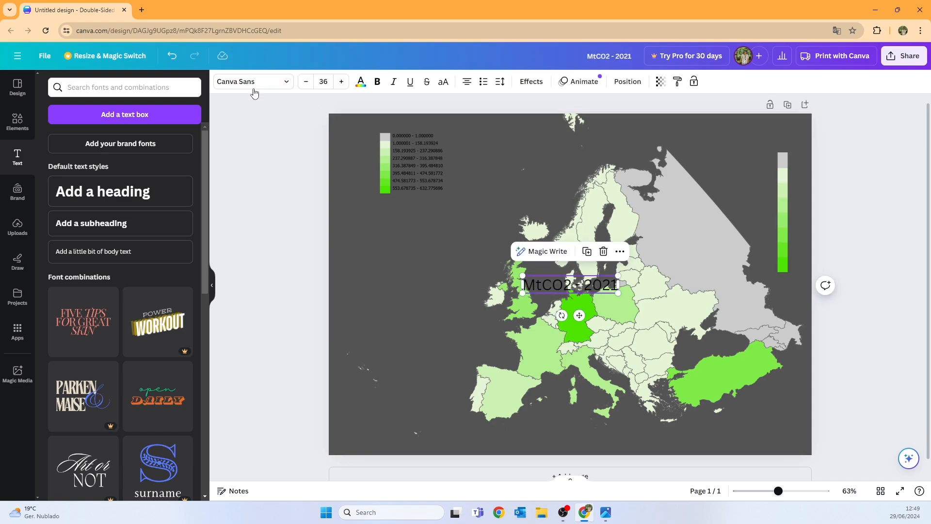
left_click(378, 82)
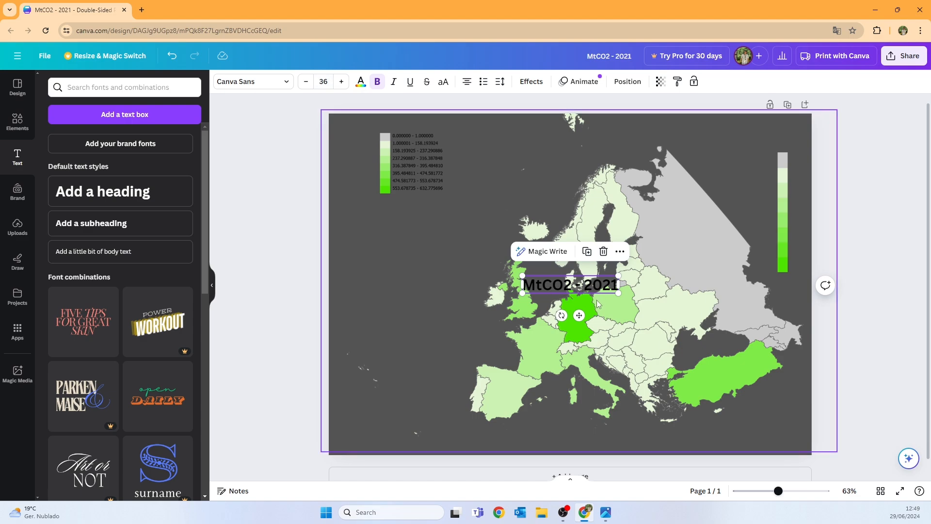
left_click_drag(561, 279, 735, 138)
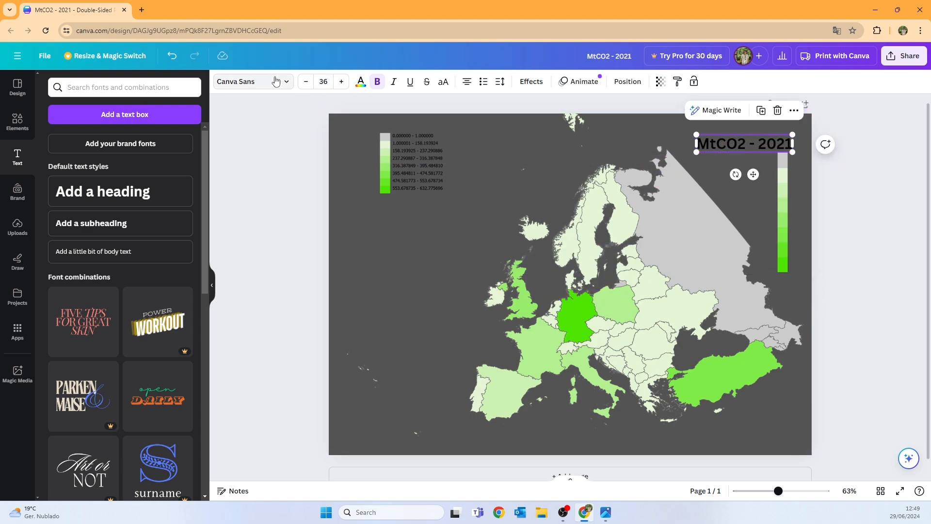
Change the "MtCO2 - 2021" label's font to Cooper Hewitt and its color to white
left_click(253, 81)
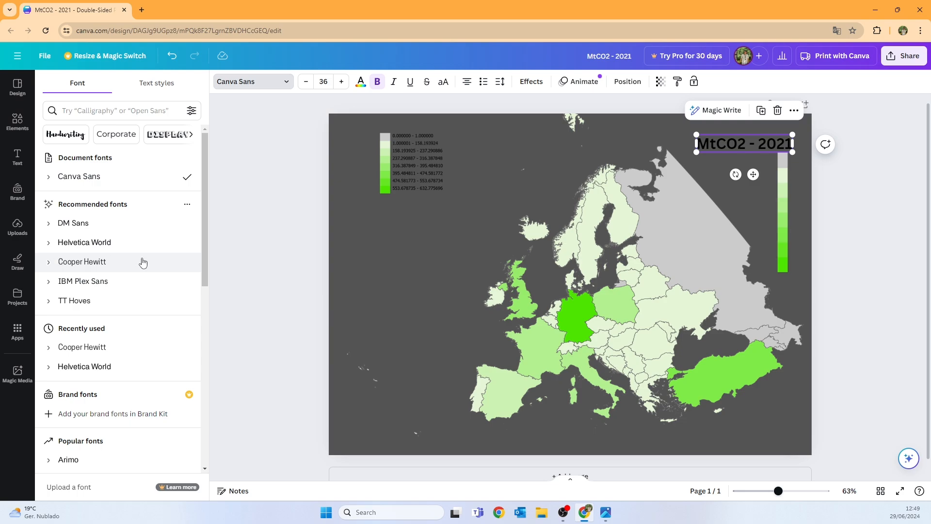
left_click(101, 267)
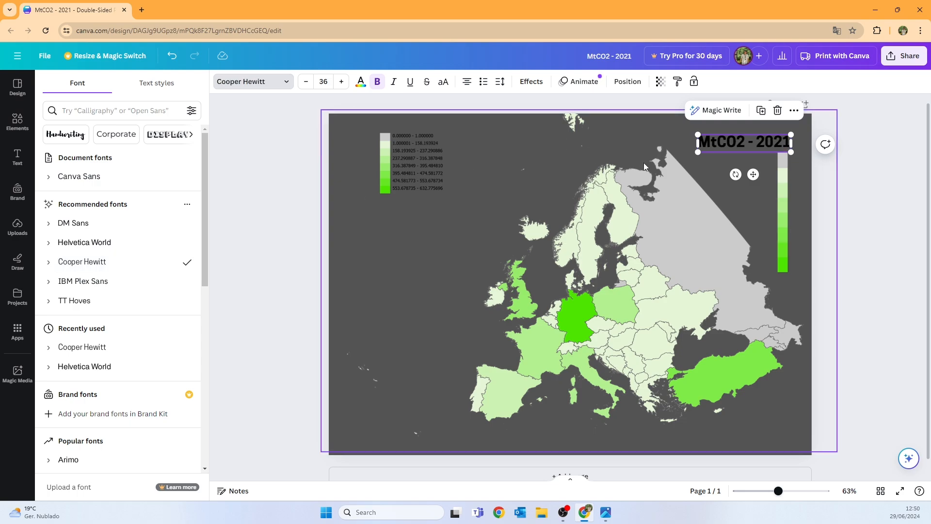
left_click(359, 84)
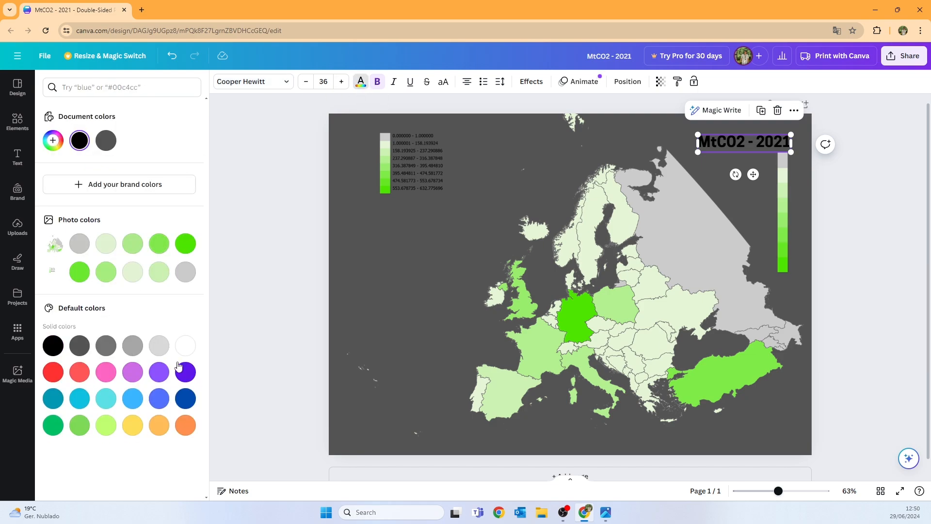
left_click(185, 347)
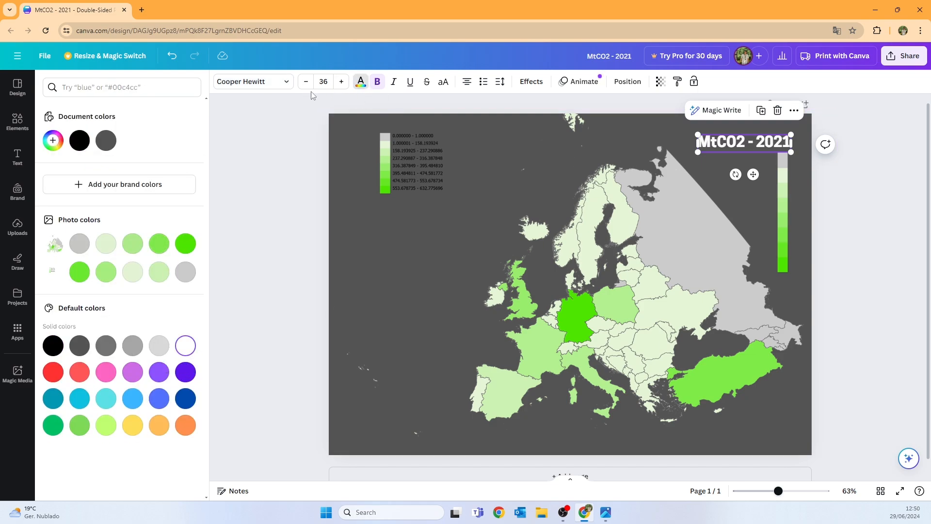
Reduce the "MtCO2 - 2021" label's font size to 16
left_click(324, 82)
type("20")
key("Return")
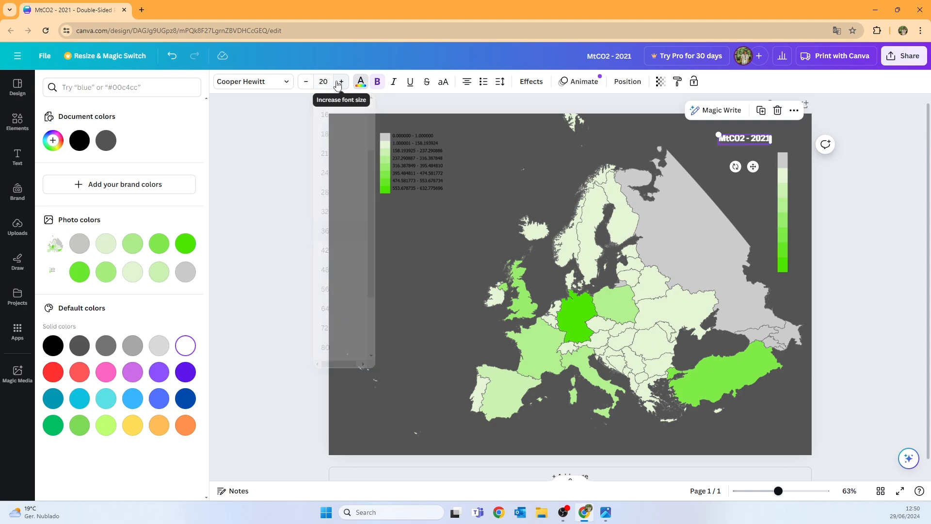
left_click(330, 81)
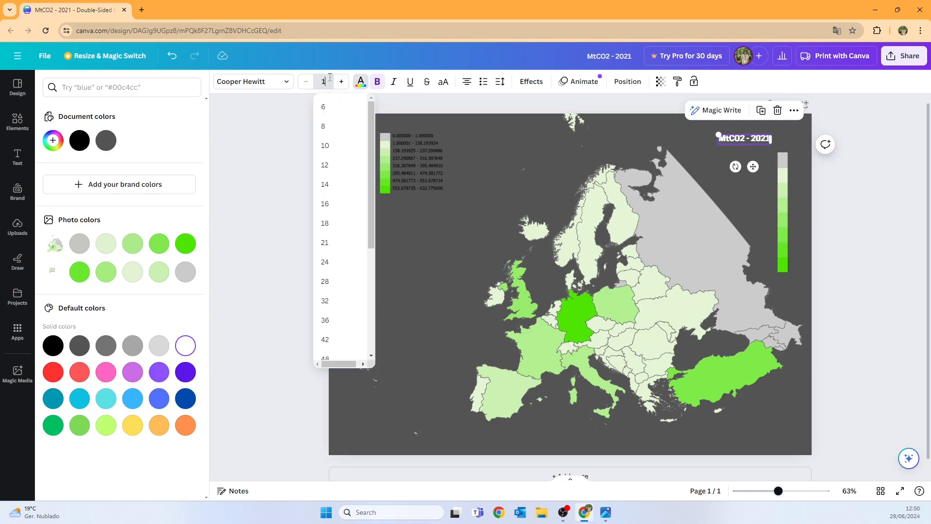
type("16")
key("Return")
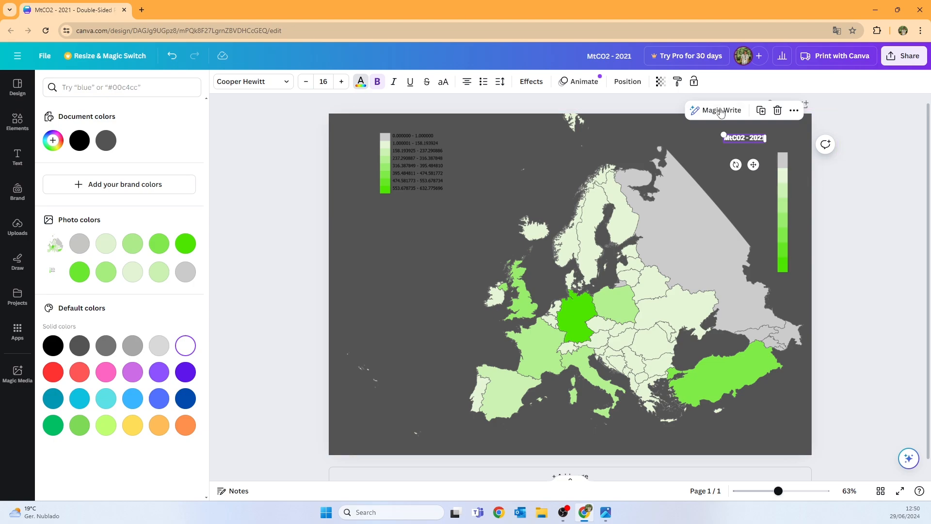
Rotate the "MtCO2 - 2021" label to read vertically downward and move it to the right of the color bar's lower end
left_click_drag(736, 165, 724, 163)
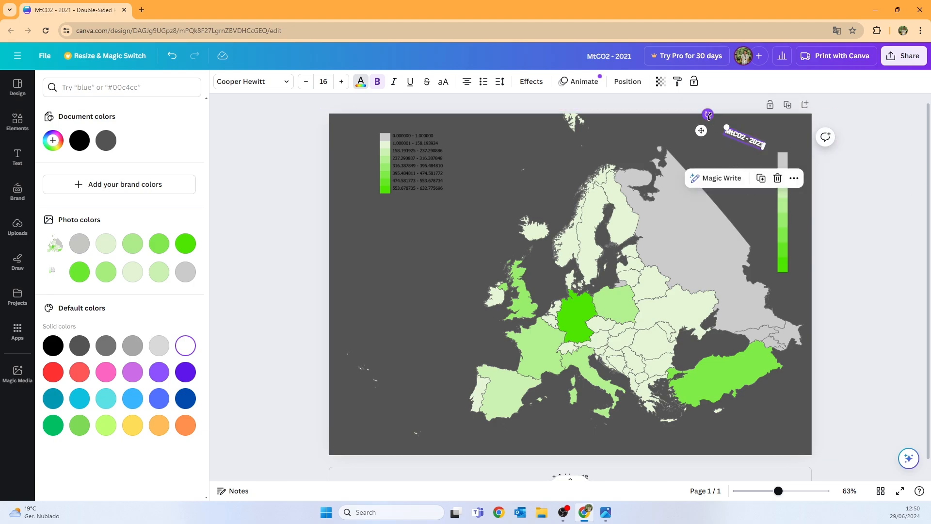
left_click_drag(708, 115, 752, 103)
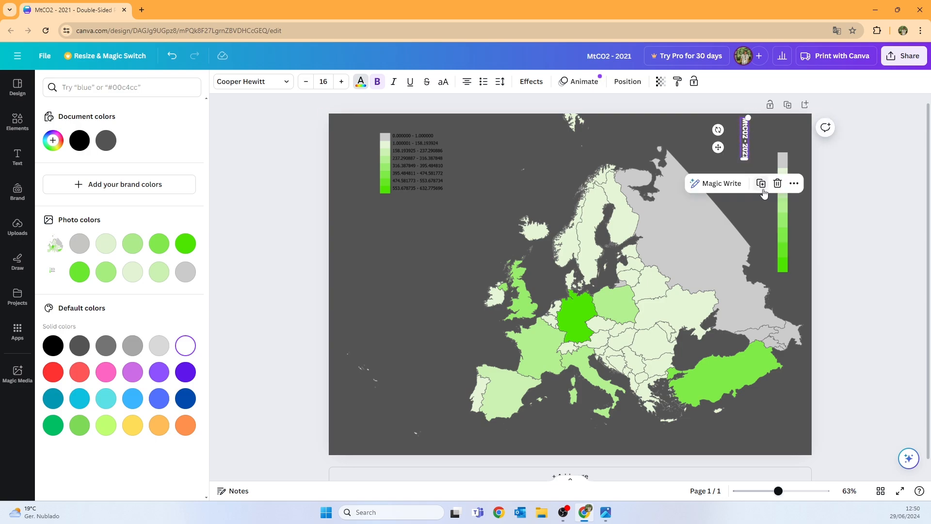
left_click_drag(717, 148, 772, 260)
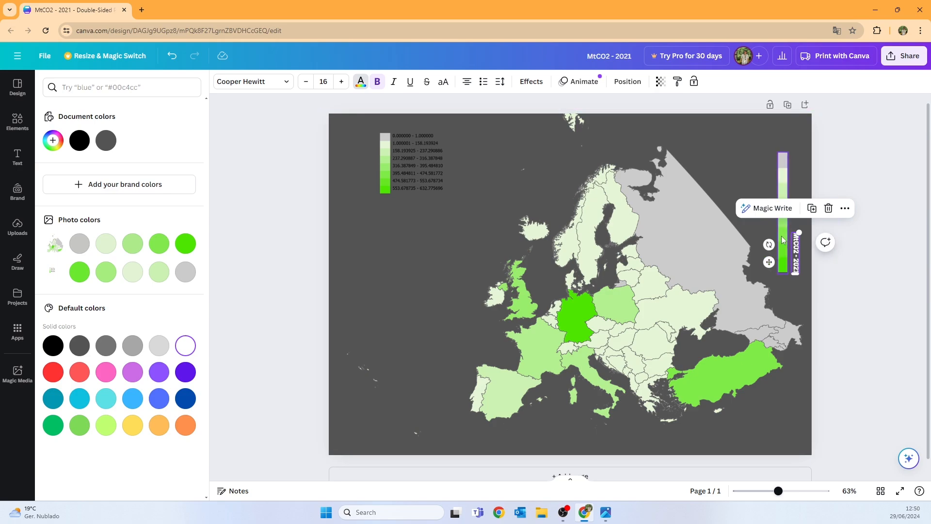
Crop the remaining margin below the color bar's darkest green patch
left_click(783, 240)
scroll(837, 301, "up", 5)
scroll(837, 301, "right", 5)
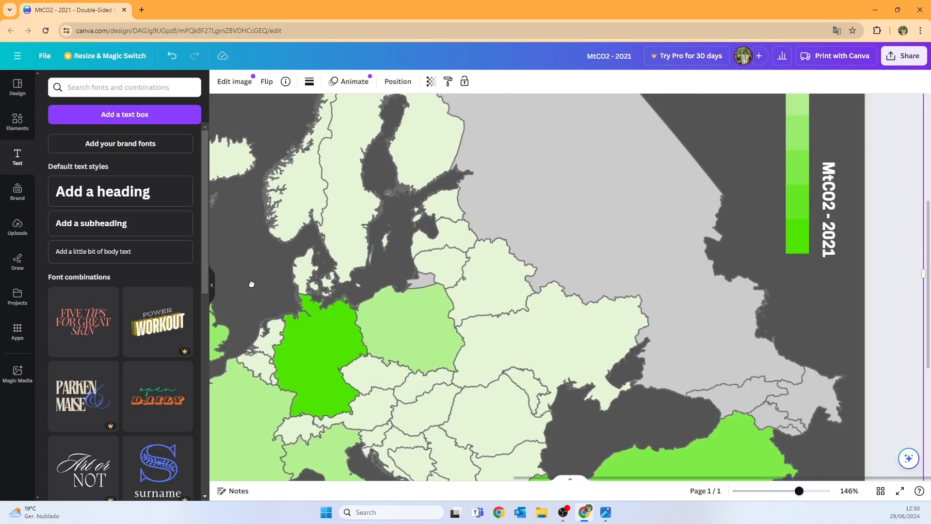
scroll(798, 238, "left", 1)
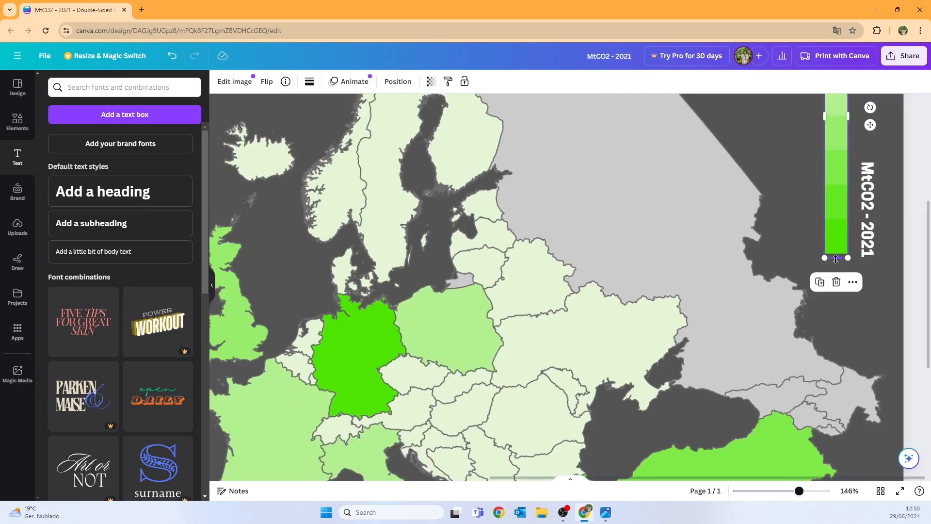
left_click_drag(836, 257, 836, 254)
Move the vertical label close against the color bar, aligned with the bar's lower end
scroll(835, 254, "up", 4)
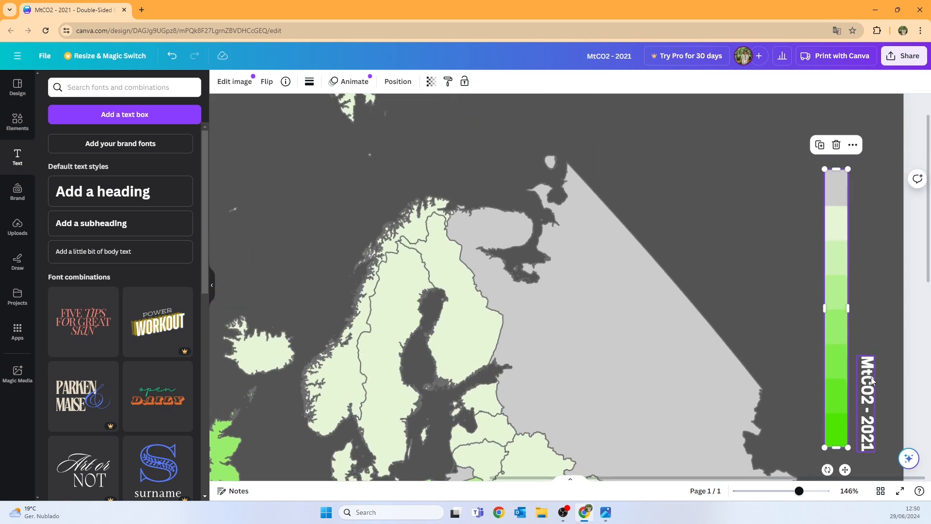
left_click_drag(871, 414, 862, 408)
left_click(863, 453)
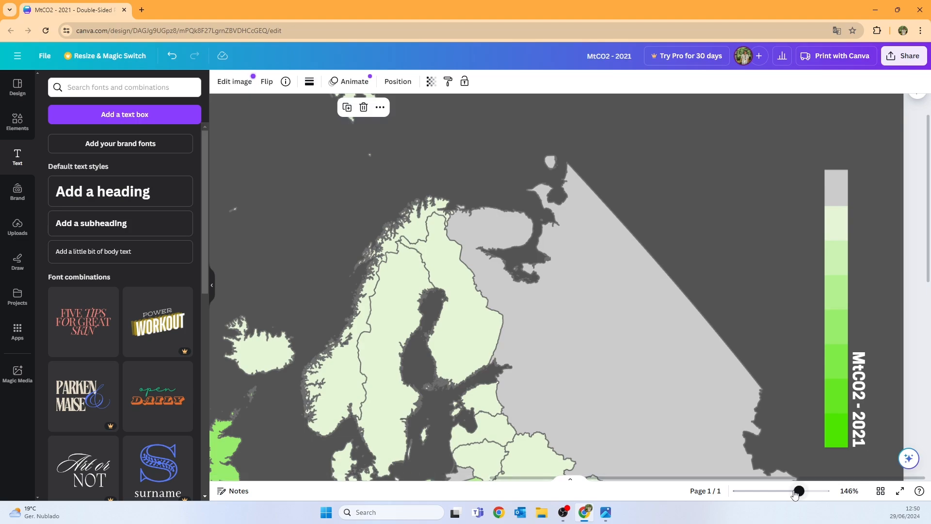
Duplicate the vertical label, move the copy over northern Russia, and rotate it back to horizontal
left_click_drag(800, 491, 782, 491)
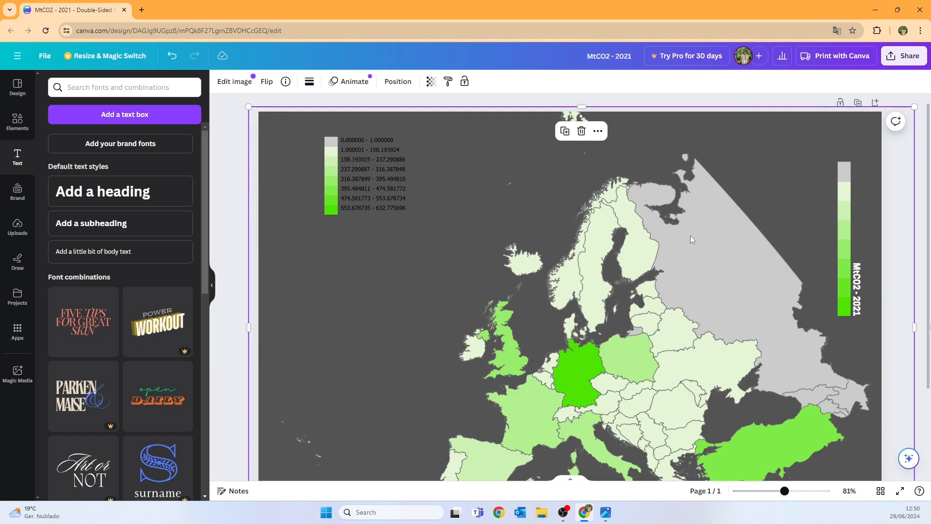
left_click(859, 283)
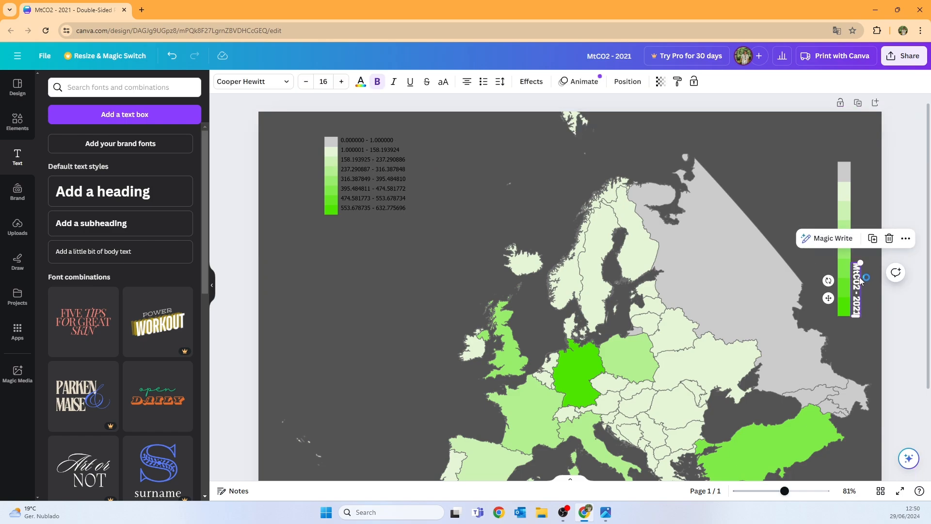
right_click(859, 280)
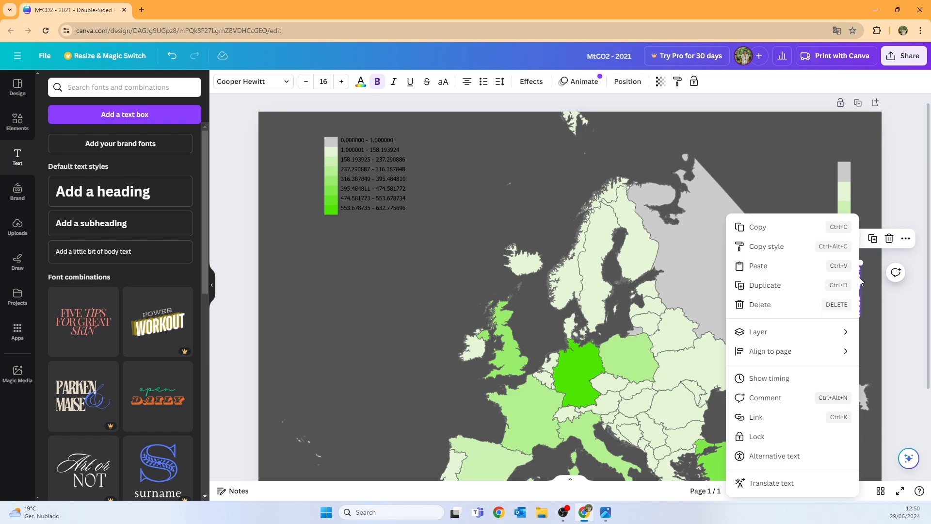
left_click(757, 289)
left_click_drag(863, 290, 751, 187)
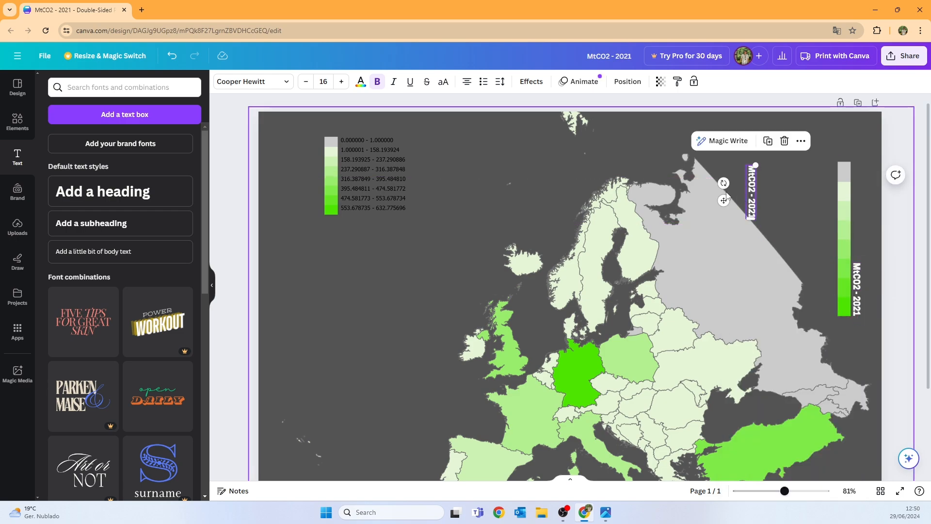
left_click(740, 187)
left_click(751, 188)
left_click_drag(724, 183, 740, 227)
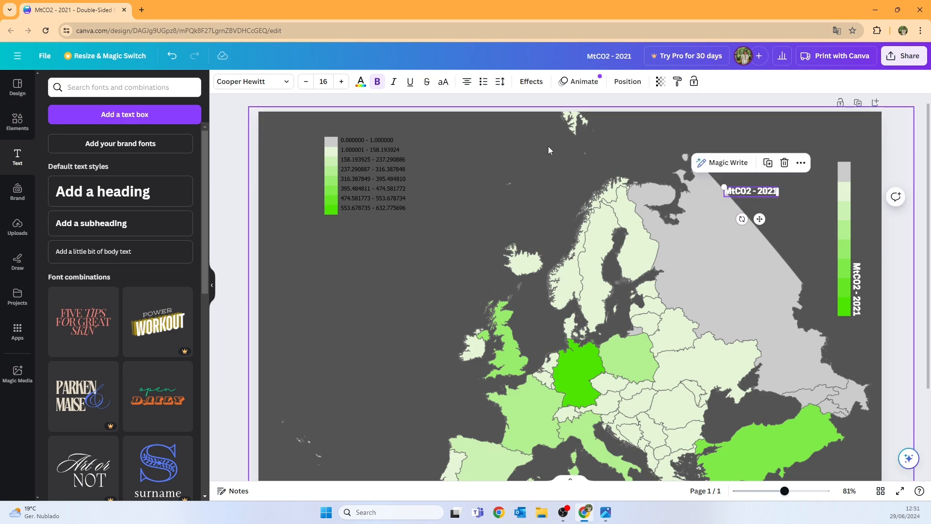
Remove bold from the horizontal label copy and reduce its font size to 14
left_click(379, 86)
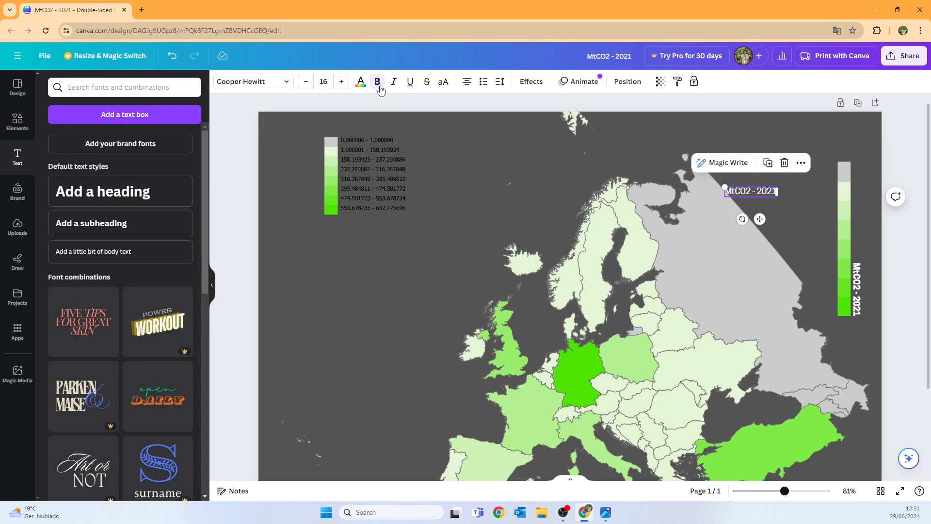
left_click(306, 82)
left_click(306, 82)
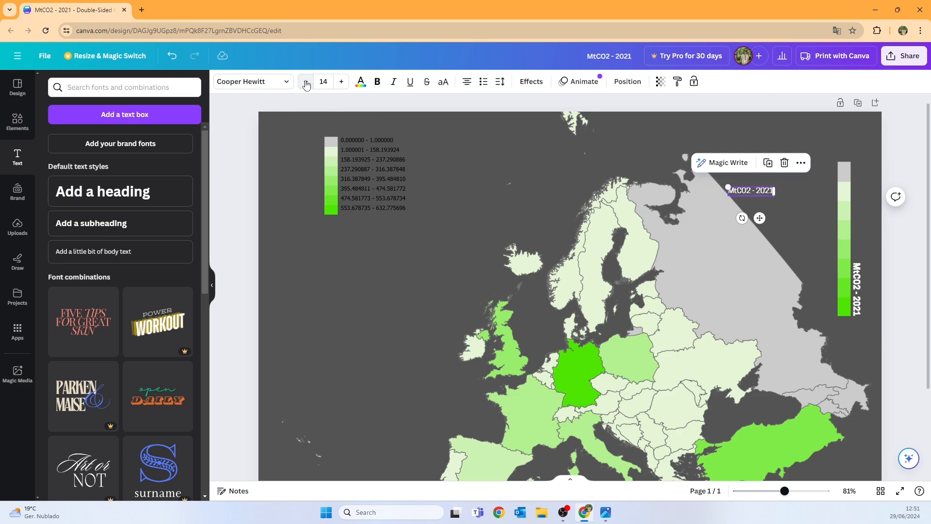
left_click(742, 190)
left_click(820, 211)
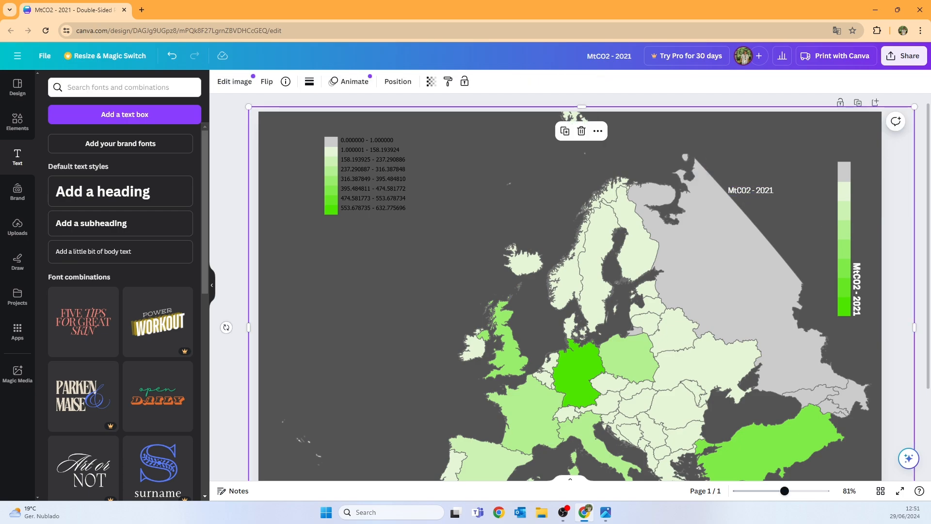
Change the horizontal label copy's text to "No data" and move it beside the upper end of the color bar
double_click(761, 193)
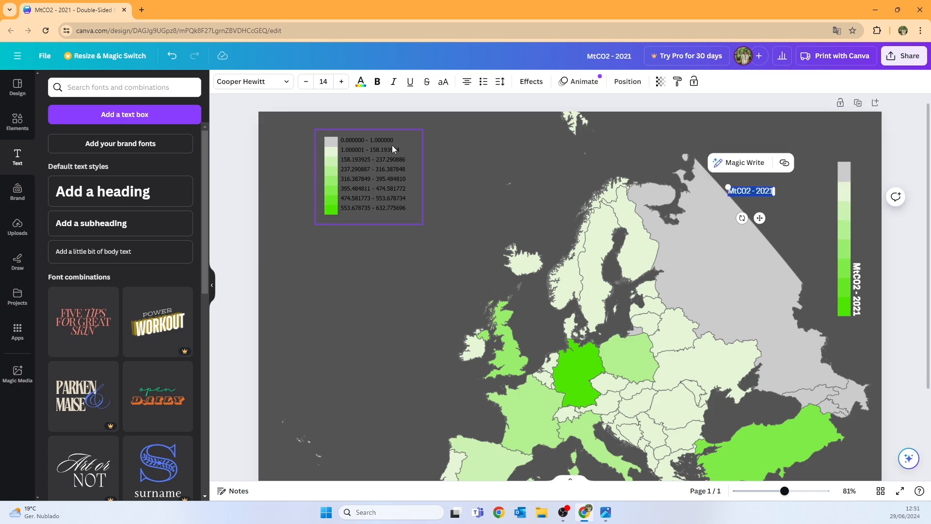
type("No")
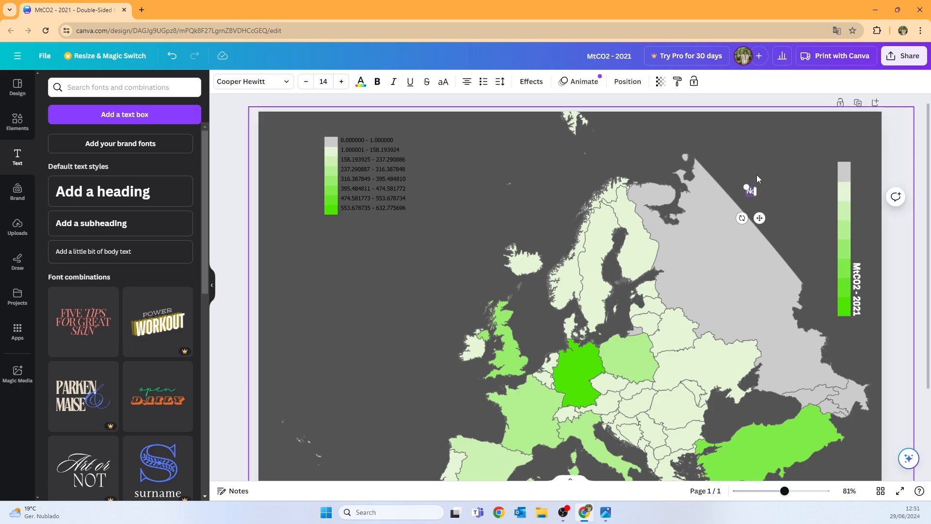
type(" data")
left_click(755, 173)
left_click(759, 190)
left_click_drag(759, 183, 810, 161)
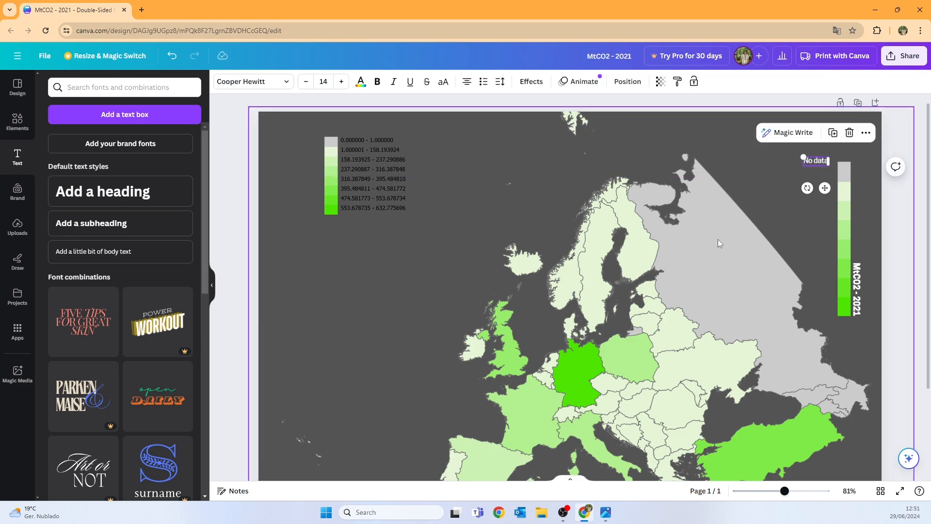
Duplicate the "No data" label directly below, level with the gray patch's lower edge, and right-align the text of both labels
key("ctrl+v")
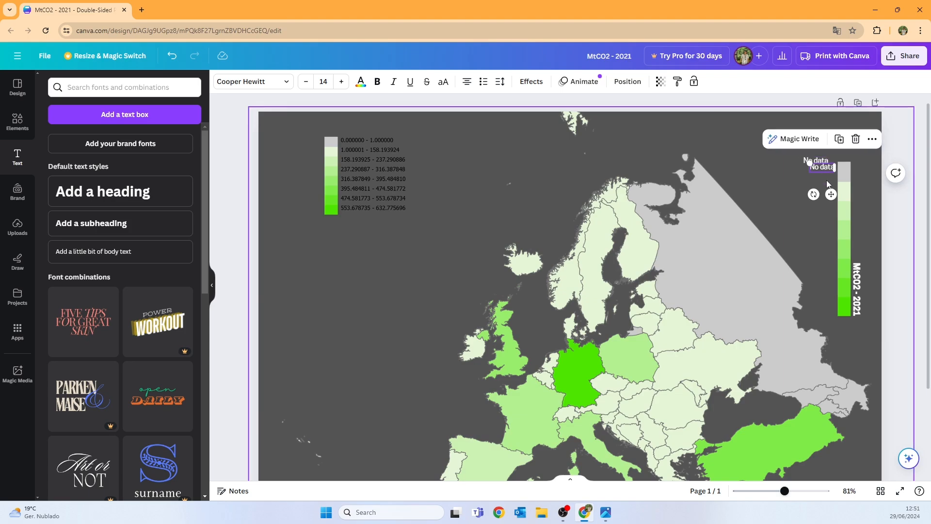
left_click_drag(828, 194, 821, 203)
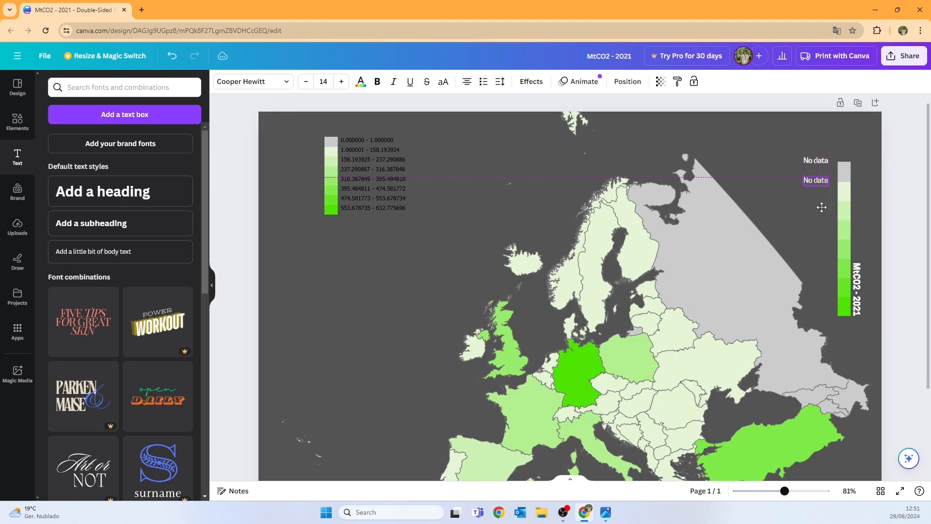
left_click(808, 165)
left_click(807, 165)
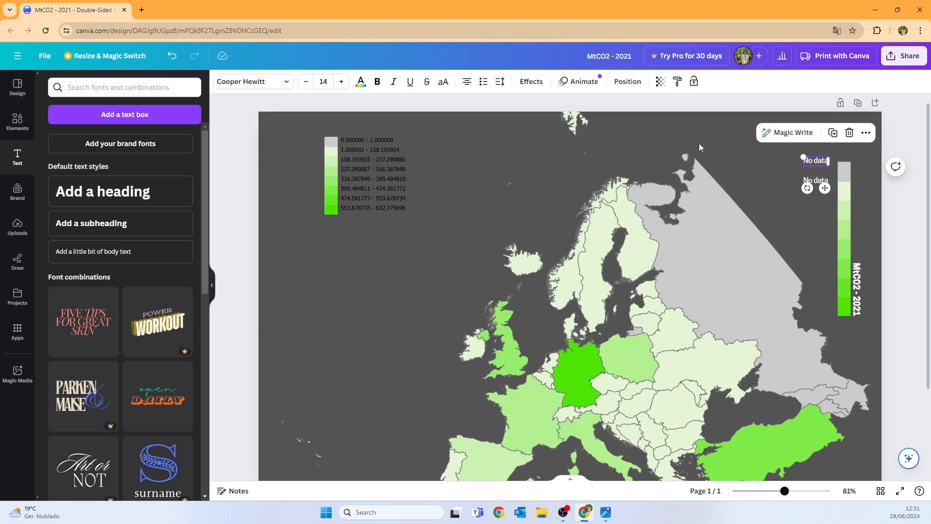
left_click(467, 86)
left_click(816, 183)
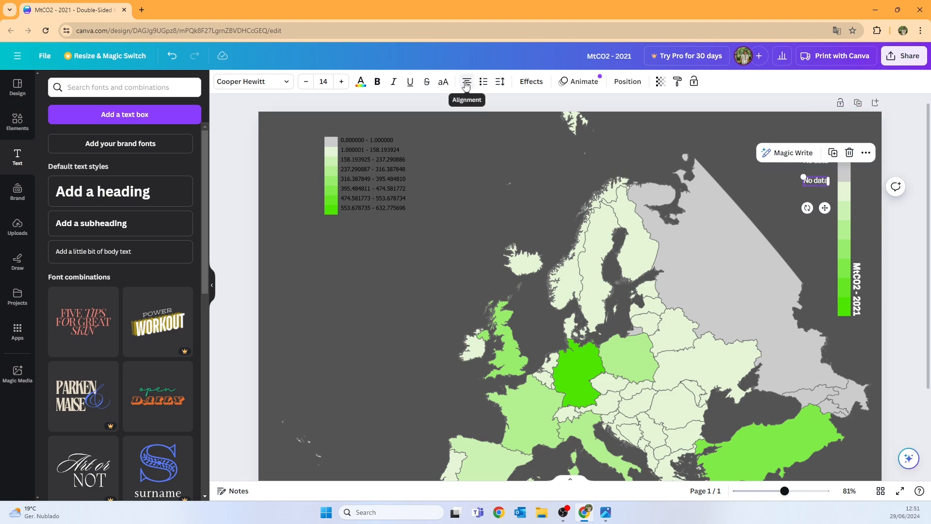
left_click(466, 83)
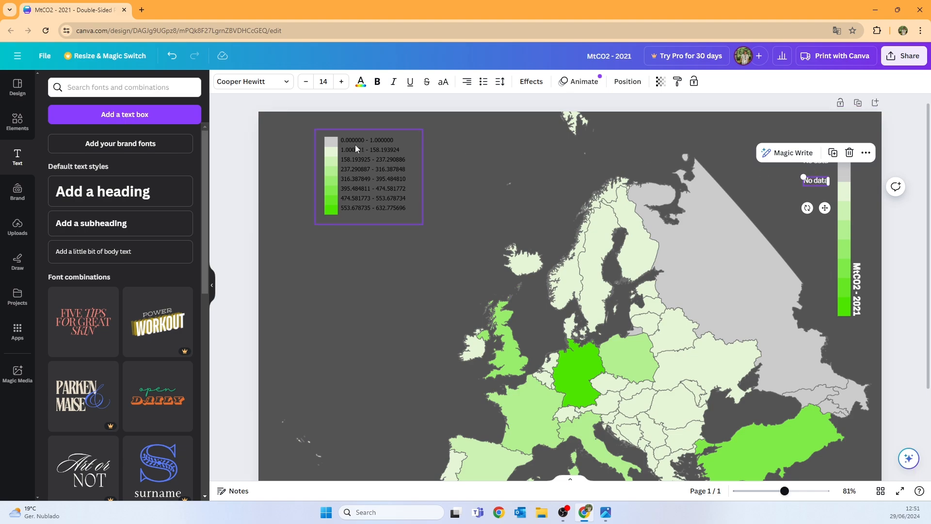
Replace the text of the second legend label with 1
double_click(817, 180)
key("BackSpace")
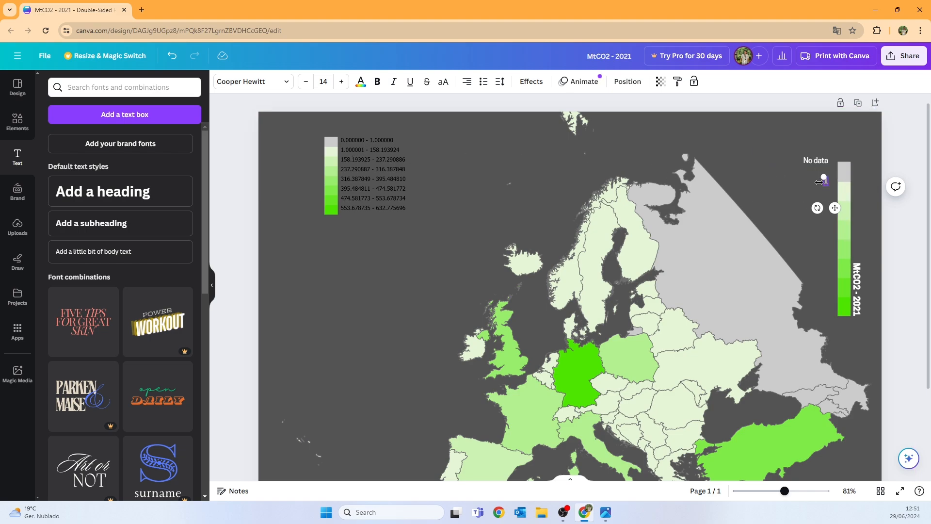
left_click(805, 200)
Duplicate the "1" label one color patch lower and change the copy's text to 158.19
left_click(828, 183)
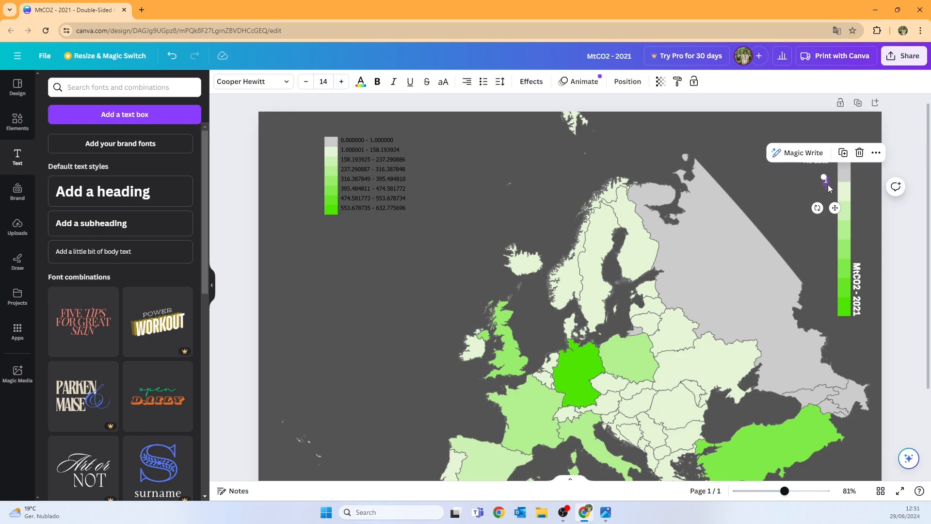
left_click_drag(835, 208, 835, 228)
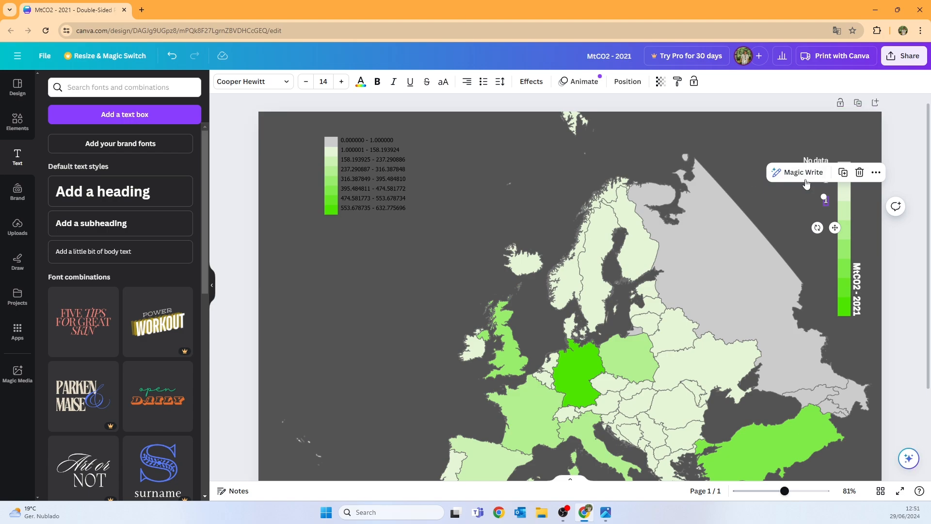
double_click(826, 203)
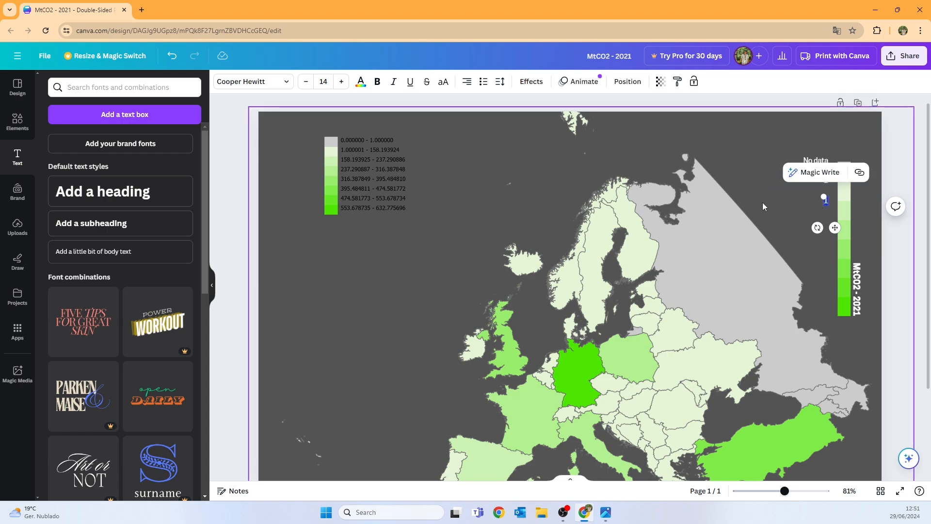
type("158.19")
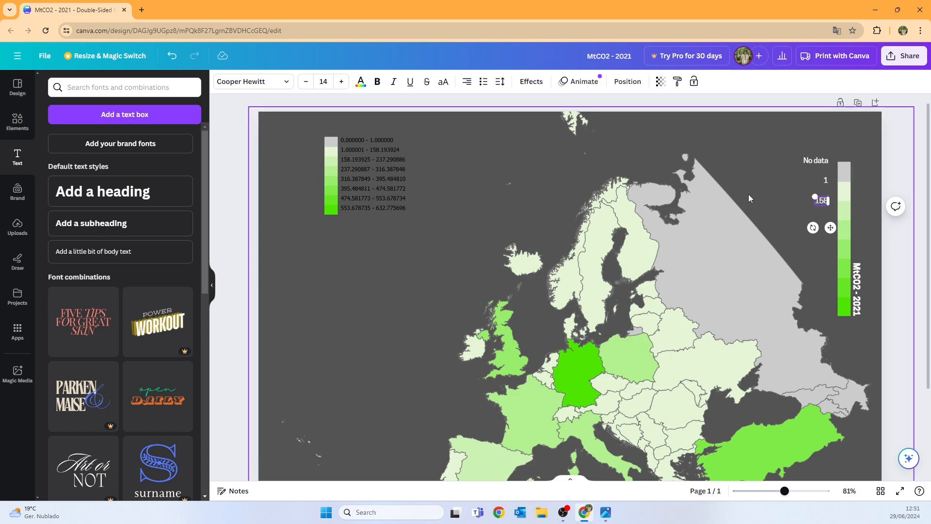
left_click(811, 212)
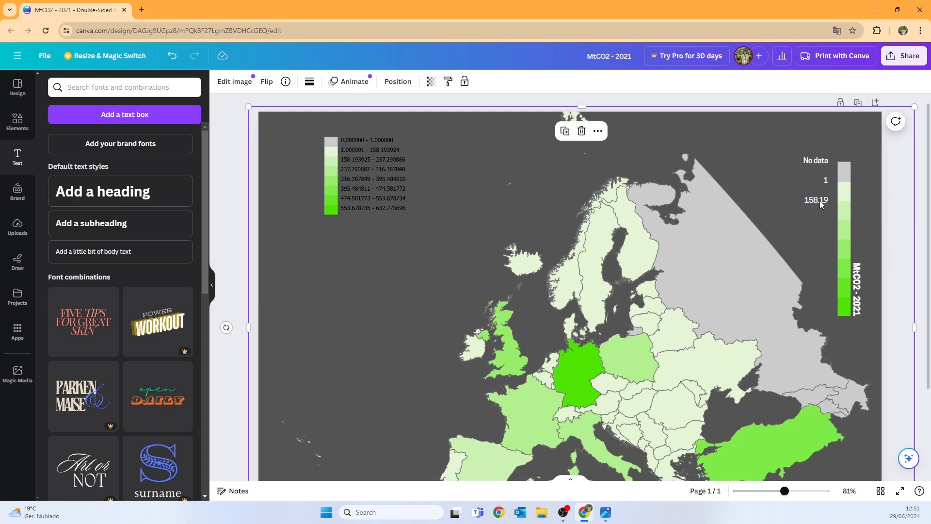
Duplicate the 158.19 label one color patch lower and change the copy's text to 237.29
left_click(820, 201)
left_click_drag(822, 231, 825, 246)
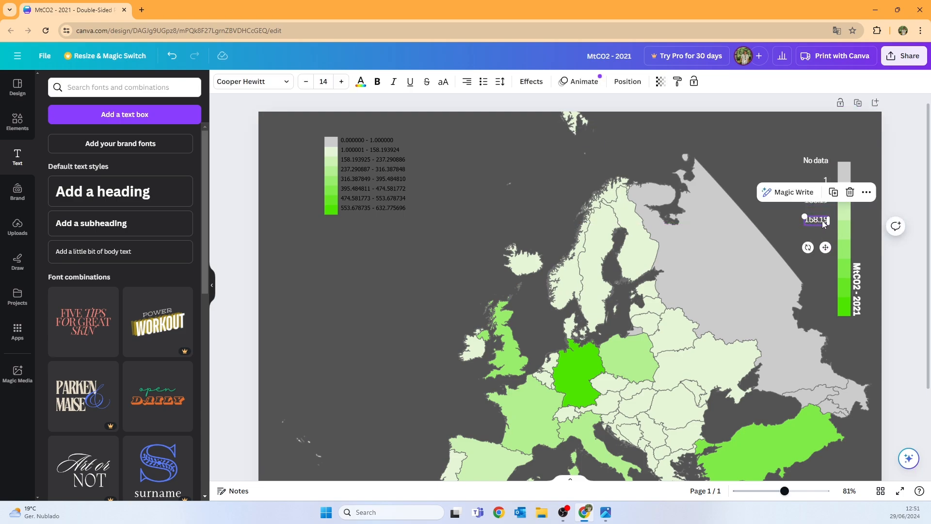
double_click(825, 221)
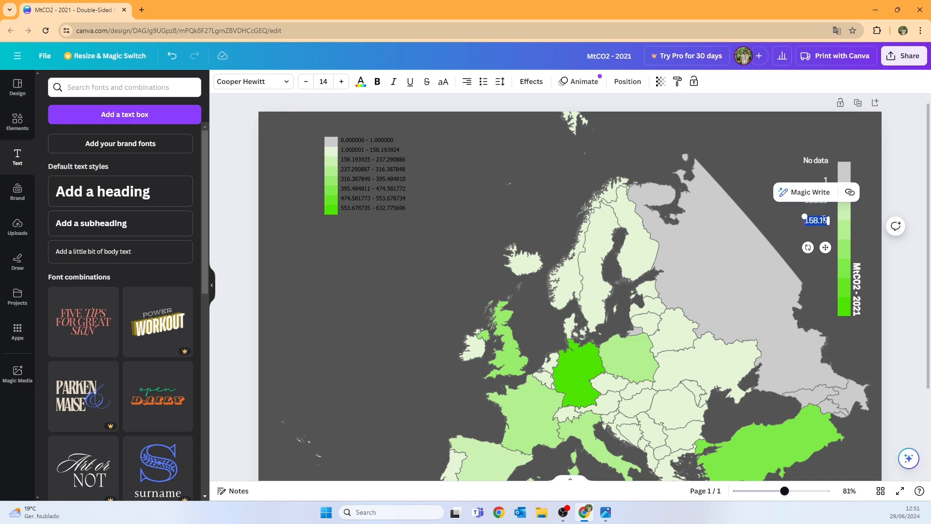
type("237.29")
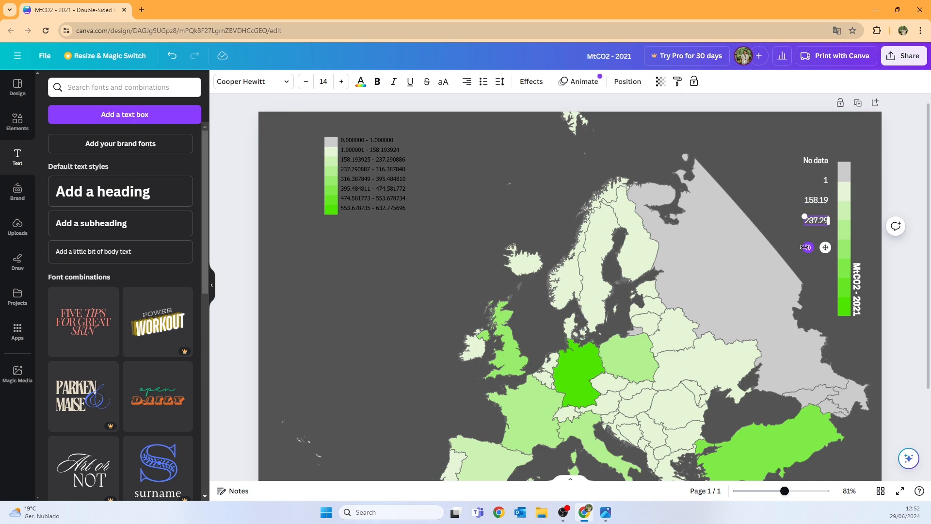
left_click(823, 226)
Duplicate the 237.29 label one color patch lower and change the copy's text to 316.38
left_click(824, 223)
key("ctrl+d")
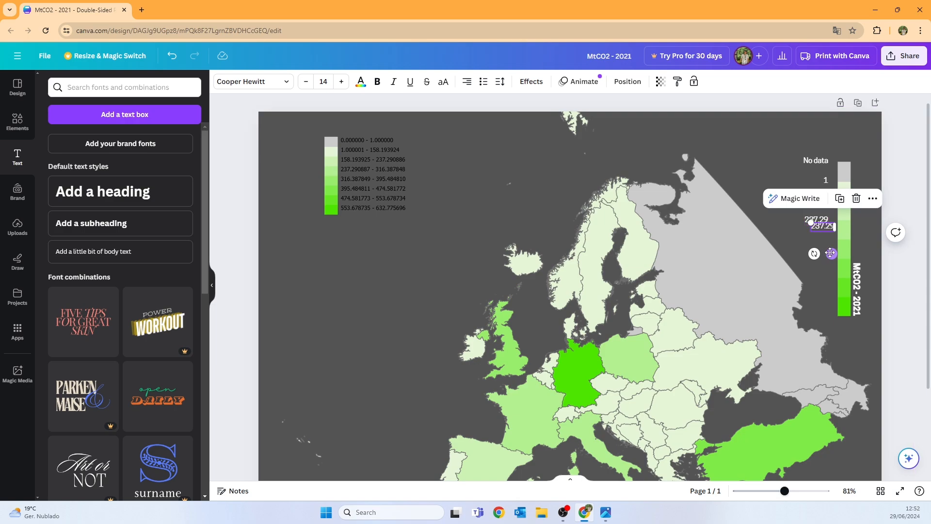
left_click_drag(829, 252, 825, 266)
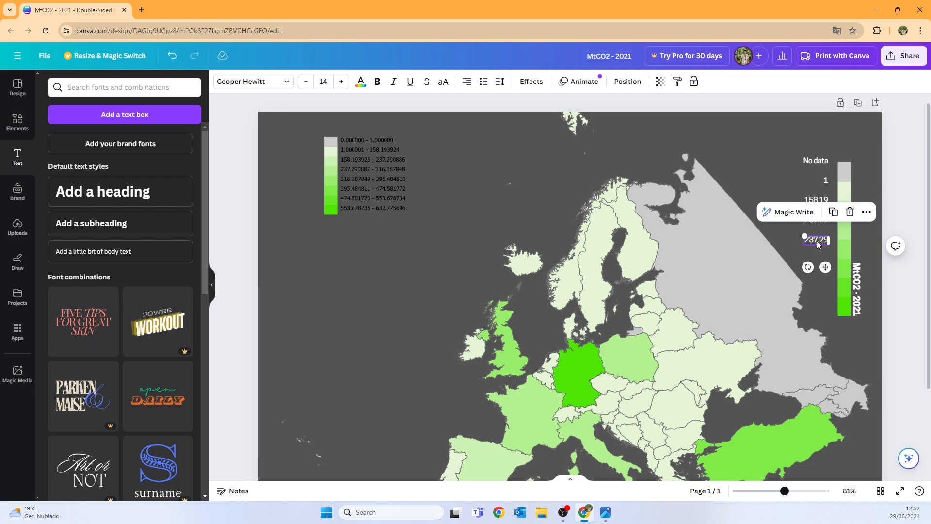
type("316.3")
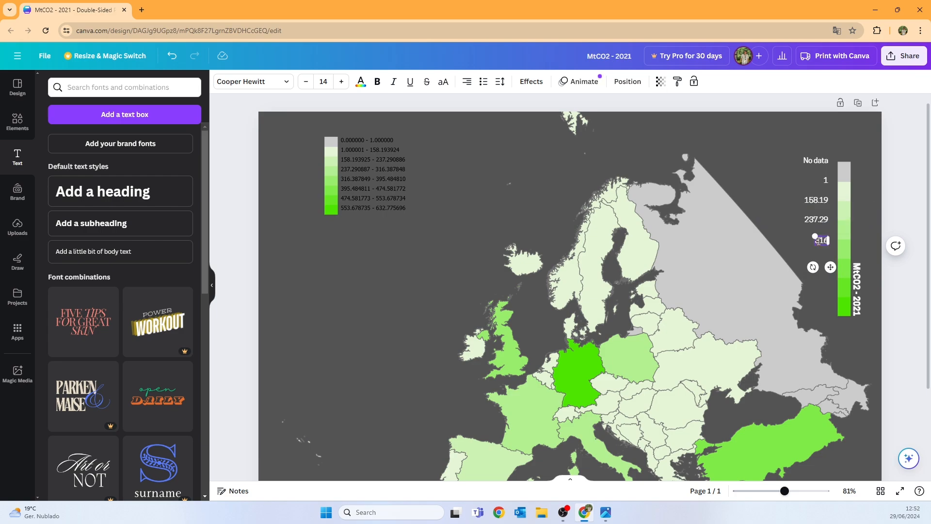
type("8")
left_click(757, 231)
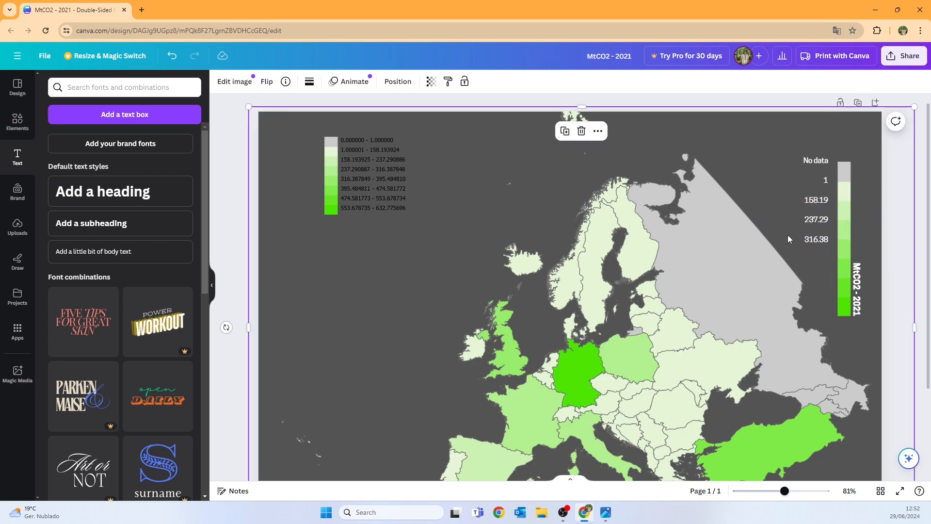
Duplicate the 316.38 label one color patch lower and change the copy's text to 395.48
left_click(817, 239)
key("ctrl+d")
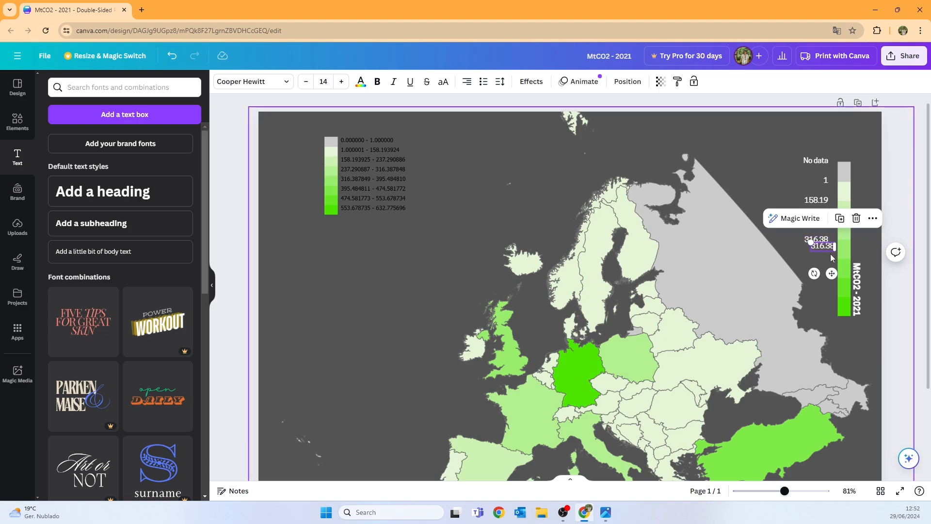
left_click_drag(832, 275, 829, 287)
double_click(817, 258)
type("395.48")
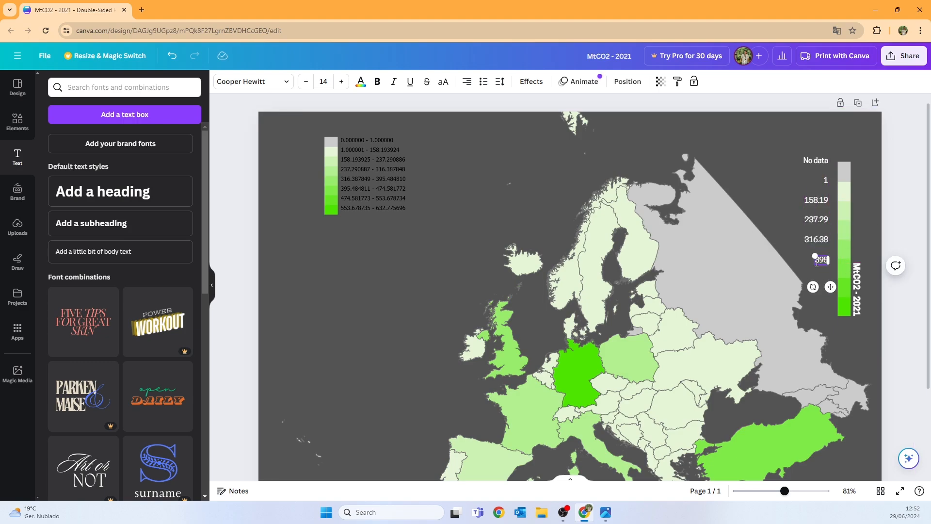
left_click(782, 265)
Duplicate the 395.48 label one color patch lower and change the copy's text to 474.58
left_click(817, 260)
key("ctrl+d")
left_click_drag(831, 294, 824, 342)
double_click(820, 280)
type("474.58")
left_click(782, 284)
Duplicate the 474.58 label one color patch lower and change the copy's text to 553.67
left_click(817, 279)
key("ctrl+d")
double_click(821, 299)
type("553.67")
left_click(796, 301)
Duplicate the 553.67 label at the color bar's lower end and change the copy's text to 632.77
left_click(817, 299)
key("ctrl+d")
double_click(819, 318)
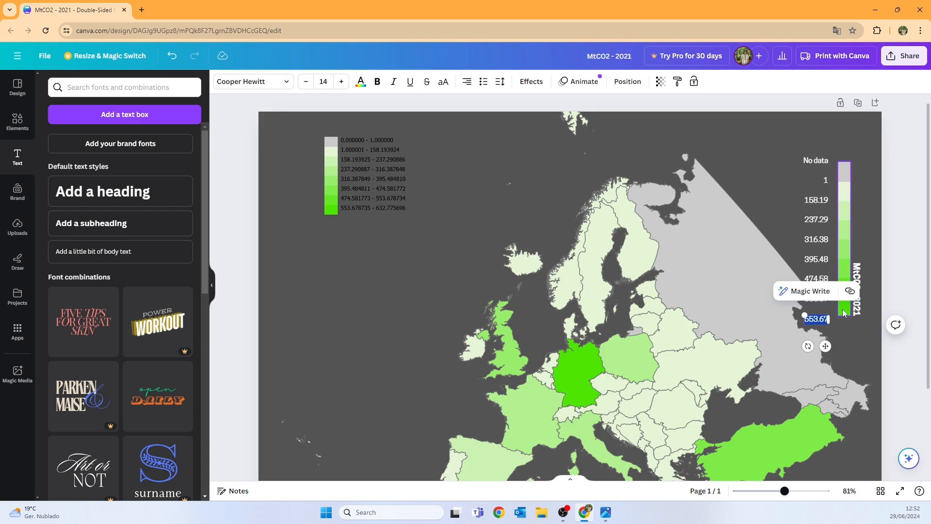
type("632")
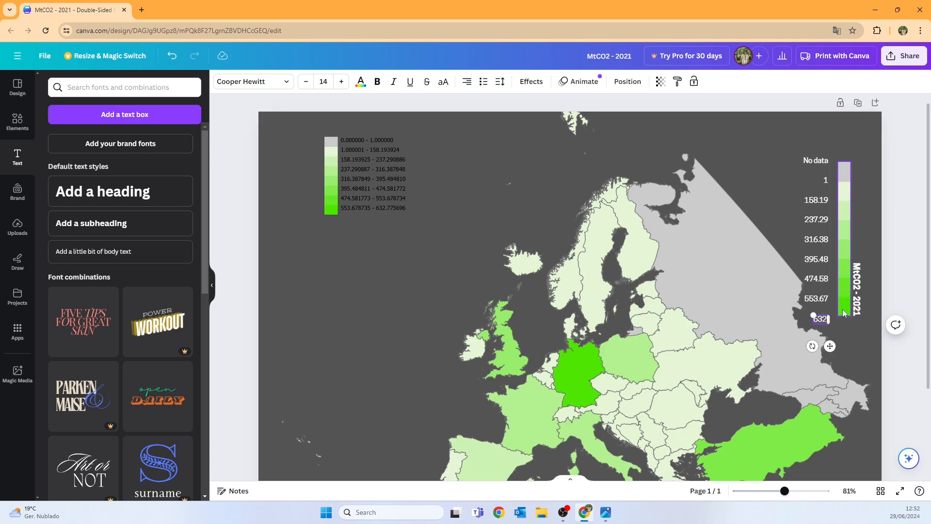
type(".77")
left_click(837, 369)
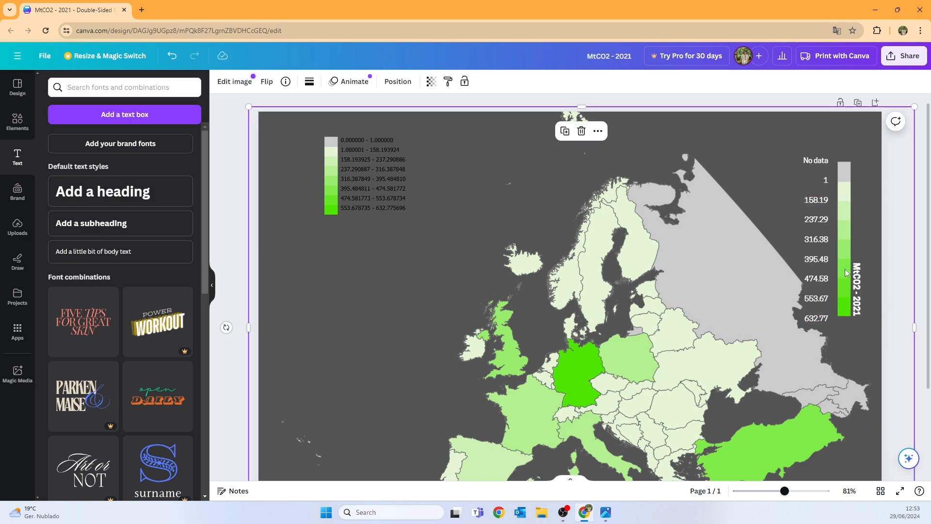
Select all the legend labels from 632.77 up to "No data" and reduce their font size to 10
scroll(831, 336, "down", 1)
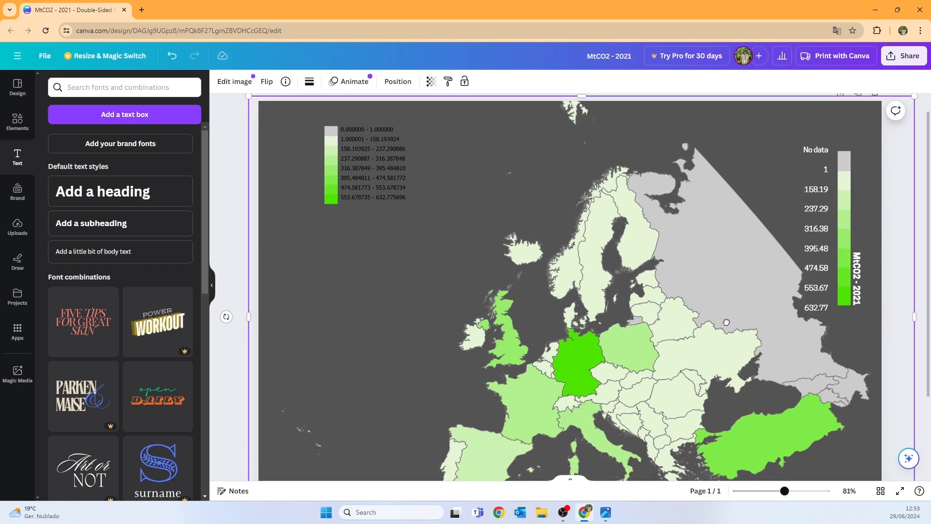
left_click(819, 309)
left_click(819, 288, "shift")
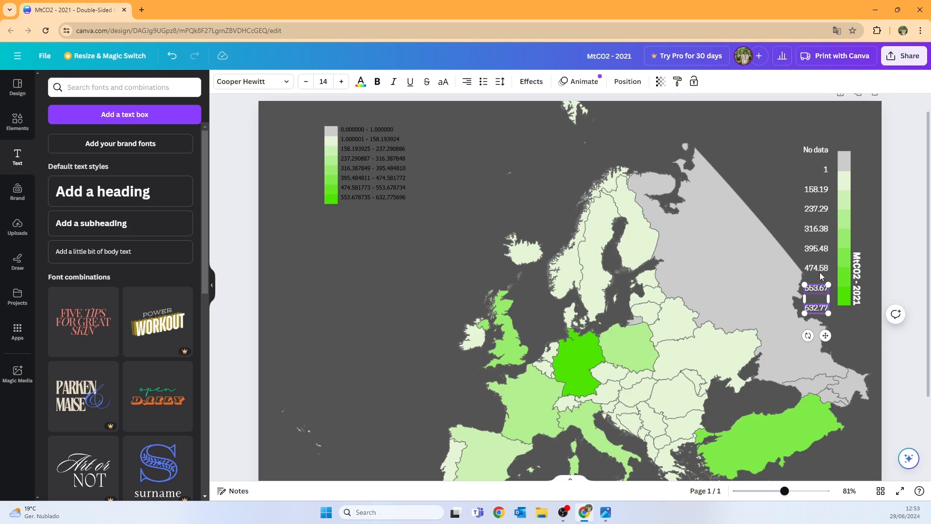
left_click(819, 270, "shift")
left_click(817, 249, "shift")
left_click(816, 229, "shift")
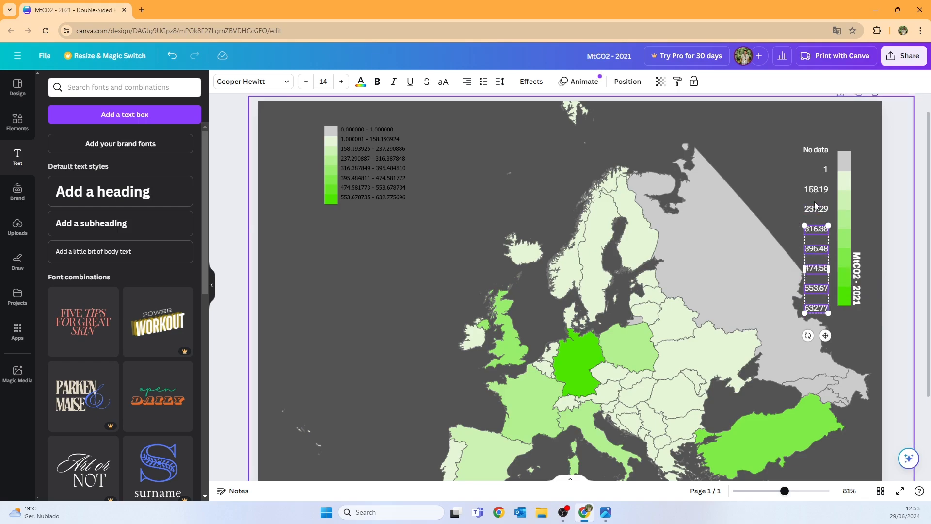
left_click(816, 209, "shift")
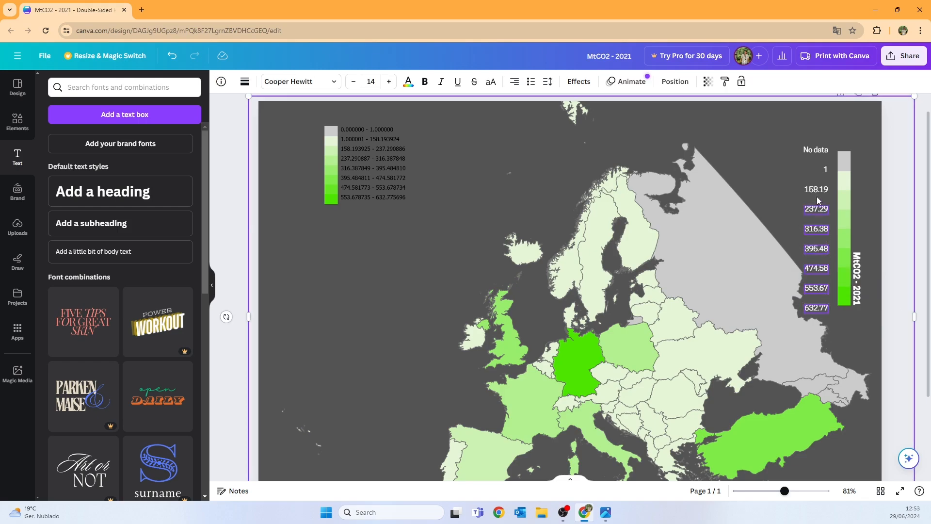
left_click(809, 153, "shift")
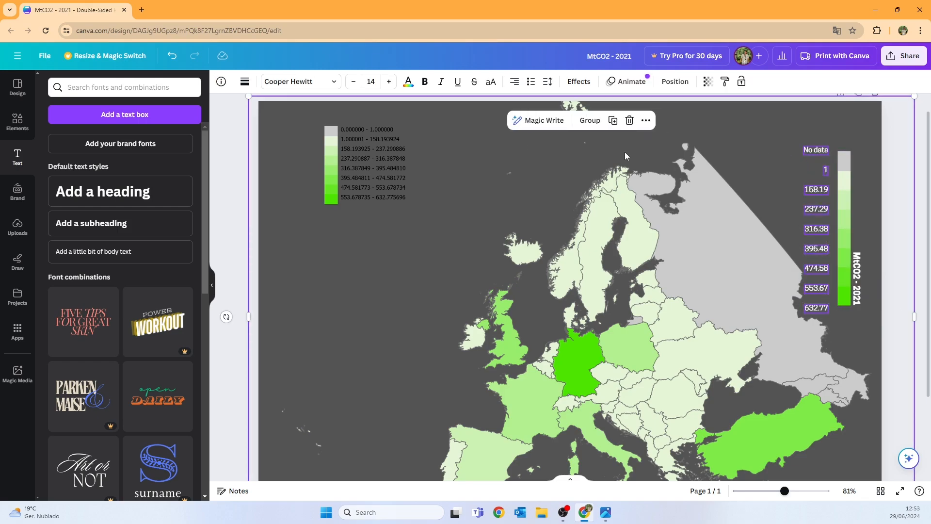
left_click(353, 83)
left_click(353, 83)
left_click(353, 83)
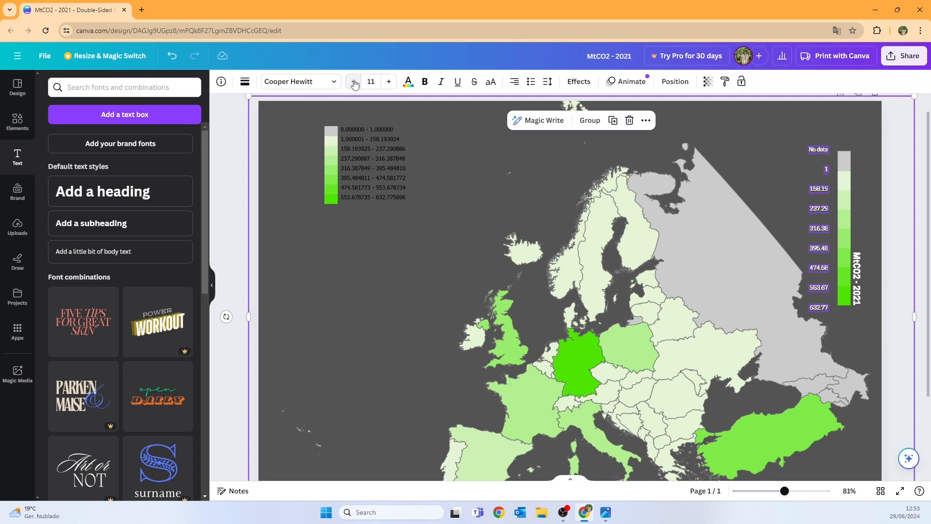
left_click(354, 83)
left_click(389, 81)
left_click(388, 81)
left_click(353, 82)
left_click(354, 83)
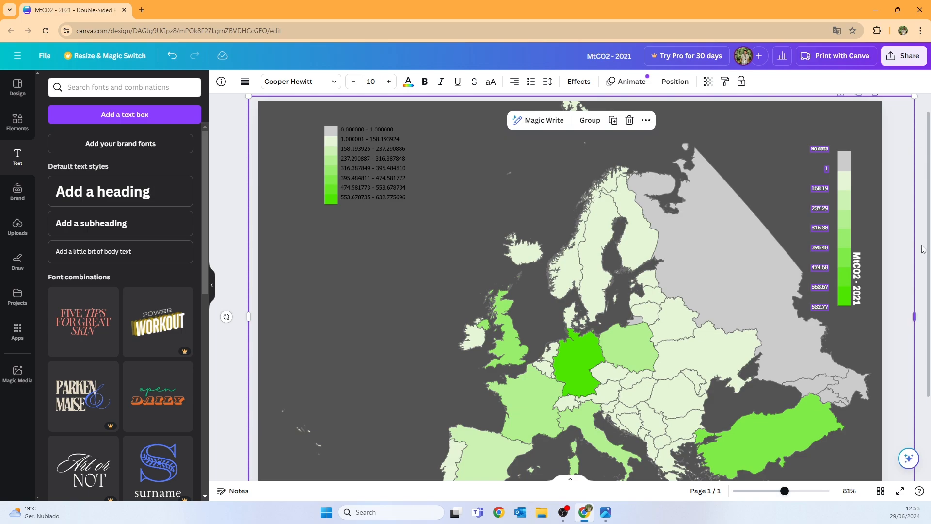
Delete the original legend image with the black value ranges from the map's upper-left area
left_click_drag(786, 491, 775, 491)
left_click(449, 176)
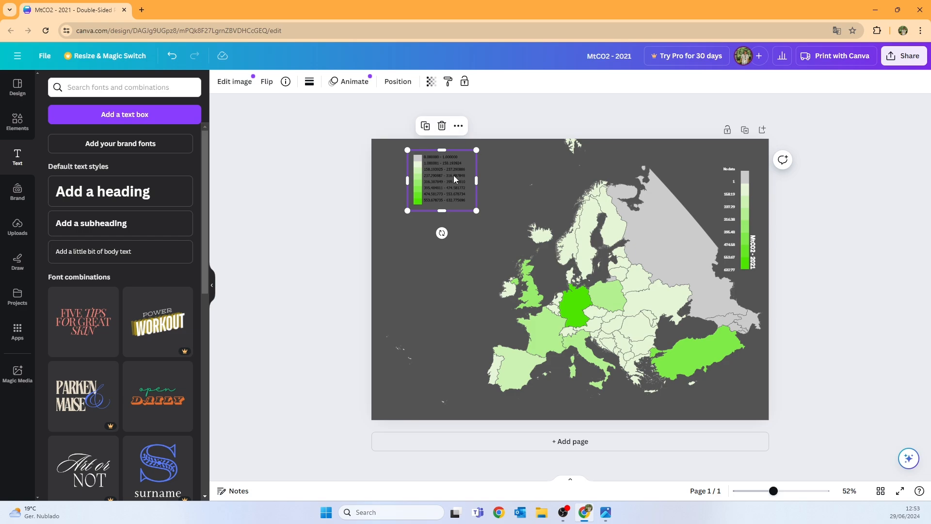
key("Delete")
left_click_drag(774, 490, 791, 490)
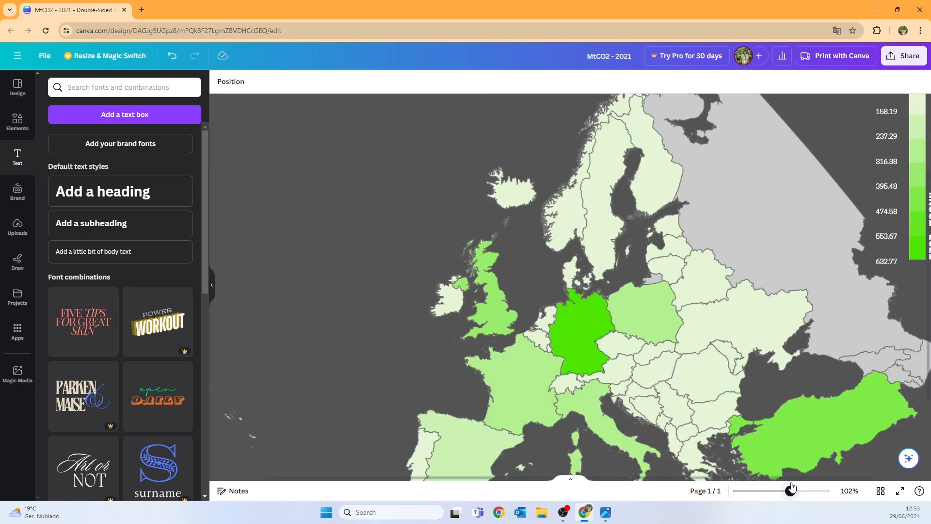
Move the "No data" label slightly down and the 632.77 label slightly up to fit within the color bar's ends
left_click_drag(680, 276, 598, 349)
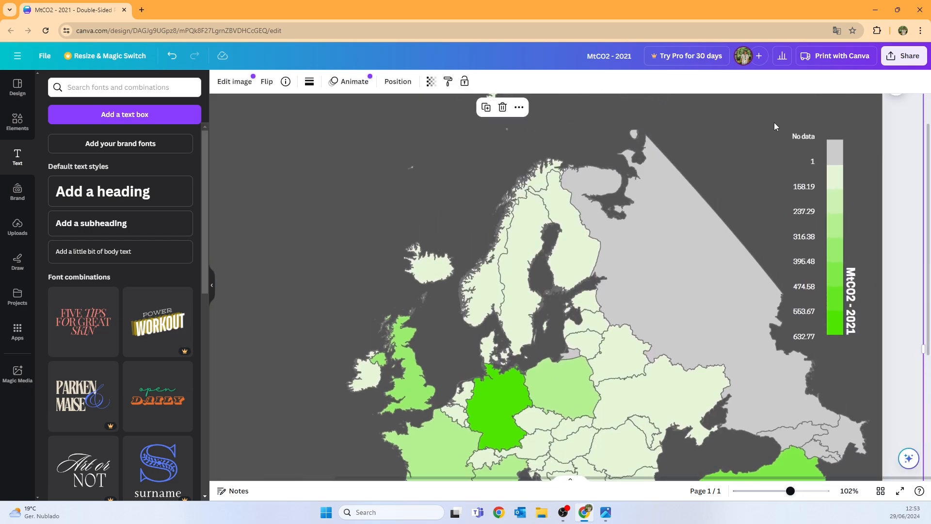
left_click(805, 137)
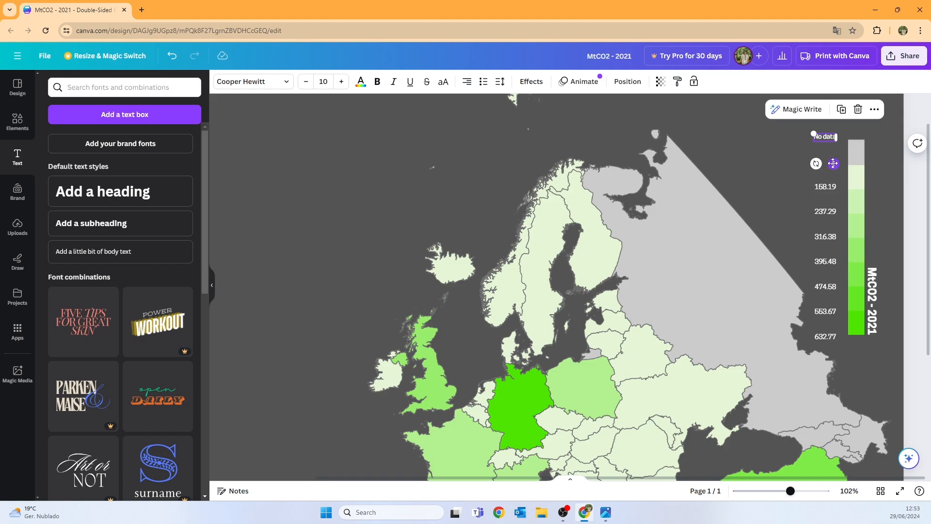
left_click_drag(834, 164, 833, 166)
left_click(825, 338)
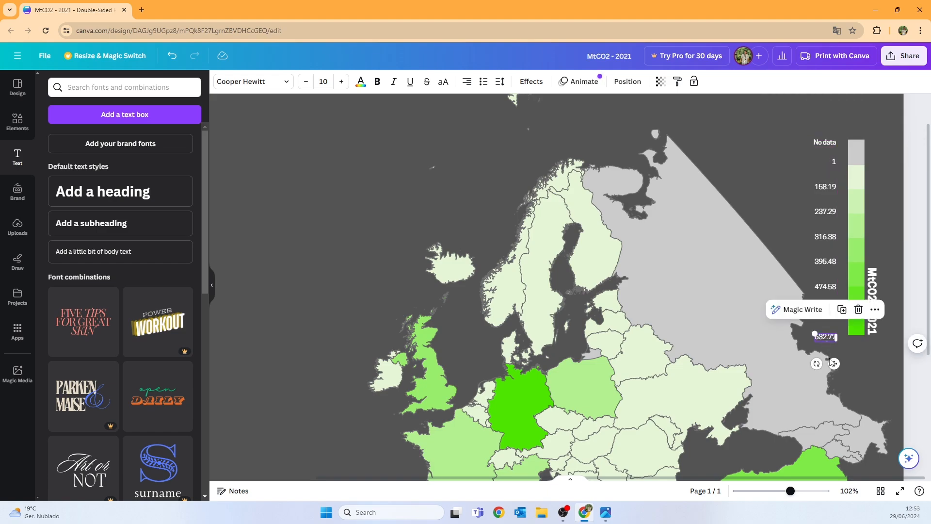
left_click_drag(834, 359, 831, 350)
Shift the "1" and 158.19 legend labels slightly down to even out the spacing in the upper part of the legend
left_click(831, 162)
left_click(832, 162)
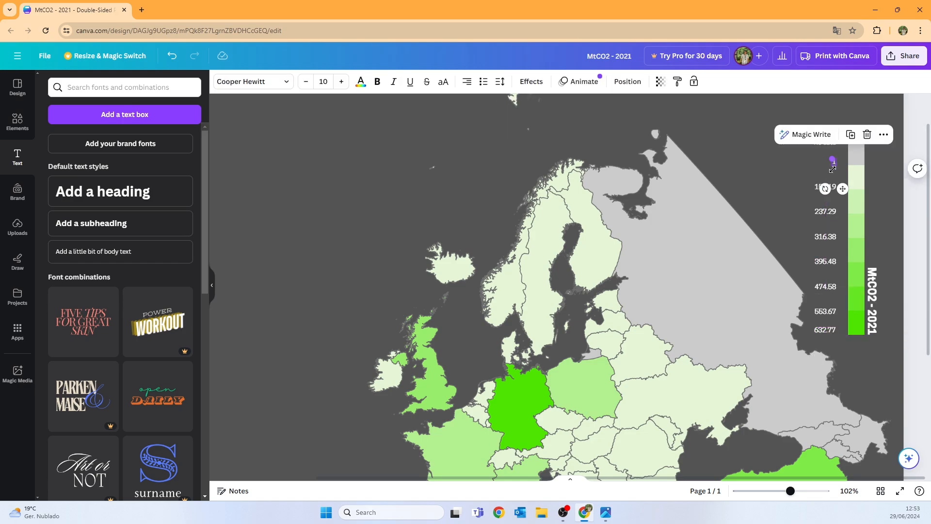
left_click_drag(842, 188, 834, 215)
left_click(826, 188)
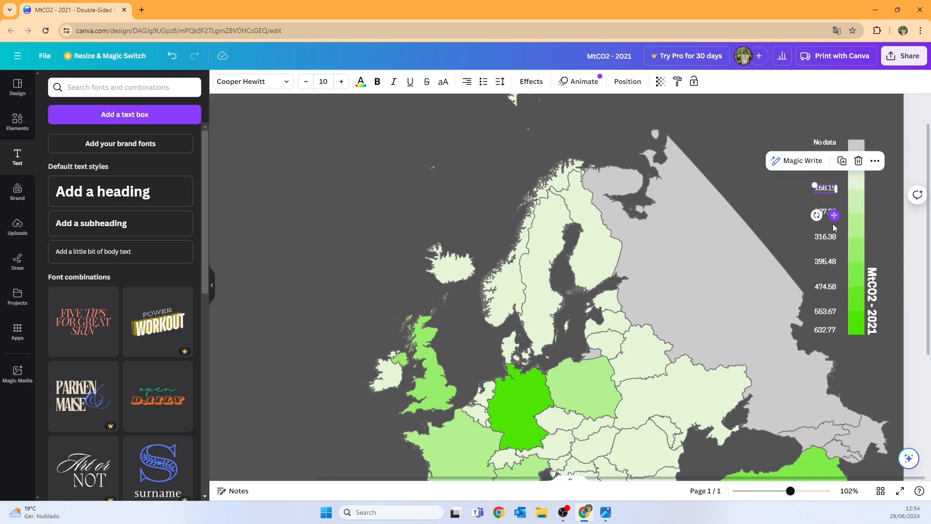
left_click(827, 213)
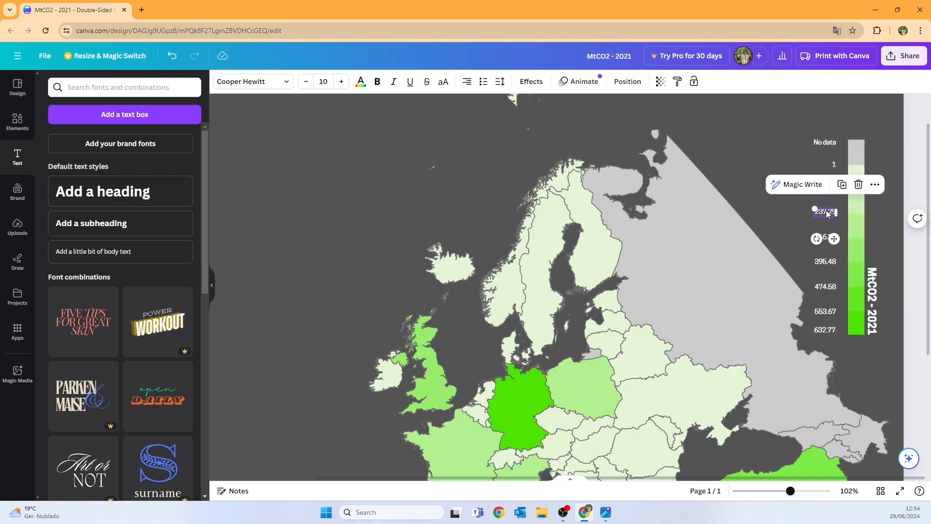
left_click(835, 239)
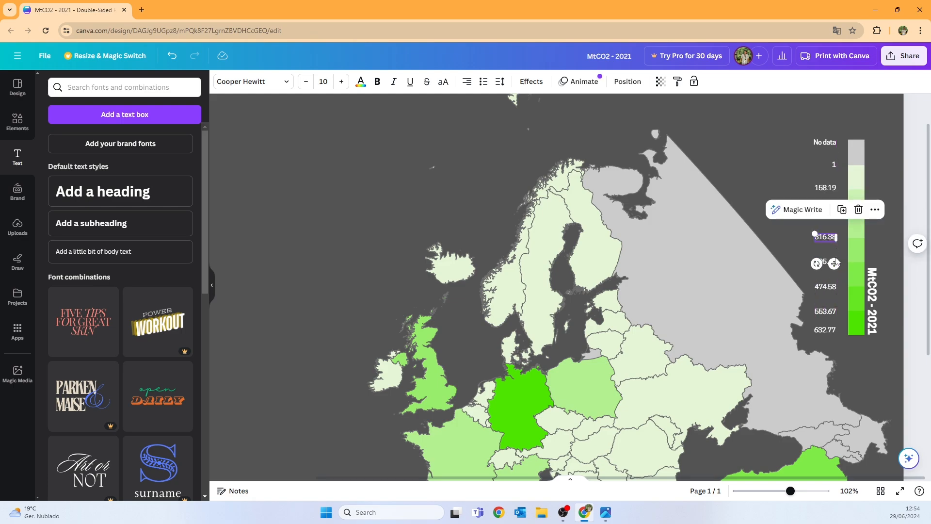
Fine-tune the vertical positions of the 316.38 and 395.48 legend labels so they match the spacing of the labels above
left_click_drag(791, 491, 803, 491)
left_click_drag(728, 286, 458, 328)
left_click(728, 244)
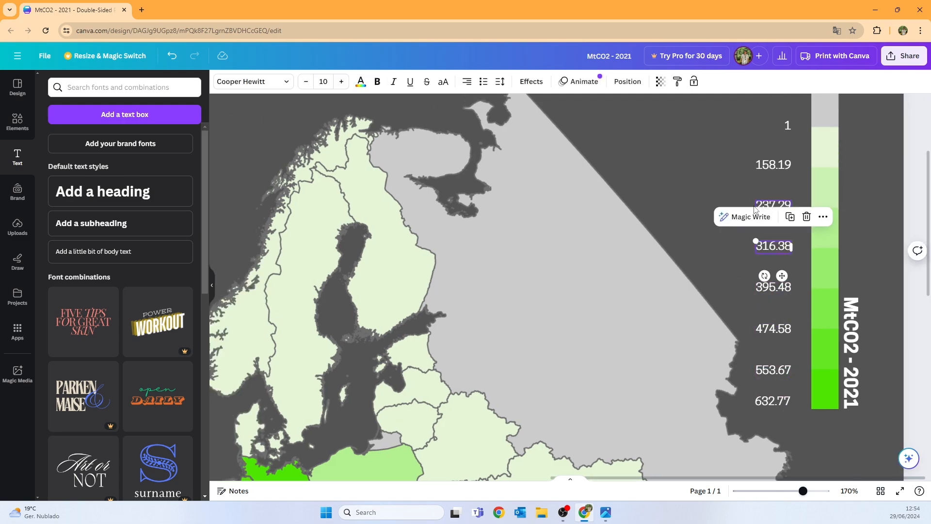
left_click(664, 165)
left_click(764, 245)
left_click_drag(775, 245, 775, 246)
left_click(773, 288)
left_click_drag(774, 287, 774, 285)
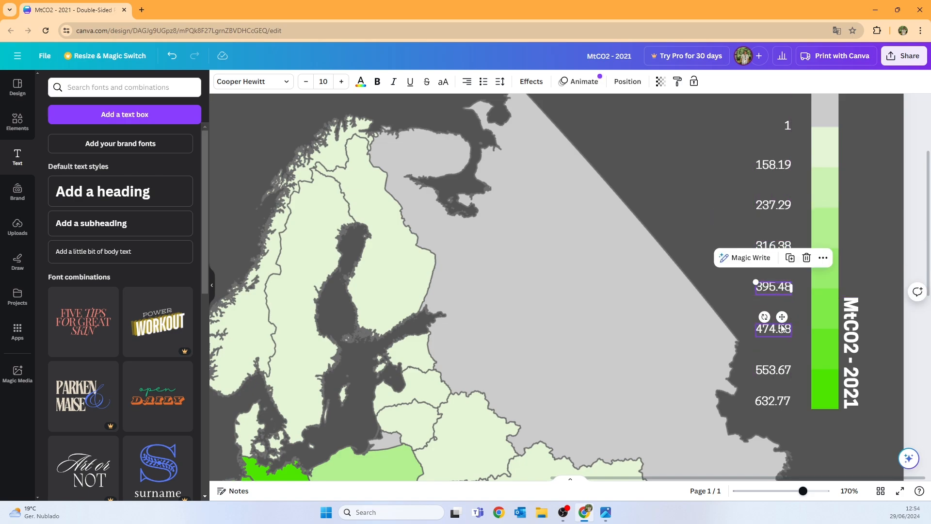
Nudge the 474.58 and 553.67 legend labels up to match the even spacing of the other labels
left_click(782, 330)
left_click_drag(782, 330, 782, 329)
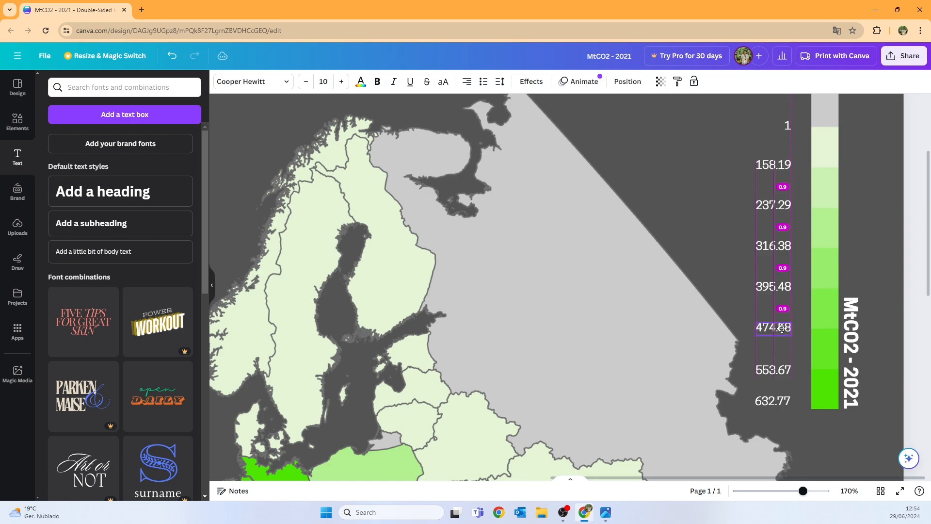
left_click(779, 371)
left_click_drag(780, 372, 777, 409)
left_click(778, 400)
scroll(759, 325, "up", 3)
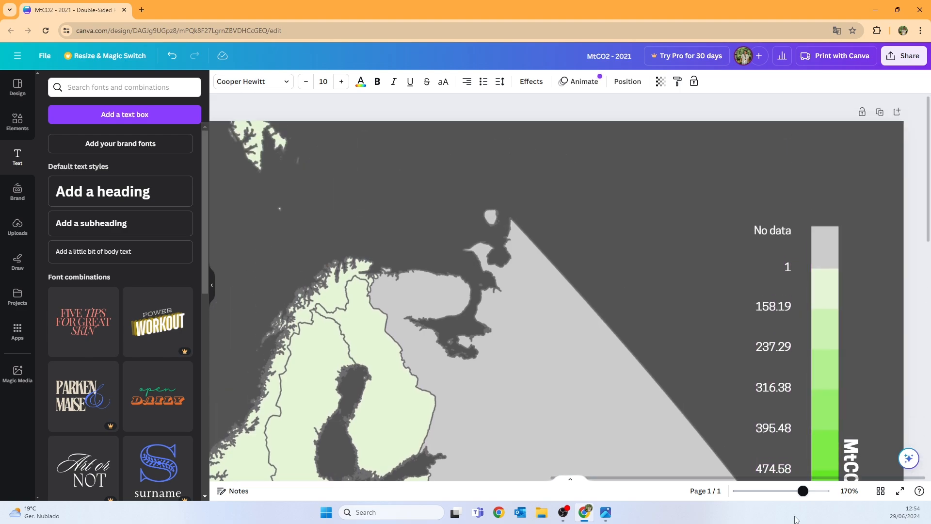
Duplicate the vertical "MtCO2 - 2021" text and place the copy horizontally over the upper part of the map
left_click_drag(803, 491, 786, 491)
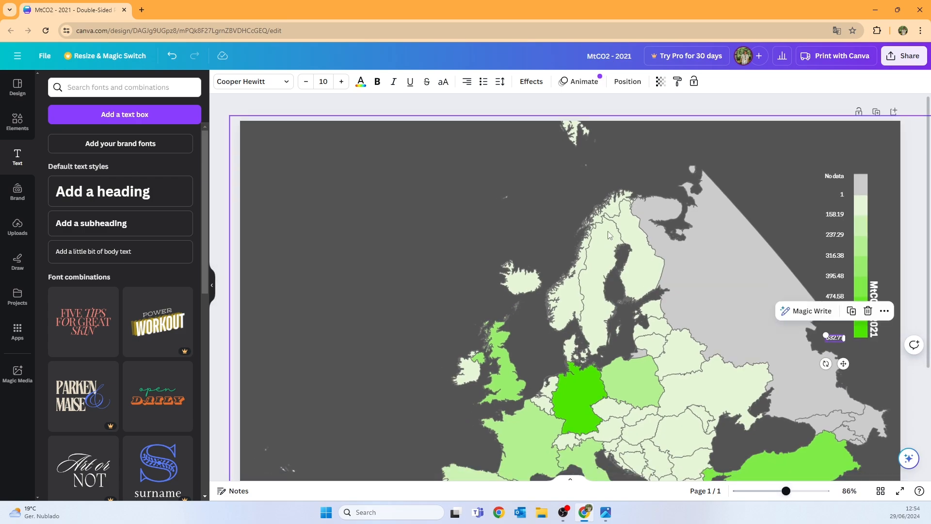
left_click(870, 391)
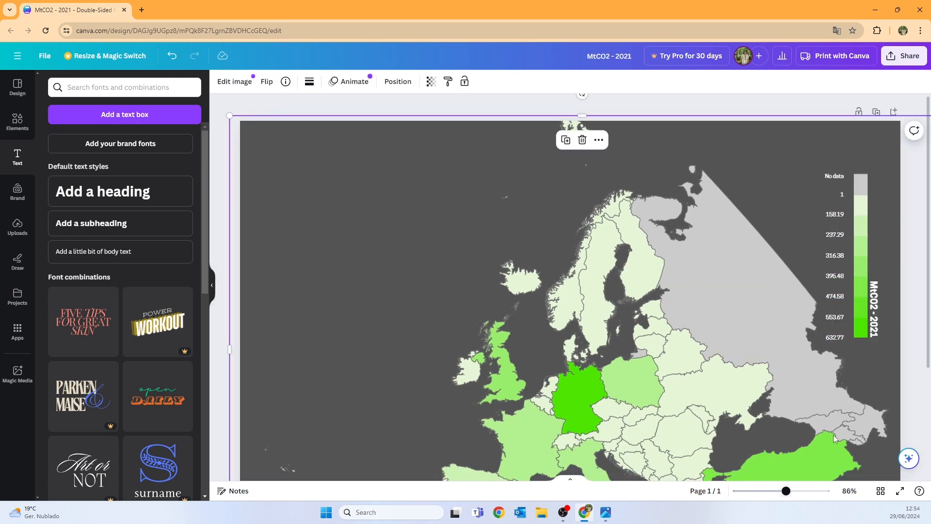
left_click_drag(786, 491, 779, 491)
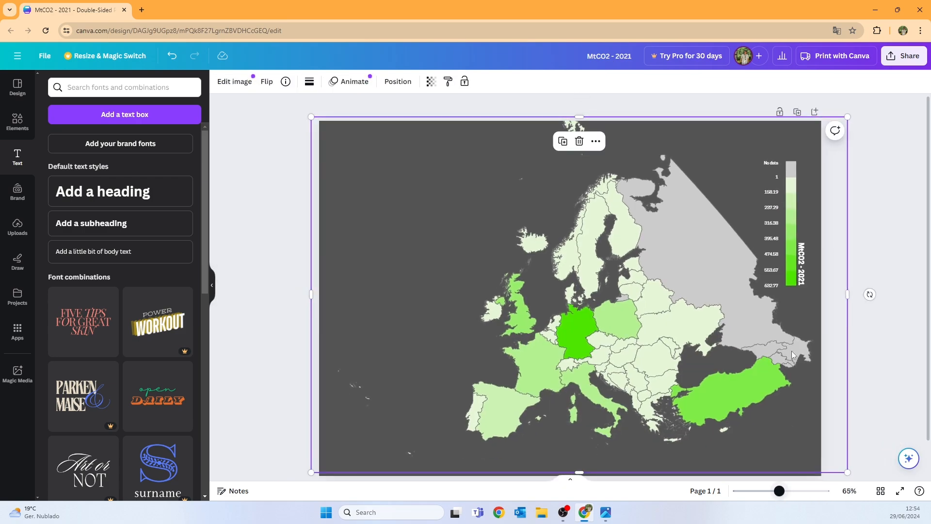
left_click(803, 263)
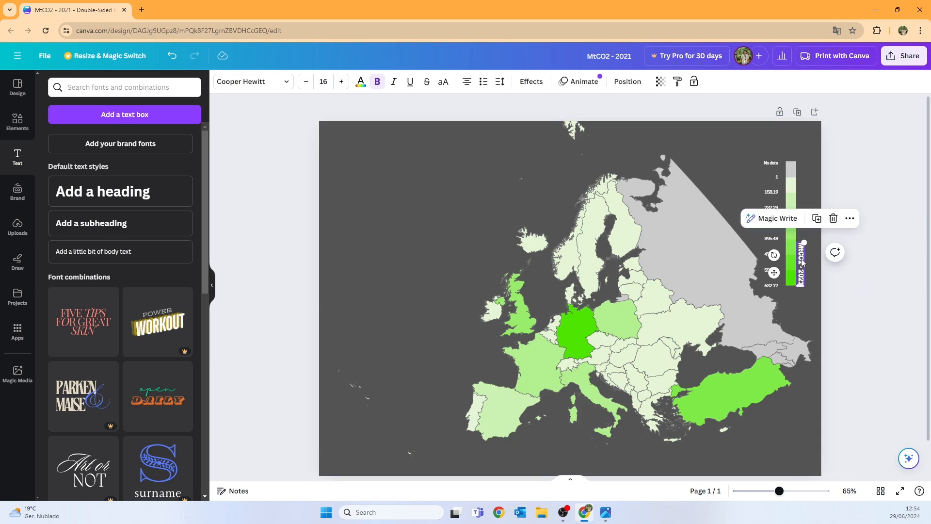
left_click_drag(802, 262, 685, 235)
Change the horizontal copy's text to "CO2 Emissions in Europe - 2021"
double_click(710, 165)
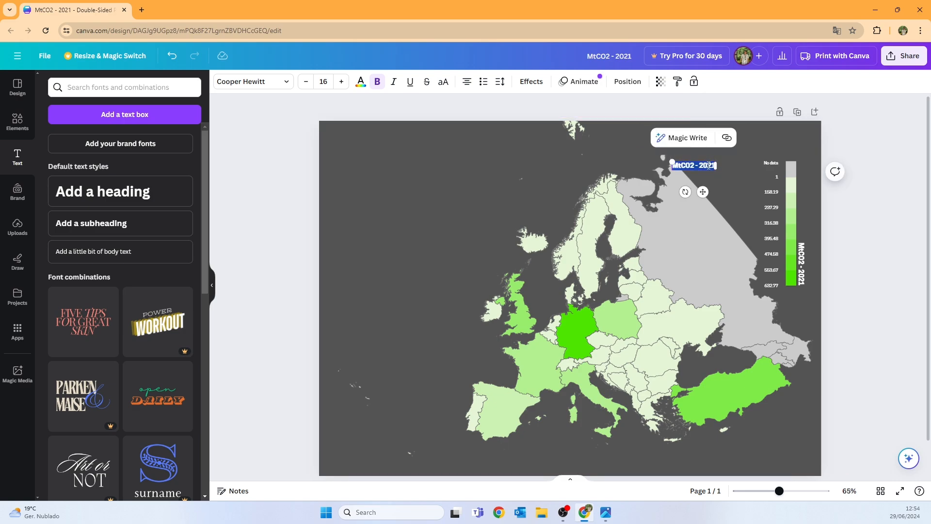
type("co")
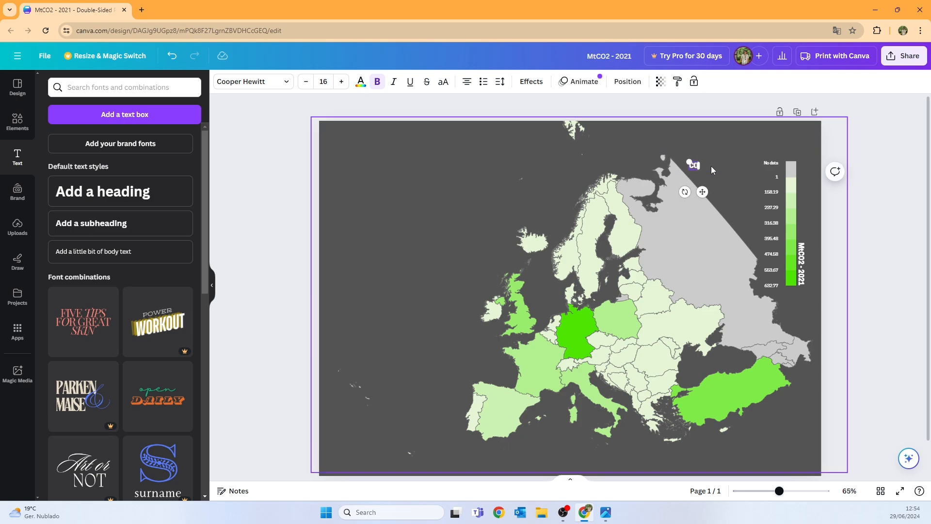
type("2 Emissions")
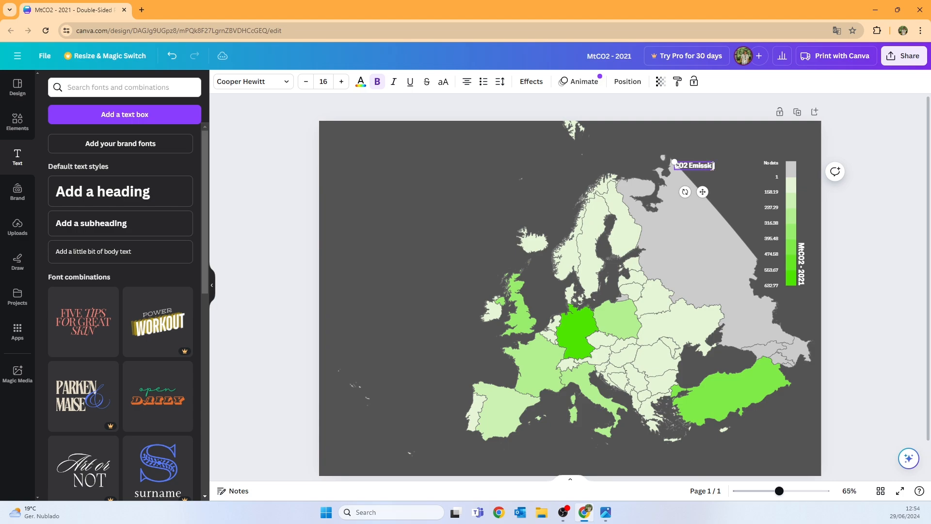
type(" in Europe ")
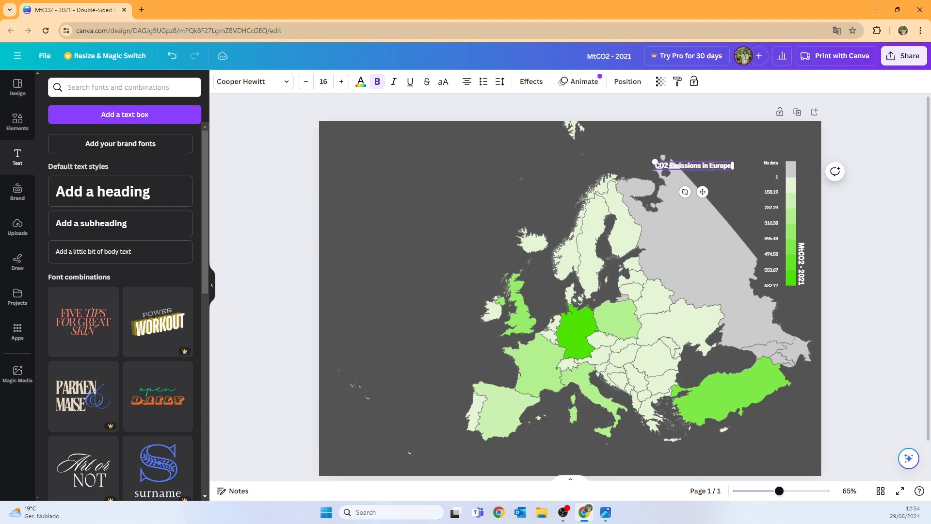
type("- 2021")
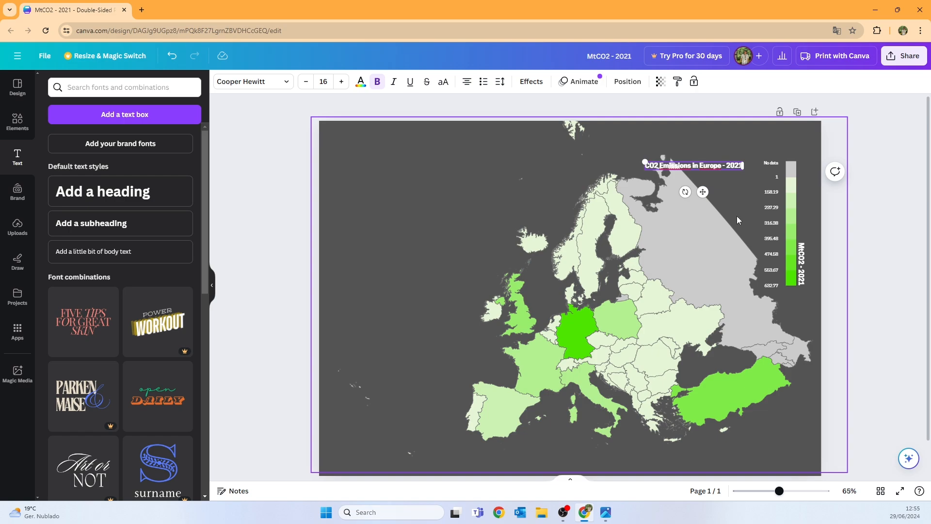
left_click(736, 216)
Apply the Lift effect to the "CO2 Emissions in Europe - 2021" title with an intensity of 100
left_click(707, 168)
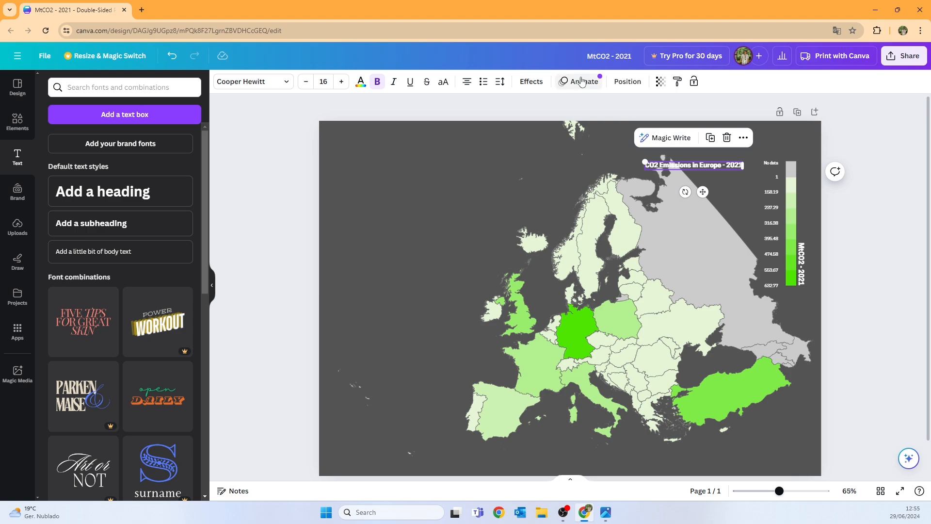
left_click(529, 82)
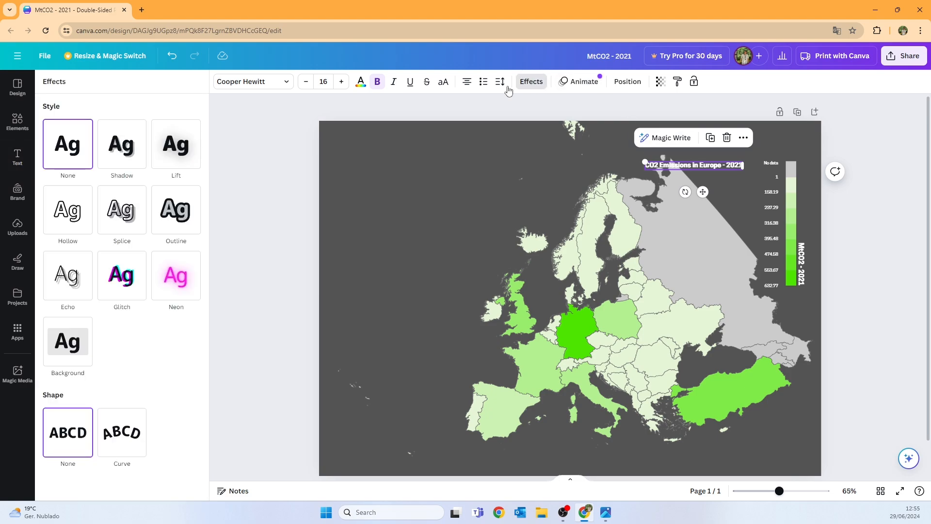
left_click(183, 148)
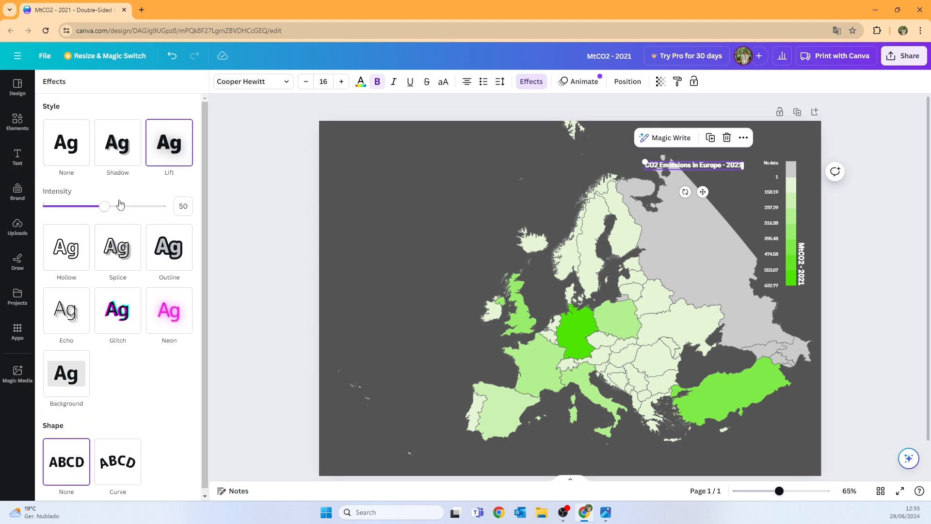
left_click_drag(99, 207, 236, 211)
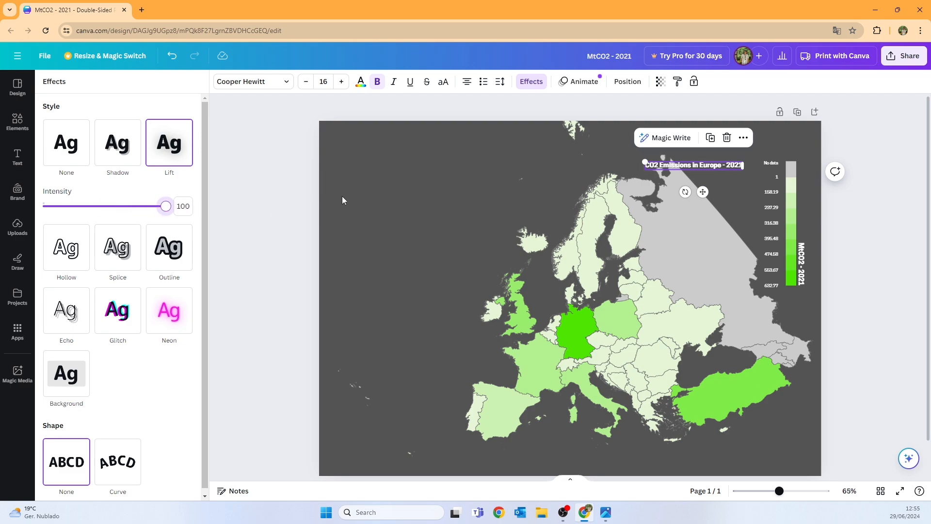
Set the title's font size to 24 and move it above the color bar
left_click(324, 81)
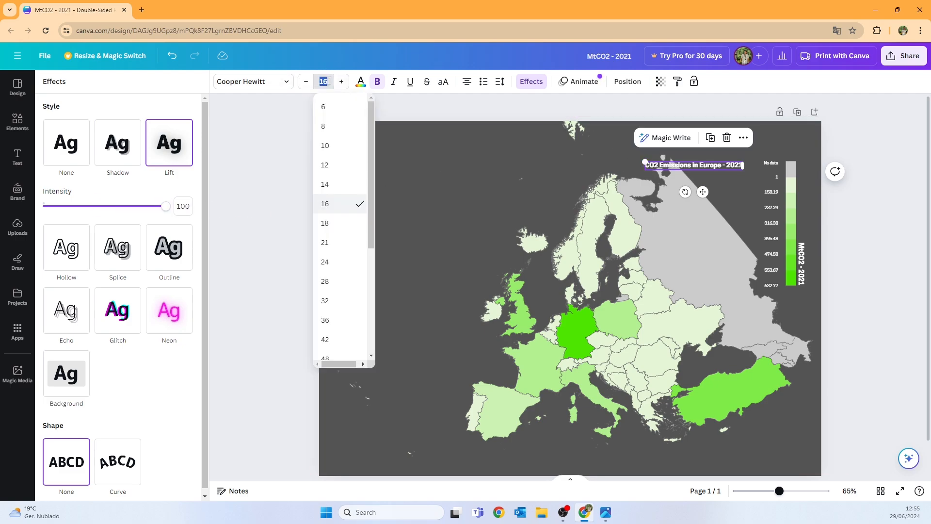
key("Return")
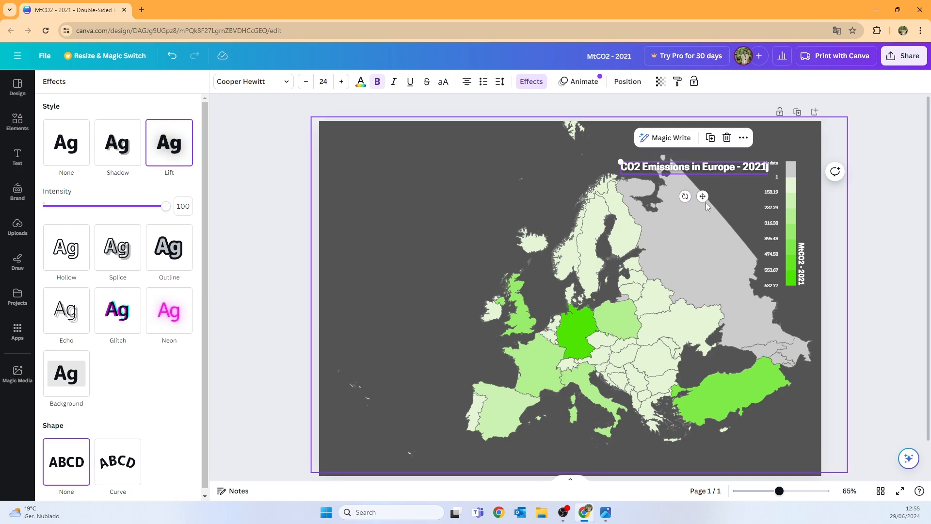
left_click_drag(704, 196, 742, 166)
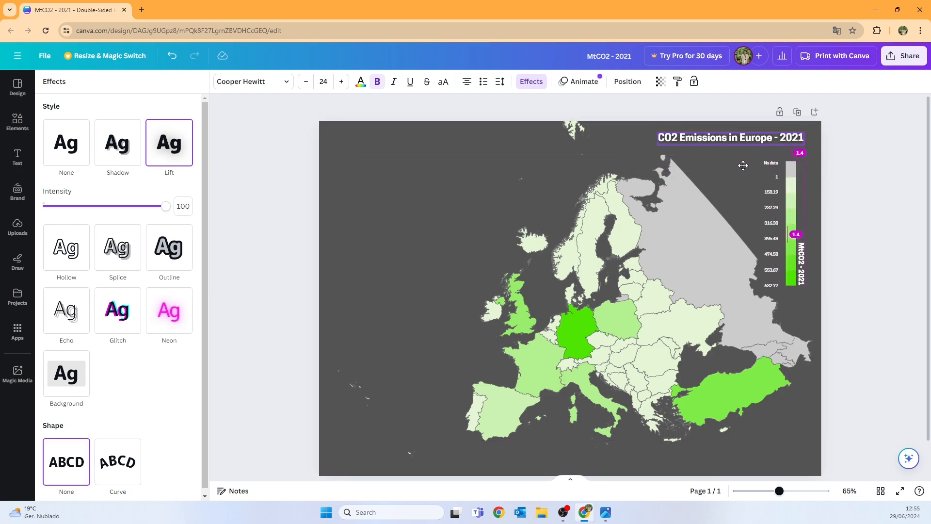
Increase the title's font size to 30 and widen its text box so the title fits on one line
left_click(341, 81)
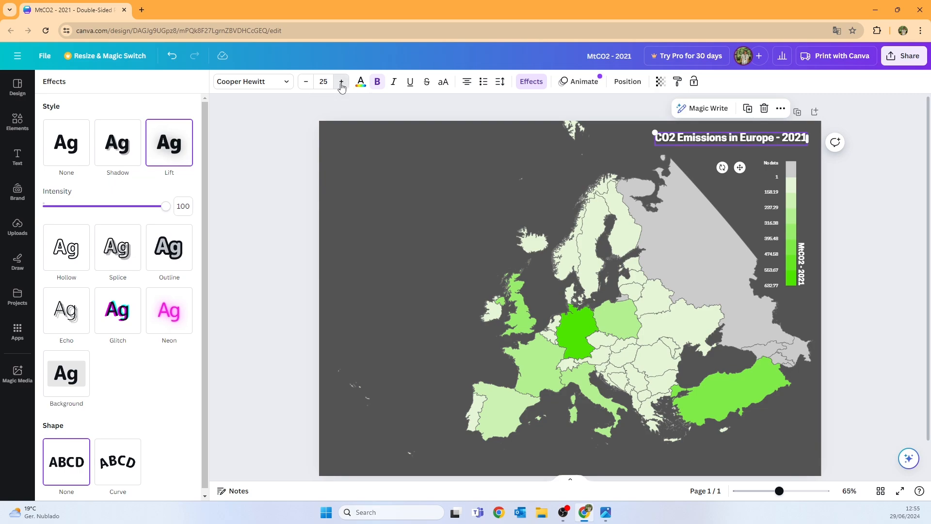
left_click(341, 81)
left_click(342, 82)
left_click(341, 82)
left_click(342, 81)
left_click(342, 81)
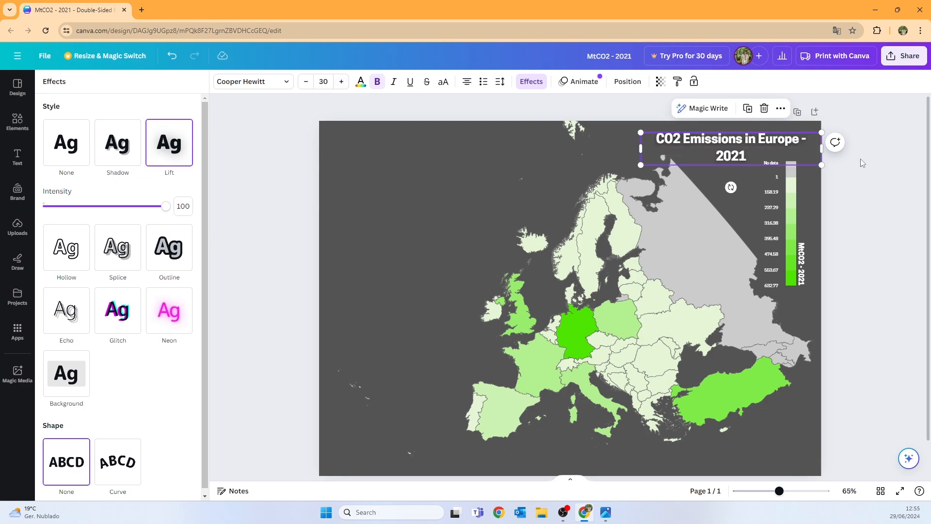
left_click_drag(640, 149, 562, 149)
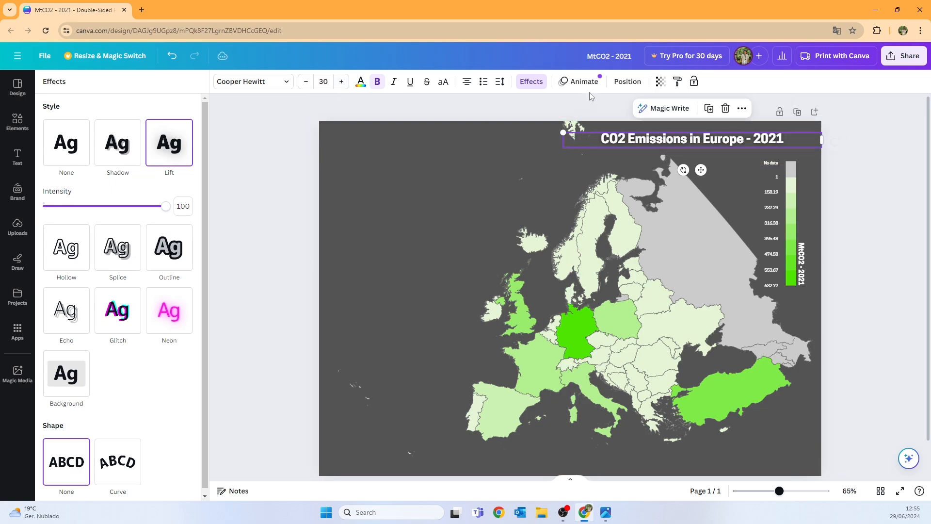
Right-align the title text and reposition it in the map's upper-right corner, inset from the page edge
left_click(468, 82)
left_click(467, 82)
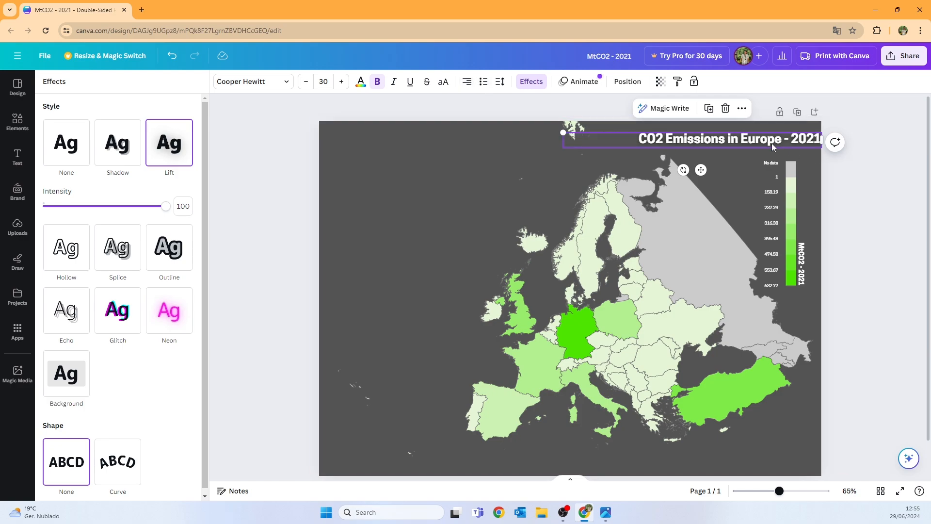
left_click_drag(775, 143, 763, 138)
left_click(883, 219)
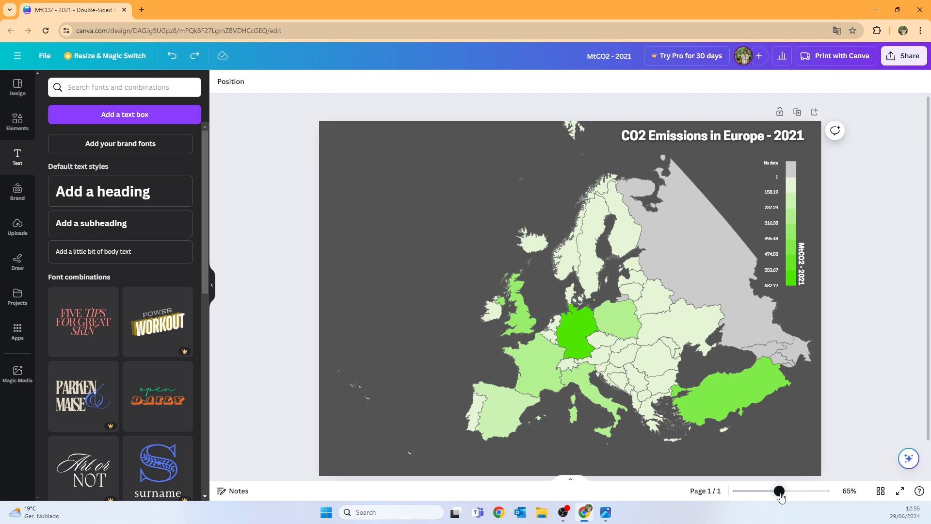
Switch to File Explorer and open Data.xls from the Map Infographic GHG folder in Excel
left_click_drag(779, 491, 772, 492)
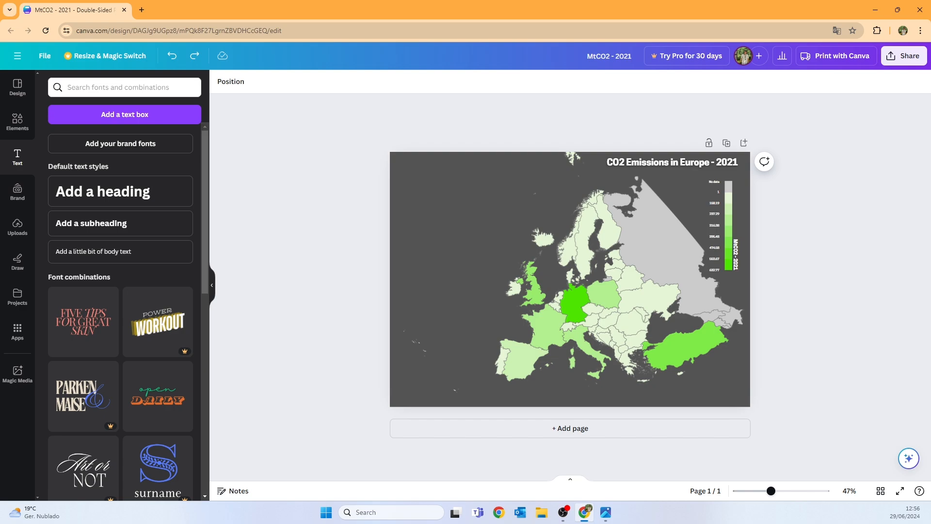
key("super+e")
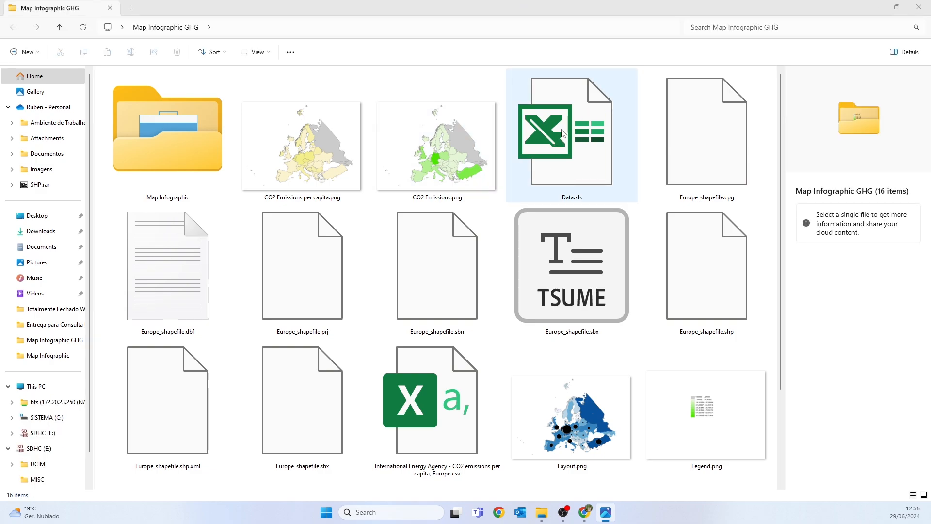
left_click(562, 132)
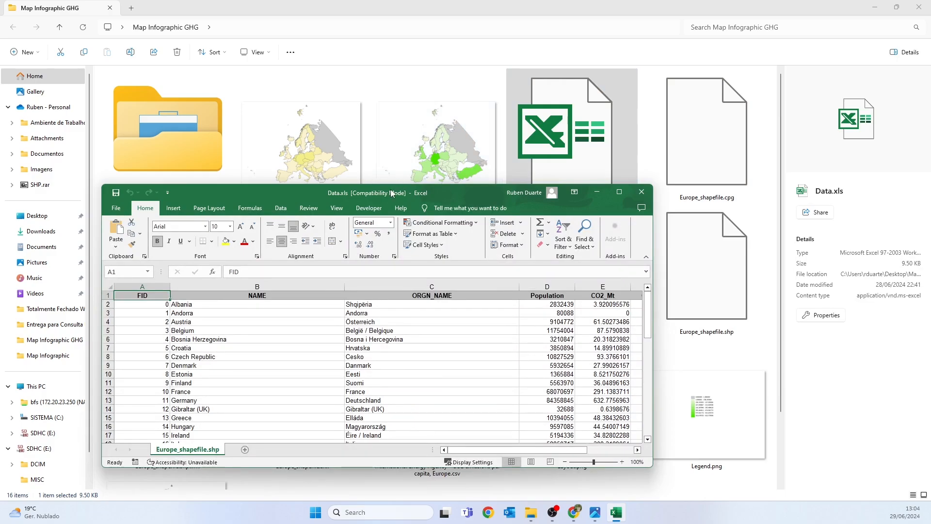
Maximize the workbook window and examine the NAME, Population, CO2_Mt and CO2_Mt_pc columns
left_click_drag(393, 194, 411, 1)
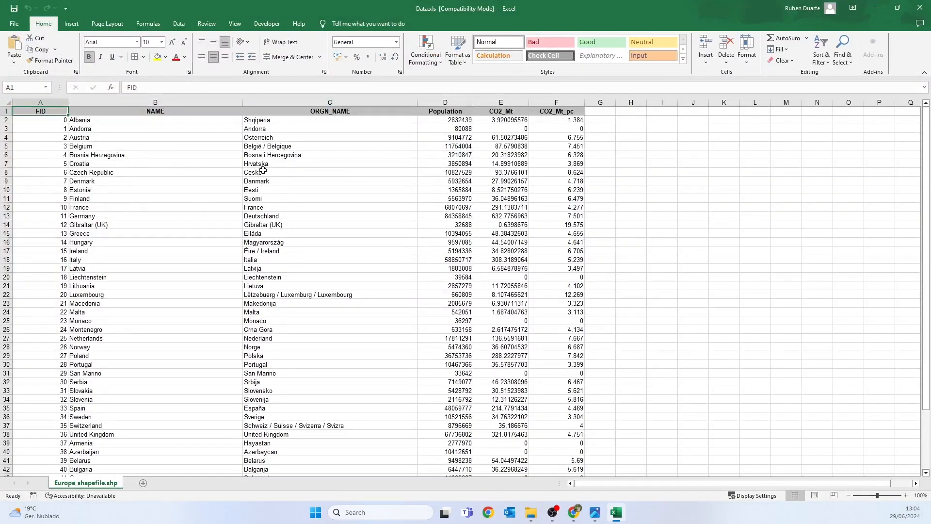
left_click(122, 103)
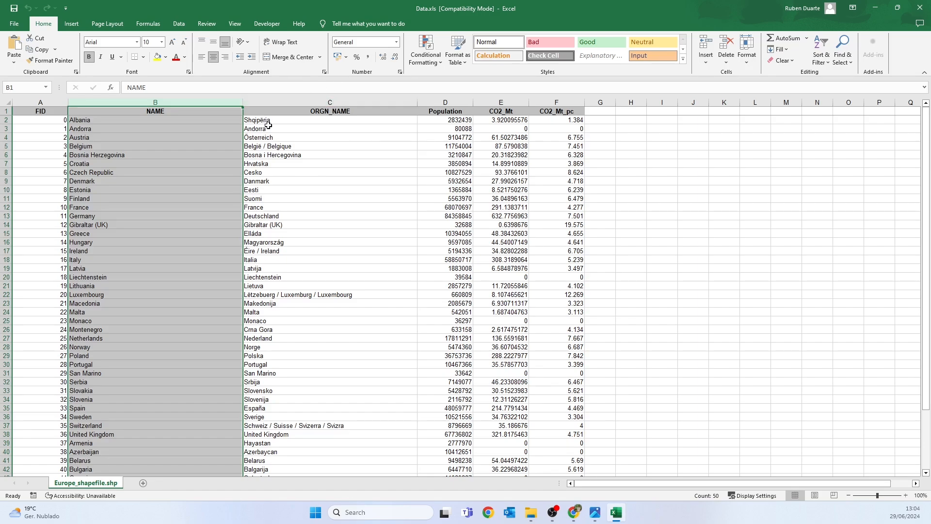
left_click(451, 102)
left_click(501, 102)
left_click(557, 102)
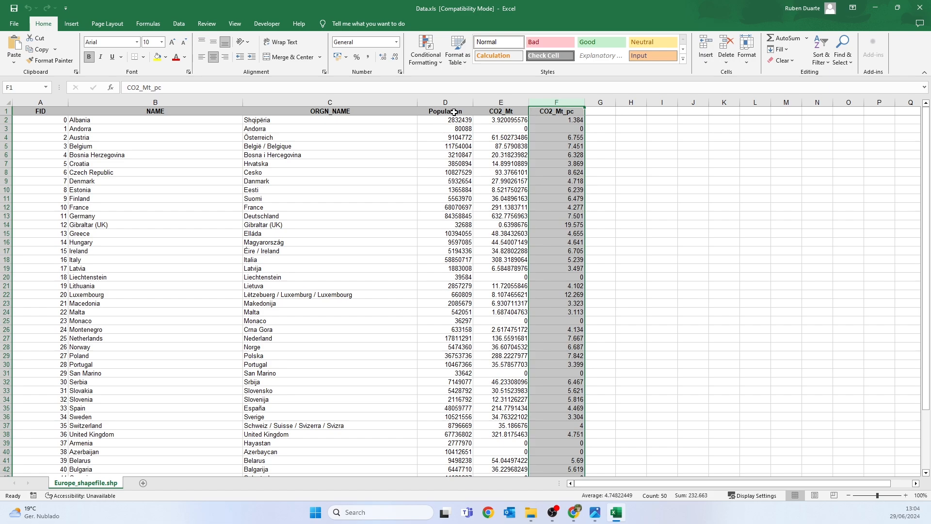
left_click_drag(502, 102, 539, 103)
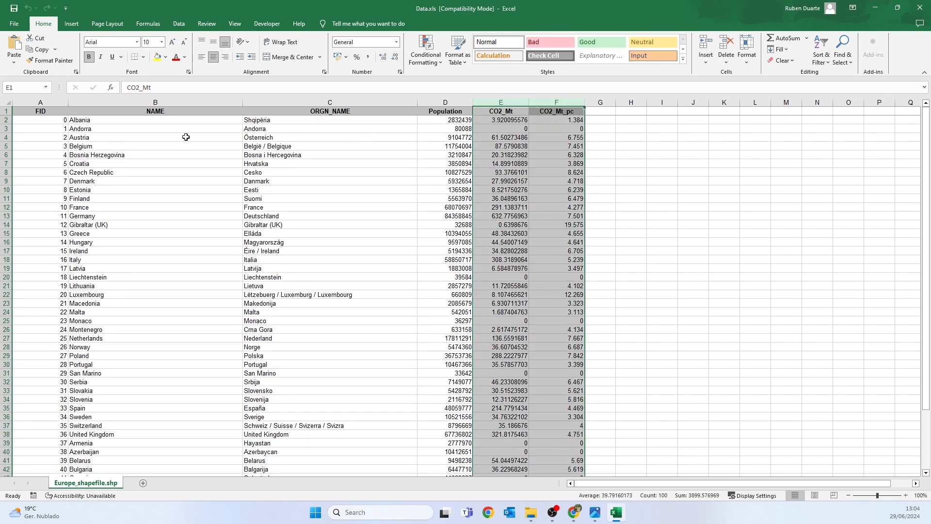
Insert a clustered column chart of the country names with their CO2_Mt and CO2_Mt_pc values, and place it beside the table
left_click_drag(91, 120, 143, 445)
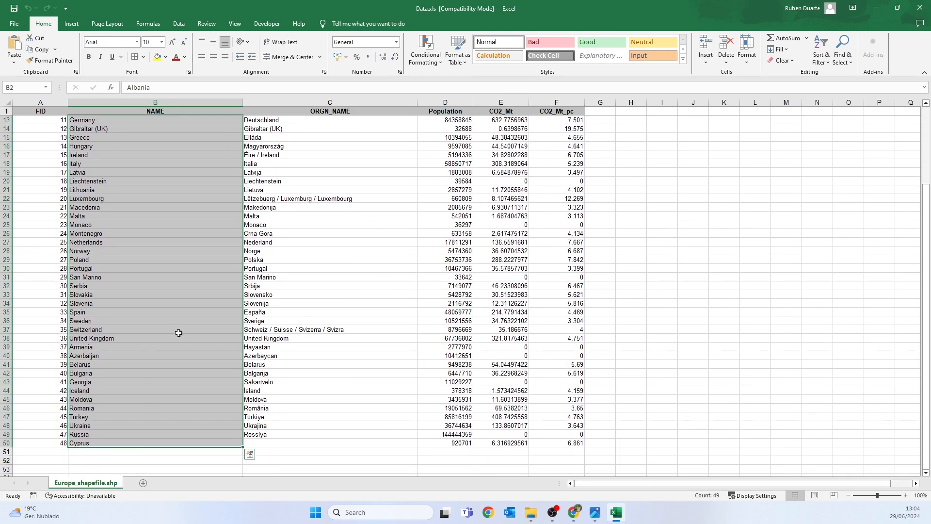
scroll(239, 264, "up", 4)
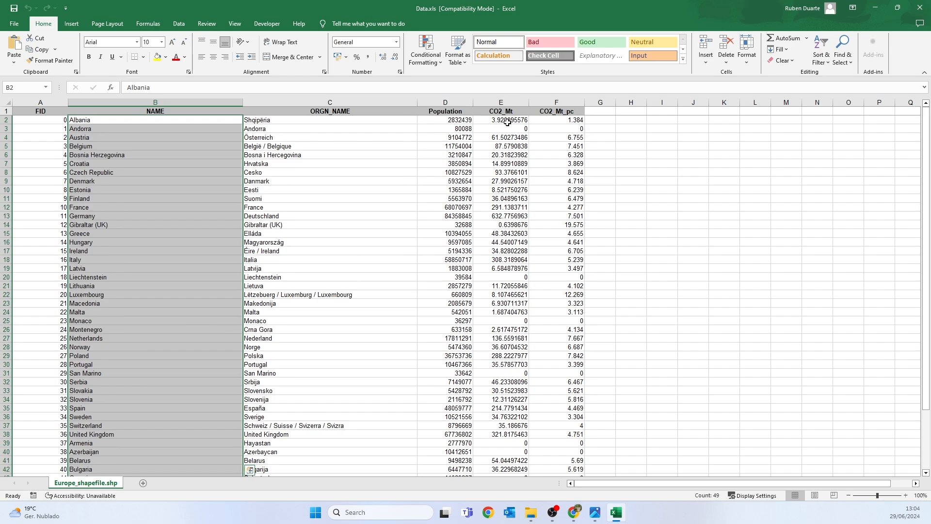
left_click_drag(501, 120, 555, 454)
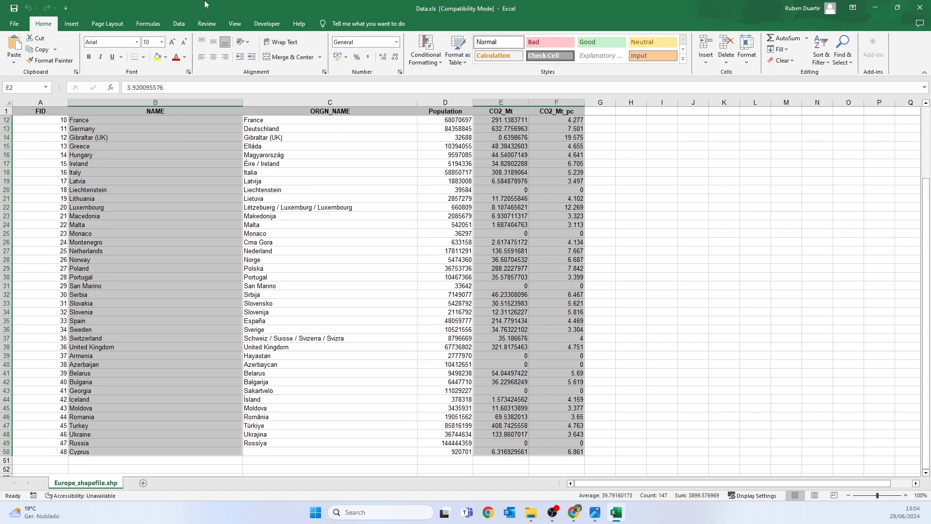
left_click(72, 24)
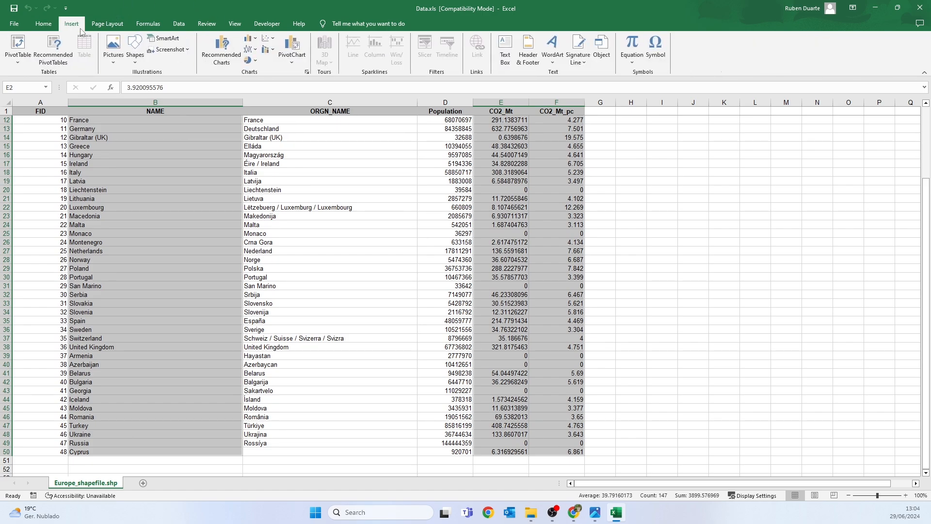
left_click(248, 41)
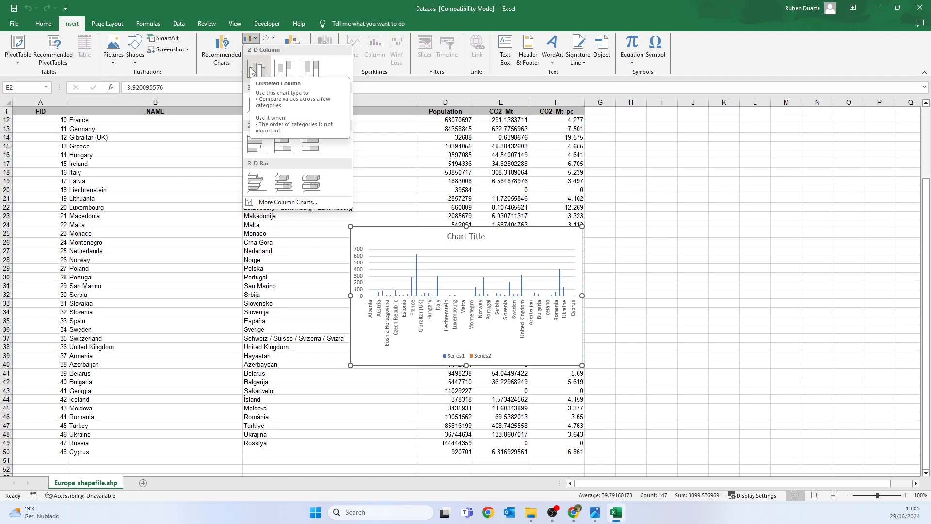
left_click(251, 71)
left_click_drag(397, 237, 651, 193)
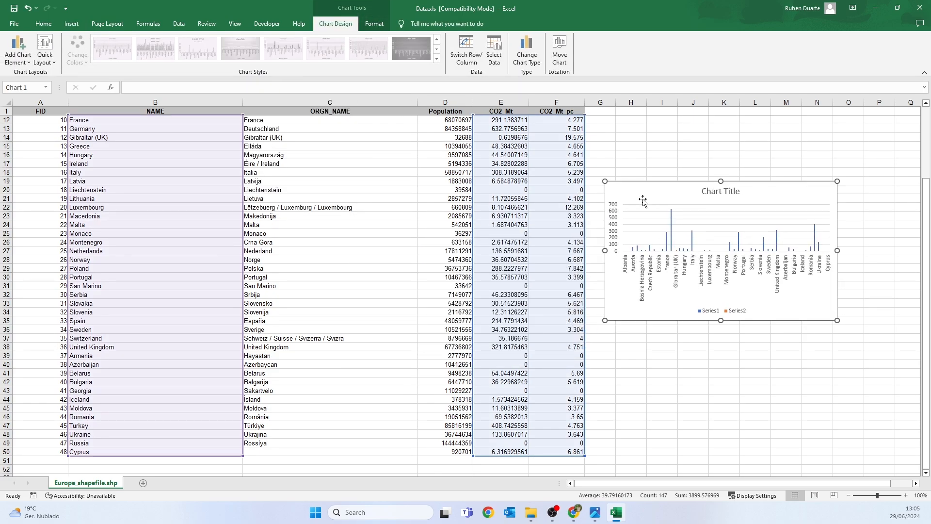
Remove the major gridlines, chart title and legend from the chart
left_click(649, 214)
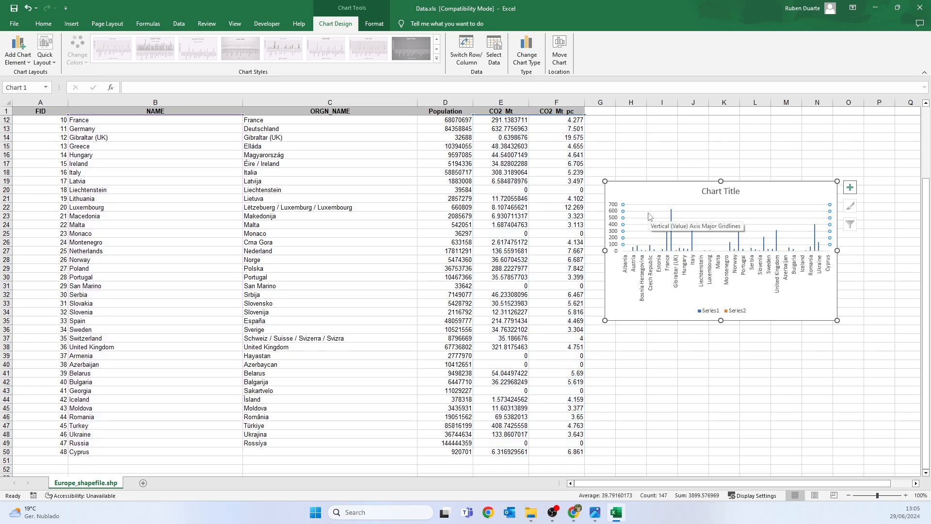
left_click(650, 214)
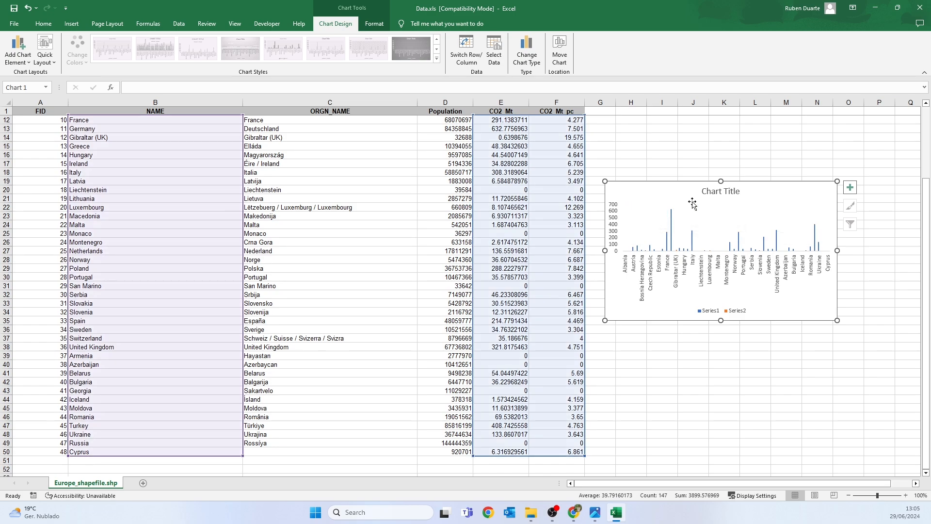
left_click(709, 193)
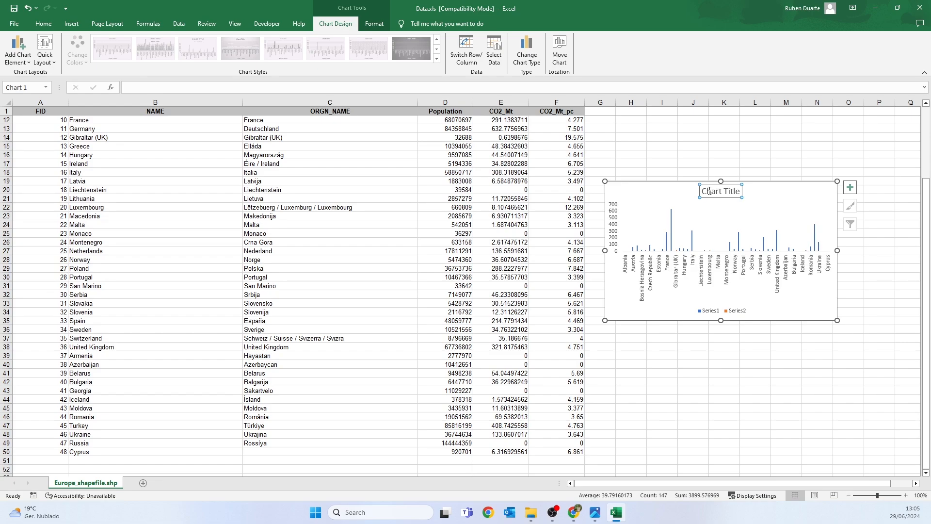
key("Delete")
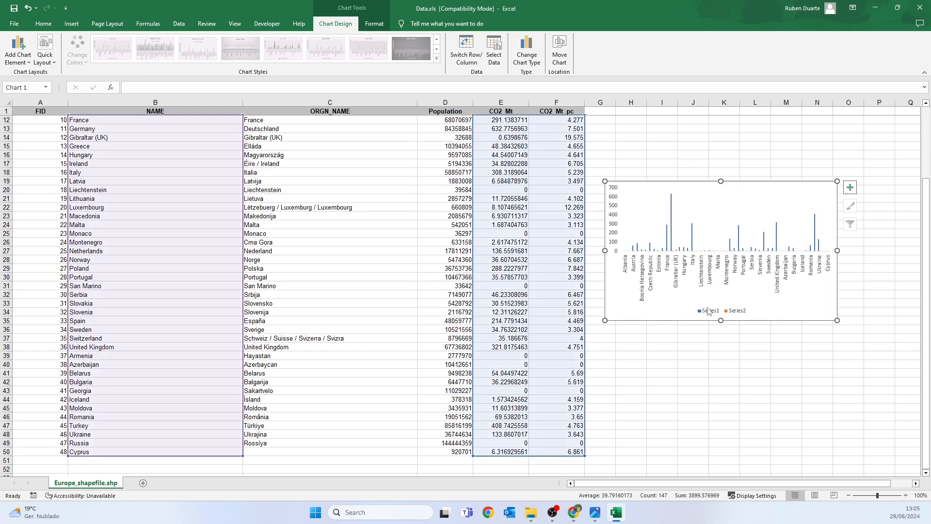
left_click(708, 311)
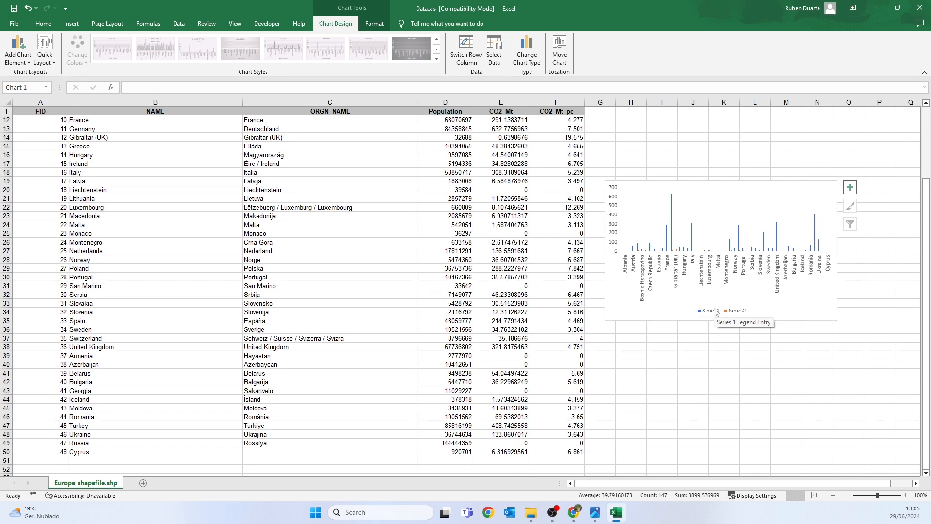
key("Delete")
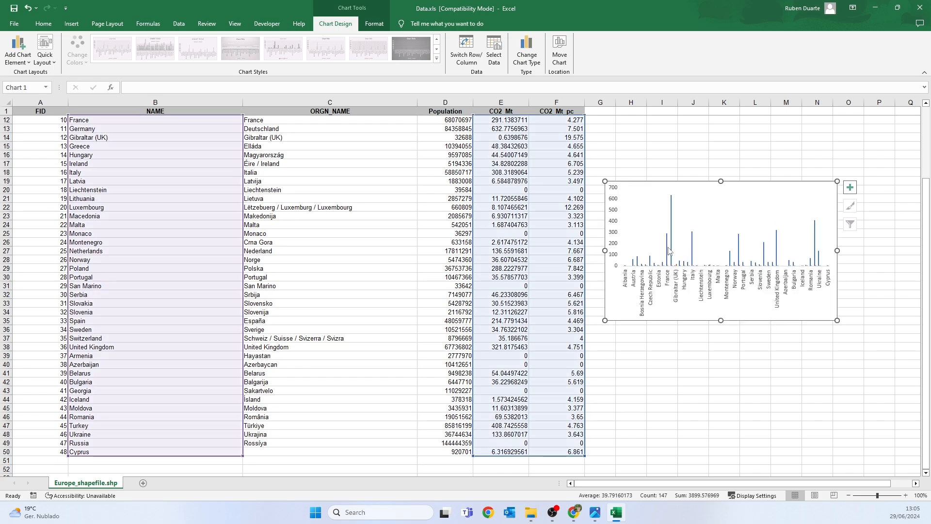
Change the chart to a combo with Series1 as clustered columns and Series2 as a line on the secondary axis
mouse_move(671, 246)
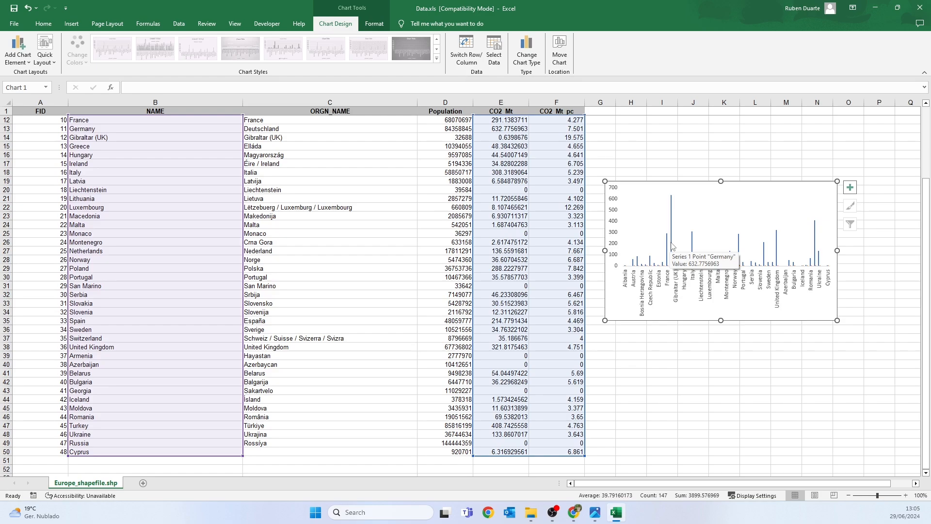
right_click(617, 300)
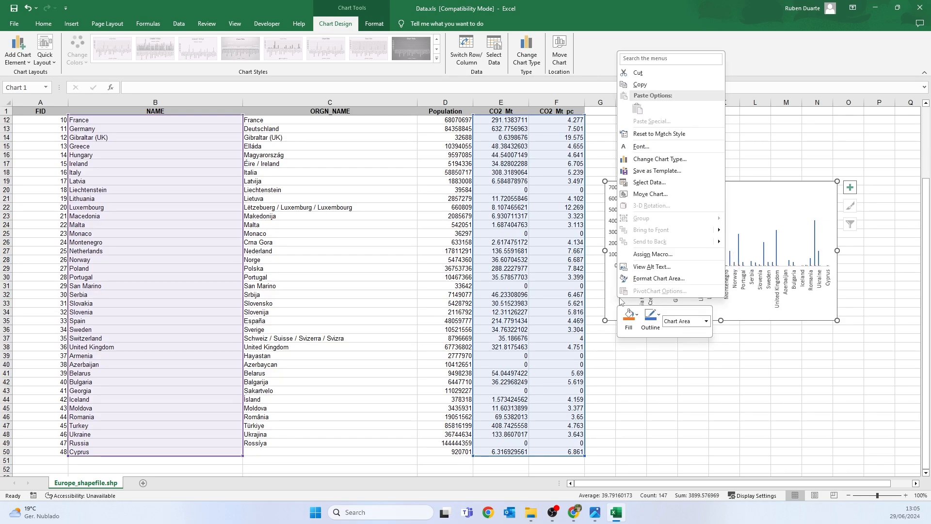
left_click(664, 161)
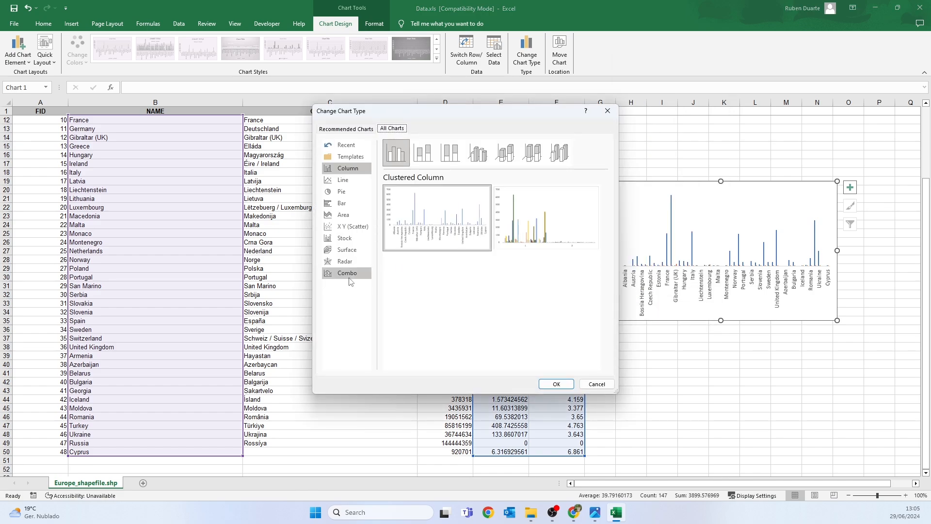
left_click(351, 277)
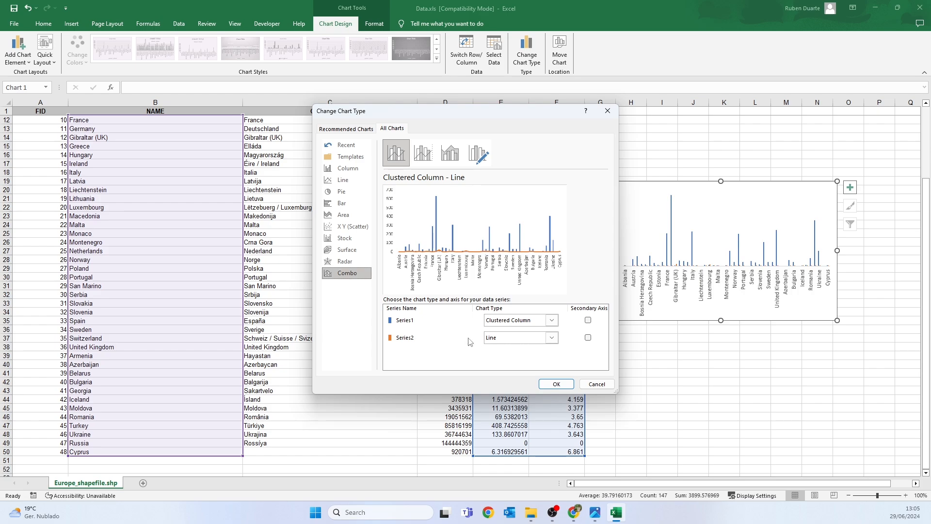
left_click(588, 339)
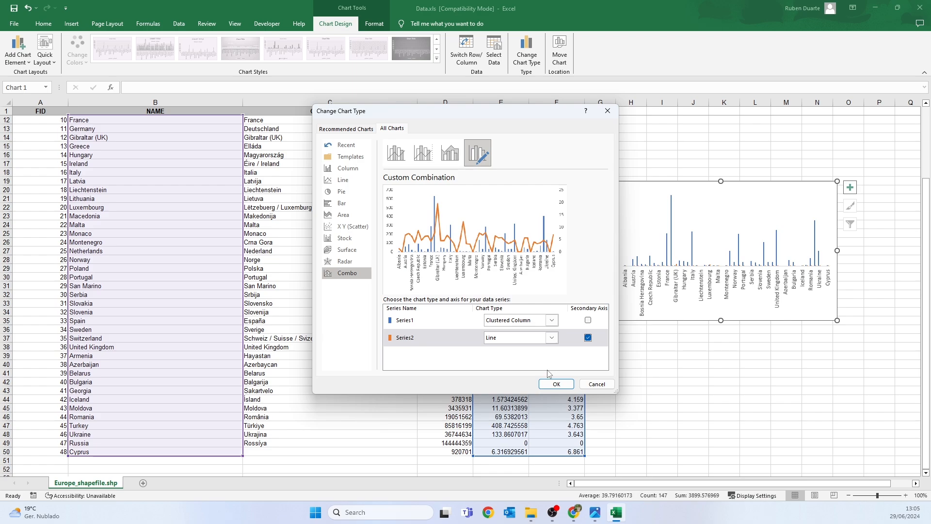
left_click(556, 385)
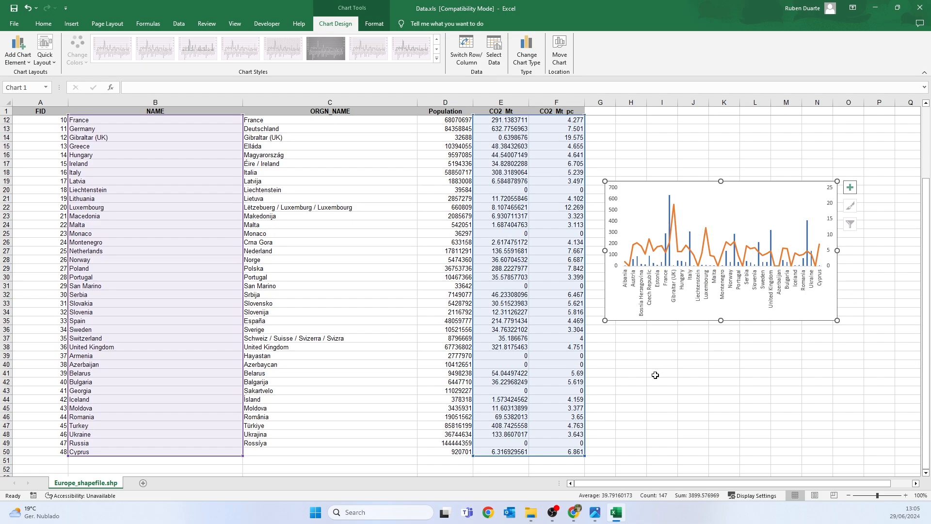
left_click(705, 375)
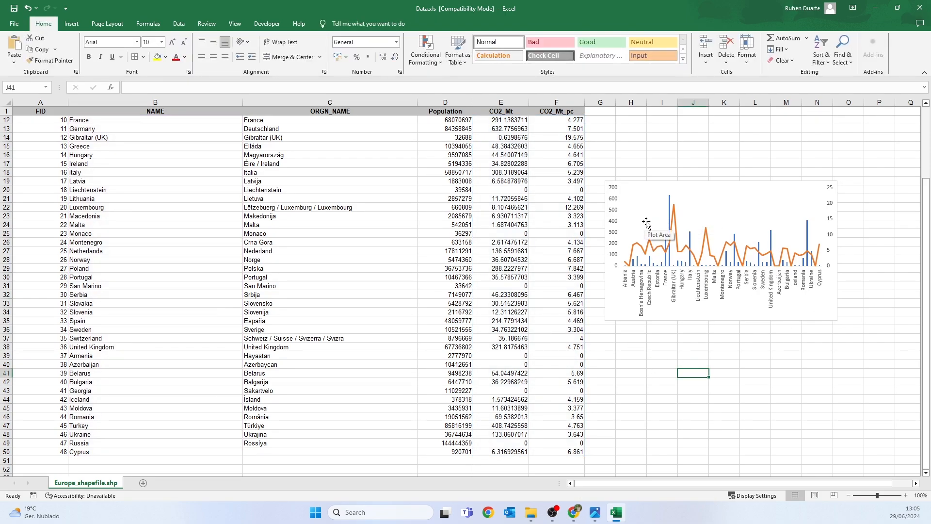
Delete the table rows of Andorra, Liechtenstein, San Marino and Monaco, which have zero CO2 values
scroll(582, 174, "up", 4)
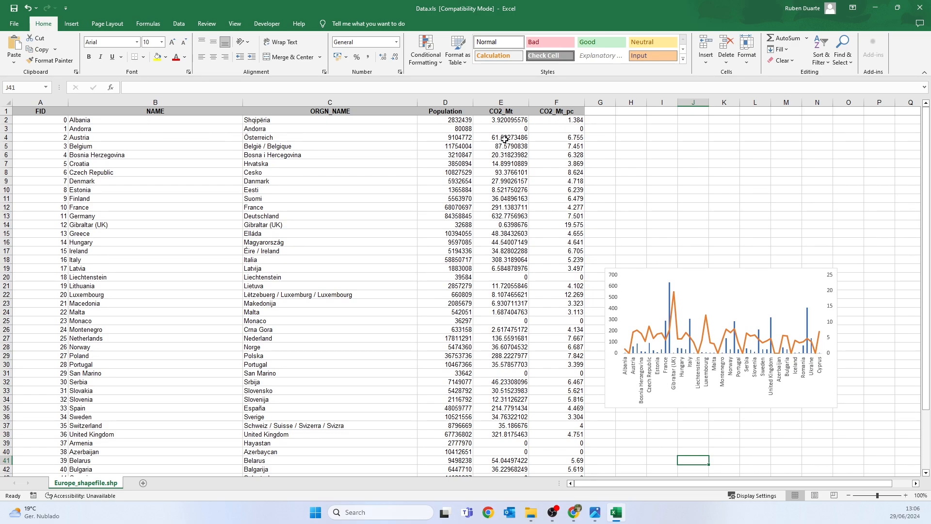
left_click(539, 129)
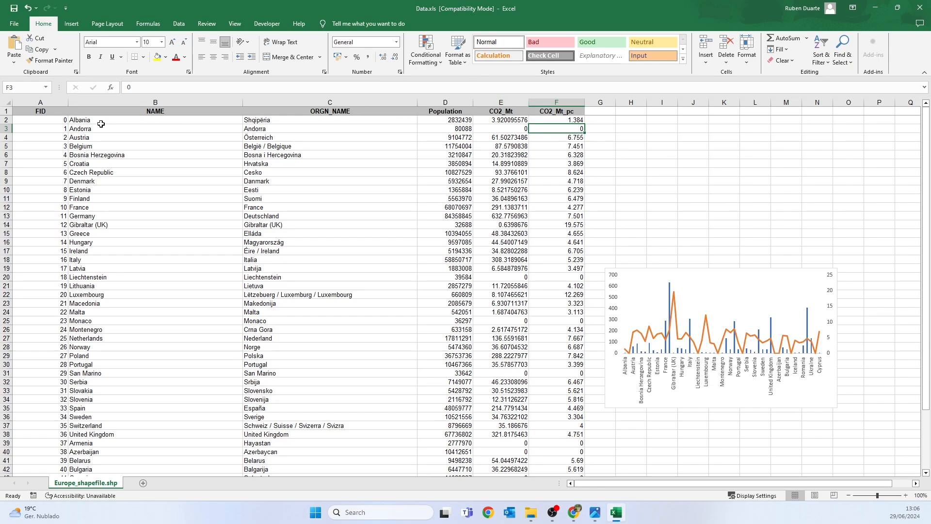
left_click(5, 129)
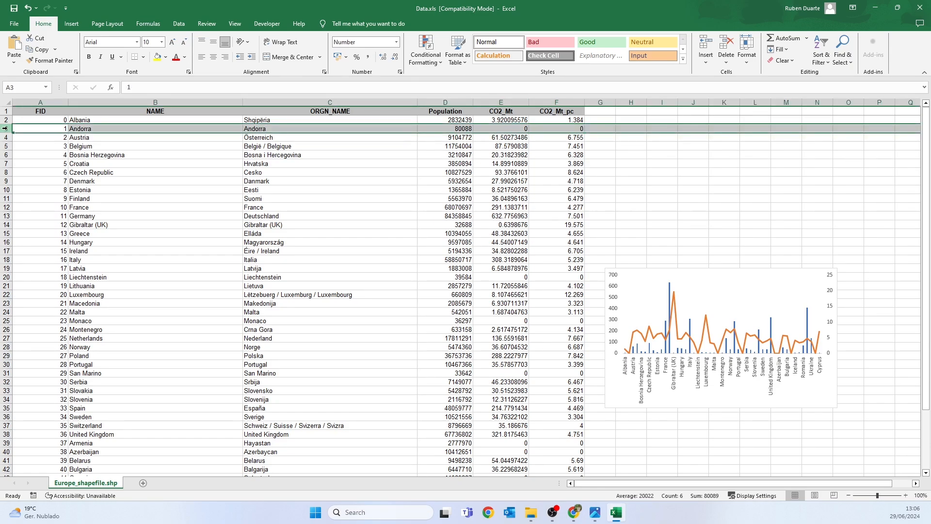
right_click(5, 129)
left_click(27, 220)
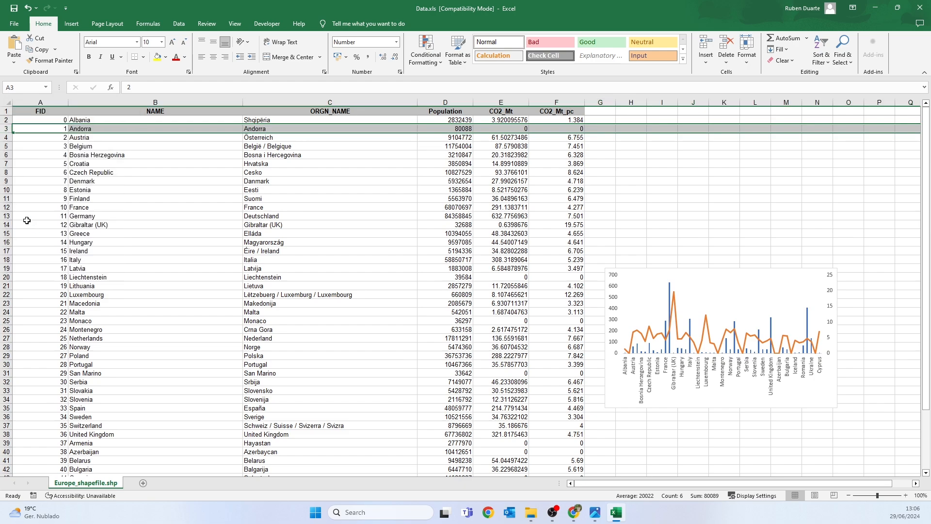
right_click(6, 268)
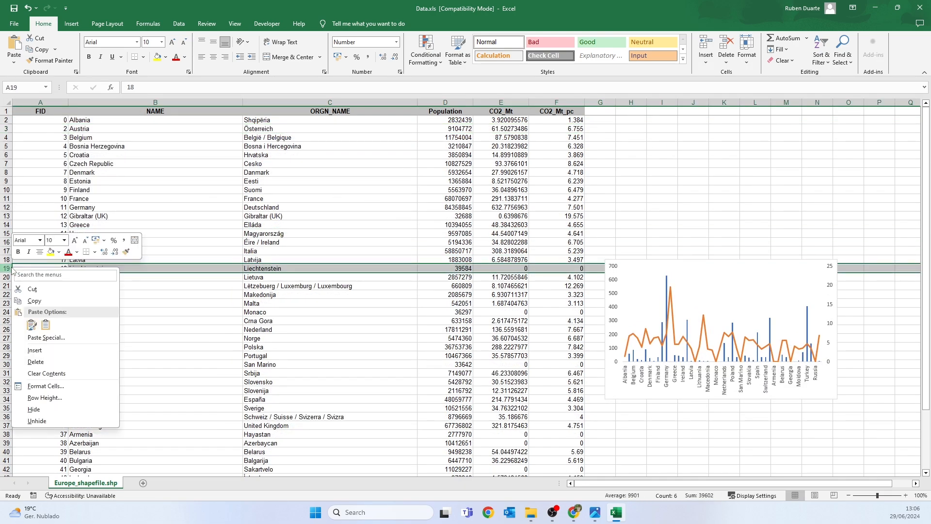
left_click(60, 361)
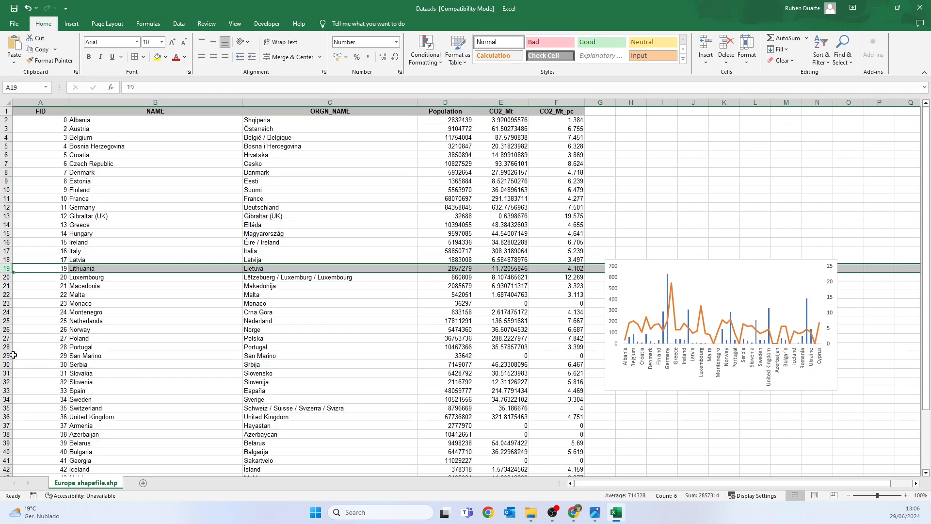
right_click(7, 356)
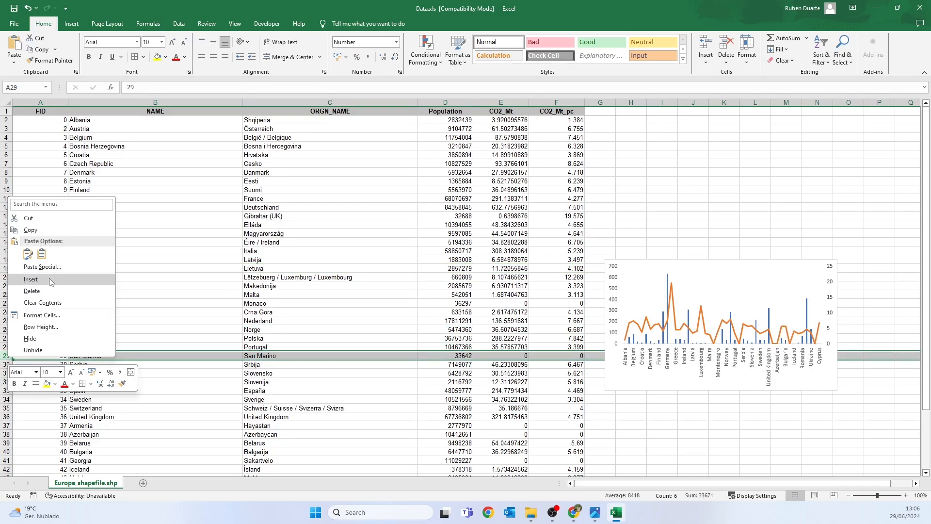
left_click(49, 290)
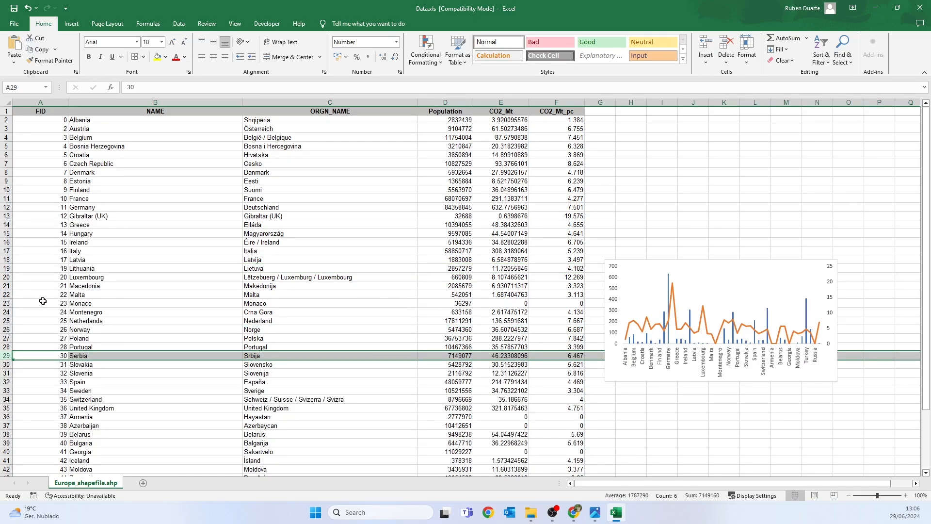
right_click(7, 303)
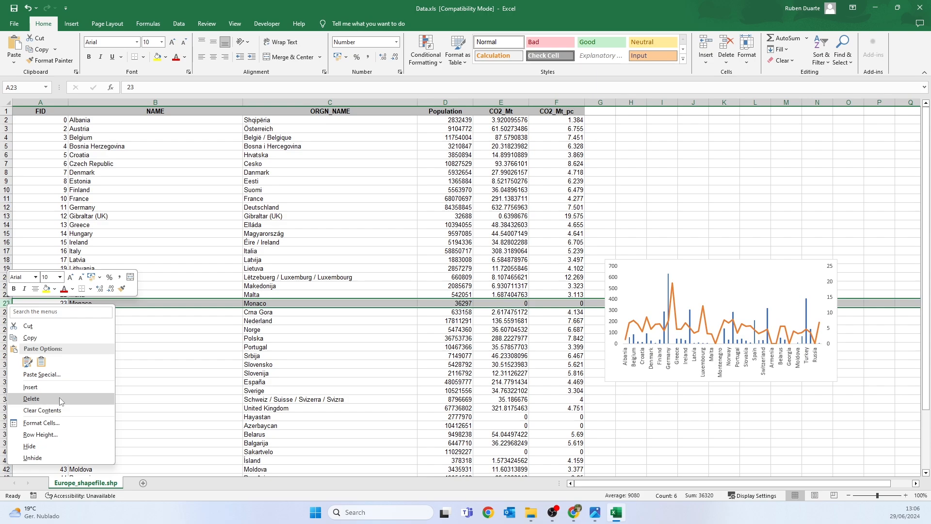
left_click(61, 401)
Delete the adjacent Armenia and Azerbaijan rows from the table
scroll(364, 116, "down", 3)
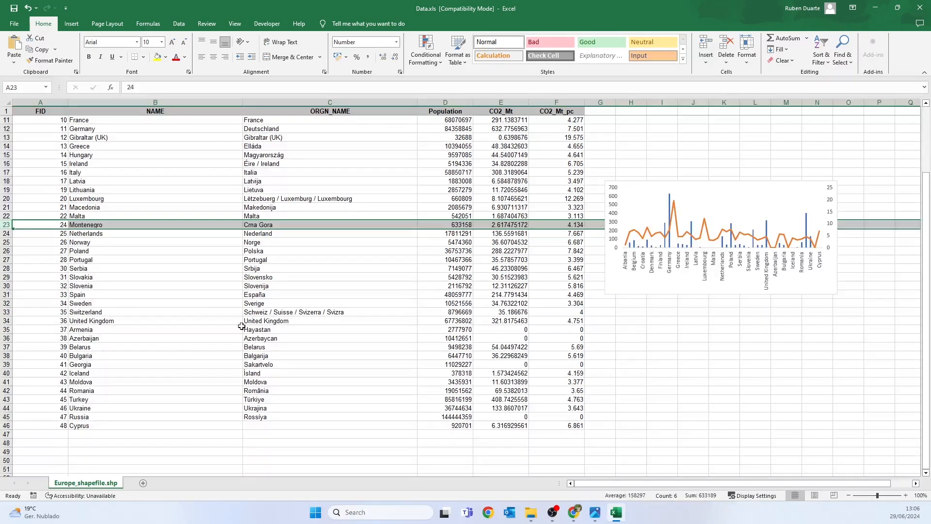
left_click_drag(6, 330, 4, 337)
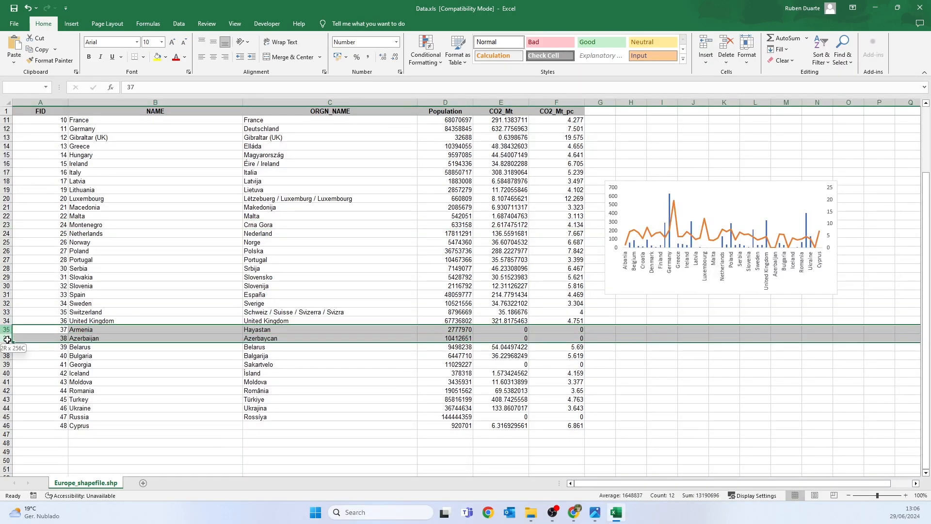
right_click(5, 337)
left_click(48, 435)
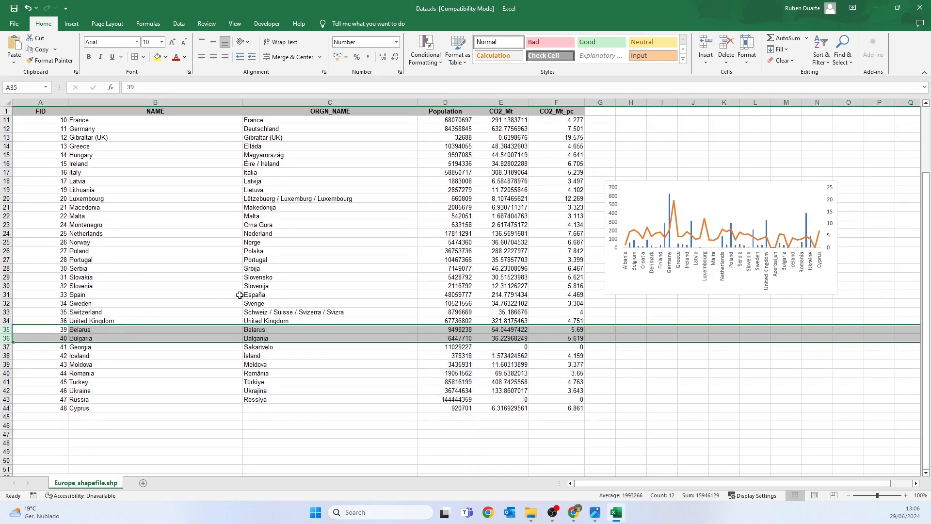
Delete the Georgia and Russia rows, which have zero CO2 values, from the table
scroll(518, 313, "down", 1)
scroll(518, 313, "down", 1)
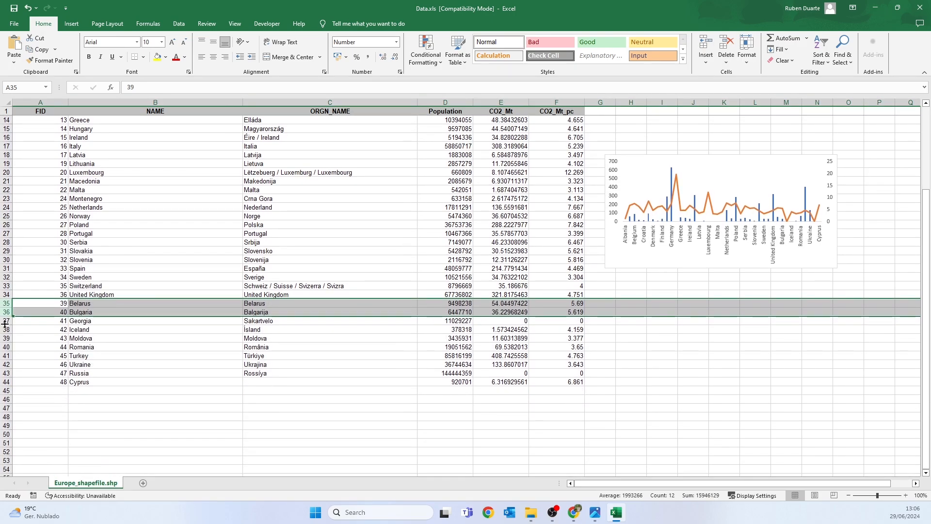
left_click(5, 323)
right_click(5, 322)
left_click(43, 417)
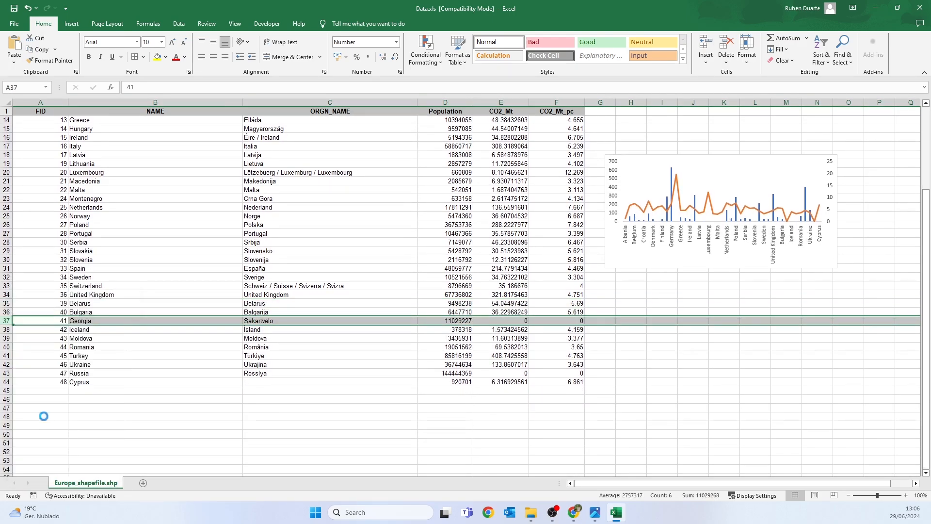
left_click(4, 365)
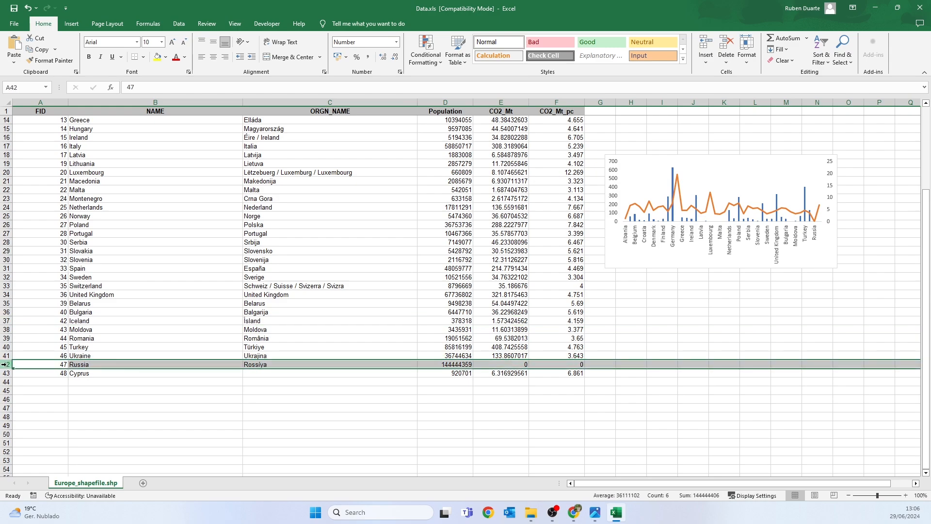
right_click(3, 365)
left_click(44, 297)
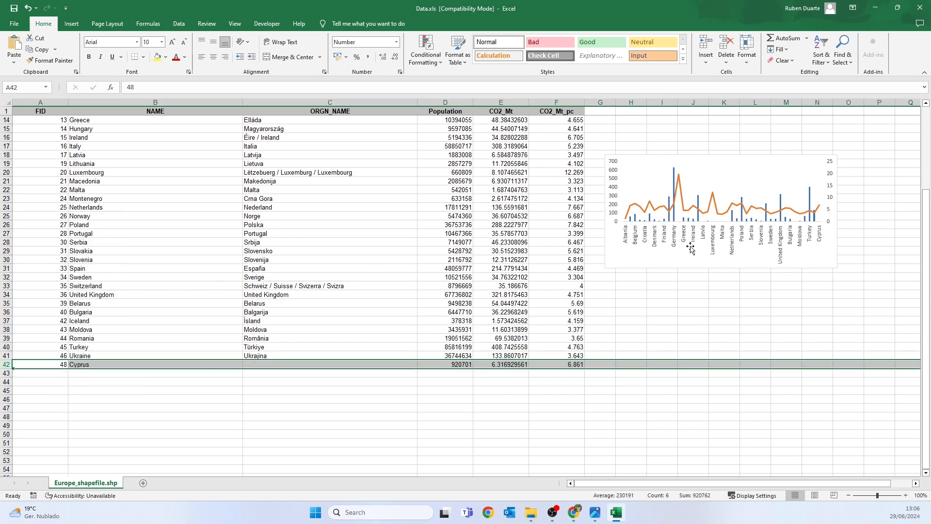
Move the chart down over the lower table rows and widen it across to about column N
left_click_drag(662, 264, 185, 425)
left_click_drag(358, 374, 848, 374)
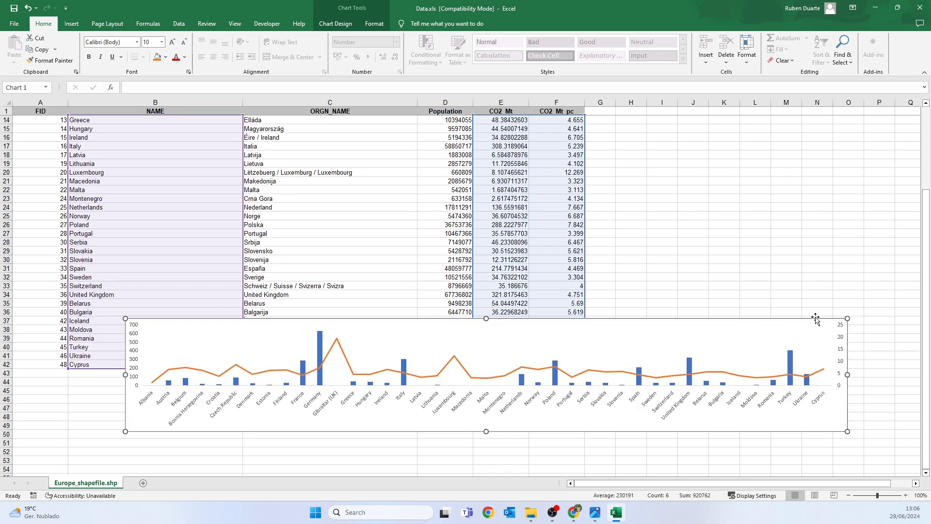
Add a primary horizontal axis title reading "MtCO2" and place it at the chart's upper-left corner
left_click(336, 24)
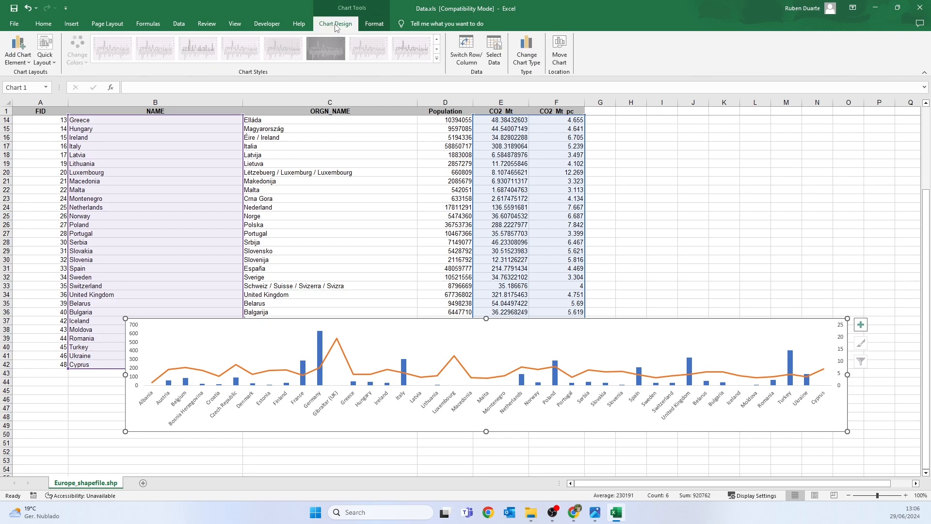
left_click(18, 51)
mouse_move(21, 87)
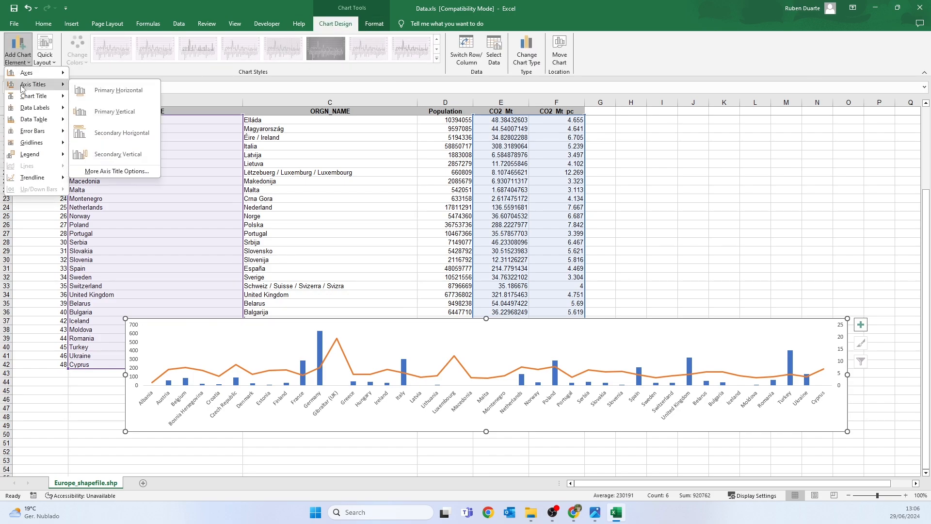
left_click(136, 89)
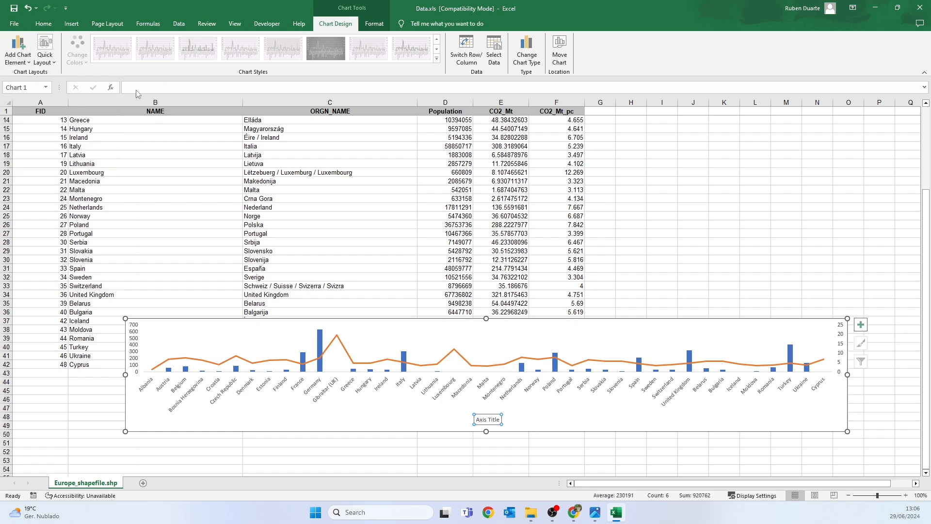
left_click_drag(477, 420, 502, 419)
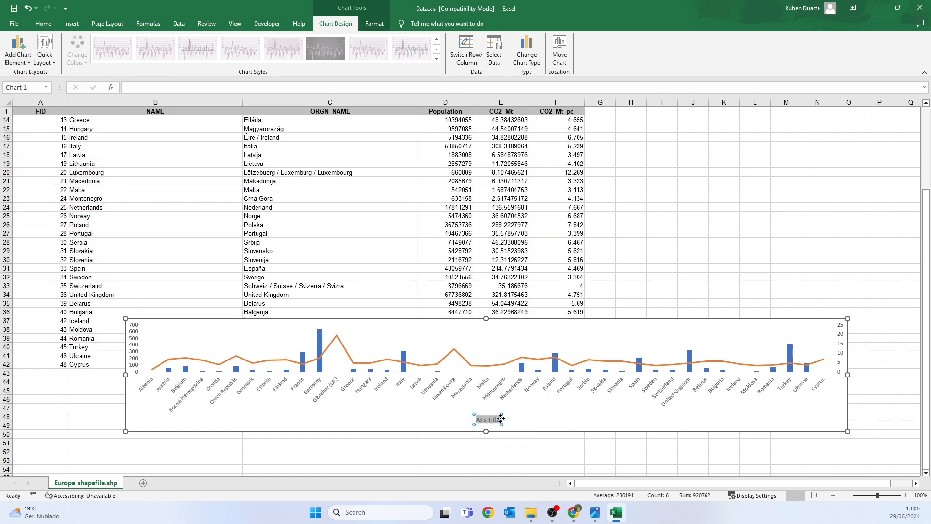
type("MtCO2")
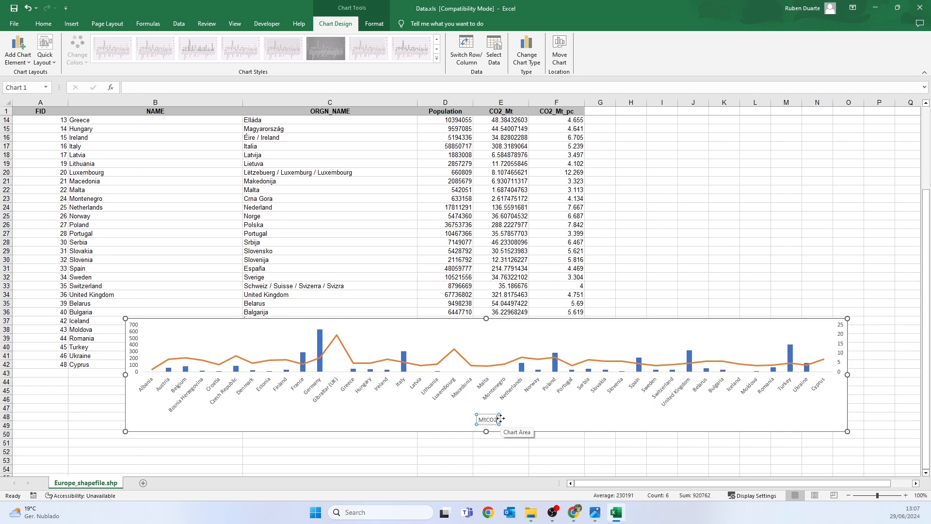
key("Escape")
left_click_drag(140, 314, 140, 314)
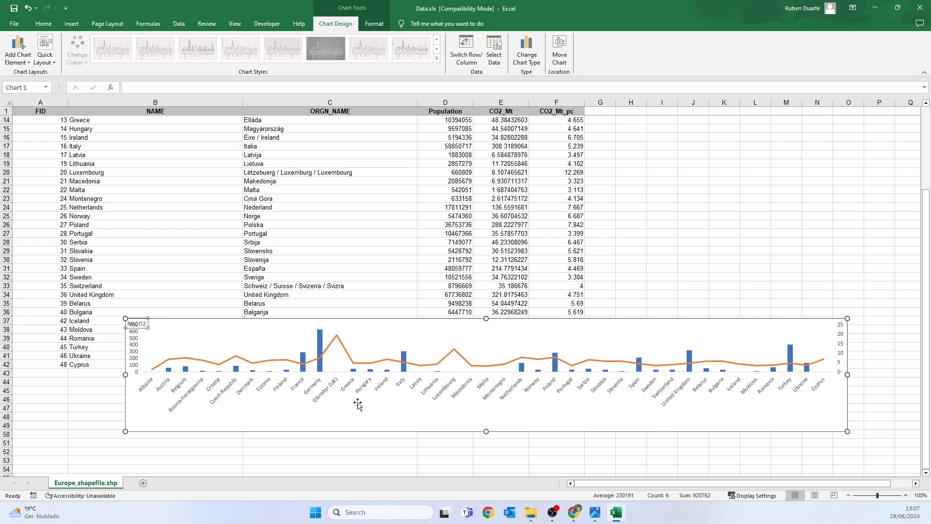
Rotate the country labels on the chart's horizontal axis by 270°
left_click(481, 367)
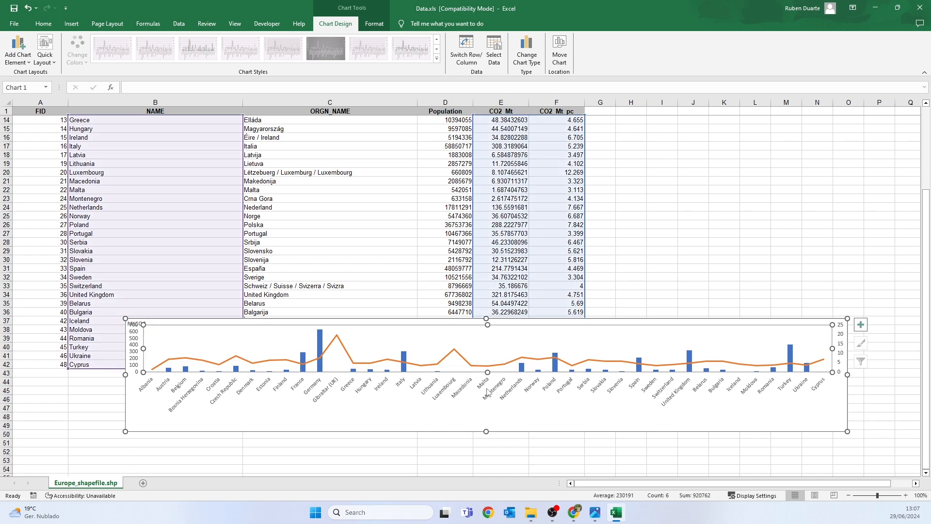
left_click(479, 388)
right_click(480, 388)
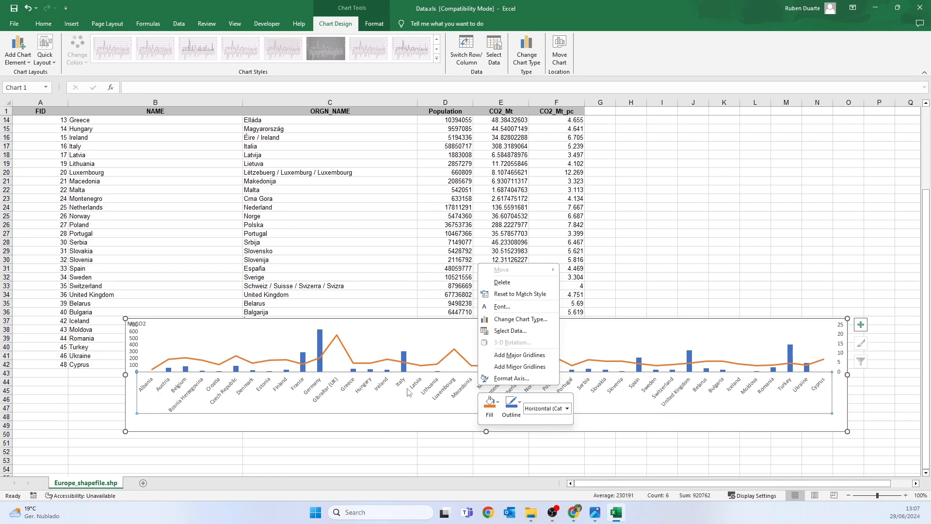
left_click(531, 378)
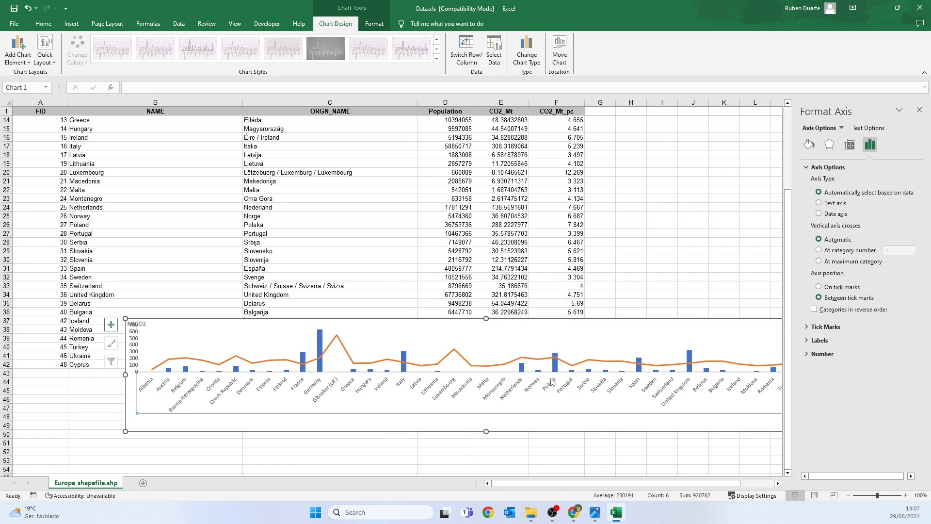
mouse_move(556, 373)
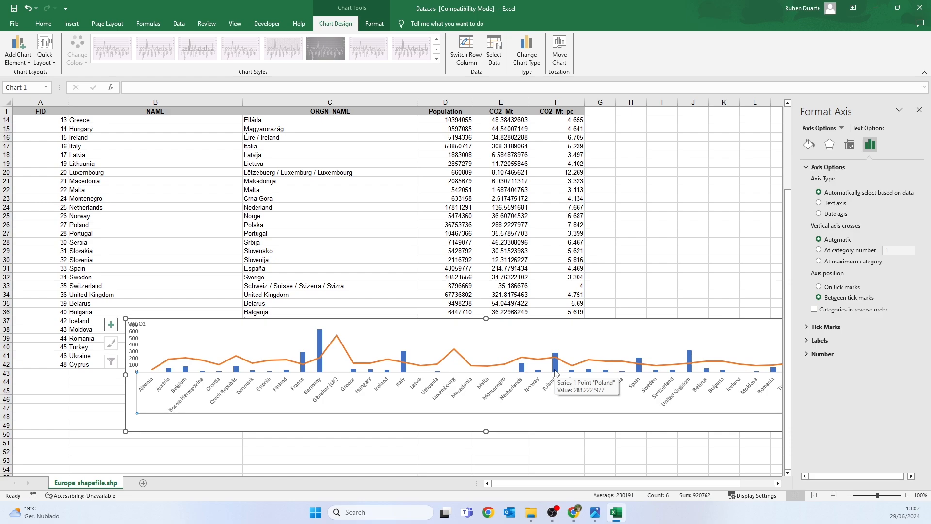
left_click(849, 145)
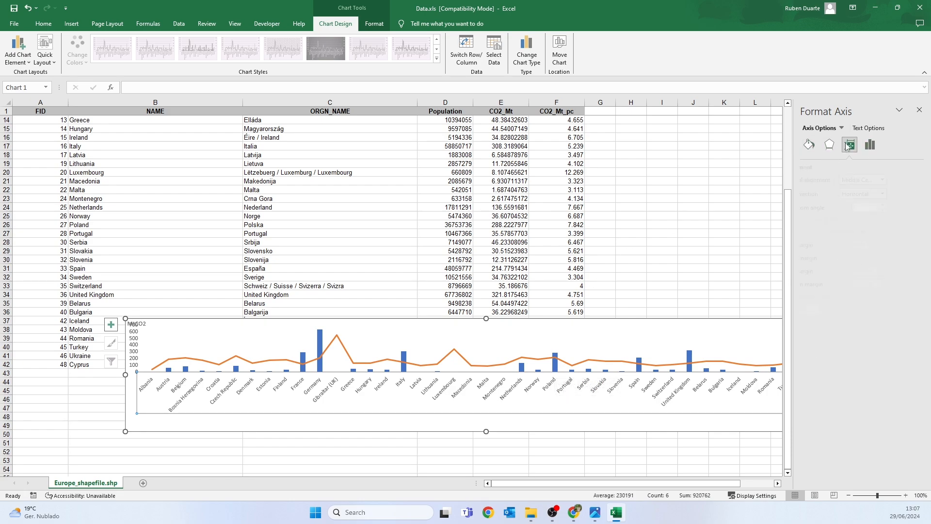
left_click(883, 194)
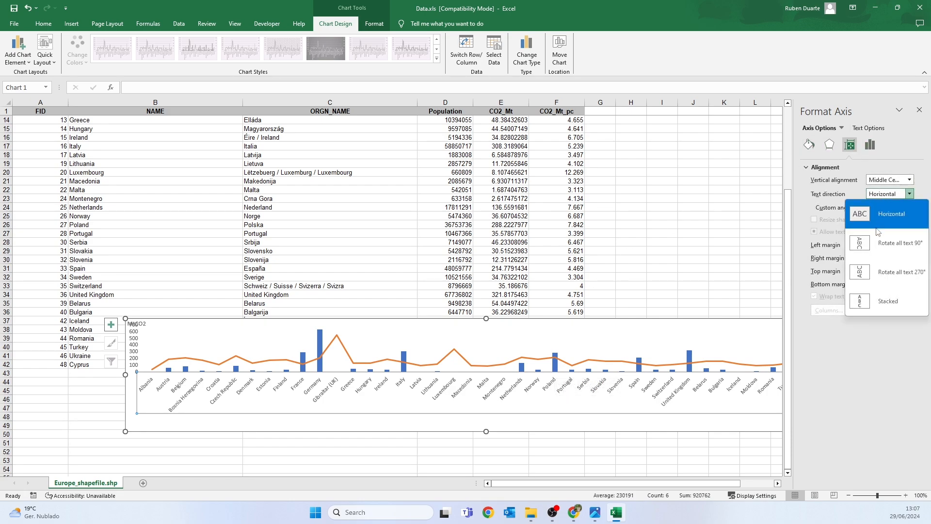
left_click(910, 277)
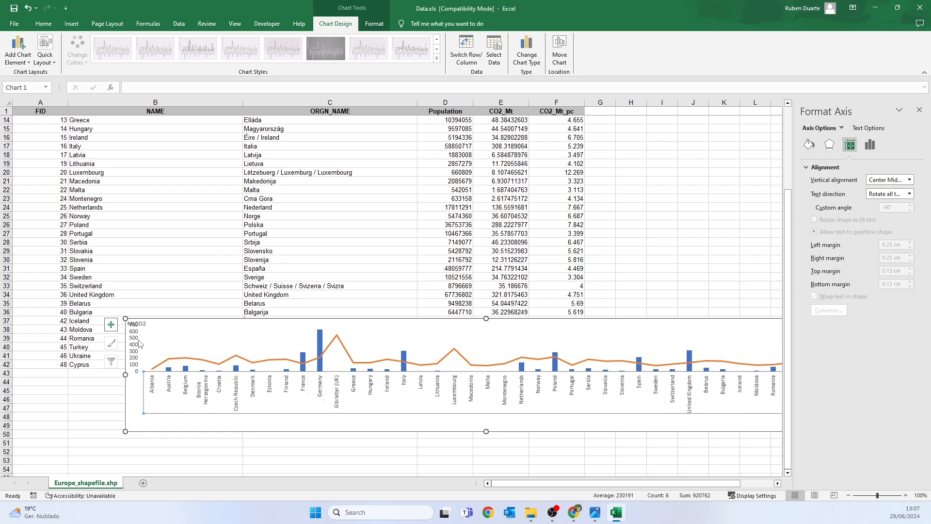
Rotate the number labels of the primary vertical axis by 270°
right_click(138, 344)
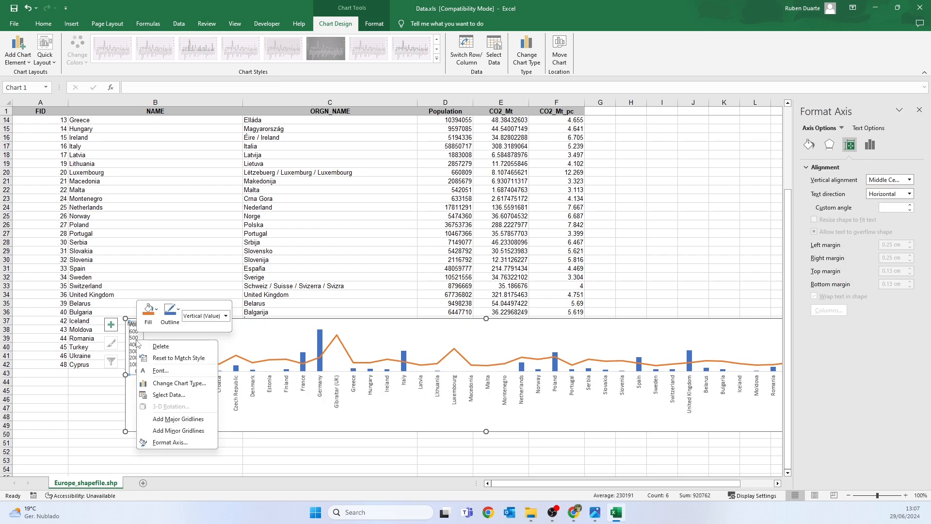
left_click(170, 442)
left_click(849, 145)
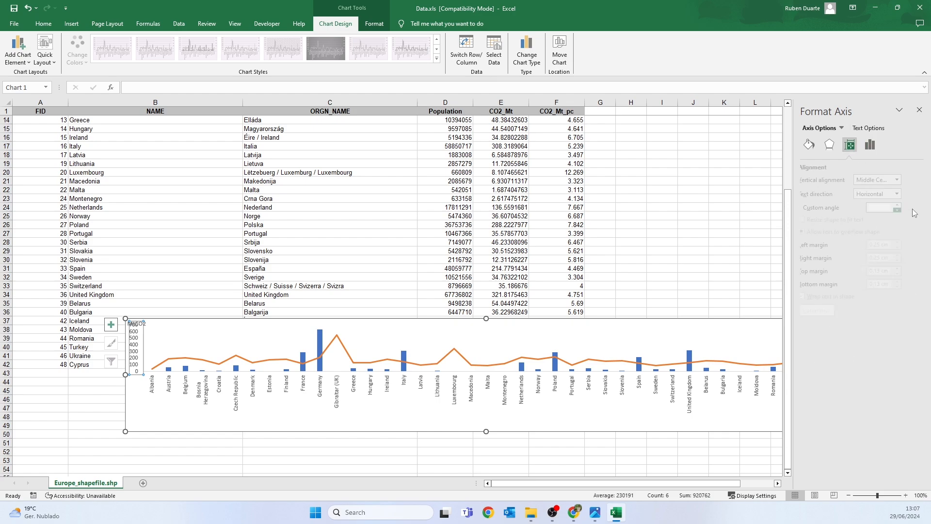
left_click(910, 193)
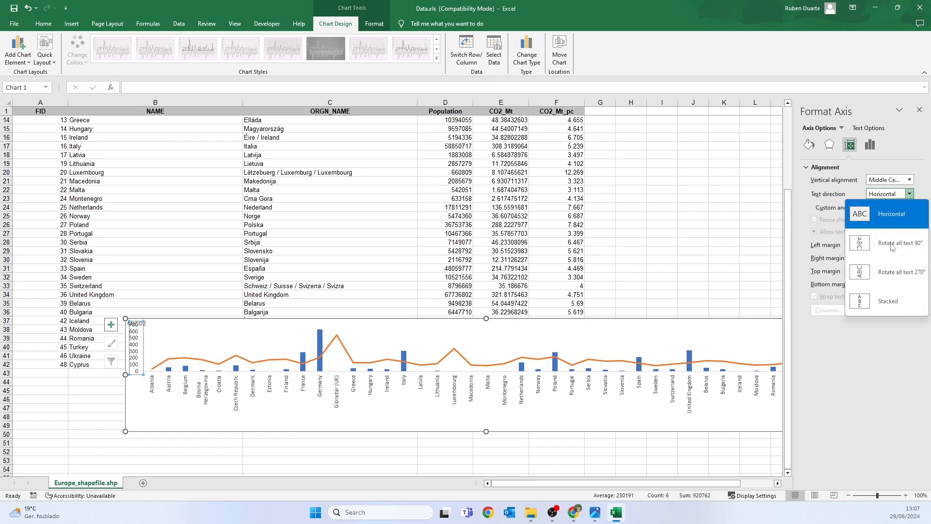
left_click(883, 281)
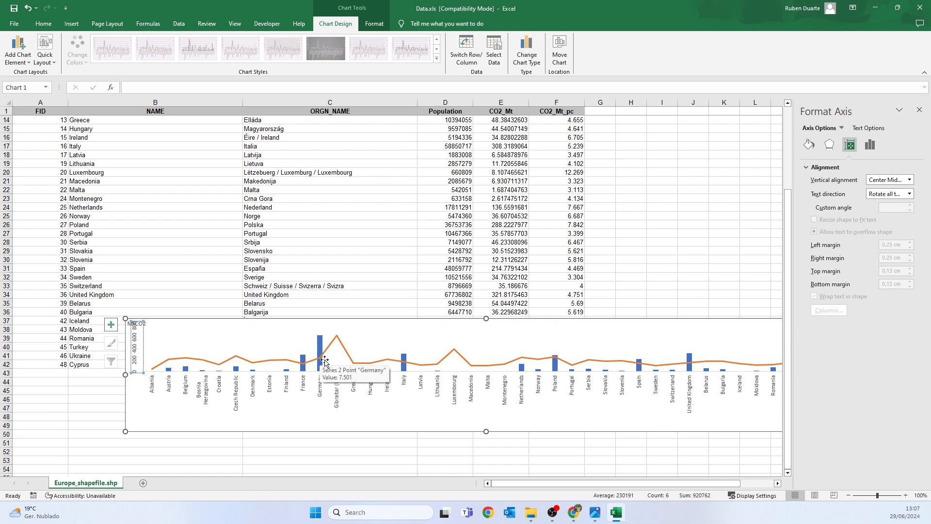
Make the chart taller by raising its upper edge, and shift the plot area's top and bottom edges downward
left_click(256, 330)
left_click(378, 321)
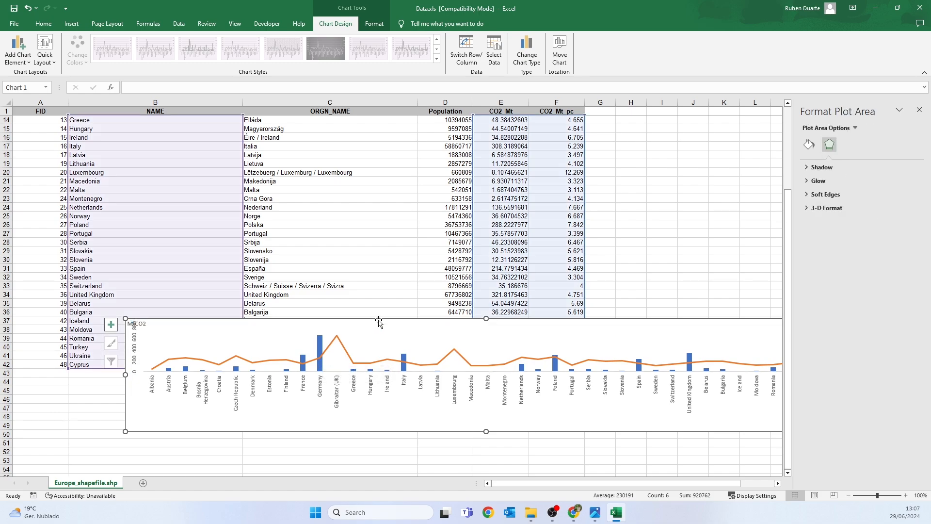
left_click_drag(485, 317, 486, 278)
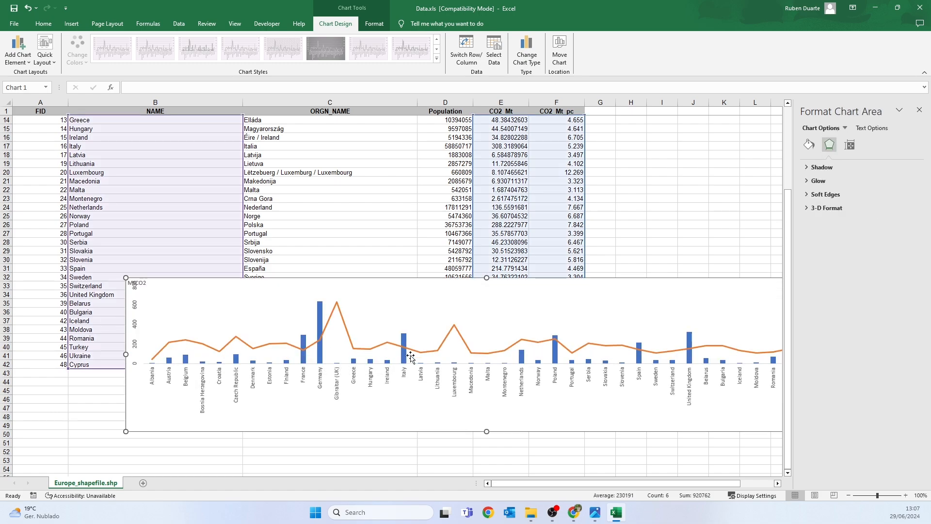
left_click(409, 340)
left_click_drag(487, 363, 485, 403)
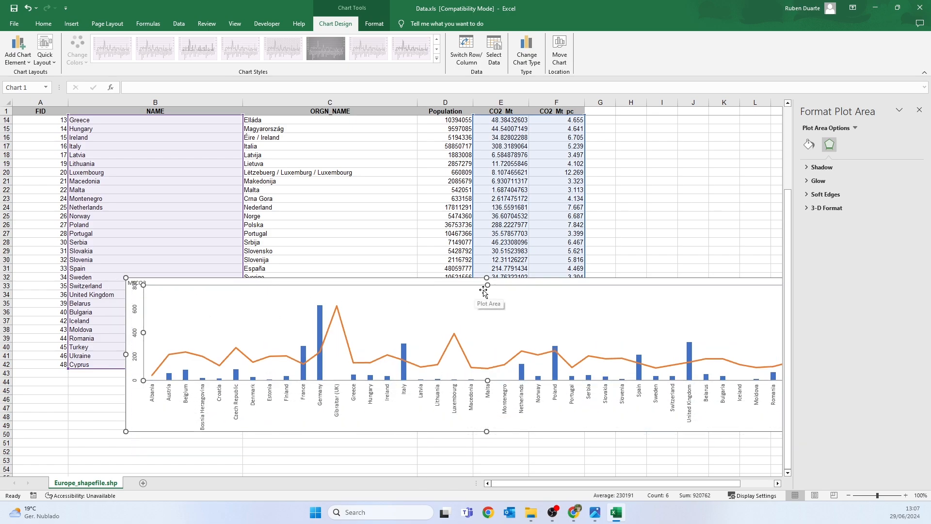
left_click_drag(488, 285, 473, 301)
Rotate the MtCO2 axis title text by 270°
left_click(136, 283)
right_click(137, 285)
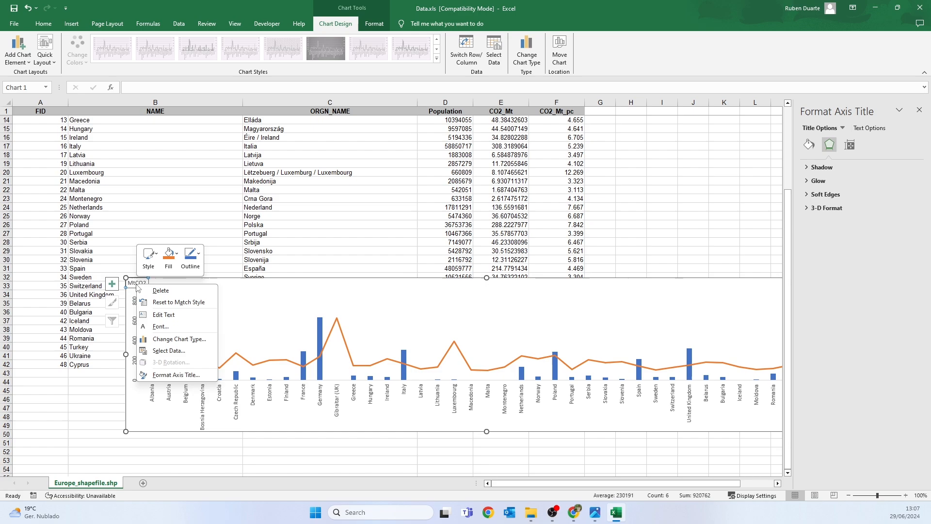
left_click(151, 374)
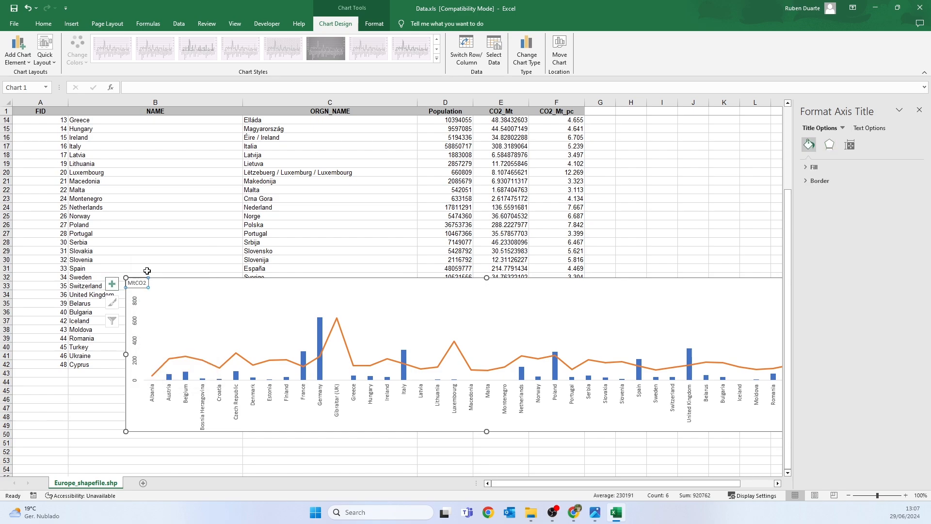
left_click(850, 146)
left_click(890, 194)
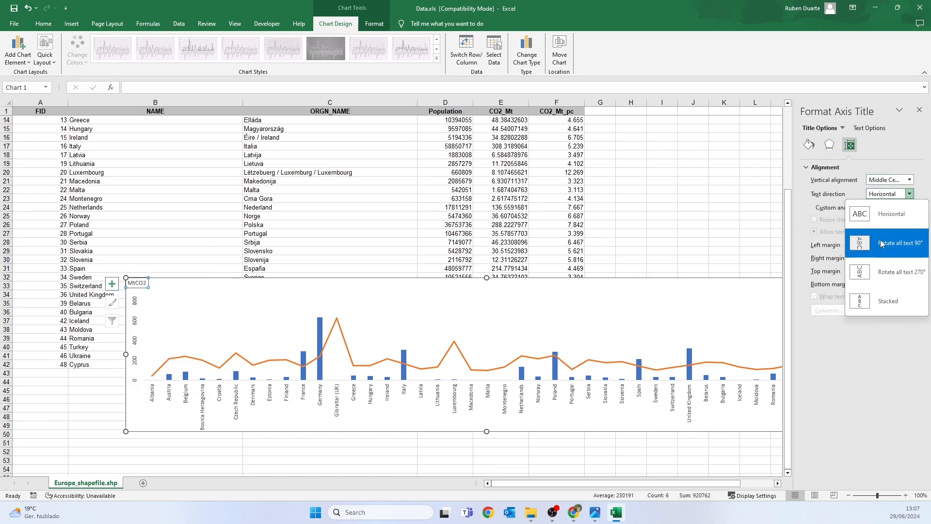
left_click(872, 272)
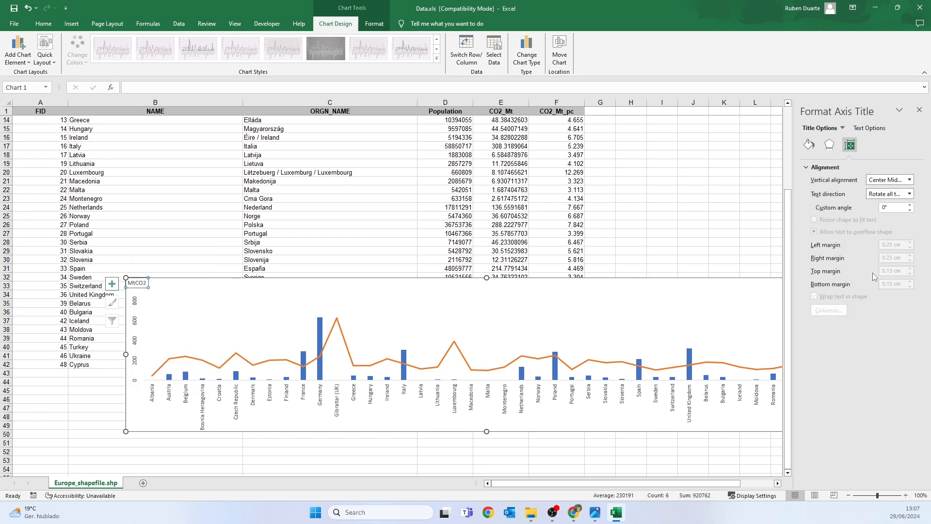
Extend the plot area slightly toward the chart's left edge and lower its top edge to clear the MtCO2 title
left_click(154, 306)
left_click_drag(144, 340, 127, 340)
left_click(134, 290)
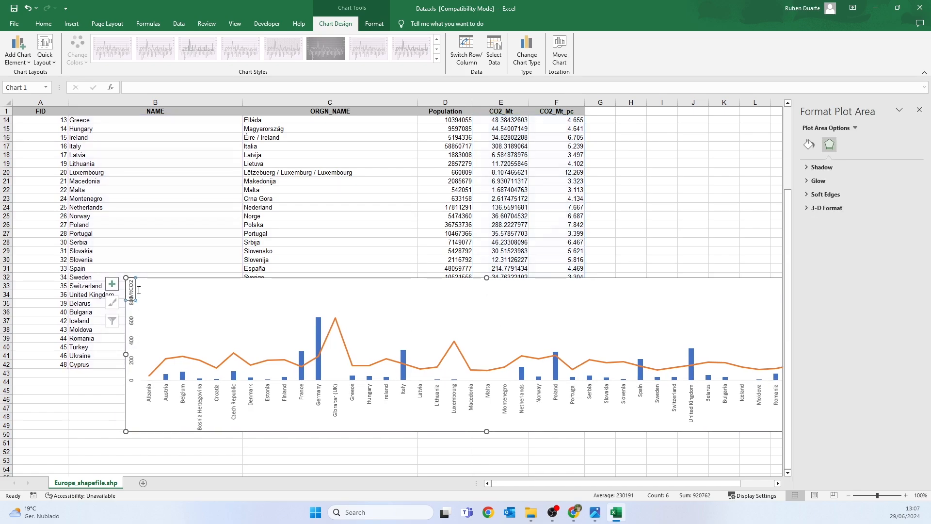
left_click(447, 322)
left_click_drag(487, 301, 487, 308)
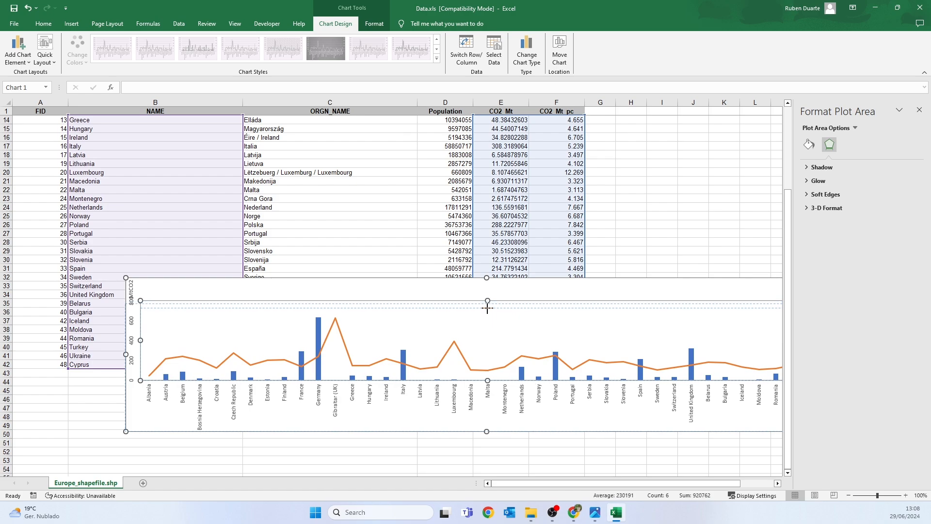
left_click(131, 290)
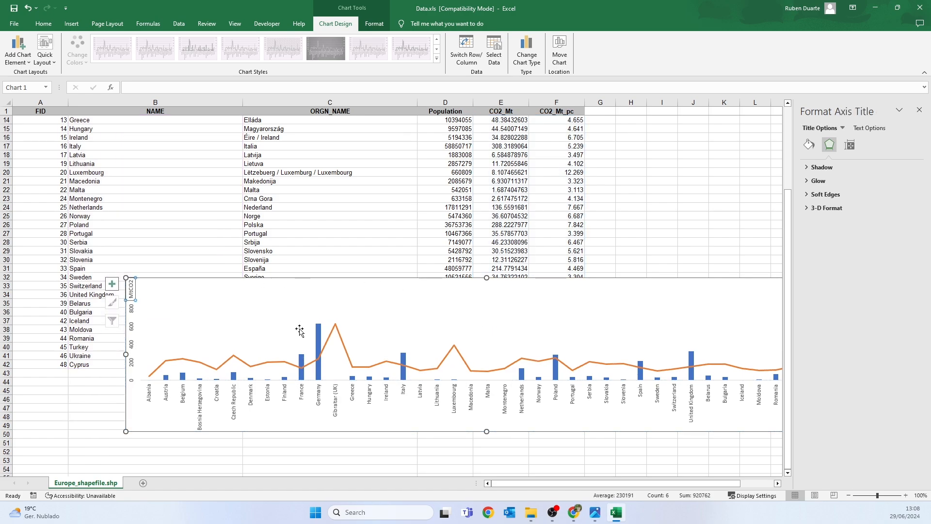
Rotate the number labels of the secondary vertical axis by 270°
left_click(277, 310)
left_click_drag(587, 484, 624, 484)
left_click(615, 315)
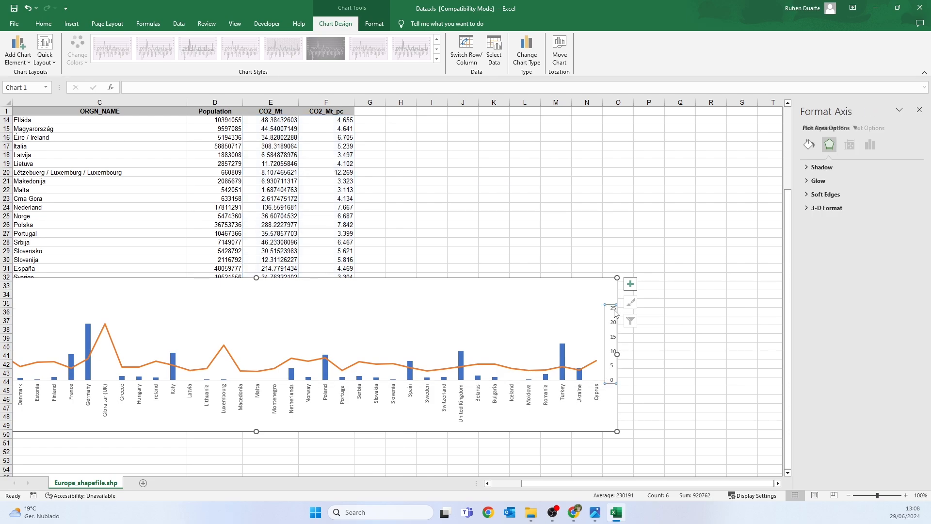
right_click(615, 314)
left_click(647, 412)
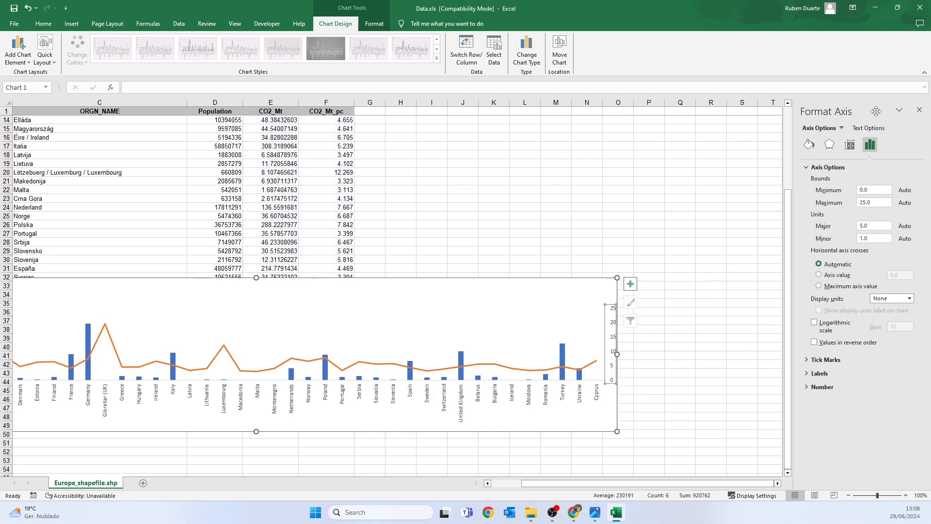
left_click(850, 145)
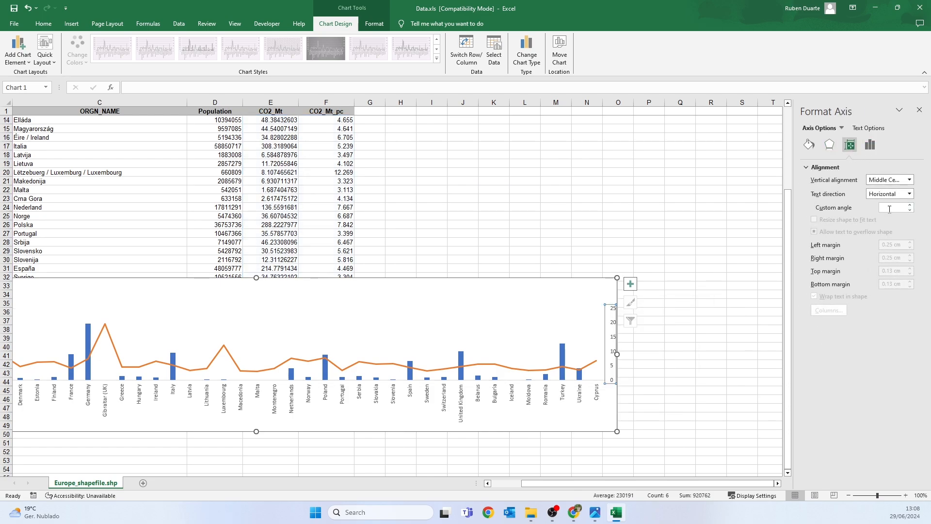
left_click(888, 194)
left_click(882, 274)
left_click(580, 349)
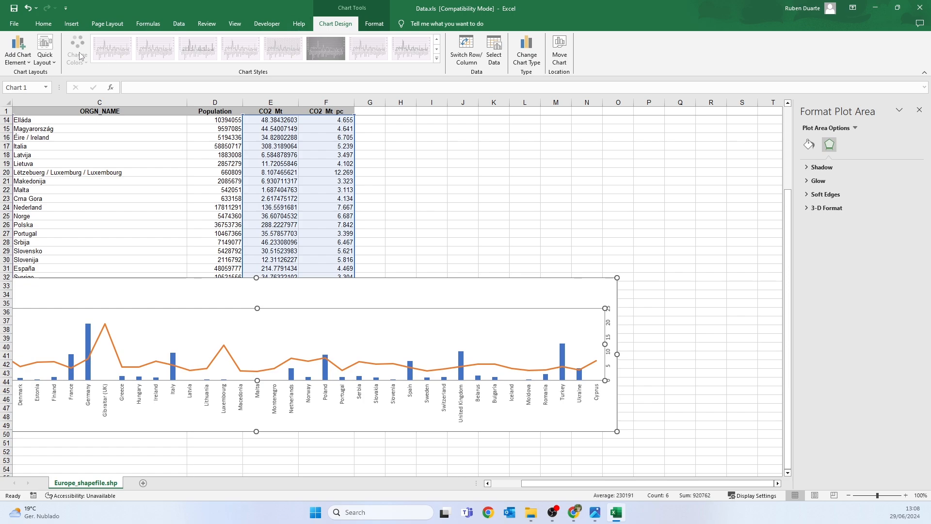
Add a secondary vertical axis title to the chart and move it to the empty area above the Ukraine column
left_click(27, 49)
mouse_move(45, 86)
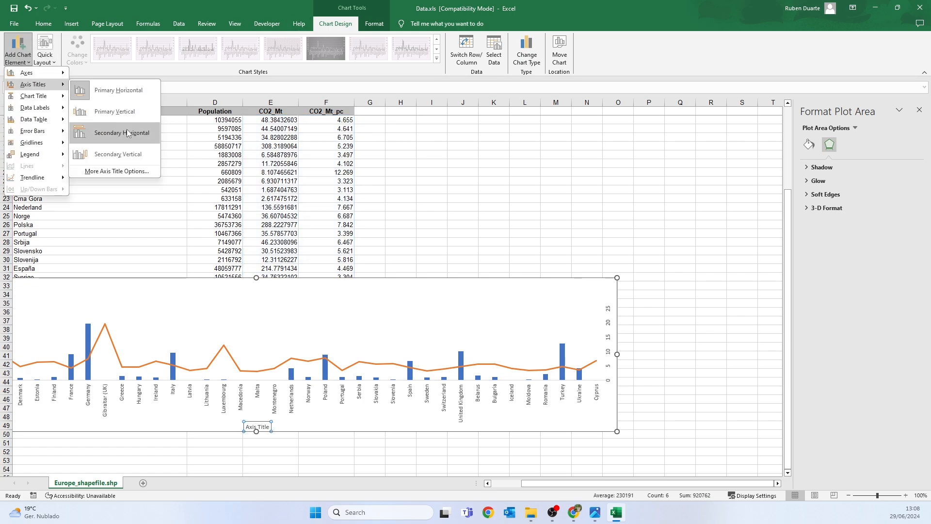
left_click(113, 158)
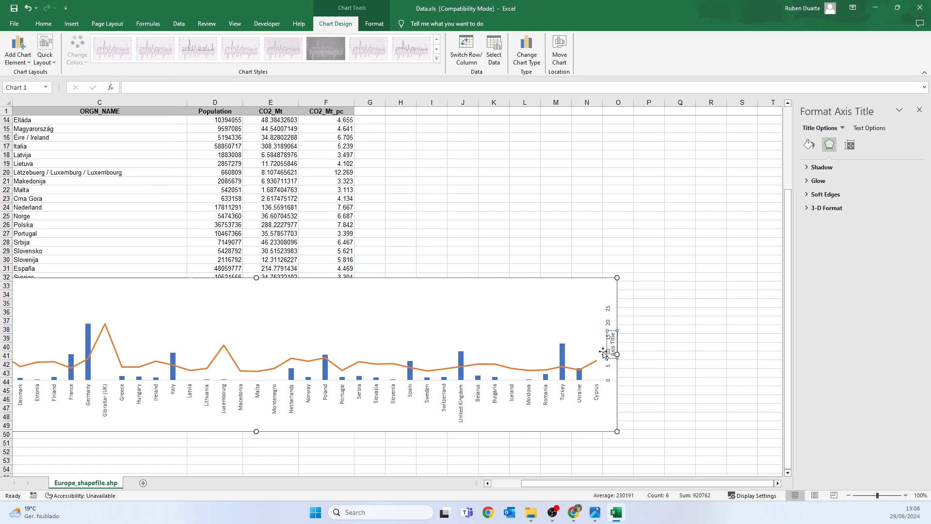
left_click_drag(573, 304, 573, 304)
Replace the secondary axis title's placeholder text with "tCO2 pc"
double_click(581, 298)
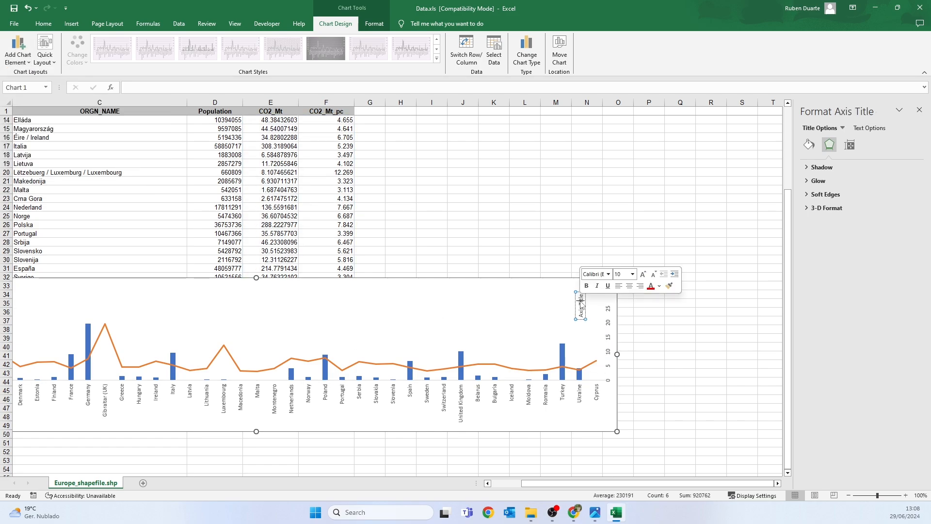
key("BackSpace")
key("BackSpace")
key("BackSpace")
key("BackSpace")
key("BackSpace")
key("BackSpace")
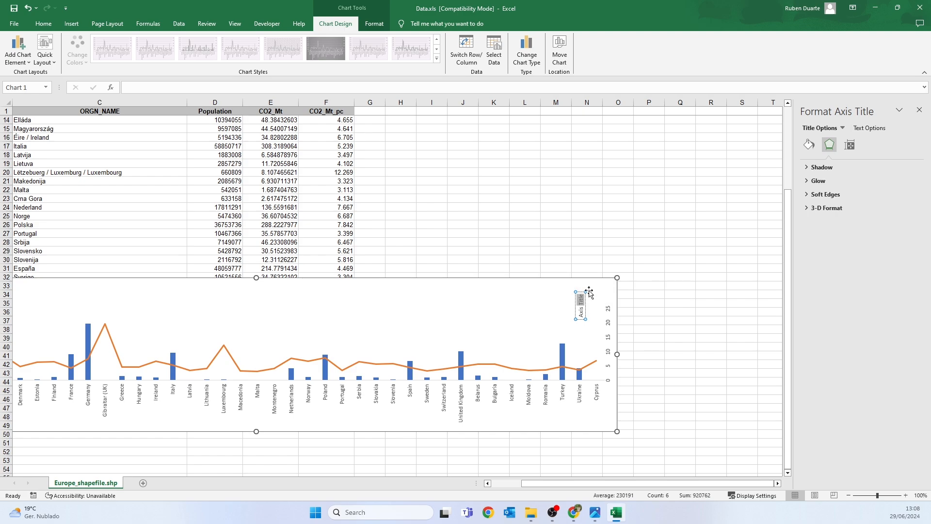
type("tCO2")
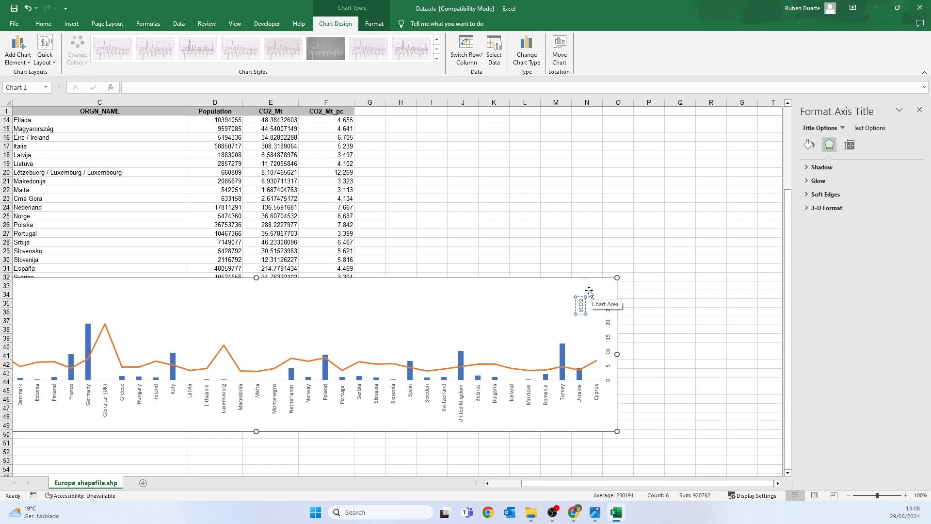
type(" pc")
key("Escape")
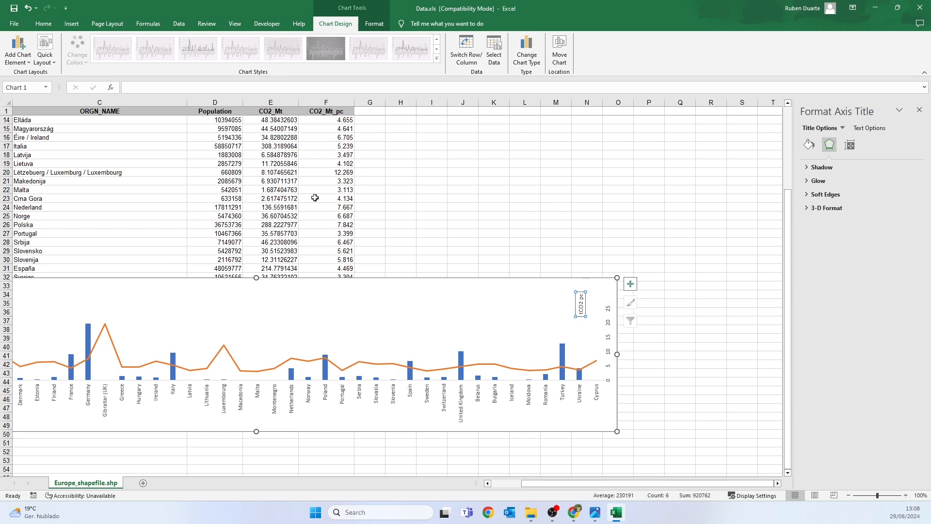
Rename the header in cell F1 to CO2_t_pc
double_click(336, 114)
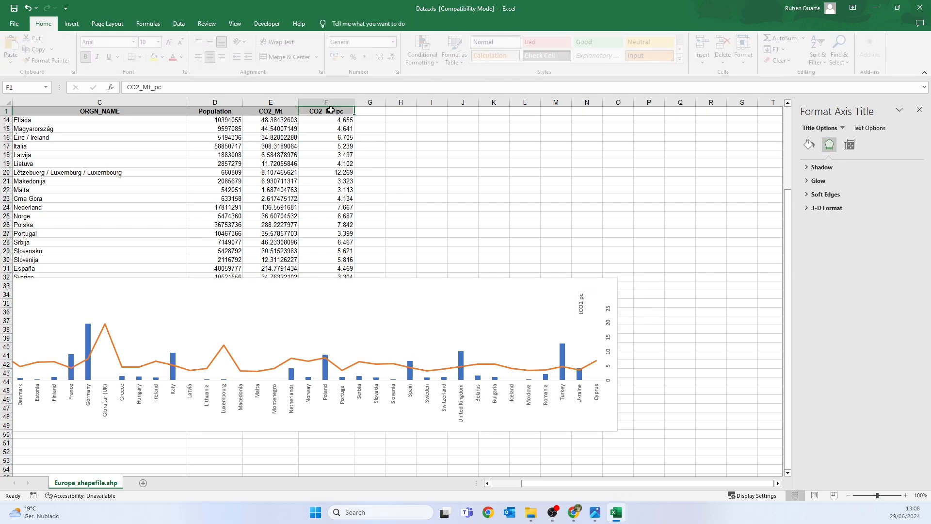
key("BackSpace")
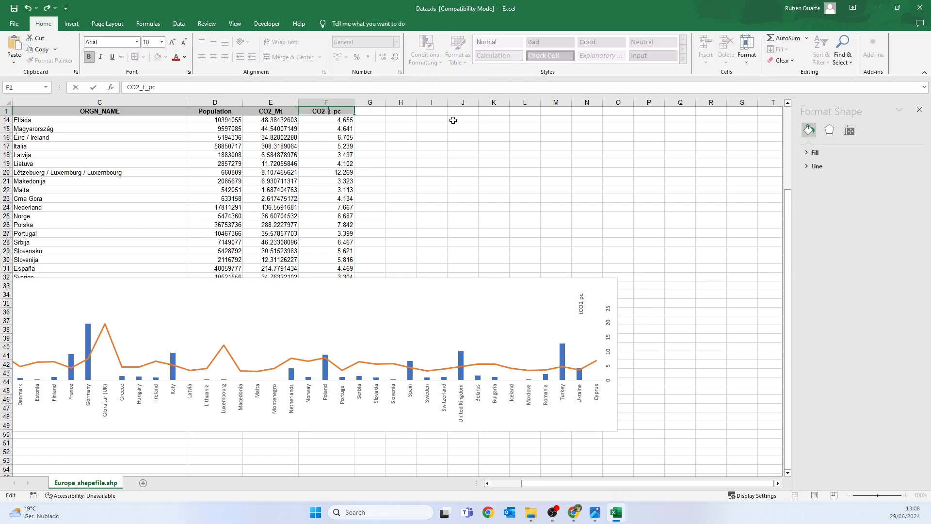
key("Return")
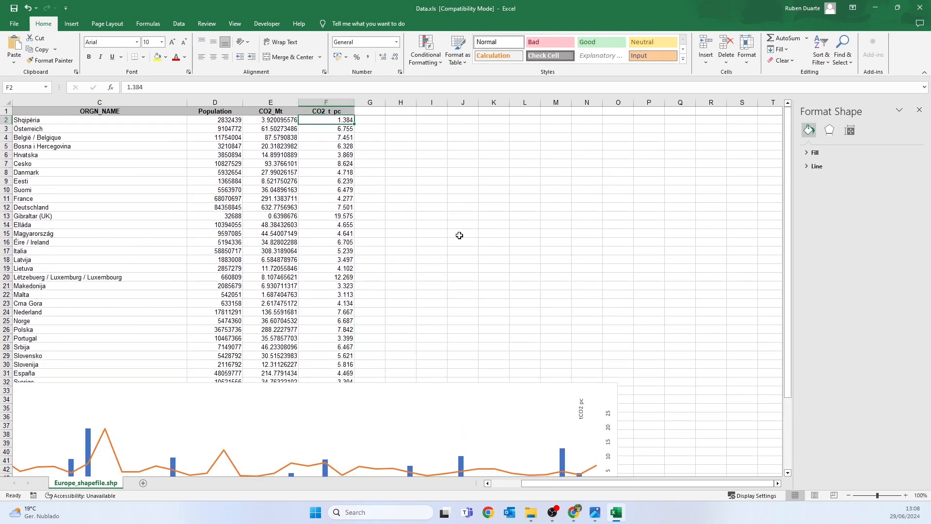
Move the tCO2 pc title into the chart's upper-right corner, directly above the secondary axis numbers
scroll(459, 235, "down", 4)
left_click(582, 311)
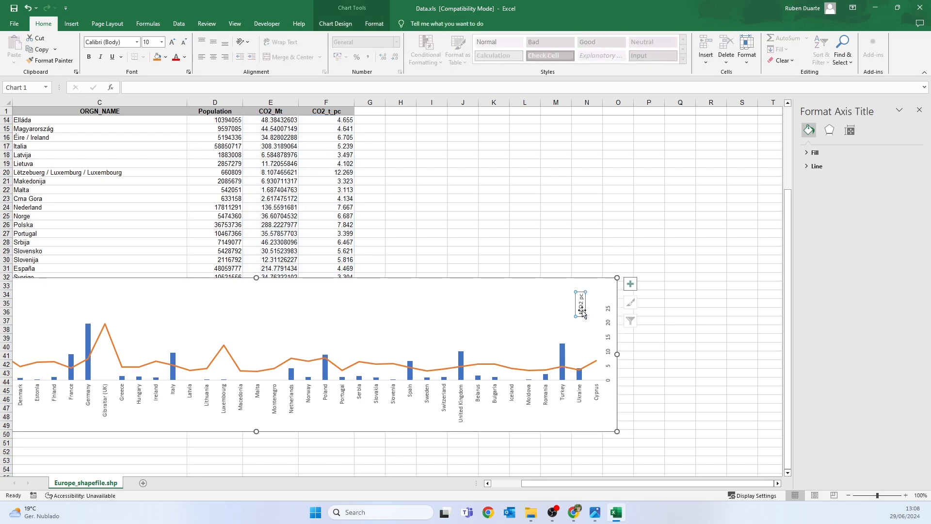
left_click_drag(583, 313, 613, 284)
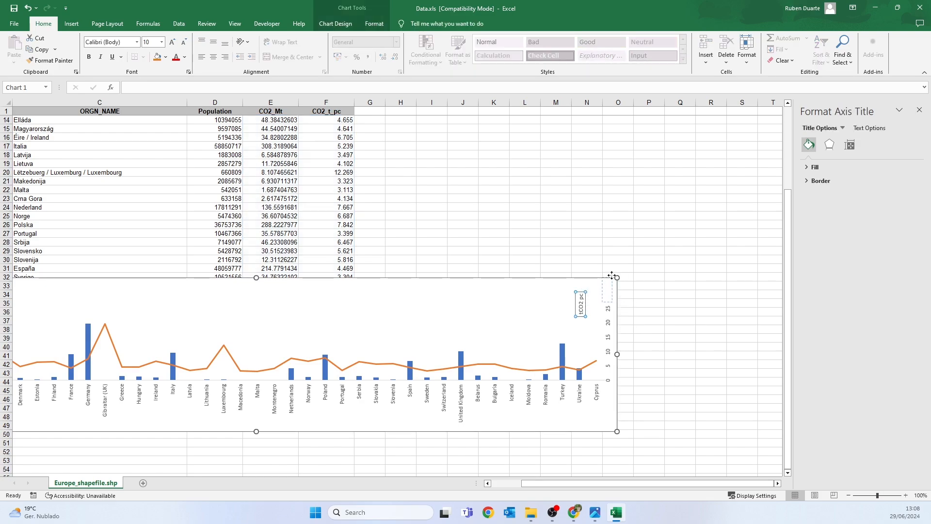
left_click_drag(612, 275, 612, 276)
left_click(679, 329)
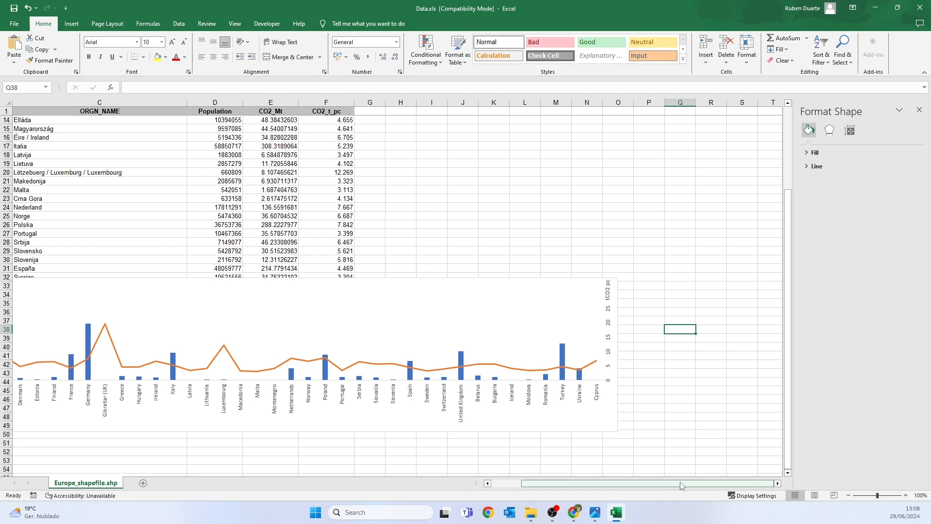
Widen the blue CO2_Mt columns by setting the data series gap width to 50%
left_click_drag(682, 483, 578, 482)
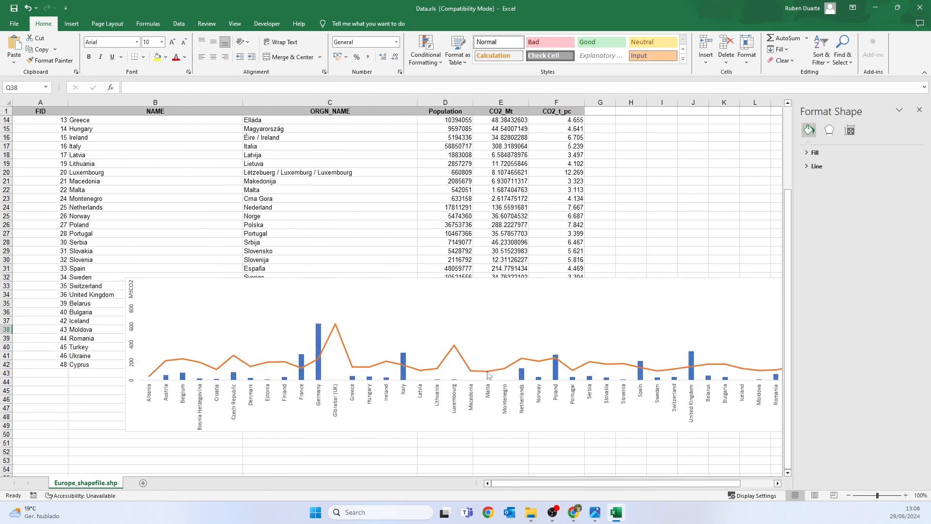
left_click(317, 343)
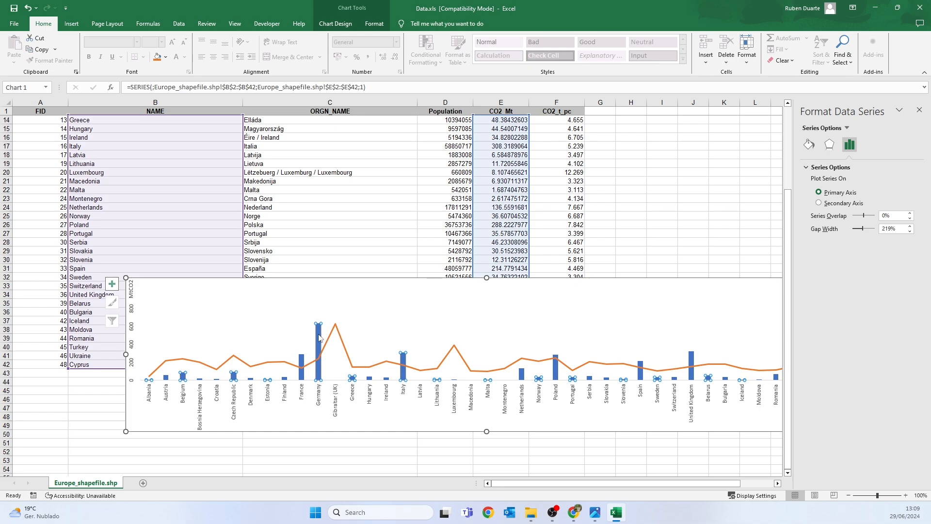
right_click(319, 338)
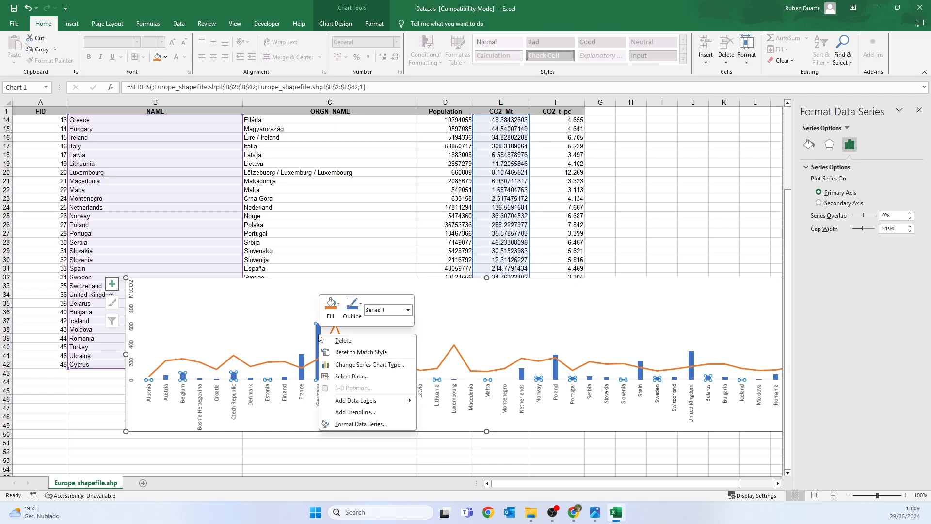
left_click(383, 425)
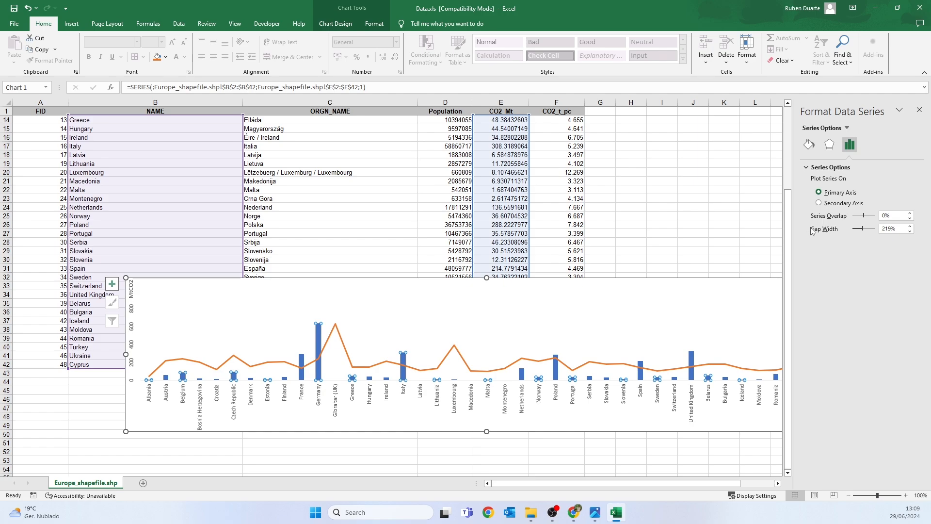
left_click(900, 226)
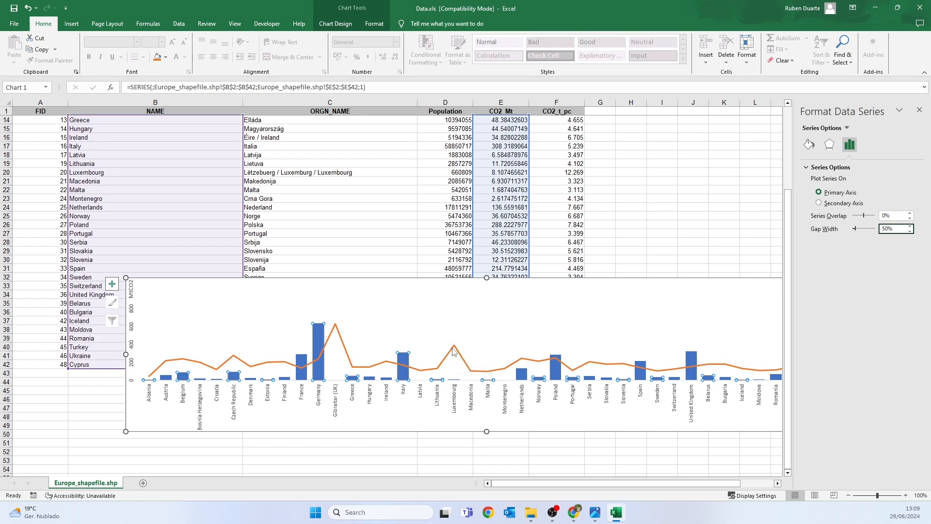
mouse_move(454, 352)
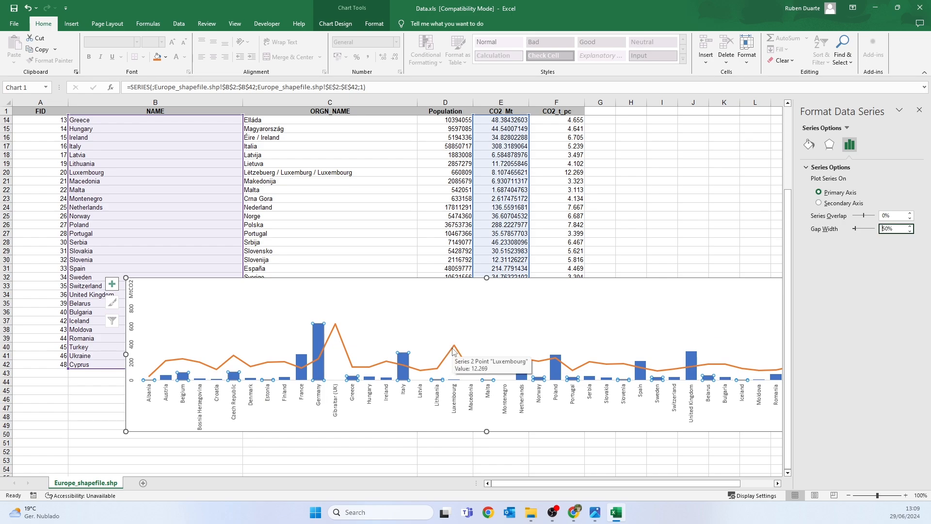
Switch to the Canva poster and add a rounded square shape over the map as a colour sample
left_click(573, 512)
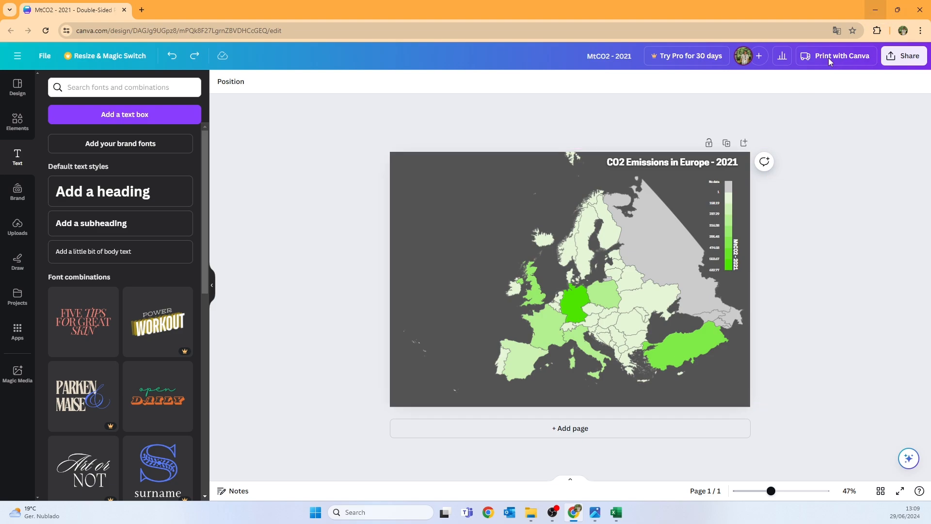
left_click(451, 177)
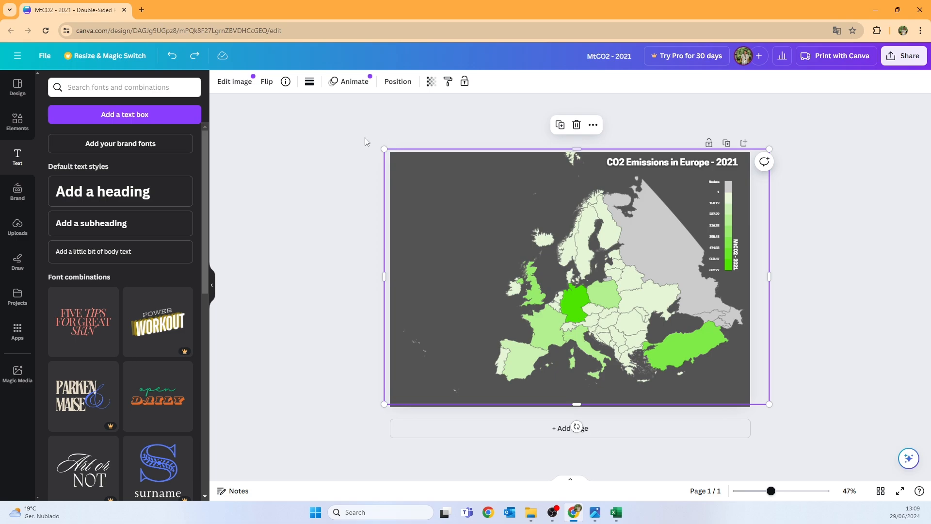
left_click(17, 122)
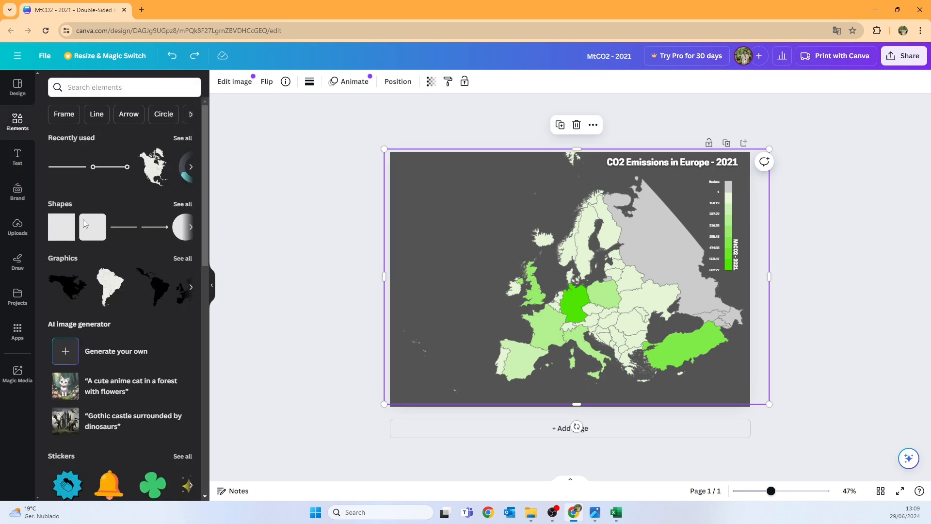
left_click(92, 230)
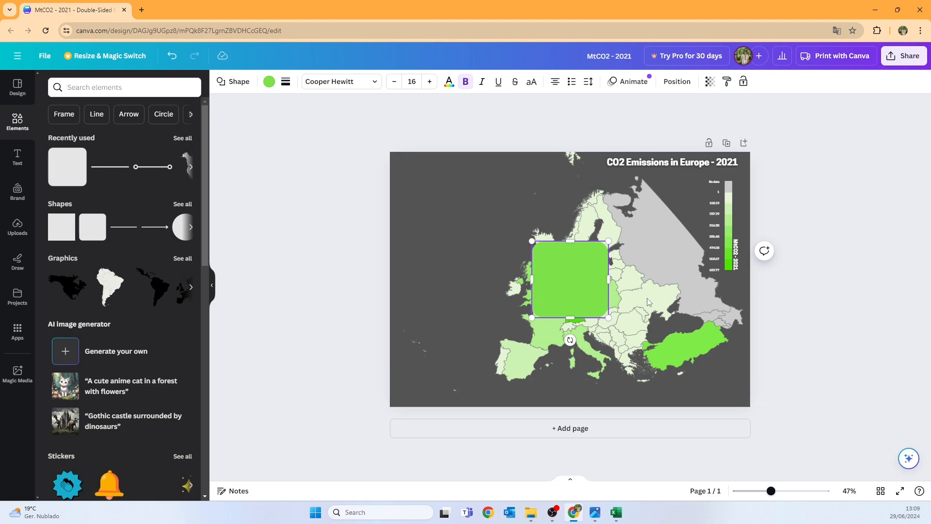
left_click(590, 290)
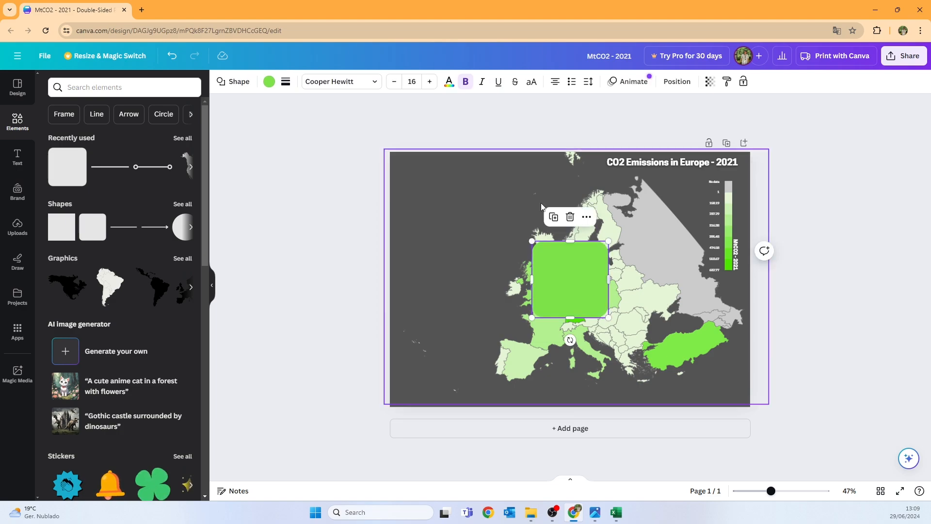
Fill the rounded square with the map's light green photo colour and copy its hex code #ADEA8B
left_click(269, 82)
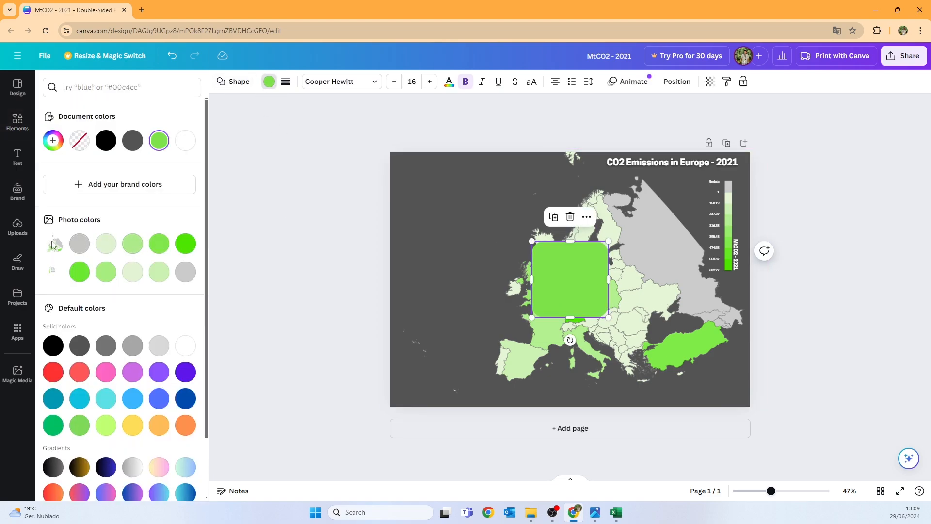
left_click(133, 243)
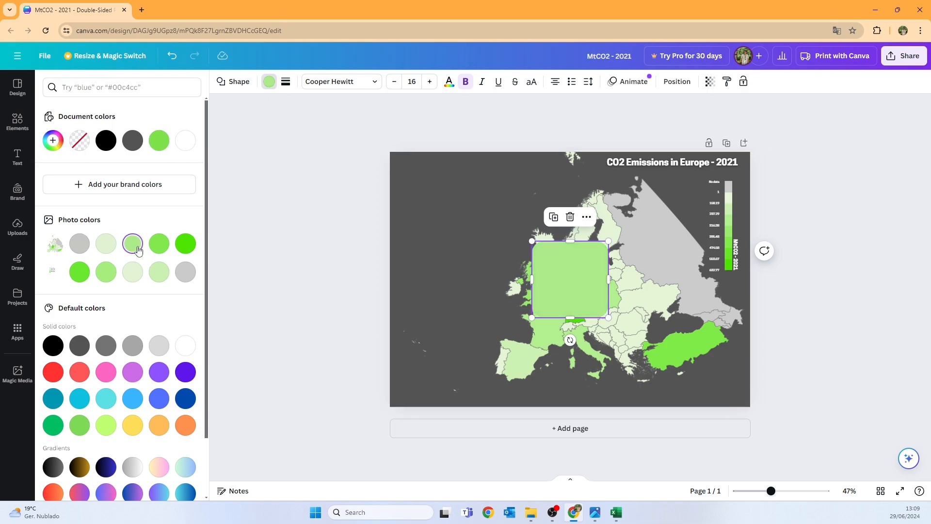
left_click(53, 140)
key("super+c")
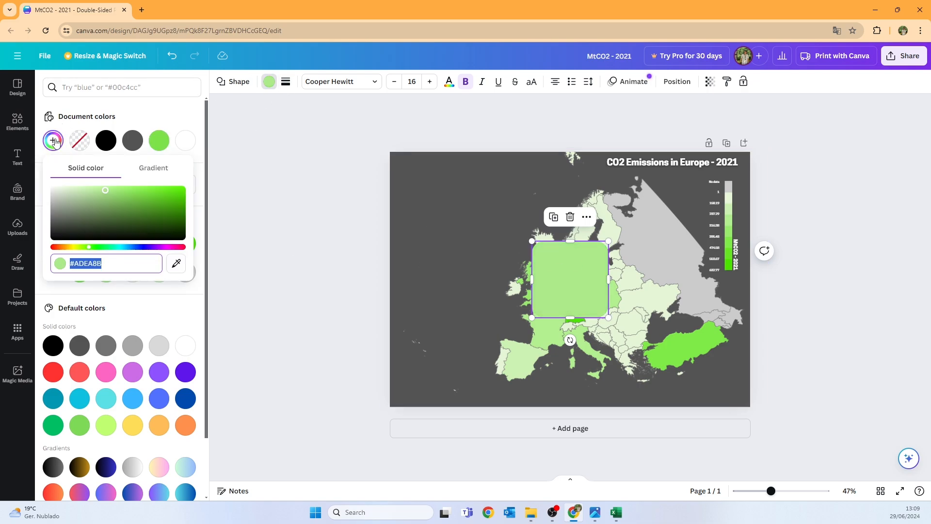
right_click(92, 264)
left_click(127, 76)
left_click(232, 260)
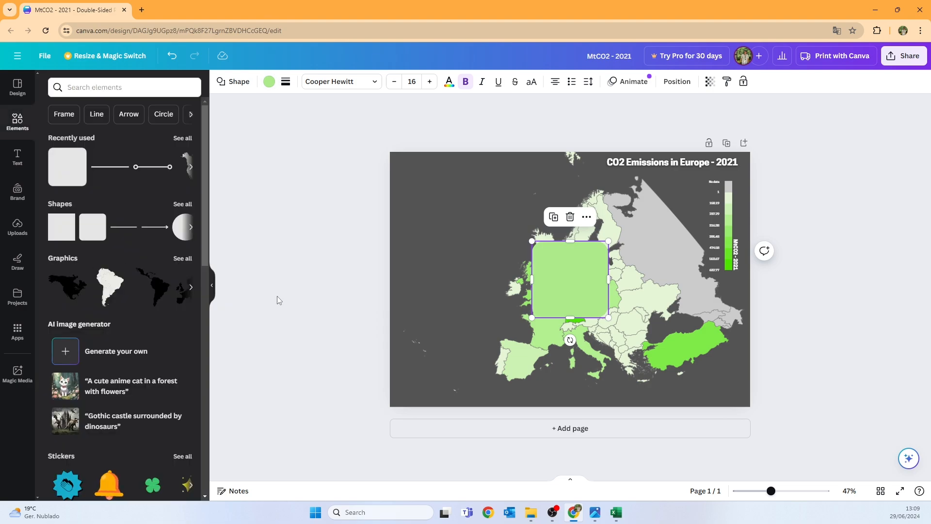
Delete the light green rounded square from the poster
left_click(568, 280)
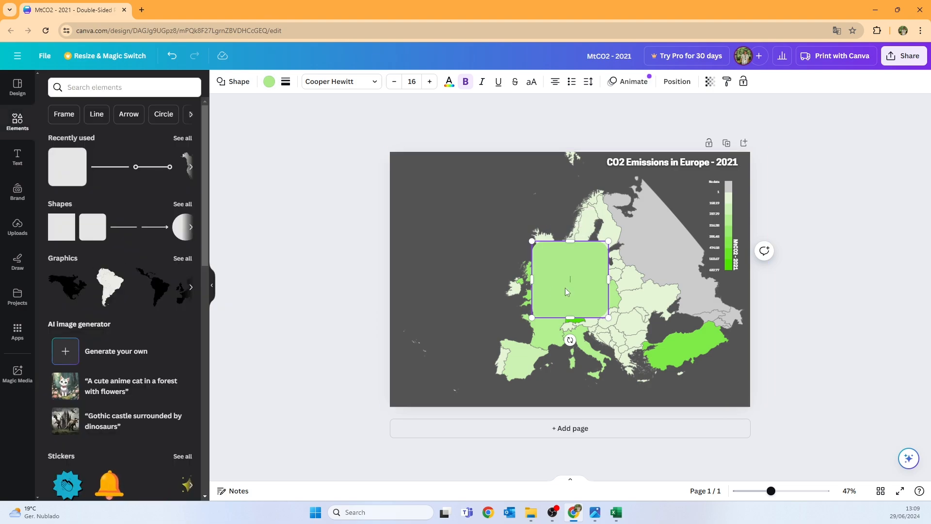
left_click(436, 272)
left_click(565, 278)
key("Delete")
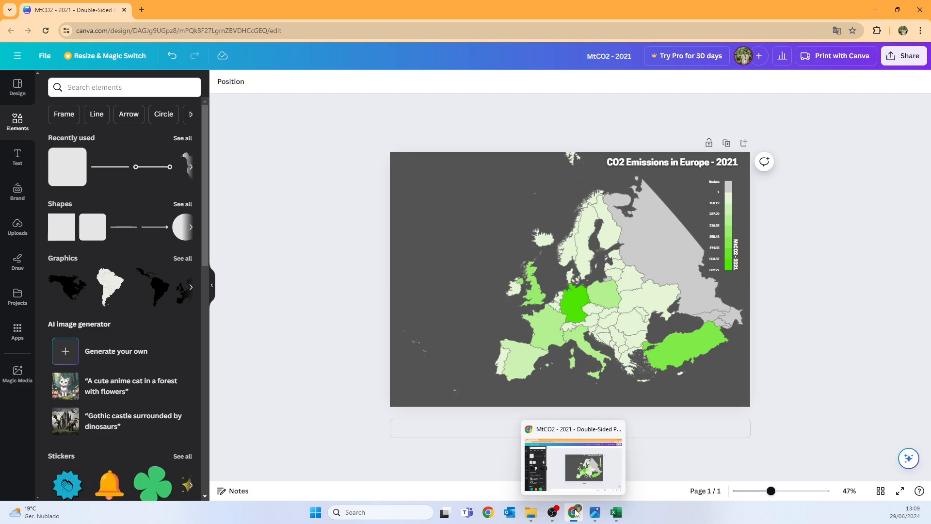
Switch to the Excel chart and recolour the orange CO2_t_pc line with the copied custom hex colour #ADEA8B
left_click(616, 512)
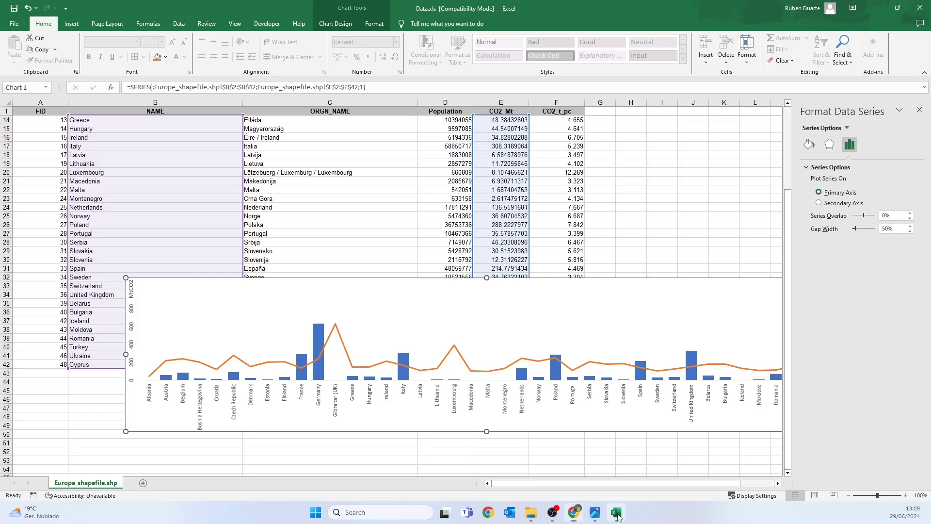
left_click(330, 341)
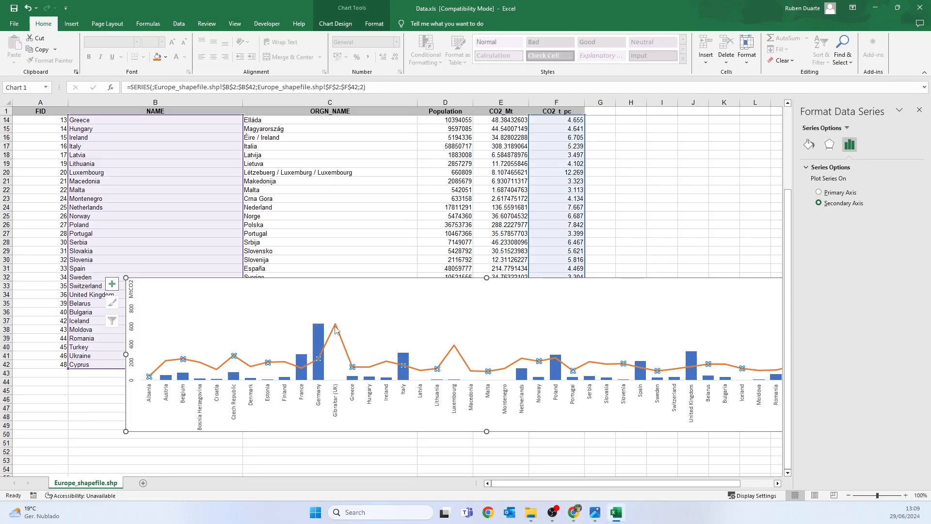
left_click(380, 23)
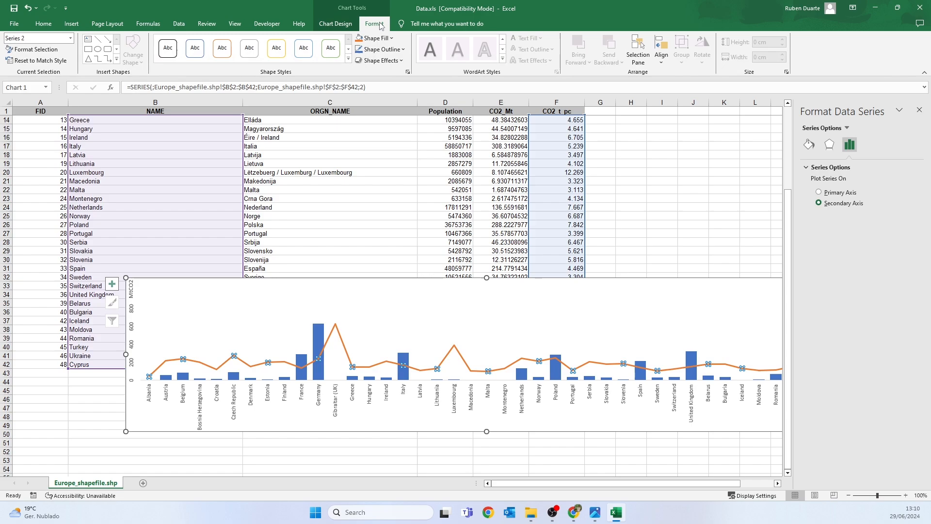
left_click(382, 50)
left_click(389, 155)
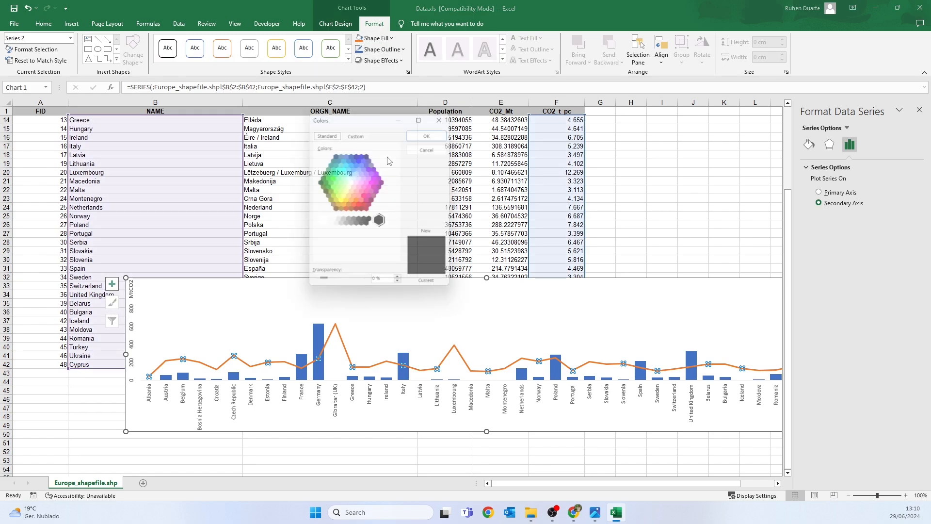
left_click(353, 131)
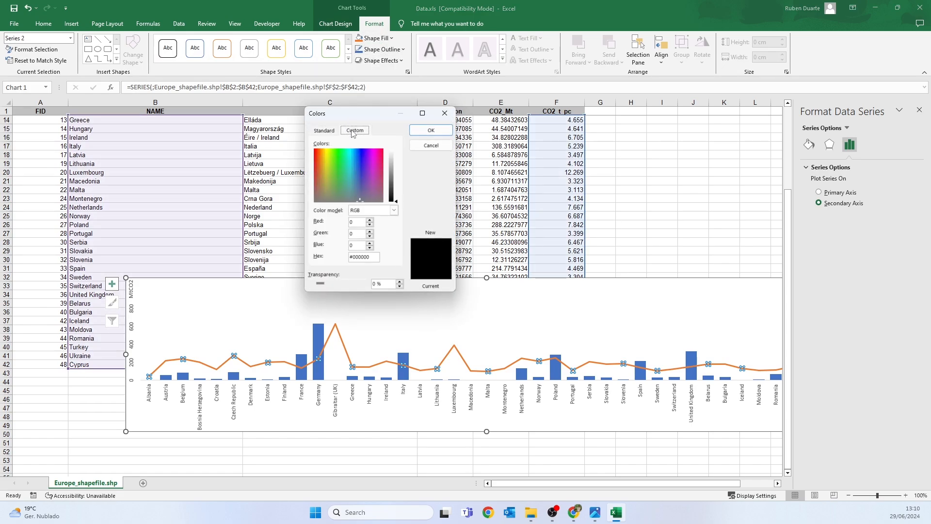
double_click(373, 257)
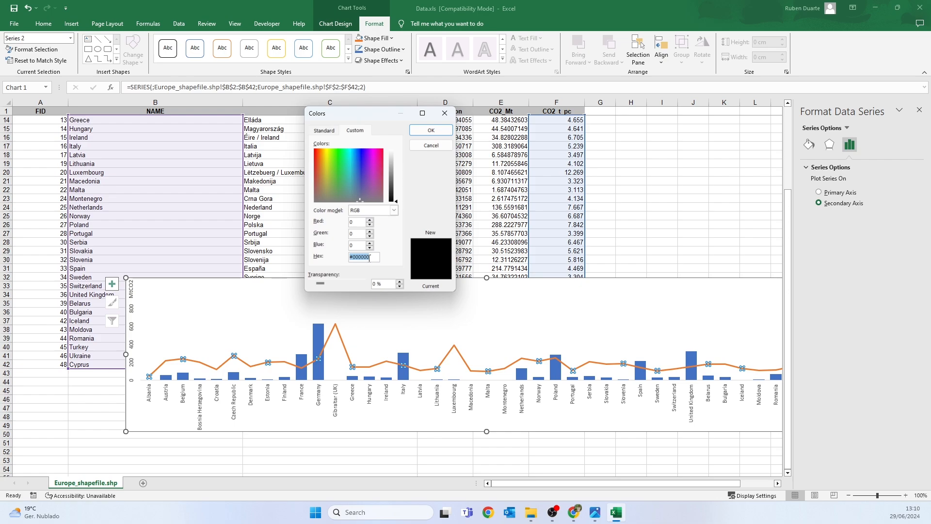
right_click(370, 258)
left_click(377, 283)
left_click(432, 130)
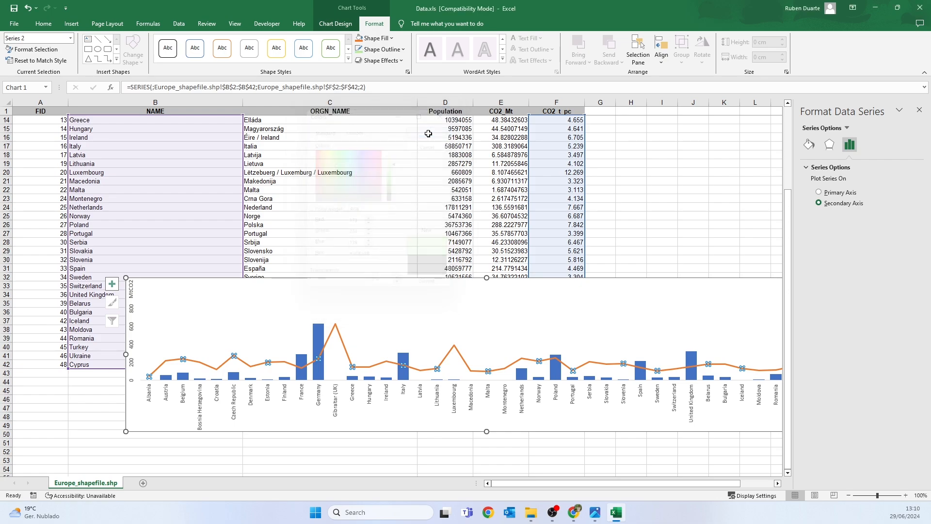
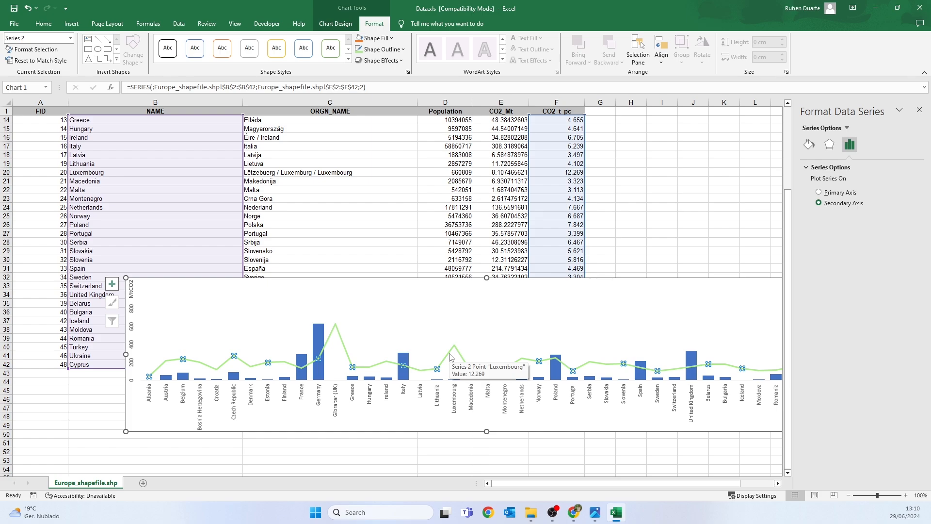
Add built-in circle markers of size 6 to the light green CO2_t_pc line
right_click(450, 357)
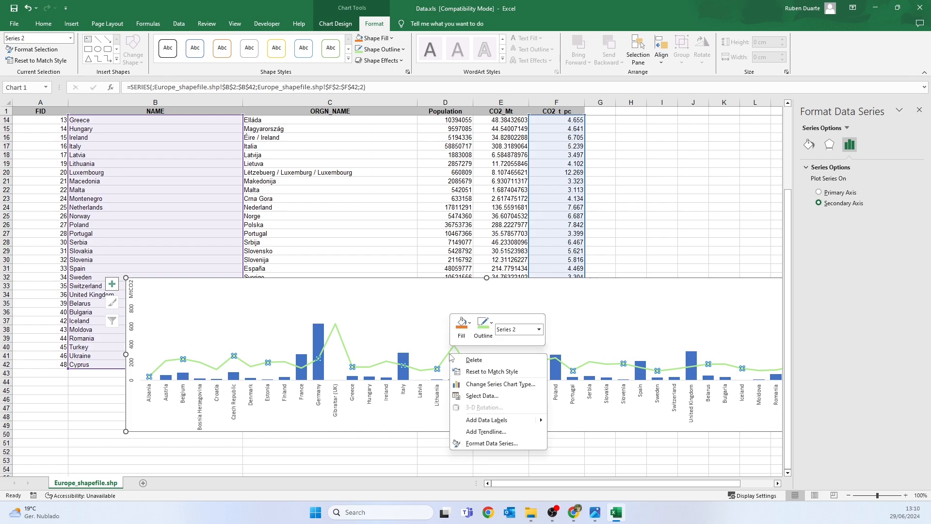
left_click(496, 444)
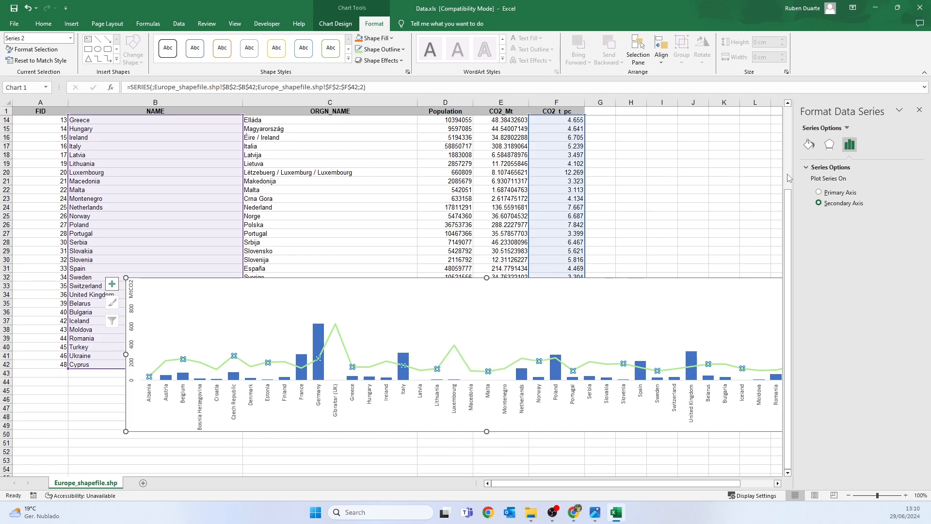
left_click(810, 145)
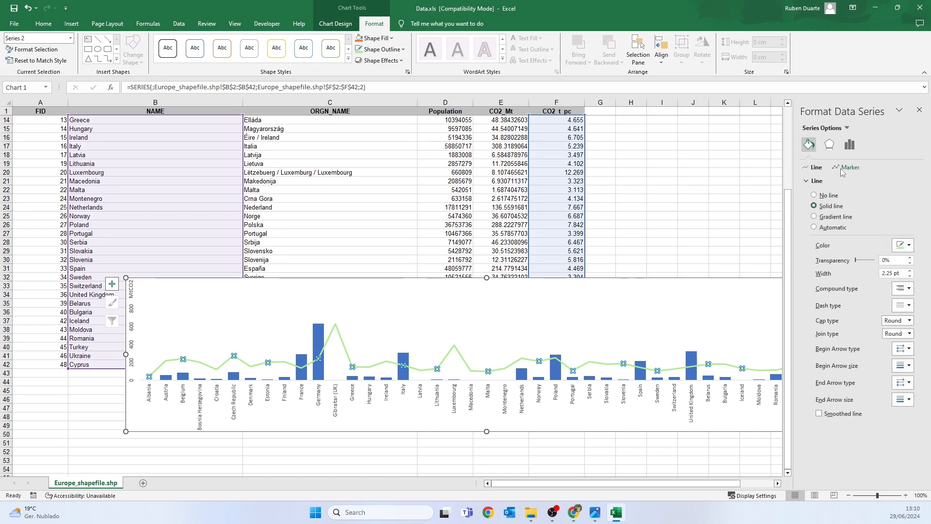
left_click(853, 168)
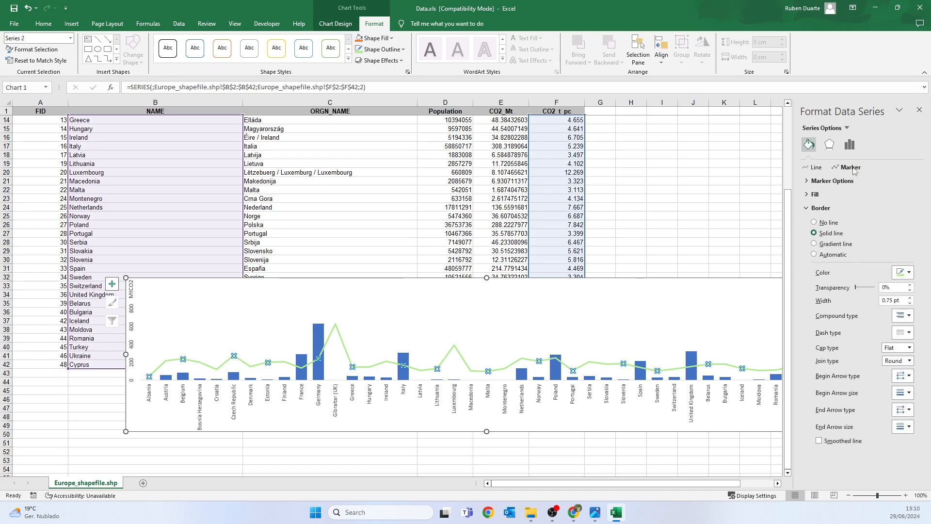
left_click(828, 182)
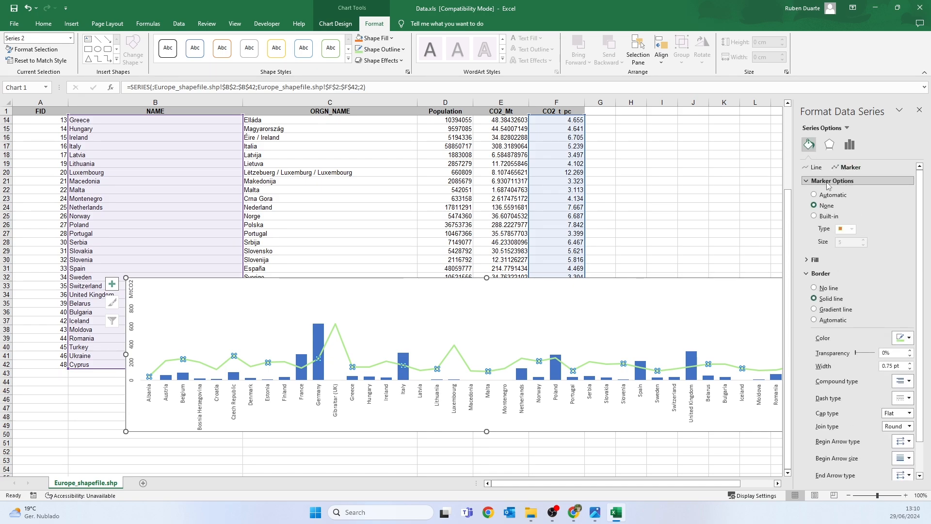
left_click(827, 216)
left_click(852, 229)
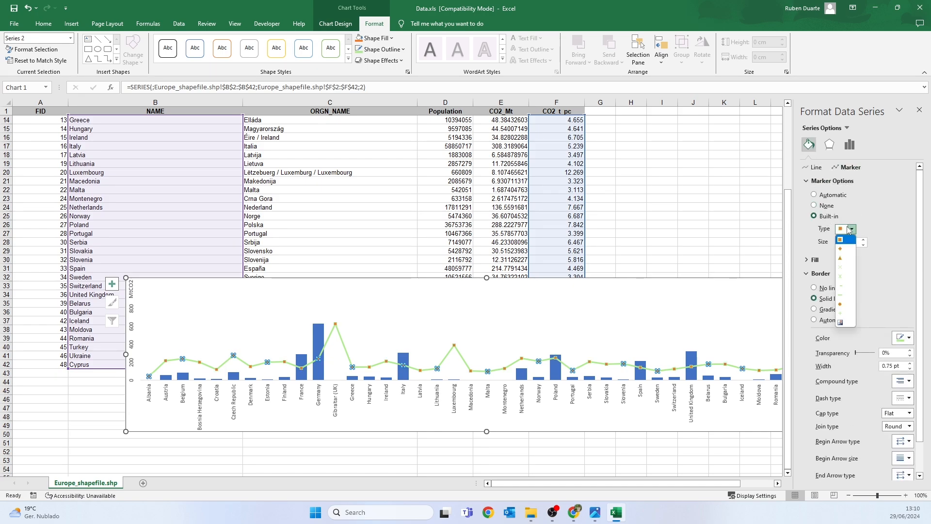
left_click(842, 304)
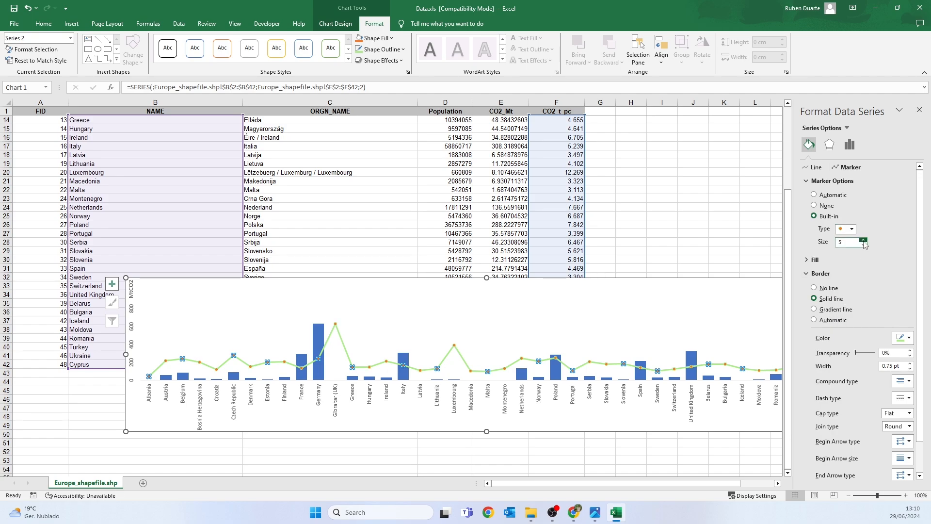
left_click(864, 240)
Fill the markers on the CO2_t_pc line with solid white
left_click(811, 260)
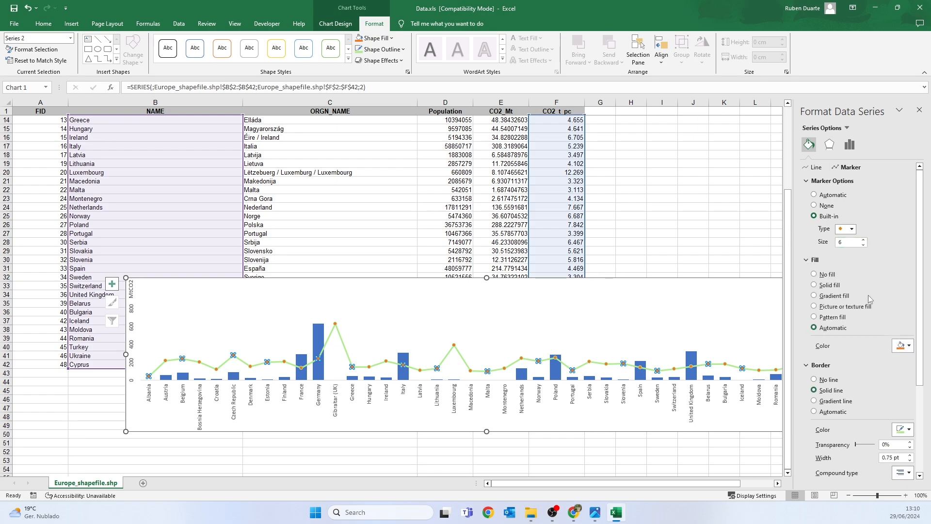
left_click(905, 347)
left_click(852, 372)
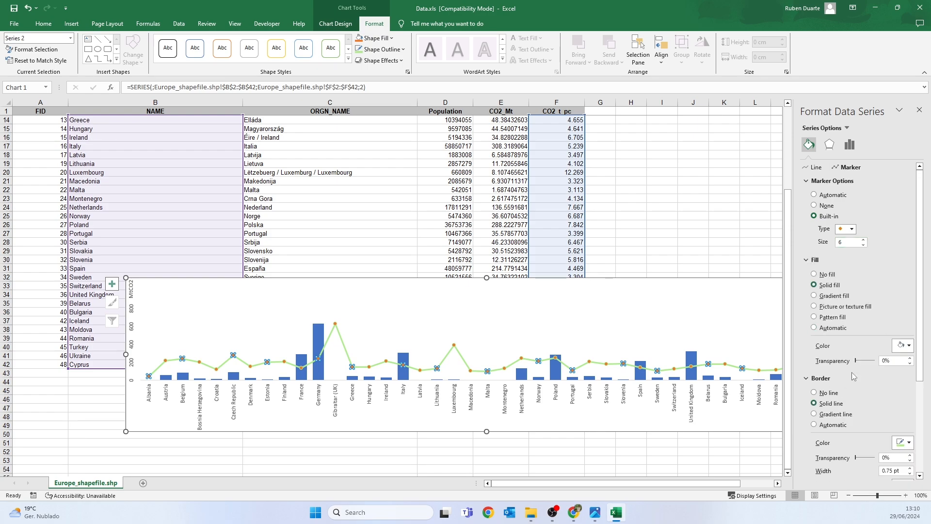
left_click(717, 326)
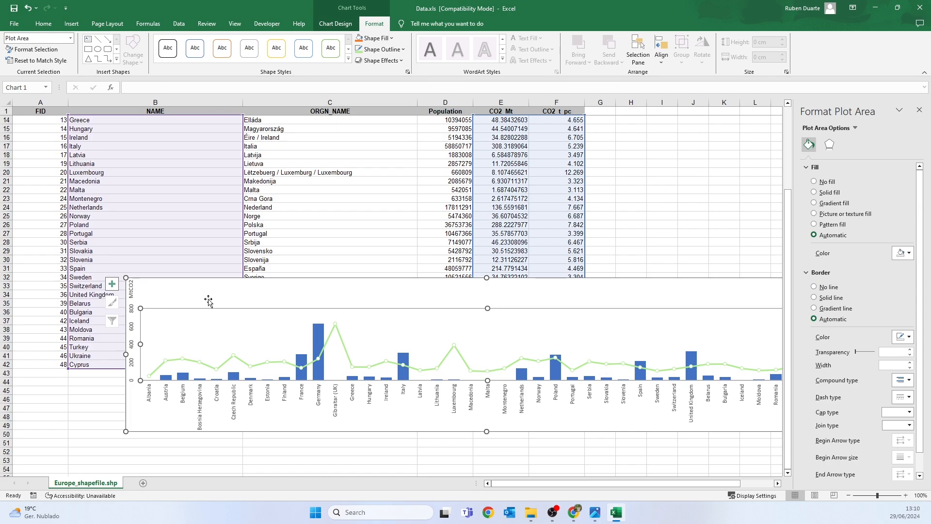
Give the blue CO2_Mt columns a solid white fill
left_click(318, 332)
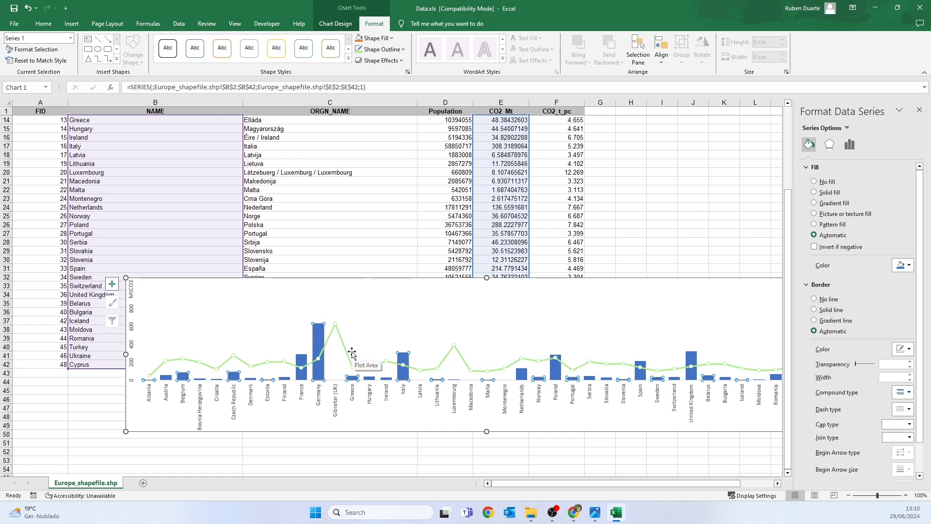
right_click(319, 334)
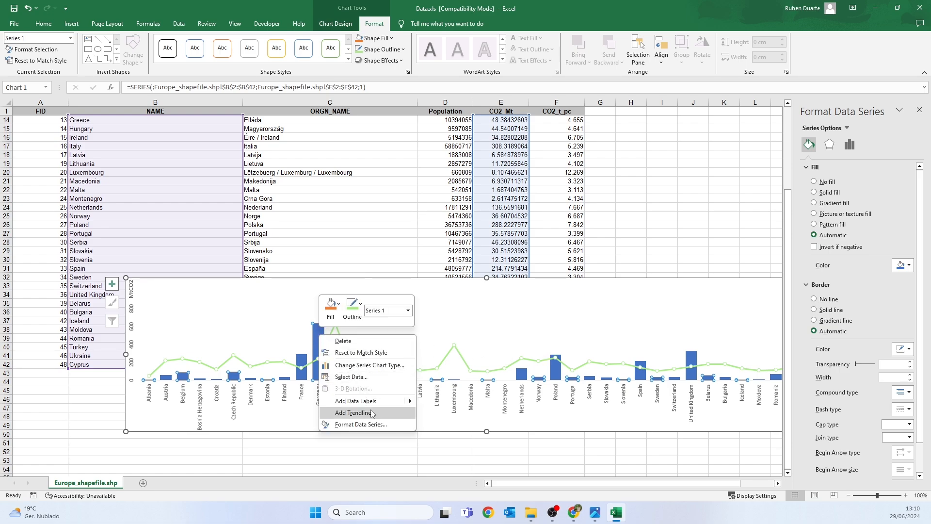
left_click(361, 425)
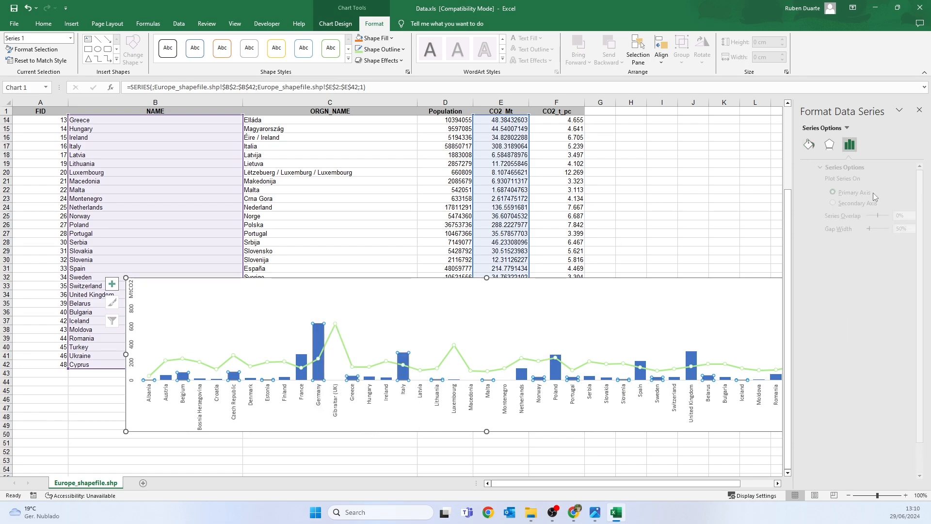
left_click(809, 145)
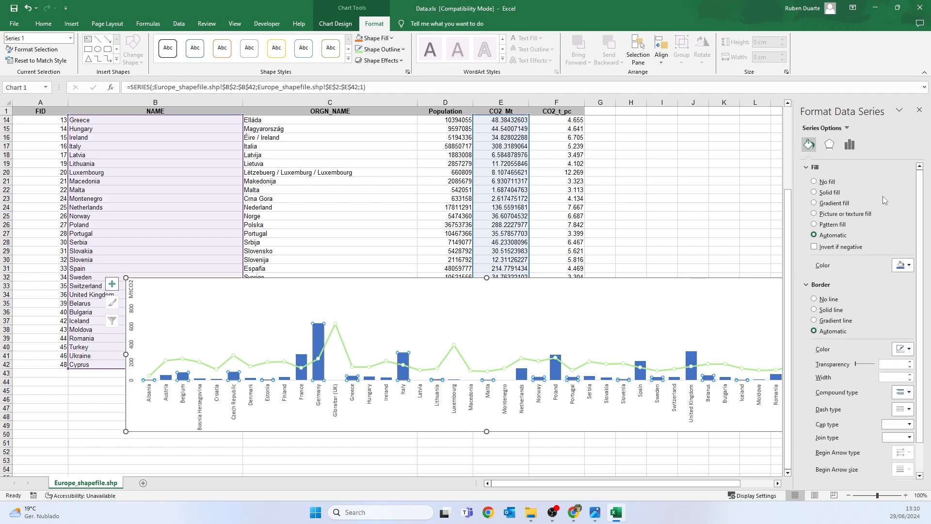
left_click(903, 264)
left_click(853, 294)
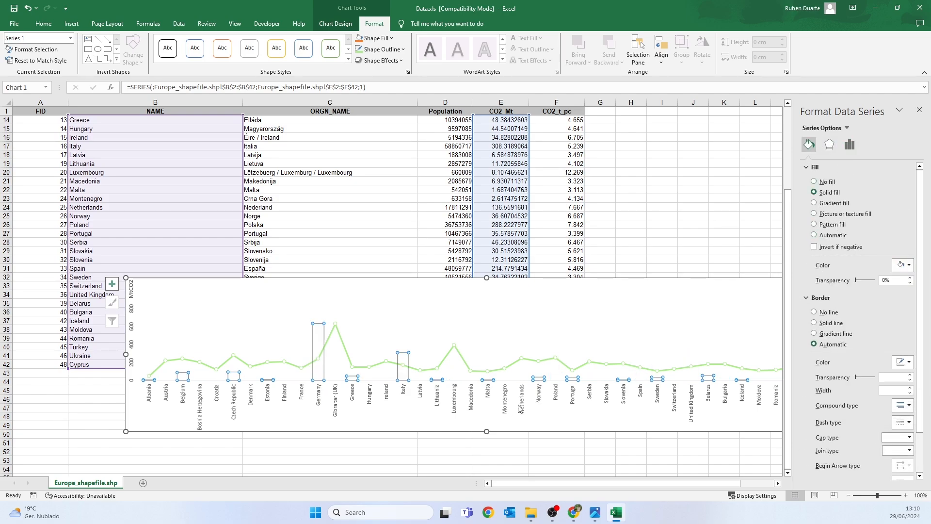
Set the font colour of the country labels on the horizontal axis to white
left_click(485, 410)
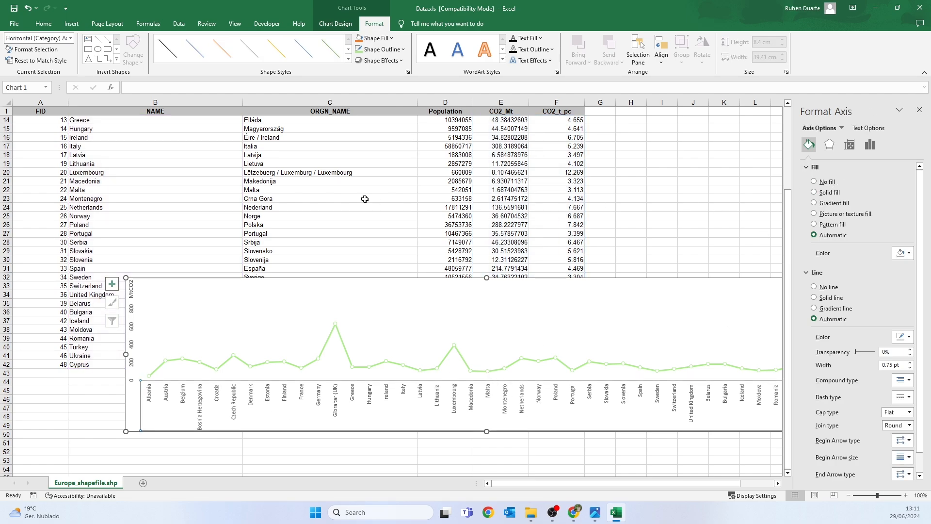
left_click(49, 25)
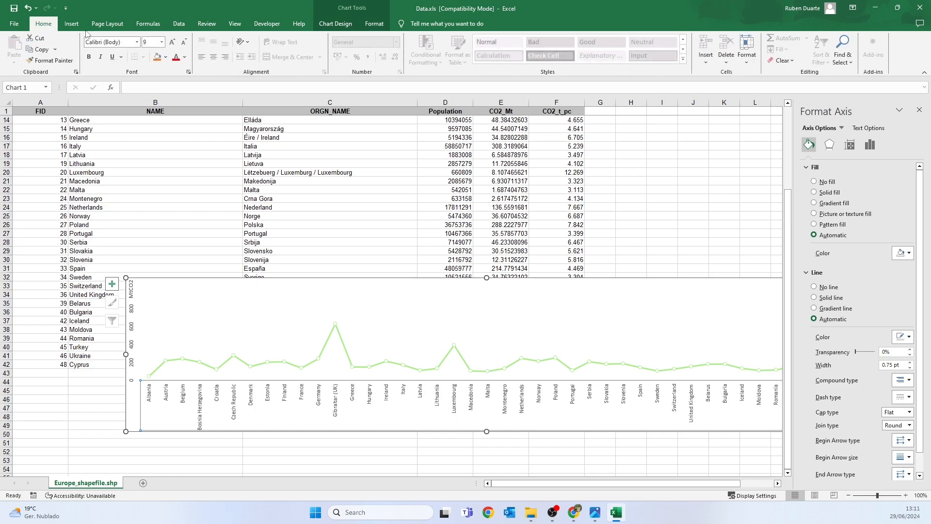
left_click(185, 57)
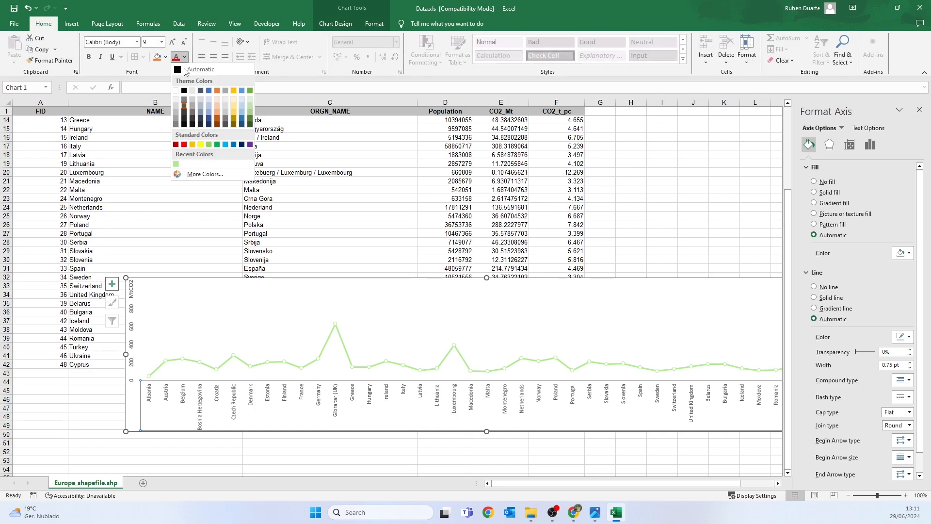
left_click(176, 91)
Set the font colour of the primary vertical axis labels and the MtCO2 axis title to white
left_click(135, 306)
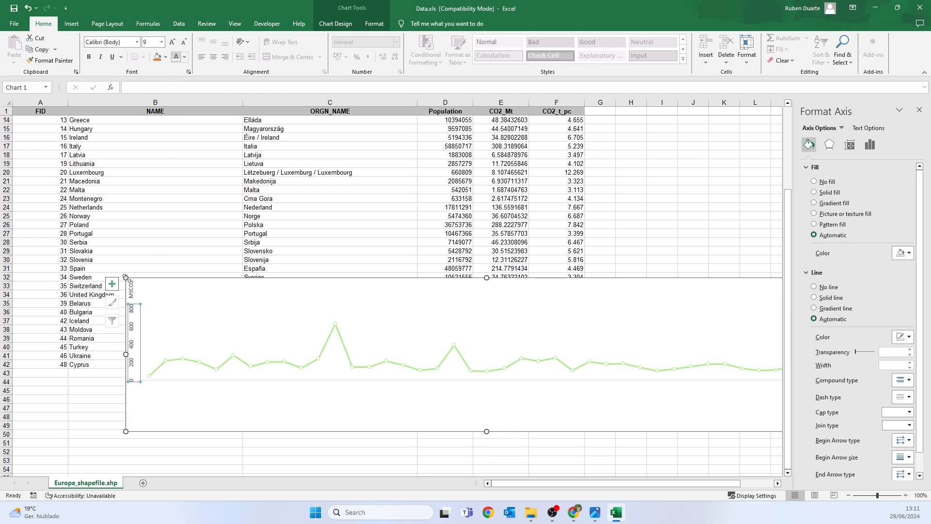
left_click(131, 289)
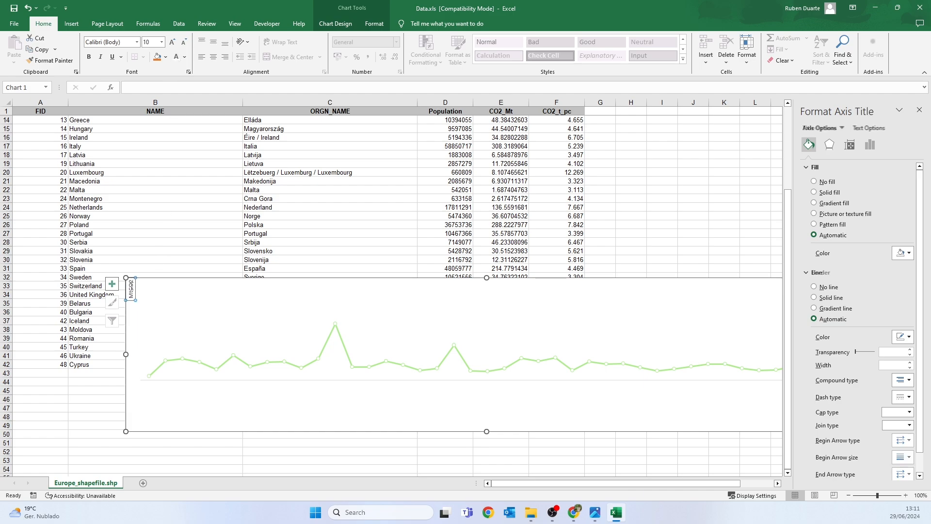
left_click(176, 57)
Set the font colour of the tCO2 pc axis title and the secondary vertical axis labels to white
scroll(524, 466, "right", 5)
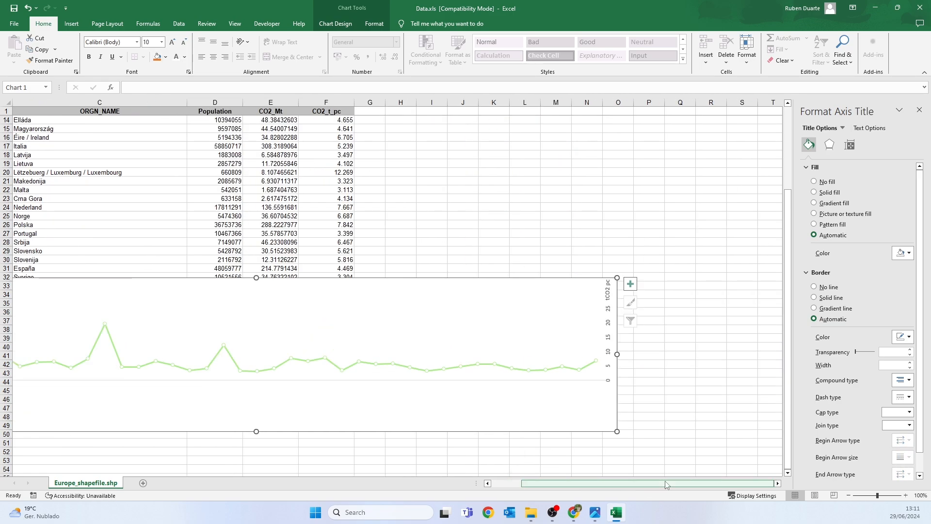
left_click(607, 291)
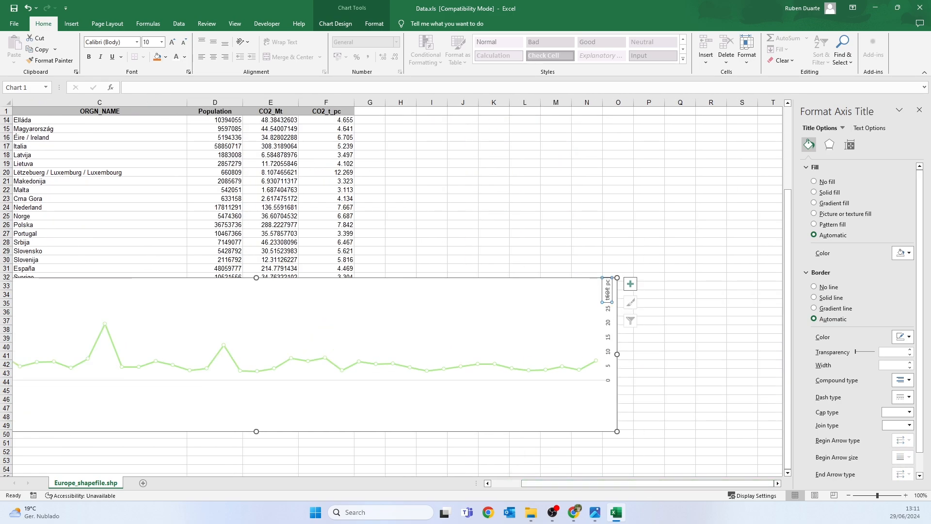
left_click(176, 58)
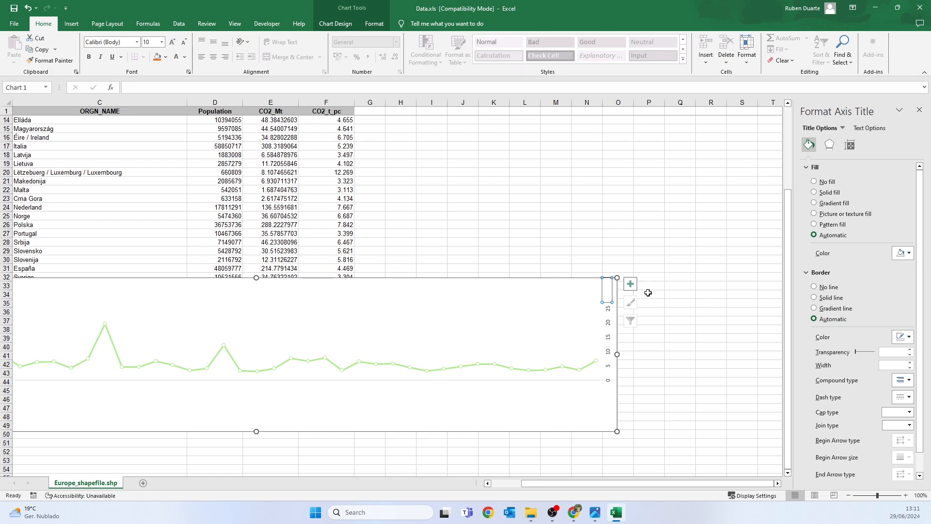
left_click(609, 315)
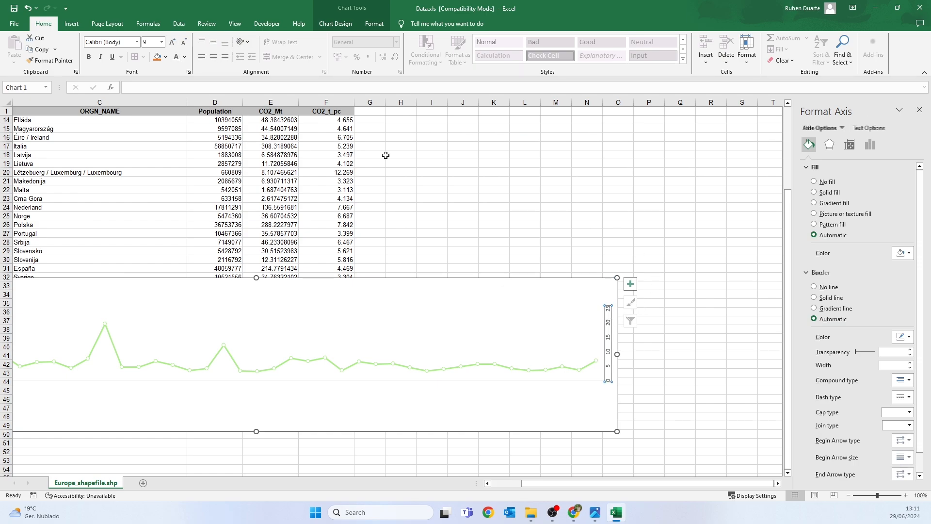
left_click(178, 57)
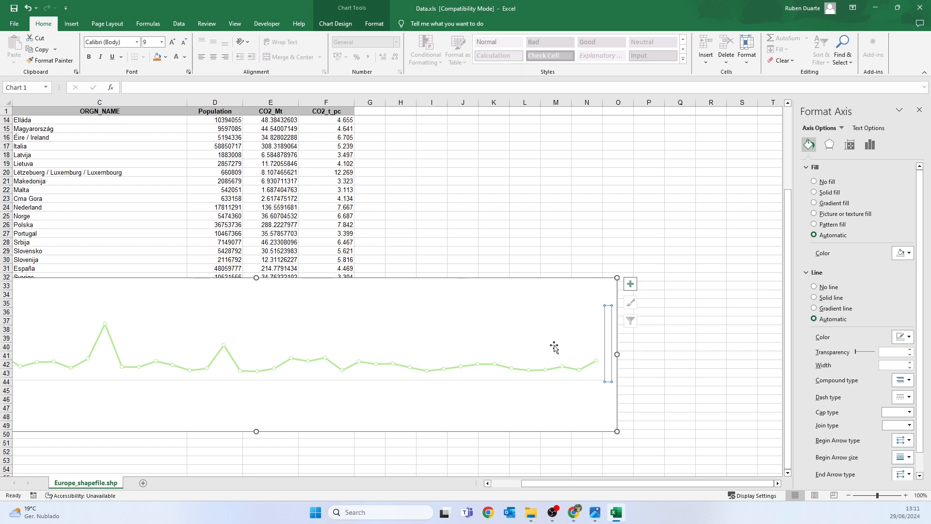
Select the whole chart area and bring up its shape formatting options
left_click_drag(534, 483, 502, 483)
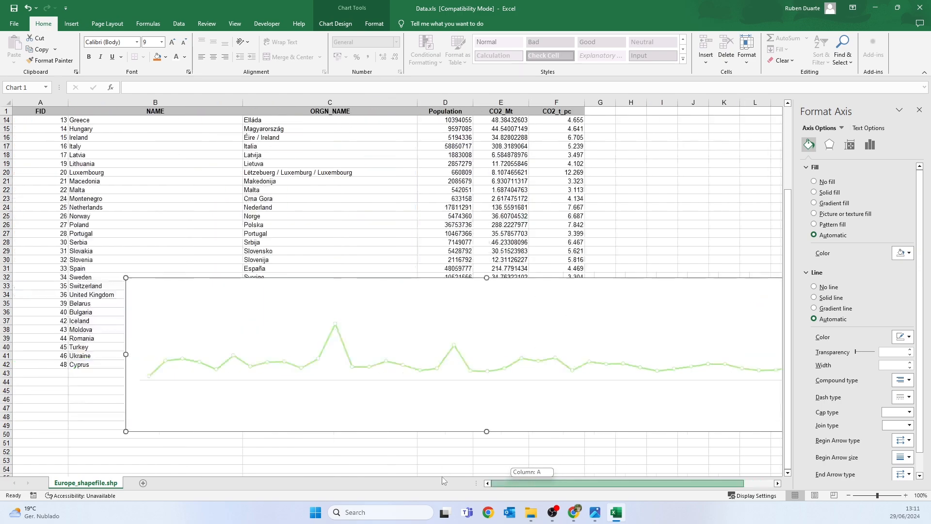
left_click(418, 260)
left_click(599, 283)
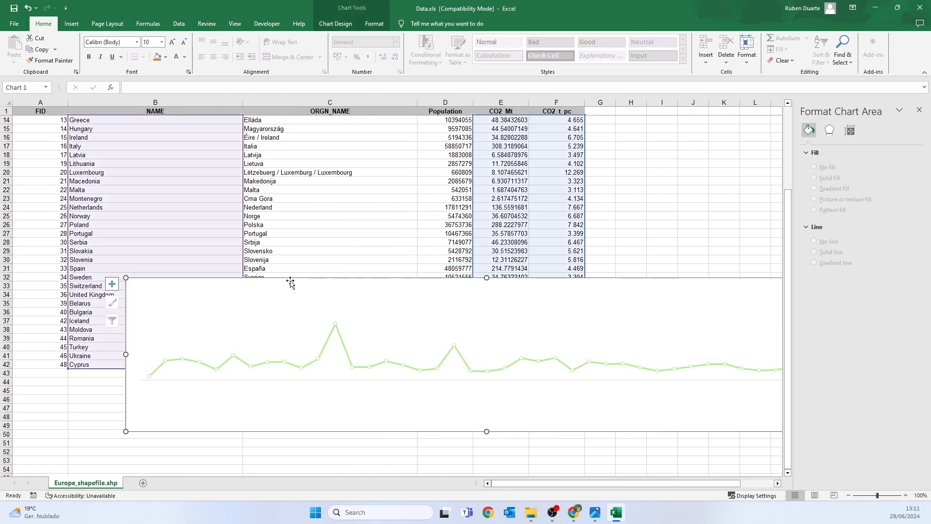
left_click(374, 23)
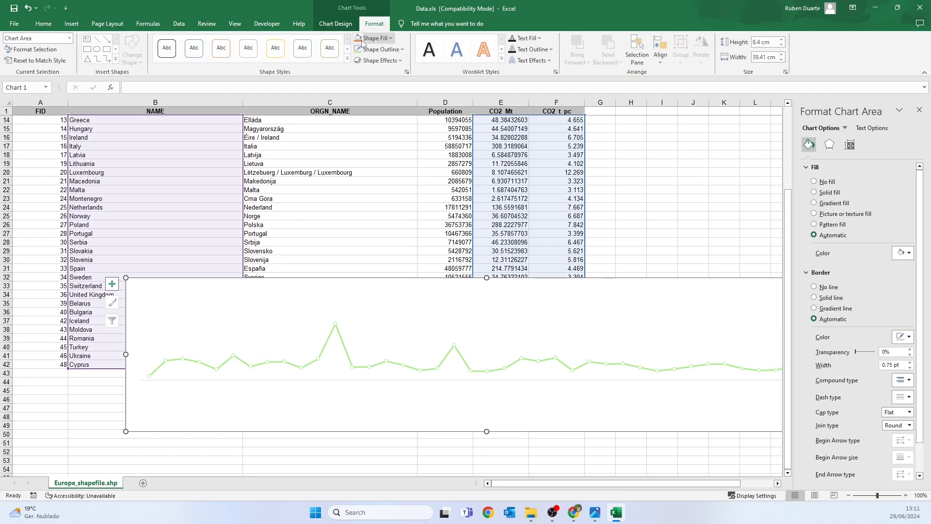
Remove the outline and the fill from the chart area
left_click(390, 52)
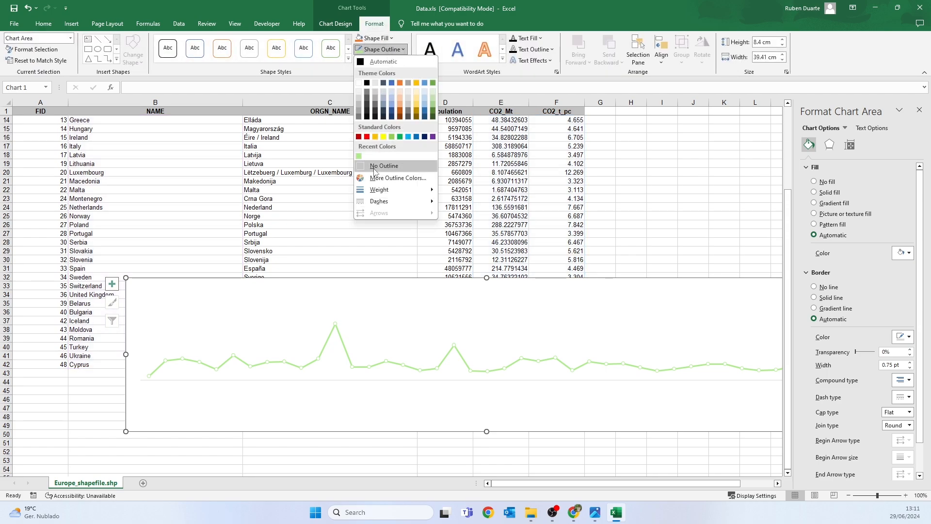
left_click(374, 168)
left_click(375, 39)
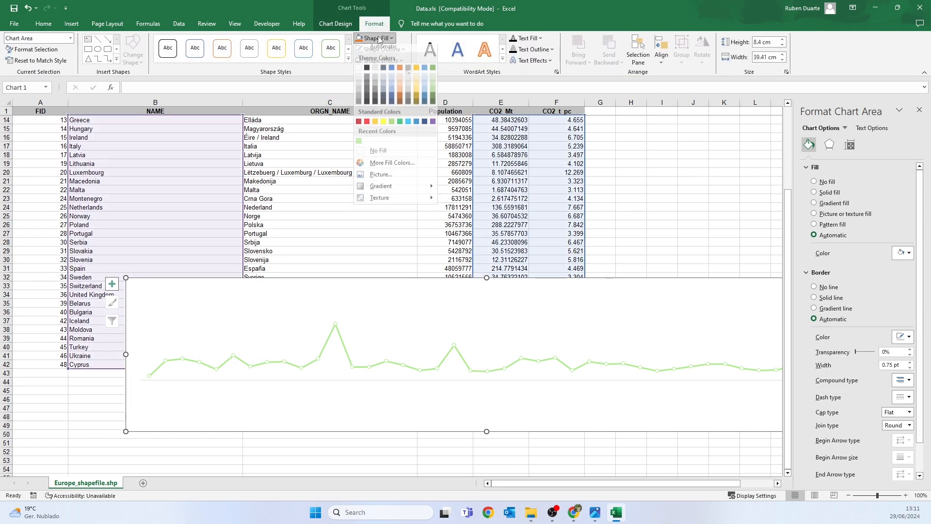
left_click(376, 155)
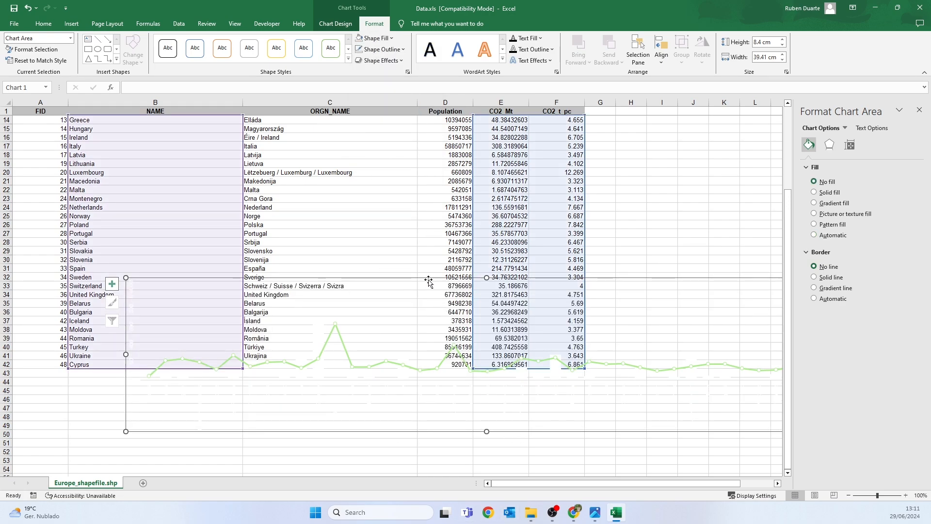
Copy the emissions chart and paste it onto the map page in Canva
right_click(430, 280)
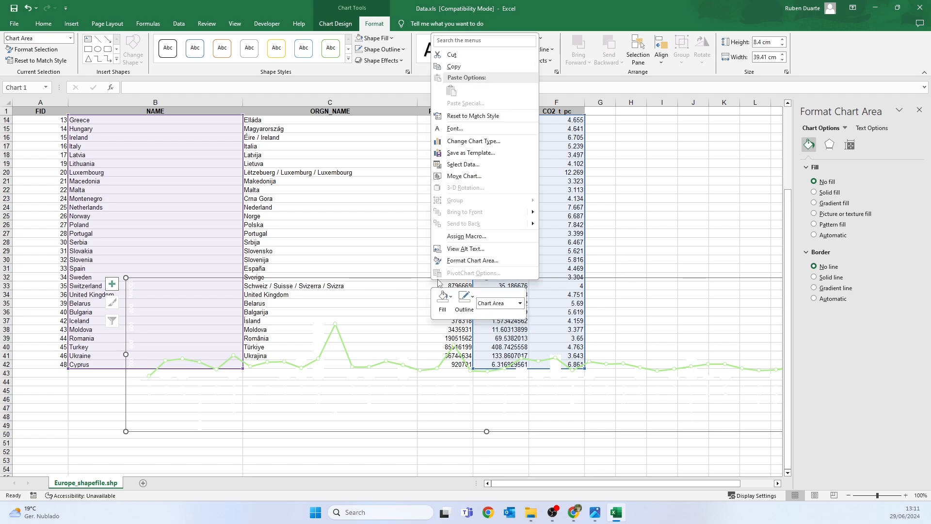
left_click(461, 69)
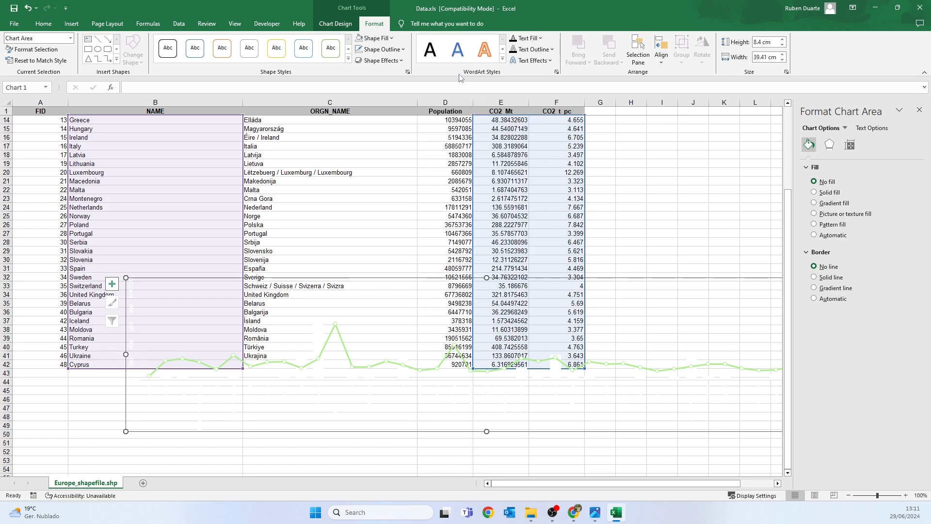
left_click(574, 512)
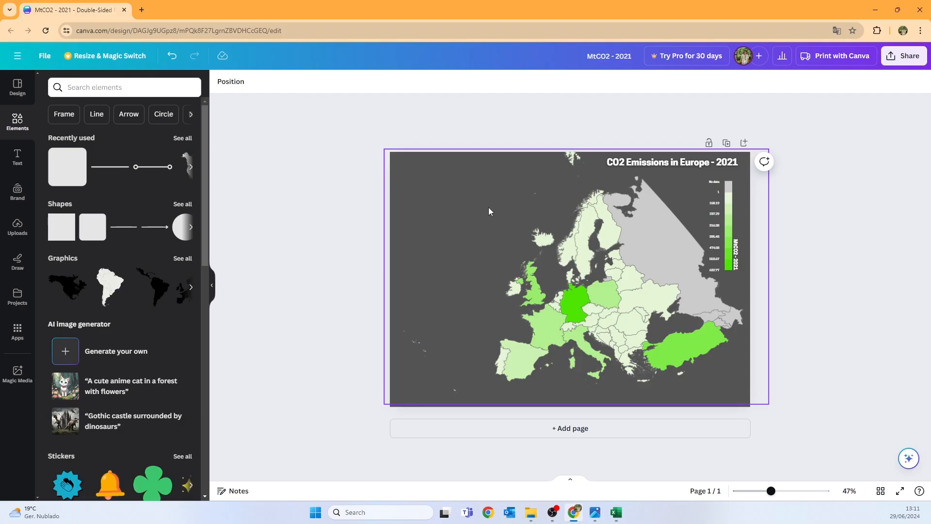
left_click(464, 250)
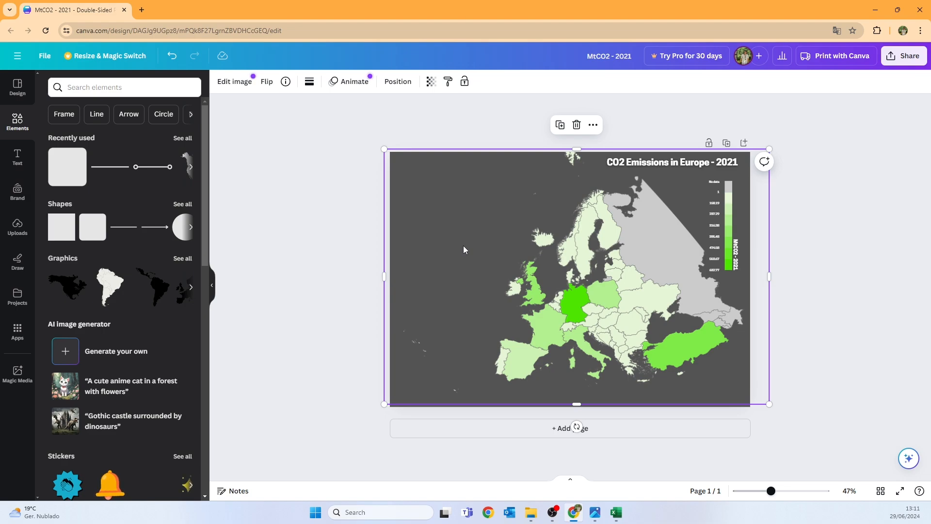
key("ctrl+v")
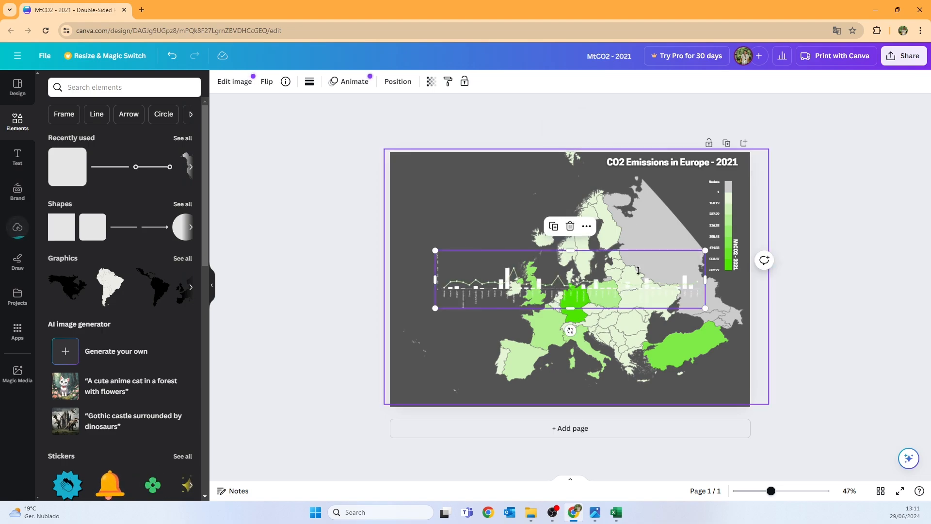
Try the pasted chart rotated vertically along the map's left side, and delete it from the page
left_click_drag(531, 267, 522, 233)
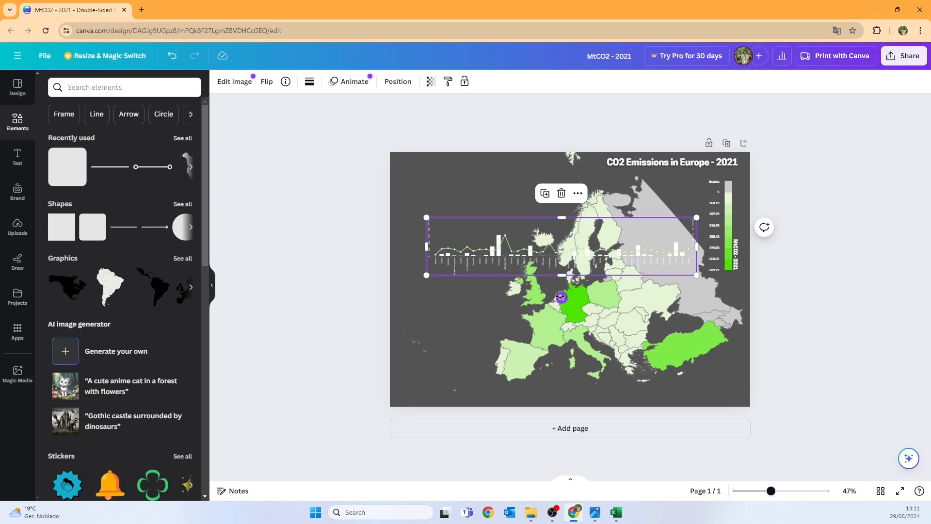
left_click_drag(562, 297, 513, 246)
left_click_drag(565, 185, 438, 213)
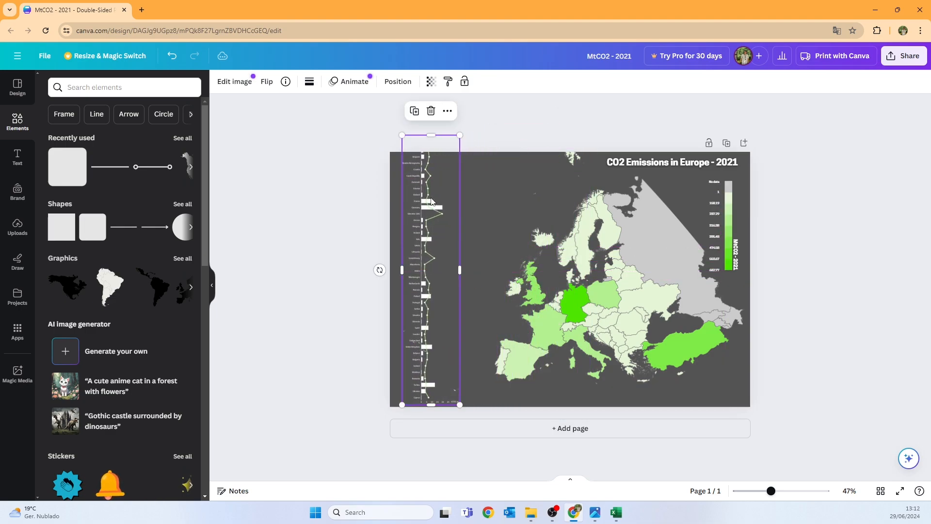
key("Delete")
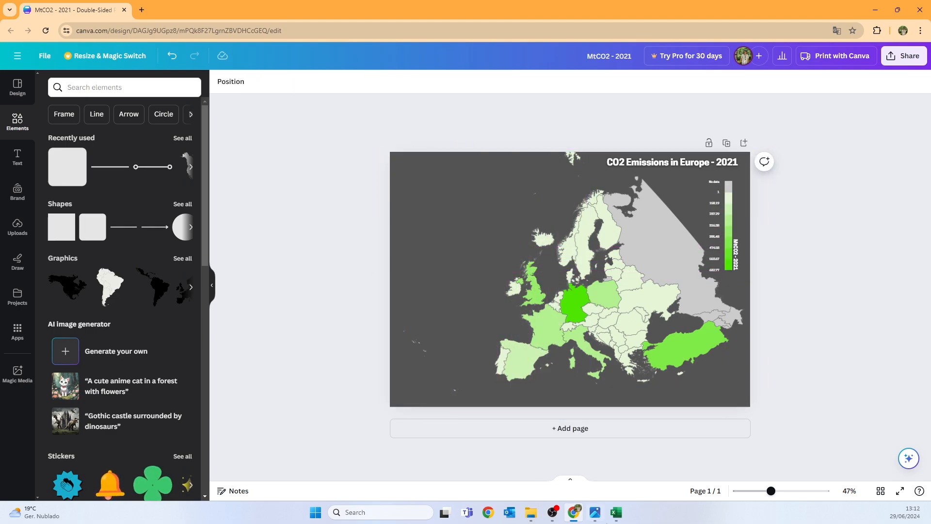
Narrow the chart in Excel to about 30.4 cm wide and paste a copy of it onto the Canva map page
left_click(617, 513)
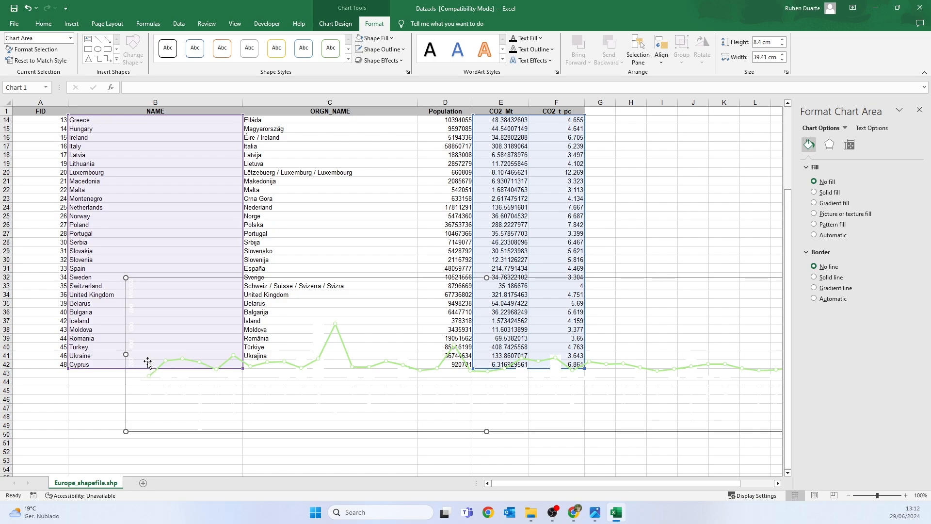
left_click_drag(125, 355, 292, 352)
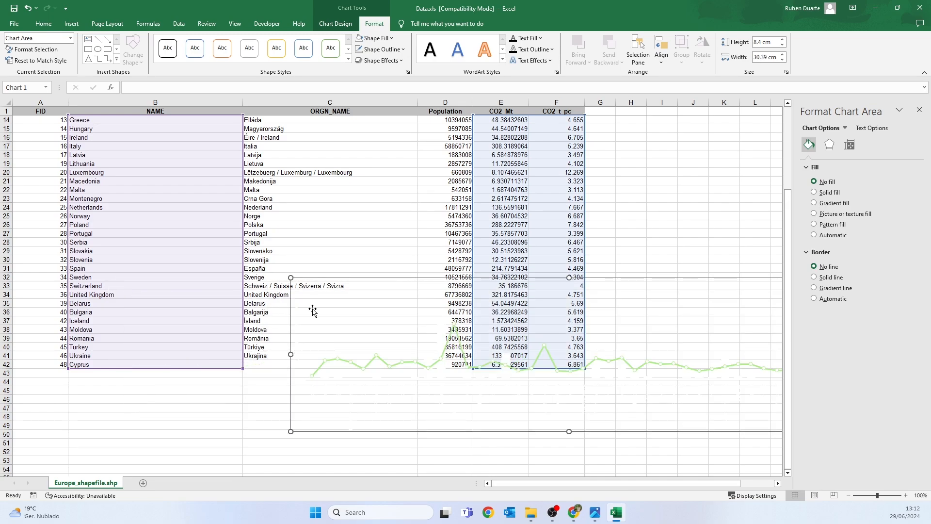
right_click(355, 278)
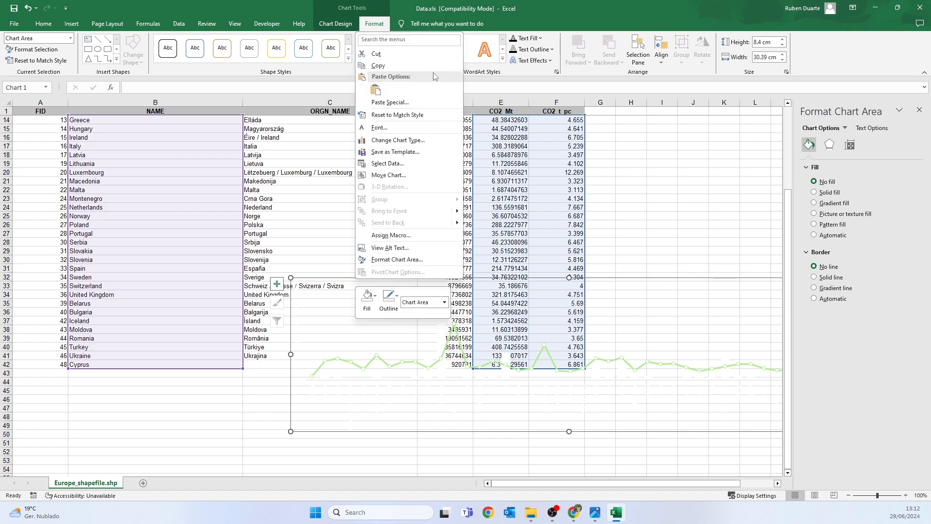
left_click(414, 66)
left_click(879, 7)
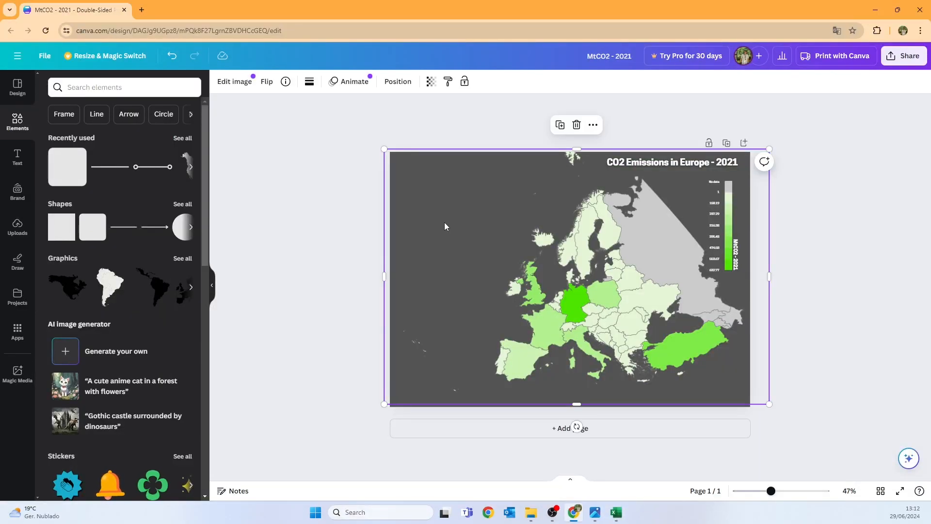
key("ctrl+v")
Rotate the pasted chart vertically, place it along the map's left side and shrink it to fit the page height
left_click_drag(570, 338, 517, 303)
left_click_drag(544, 221, 410, 221)
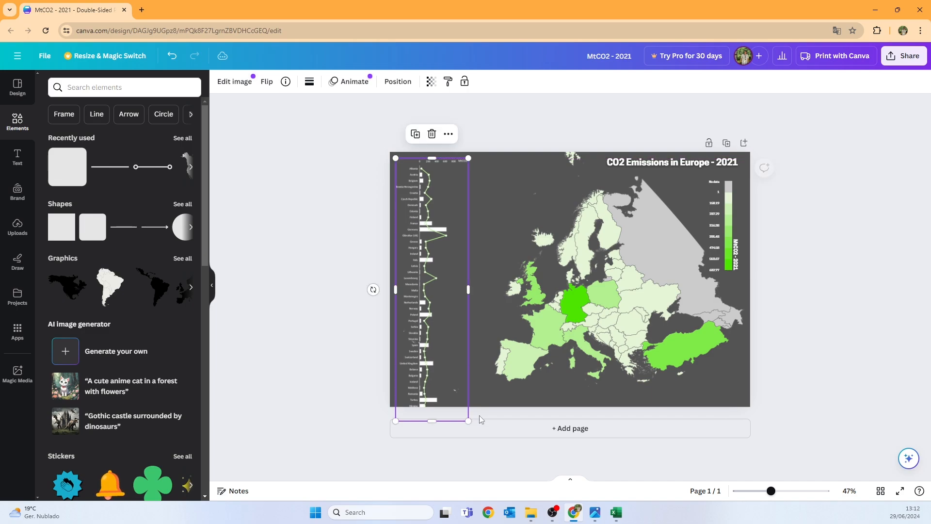
left_click_drag(468, 420, 453, 401)
left_click(342, 191)
Examine the axis titles and values at both ends of the vertical chart, along with its country labels
left_click_drag(777, 491, 794, 493)
key("space")
left_click_drag(569, 229, 585, 306)
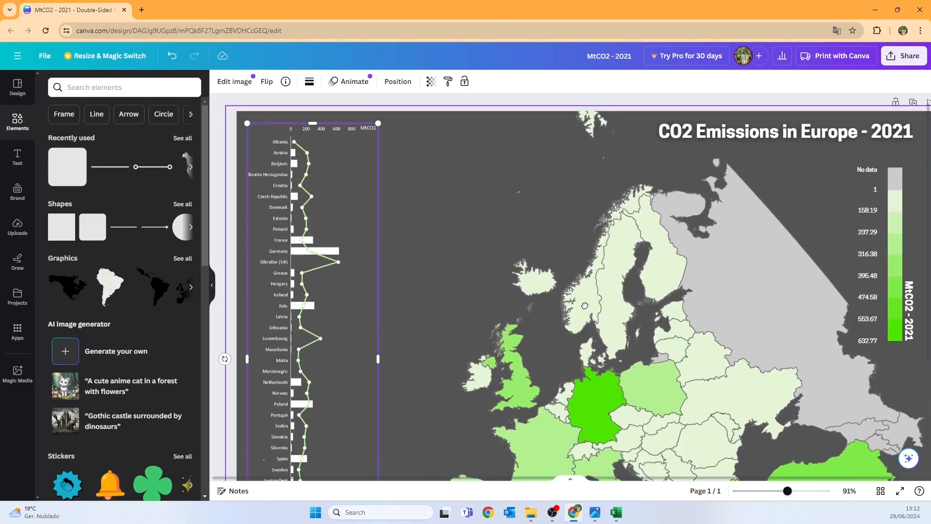
scroll(339, 194, "down", 3)
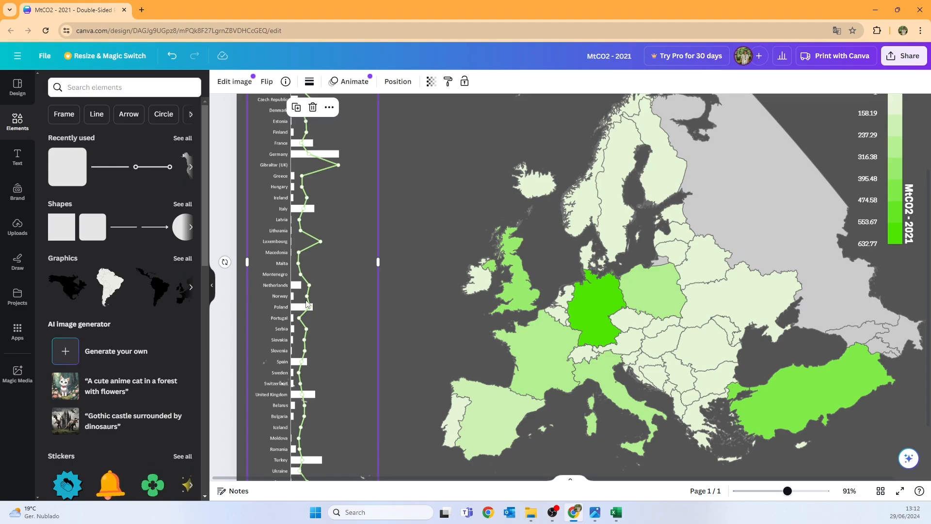
scroll(351, 215, "up", 3)
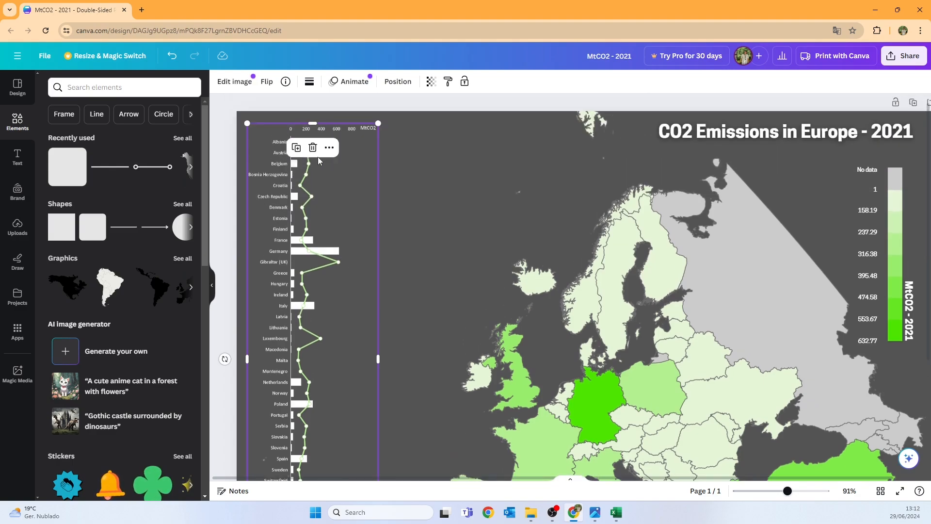
scroll(357, 337, "down", 5)
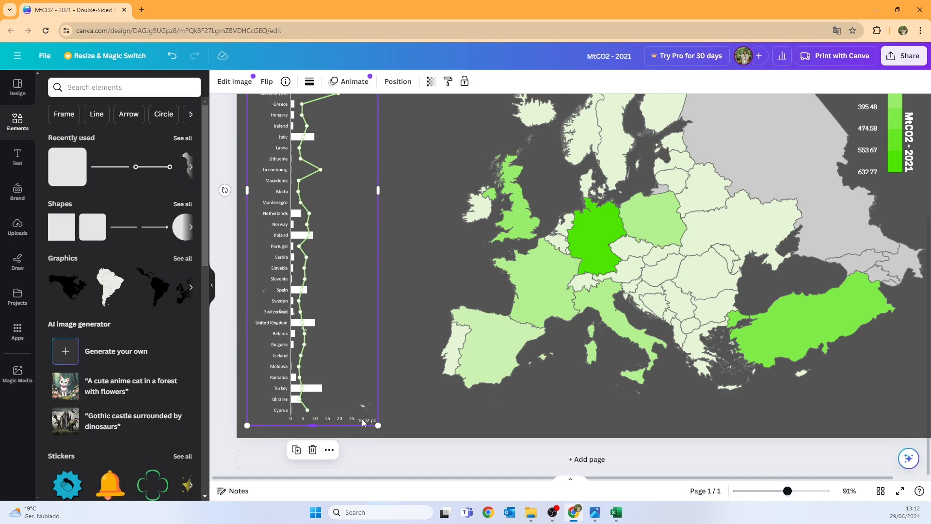
left_click(388, 422)
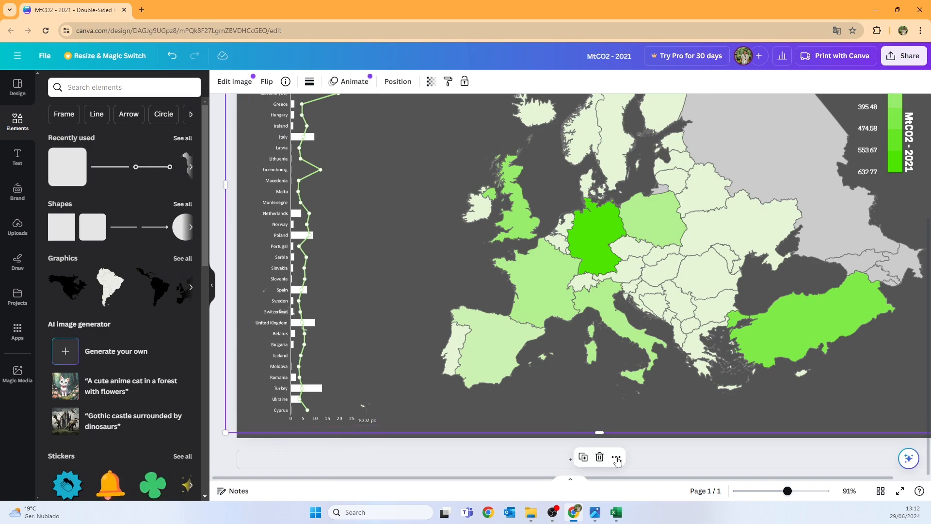
In Excel, adjust the position of the chart's secondary vertical axis title and reselect the whole chart
left_click(616, 512)
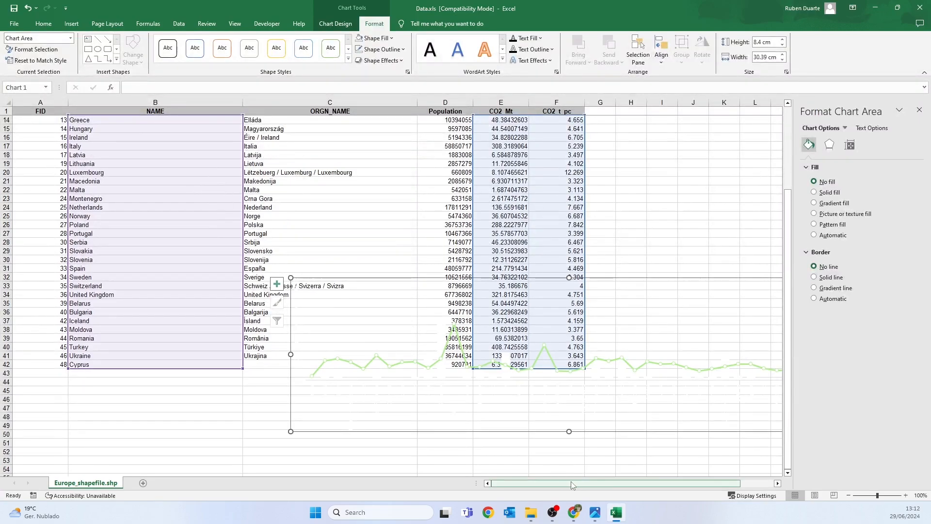
left_click_drag(624, 485, 659, 486)
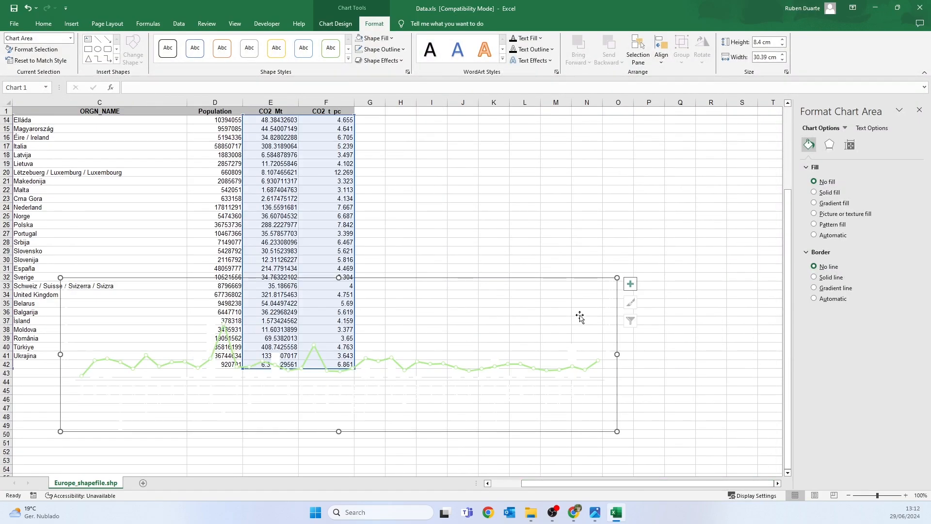
left_click(611, 286)
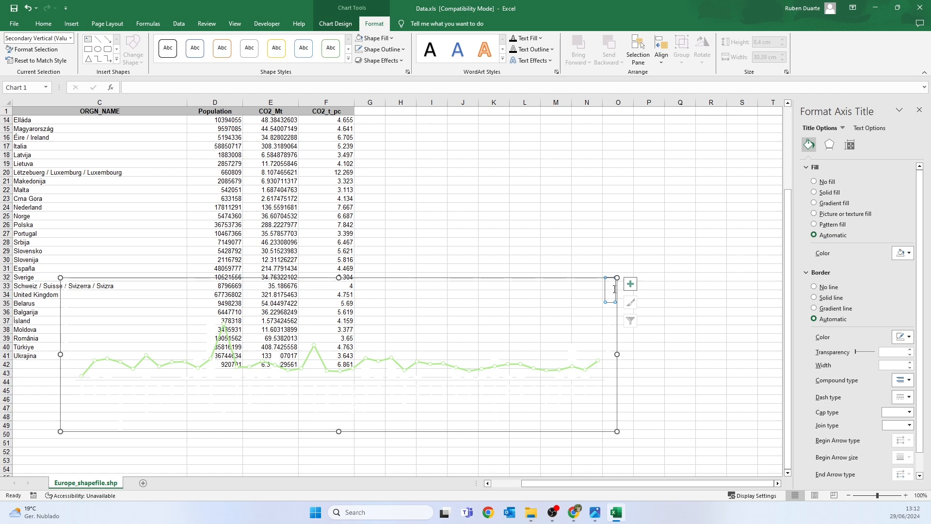
left_click(613, 289)
left_click(617, 297)
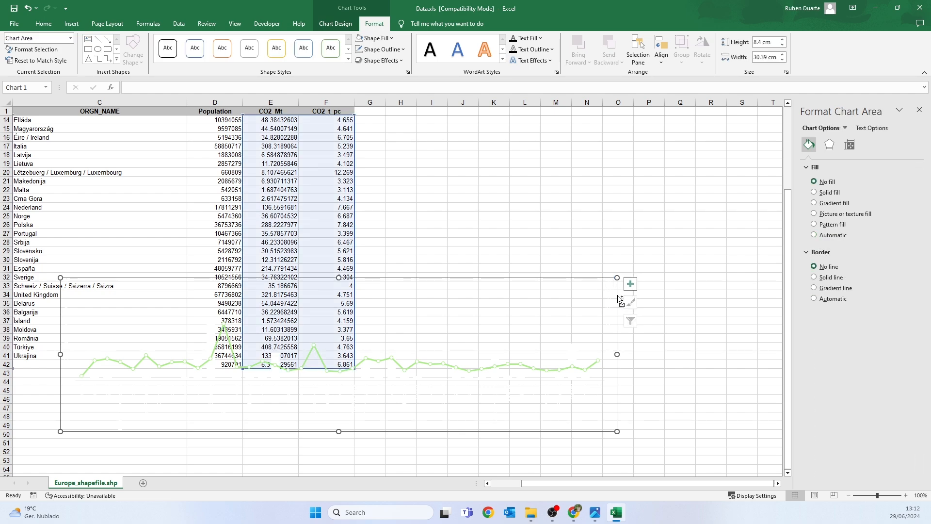
Back in Canva, replace the old chart on the map page with the updated copy and rotate it vertically
left_click(875, 7)
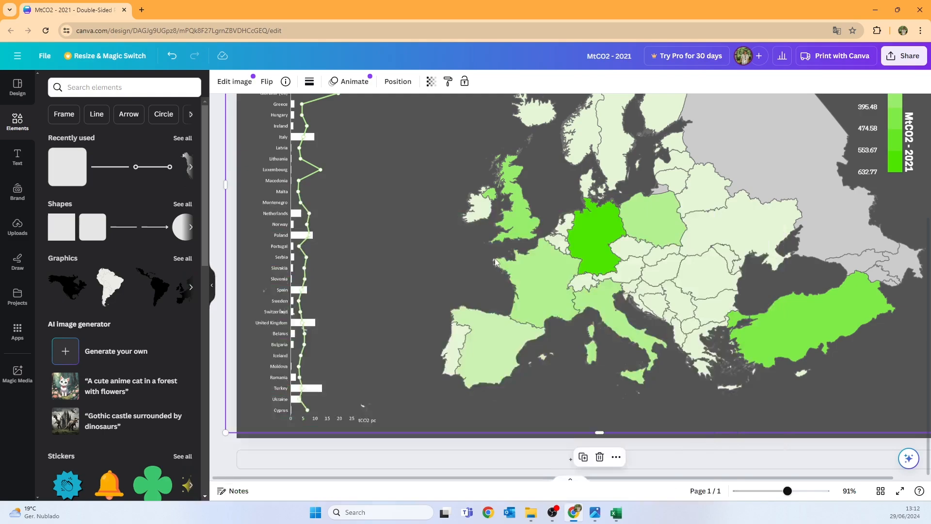
left_click(318, 248)
key("Delete")
scroll(394, 335, "up", 1)
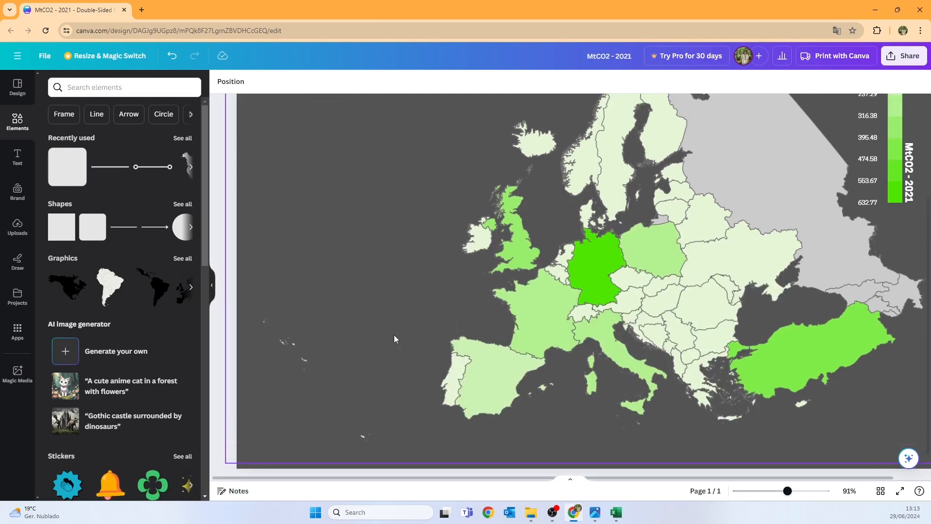
scroll(394, 338, "up", 2)
left_click(322, 129)
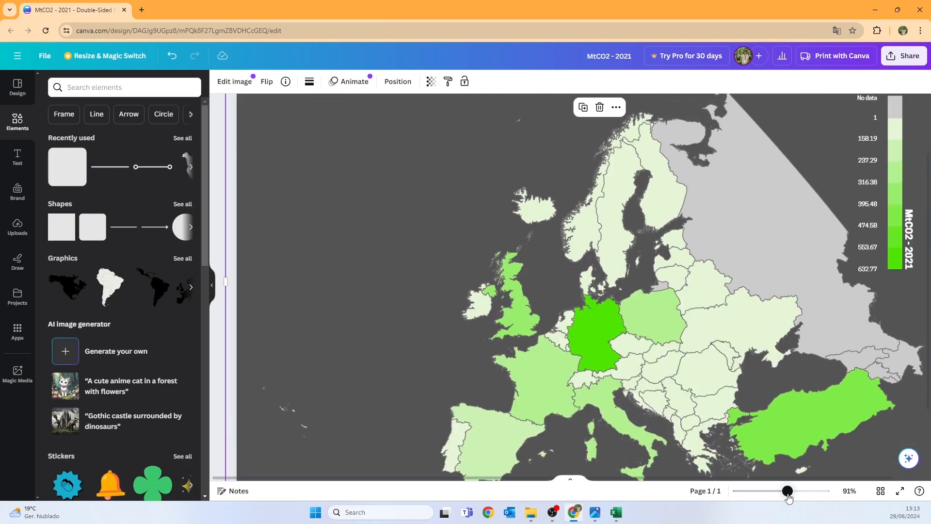
left_click_drag(788, 494, 782, 494)
left_click_drag(569, 365, 492, 286)
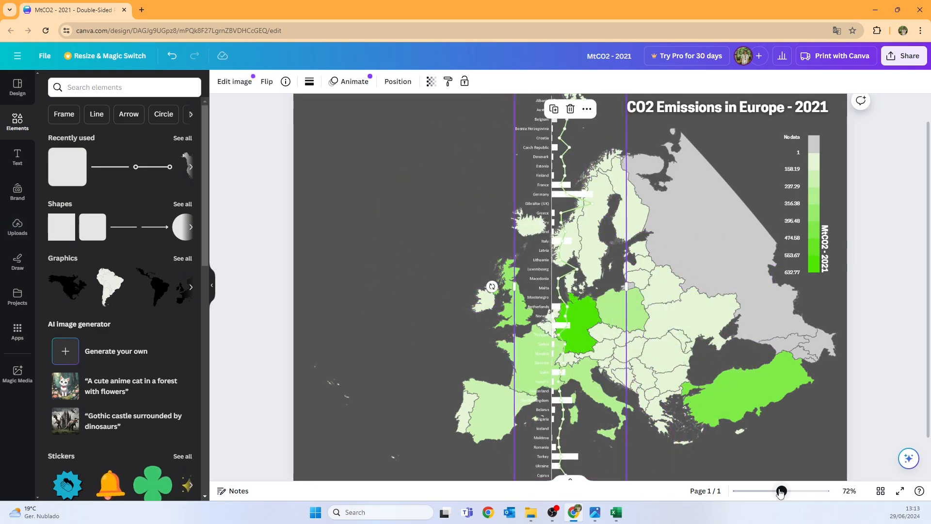
Place the vertical chart along the map's left side and scale it down to fit within the page height
left_click_drag(781, 491, 770, 491)
left_click_drag(549, 217, 412, 217)
left_click_drag(475, 407, 460, 389)
left_click(571, 164)
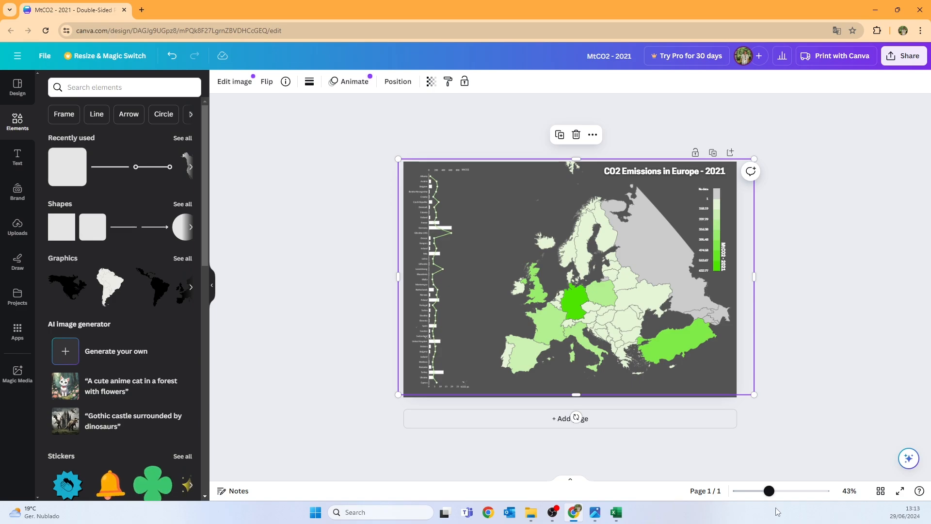
left_click_drag(790, 492, 787, 492)
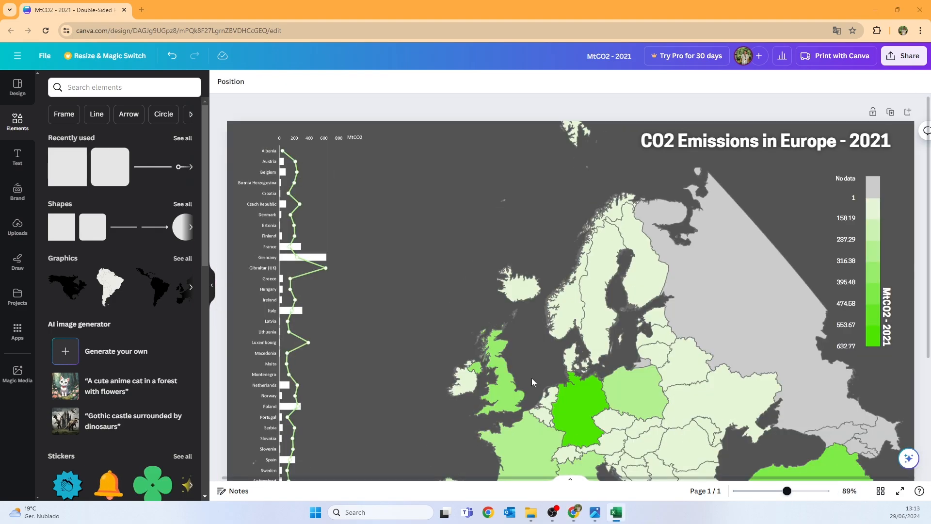
In Excel, move the chart higher on the sheet and add a legend at the bottom of the chart
left_click(616, 512)
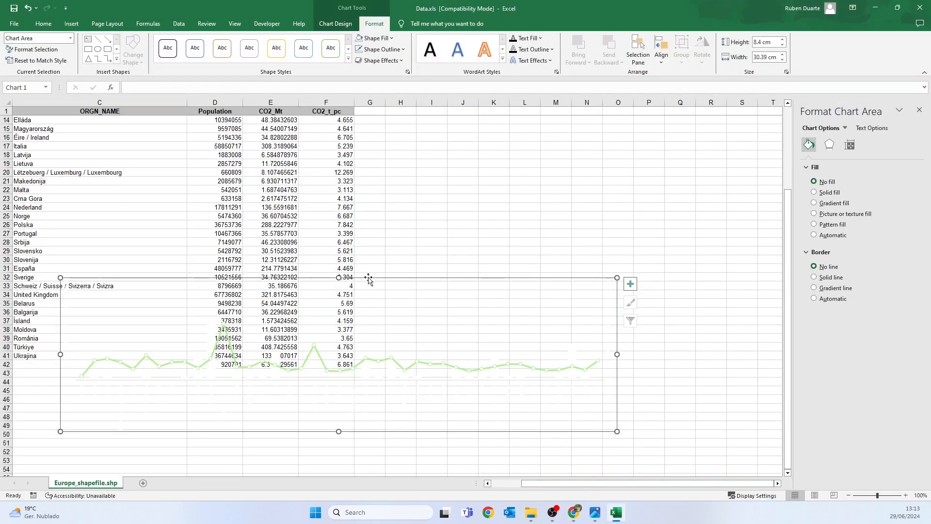
left_click_drag(368, 279, 438, 183)
left_click(336, 24)
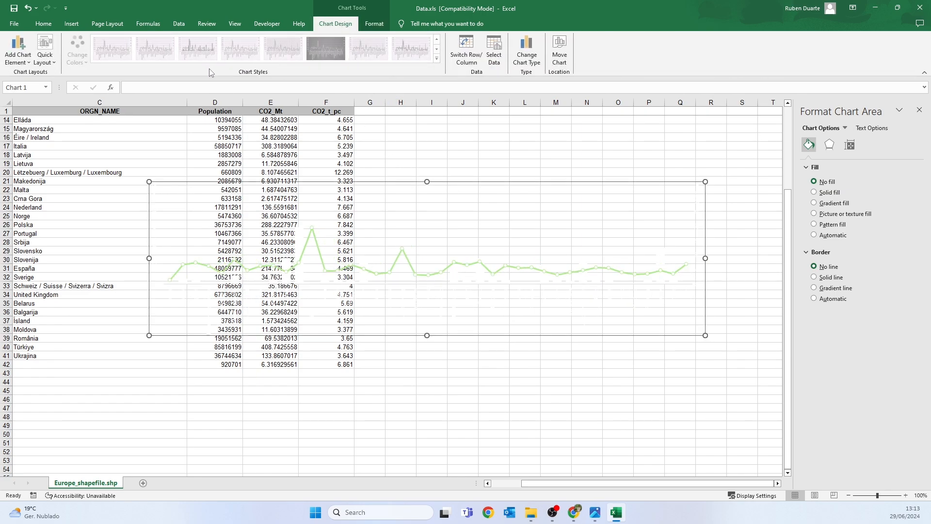
left_click(17, 51)
mouse_move(31, 146)
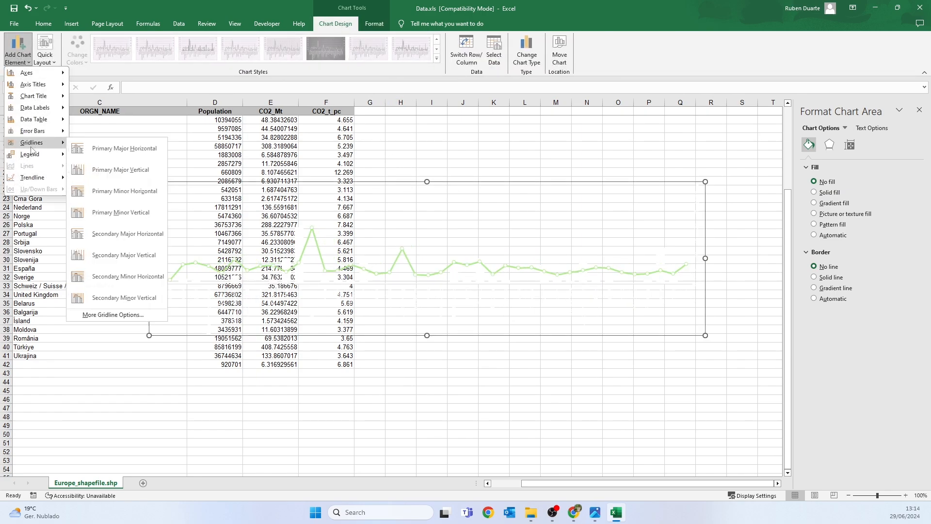
left_click(100, 244)
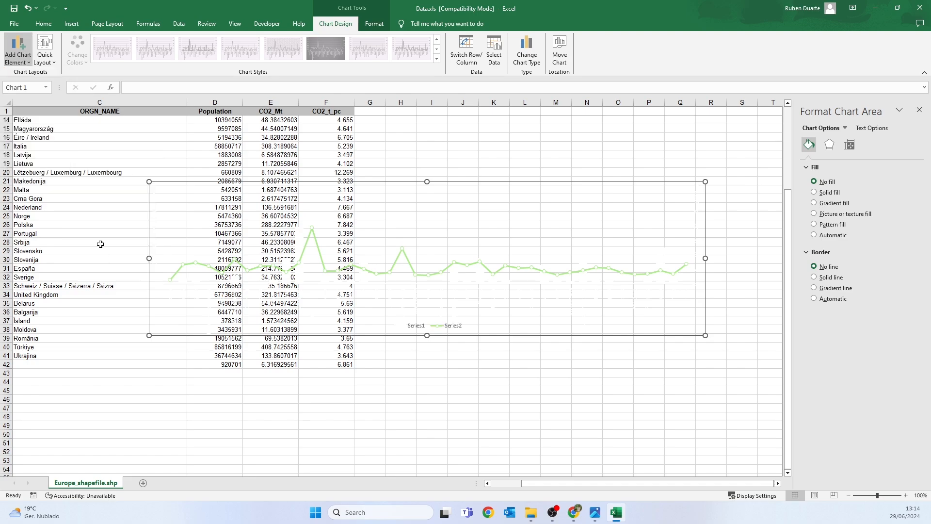
Move the chart further right and lower on the sheet, and name its first data series from the CO2_Mt header cell
left_click_drag(473, 340, 598, 359)
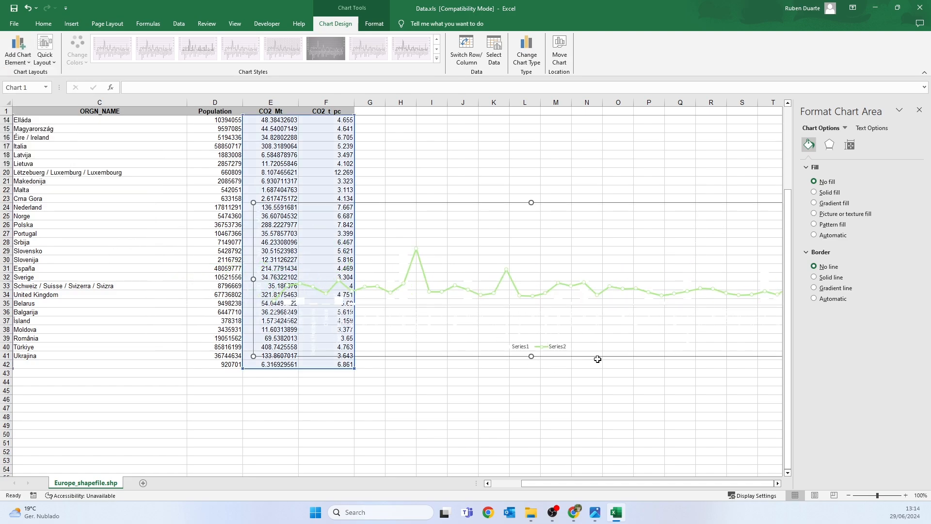
right_click(482, 356)
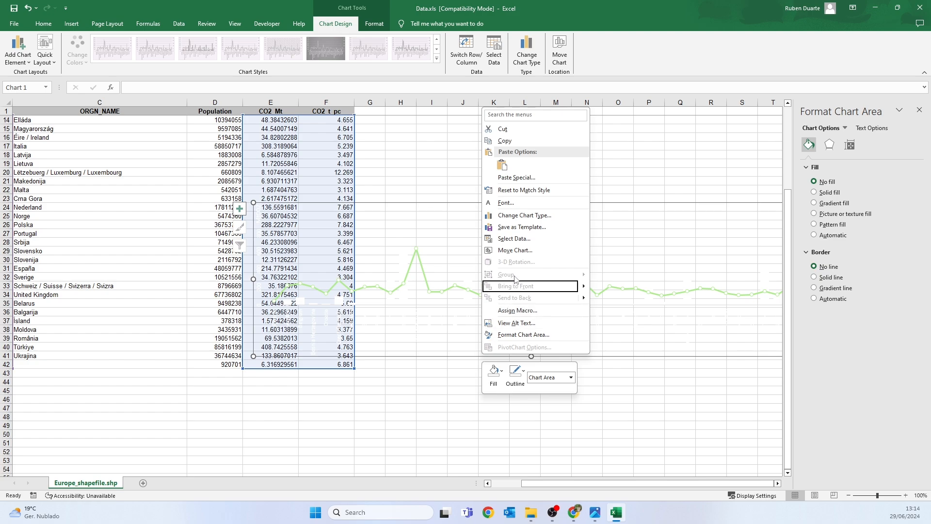
left_click(500, 238)
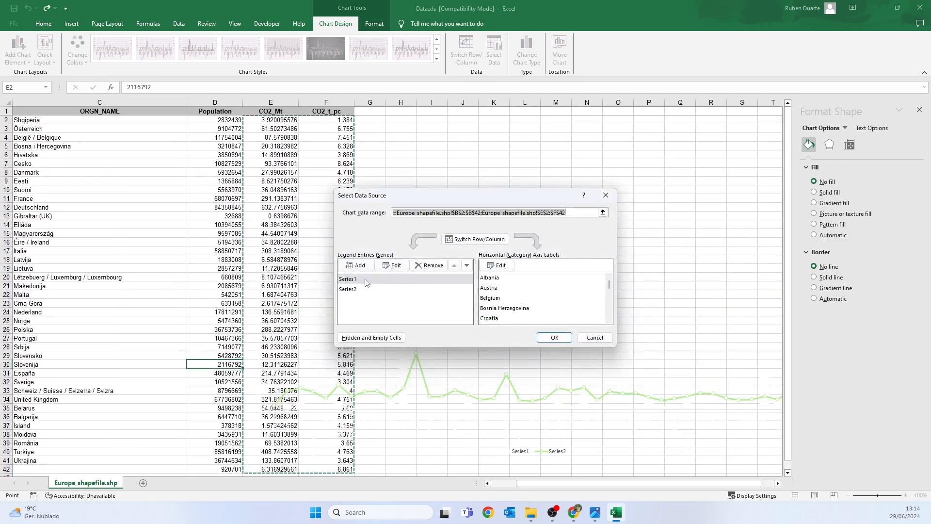
left_click(392, 267)
left_click(271, 112)
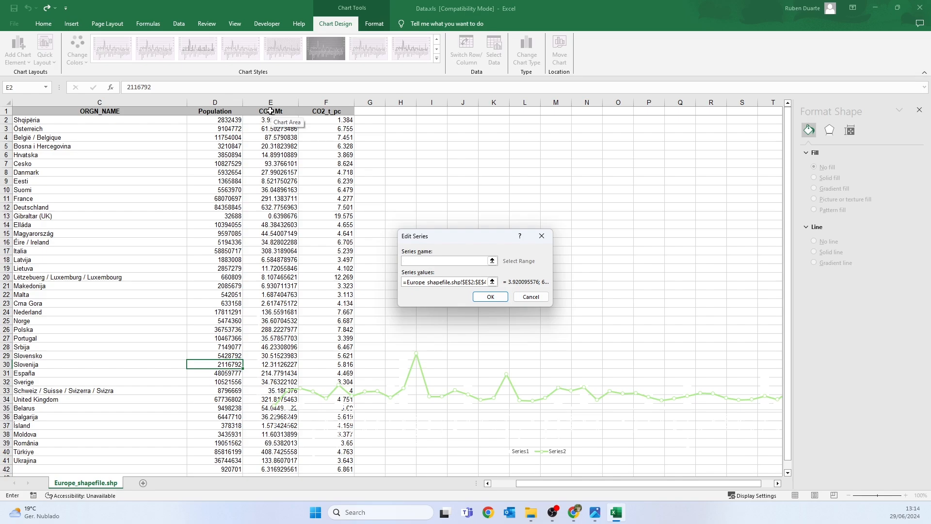
left_click(490, 297)
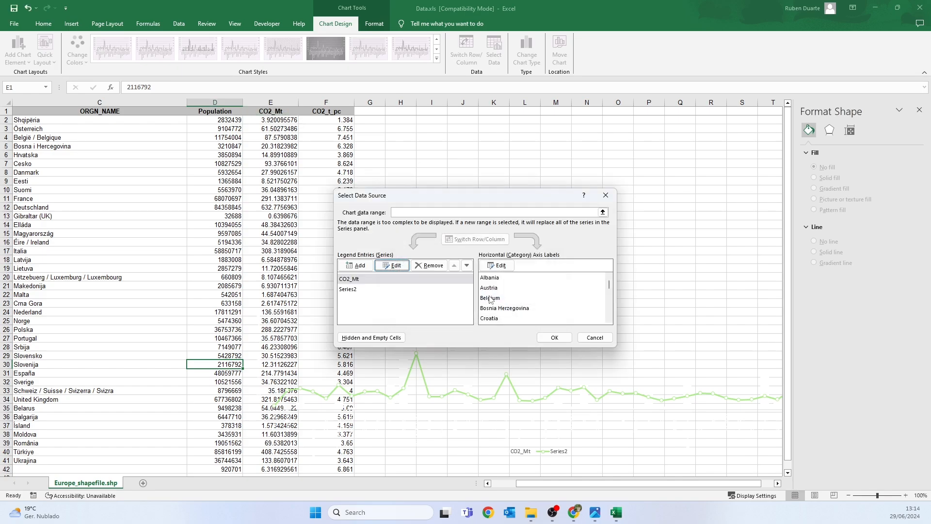
Name the second data series from the CO2_t_pc header cell and apply the chart's data source changes
left_click(357, 289)
left_click(393, 265)
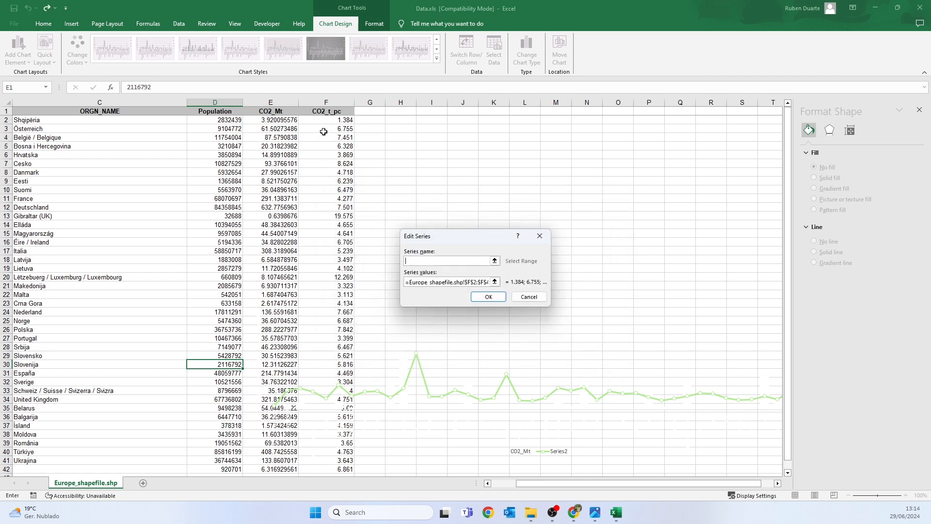
left_click(326, 112)
left_click(488, 297)
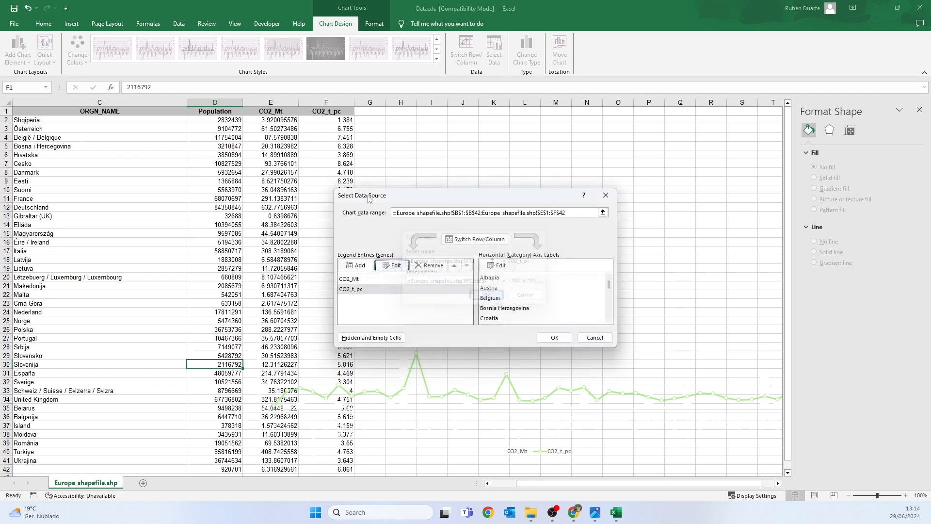
left_click(554, 337)
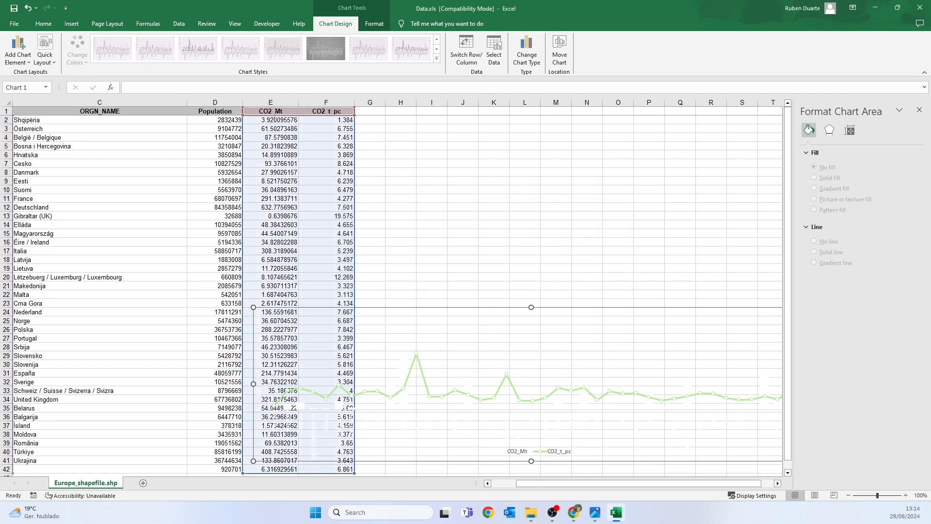
Rename the CO2_Mt header cell to MtCO2 and the CO2_t_pc header cell to tCO2 pc
left_click(424, 144)
double_click(275, 111)
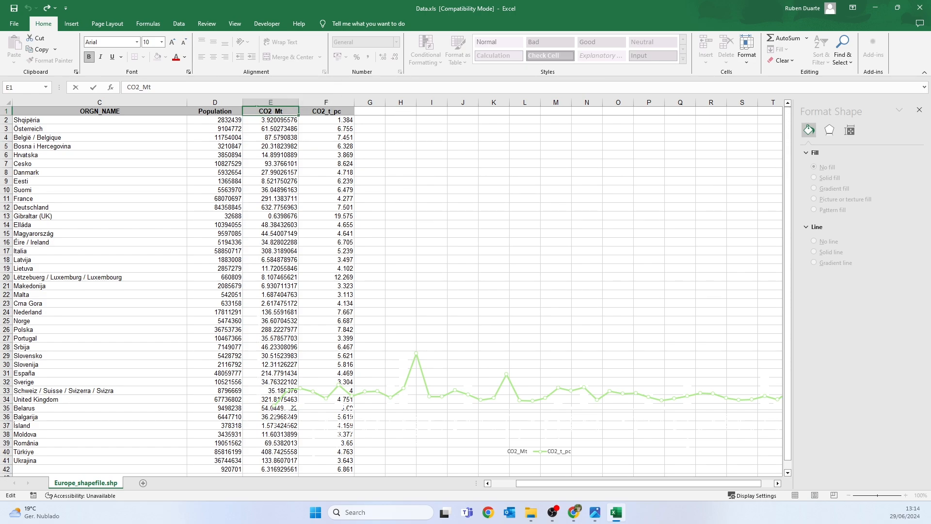
left_click_drag(283, 111, 257, 112)
key("BackSpace")
left_click(336, 109)
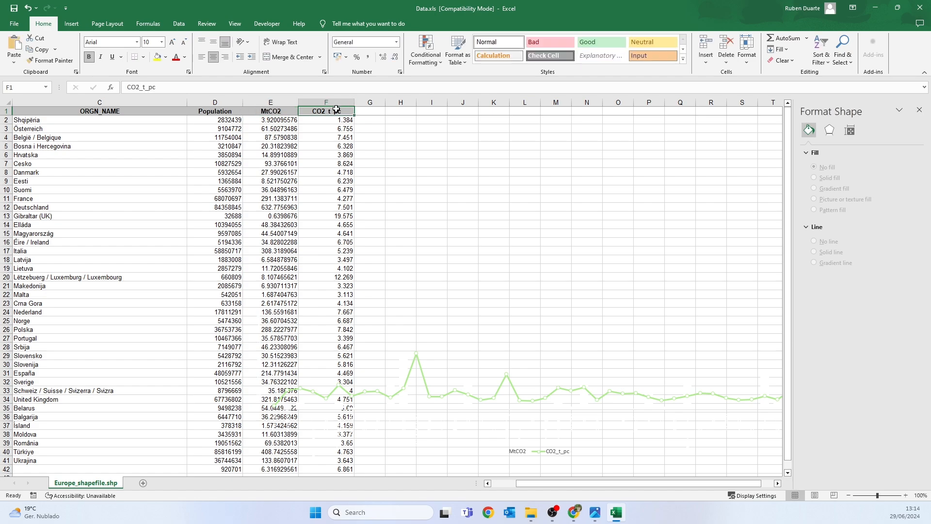
type("t")
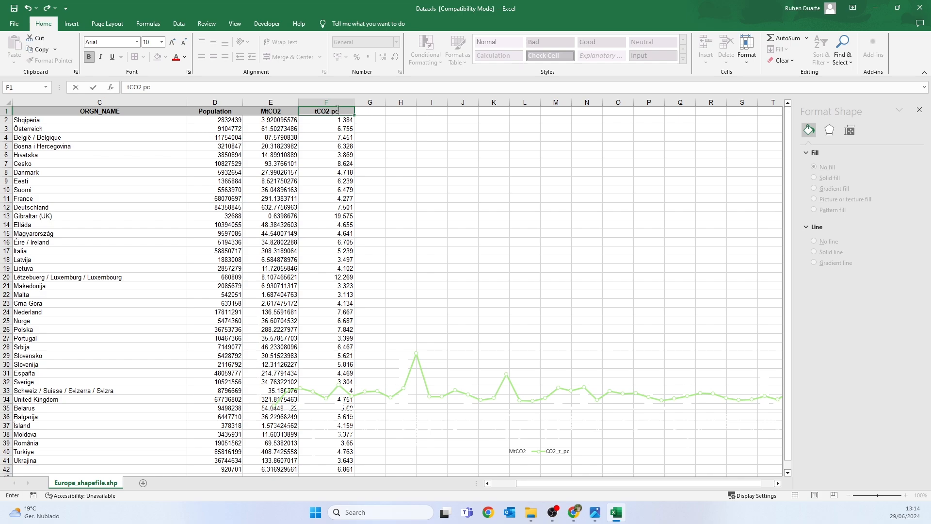
left_click(579, 172)
Copy the chart into Canva, crop the copy down to its legend, and place it beside the top of the vertical chart
scroll(582, 243, "down", 1)
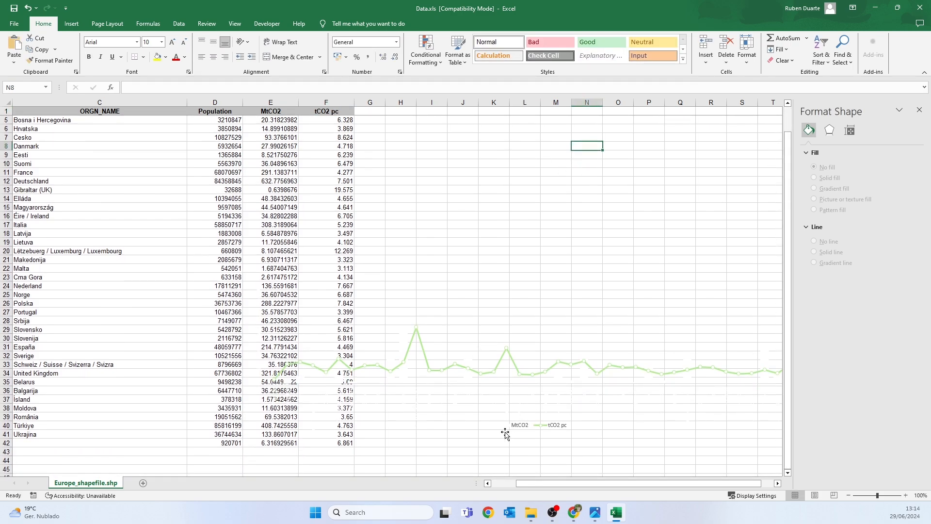
left_click(486, 430)
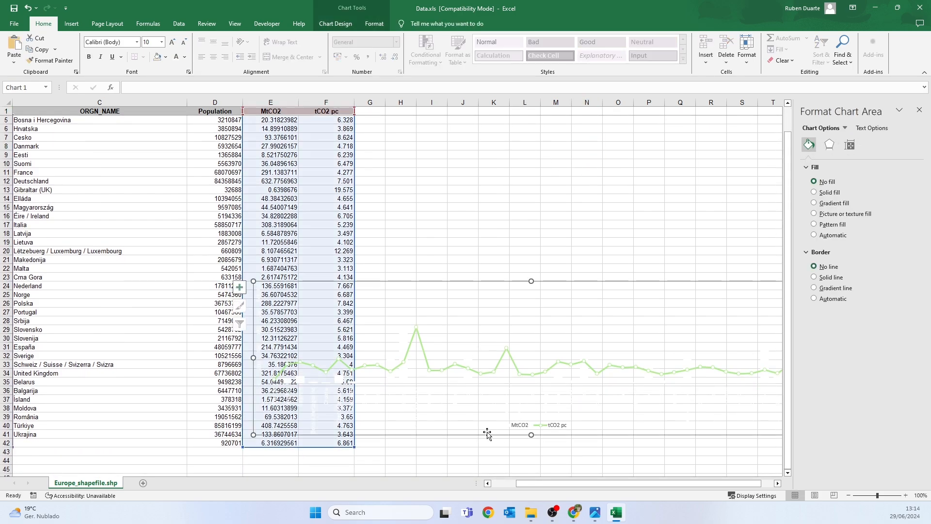
left_click(574, 512)
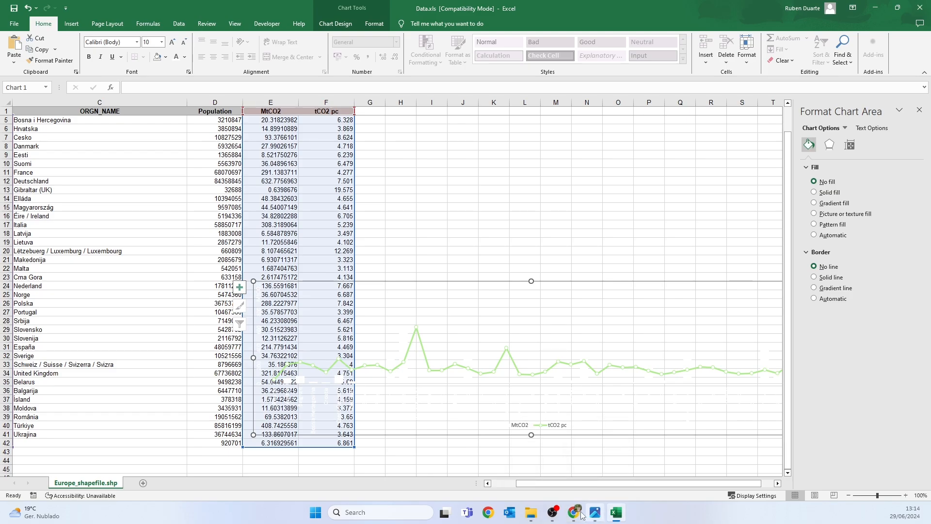
left_click(437, 225)
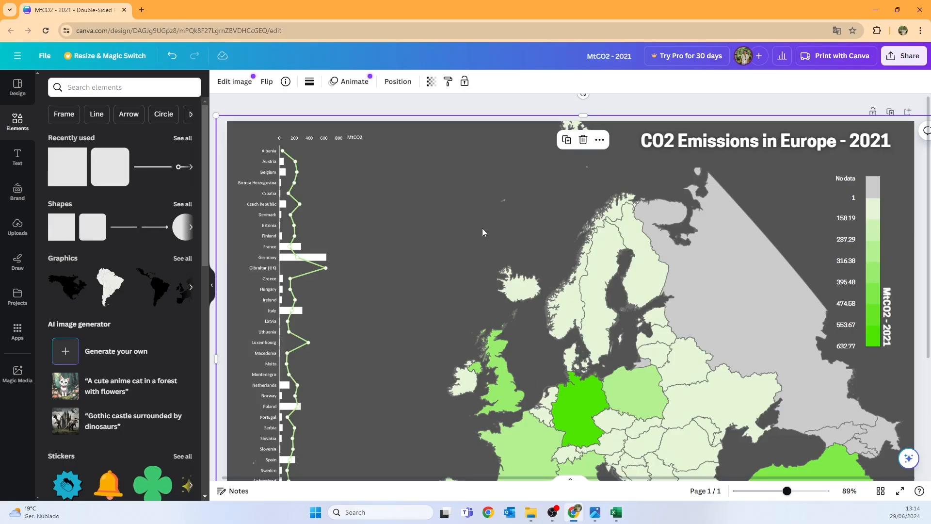
key("ctrl+v")
left_click_drag(320, 364, 543, 368)
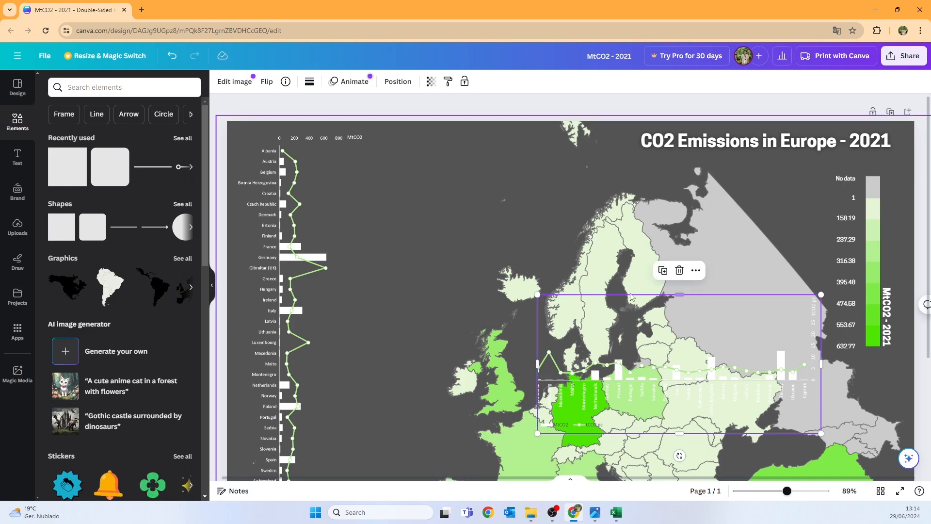
left_click_drag(679, 295, 678, 422)
left_click_drag(815, 430, 363, 195)
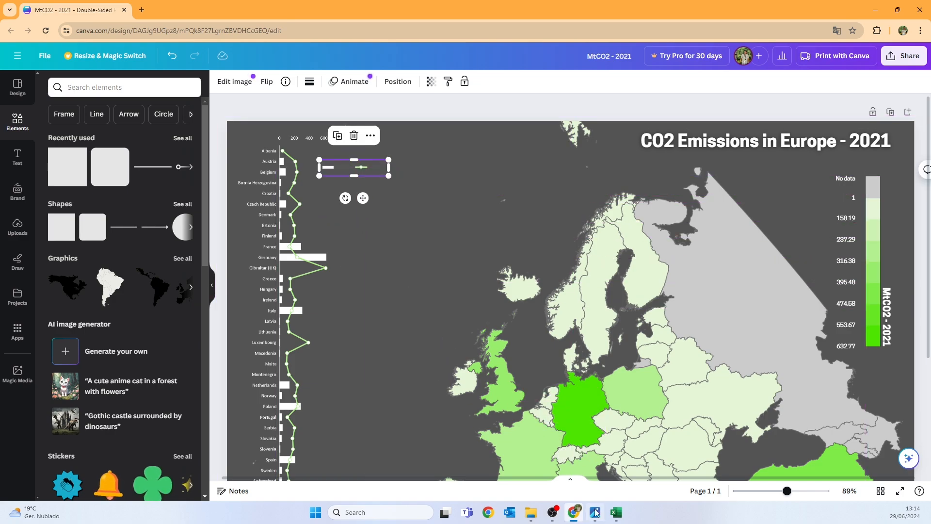
In Excel, change the chart legend's text colour to white and copy the whole chart again
left_click(616, 512)
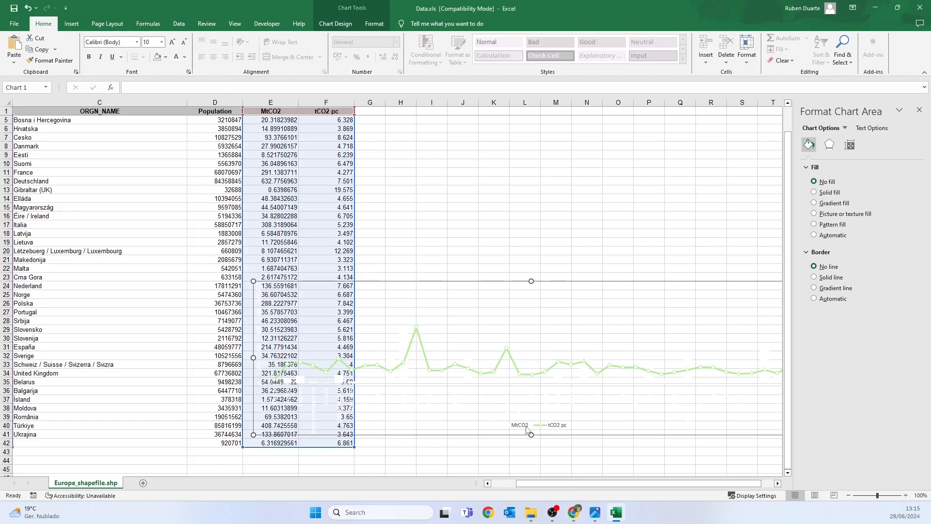
left_click(528, 429)
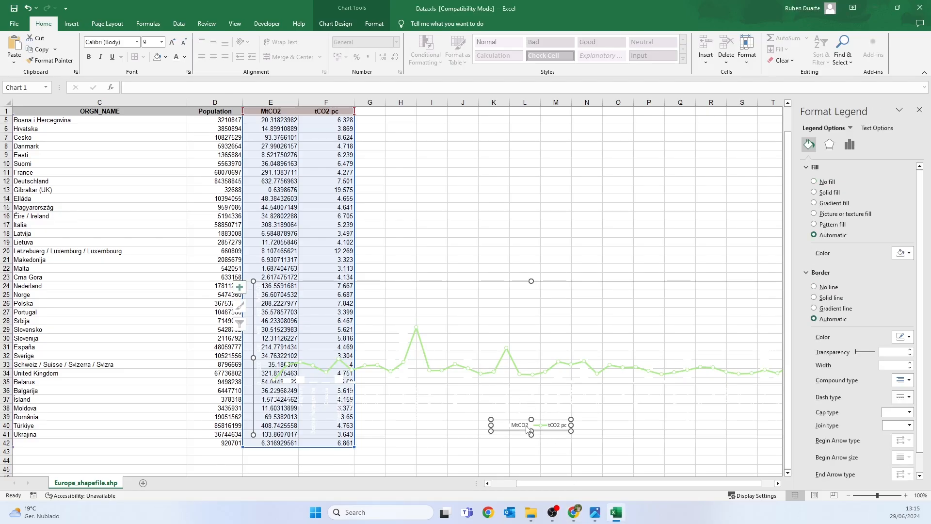
left_click(178, 58)
left_click(588, 437)
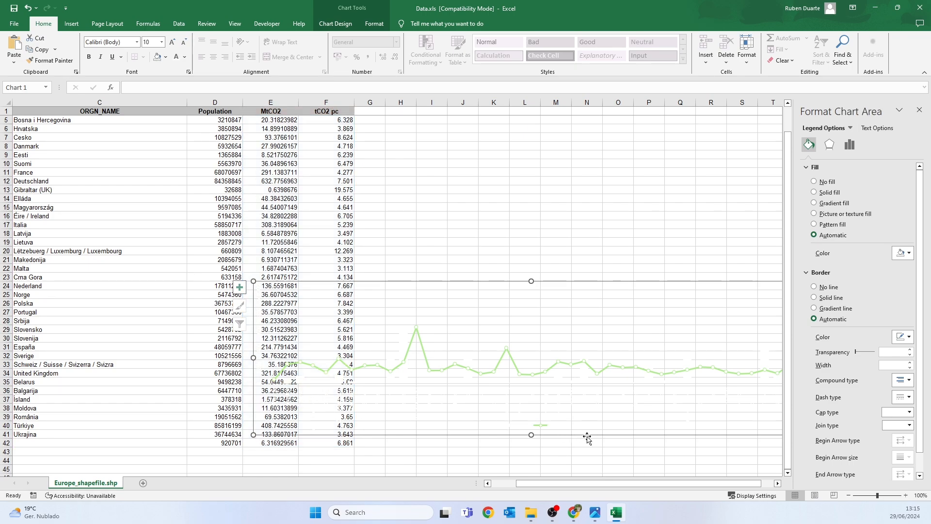
In Canva, delete the cropped legend image and paste the updated chart copy onto the map page
key("alt+Tab")
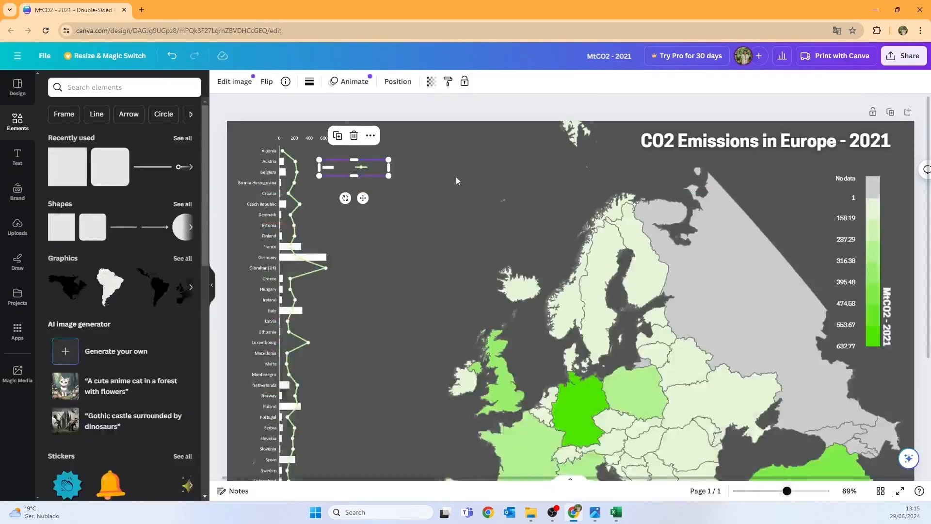
left_click(384, 165)
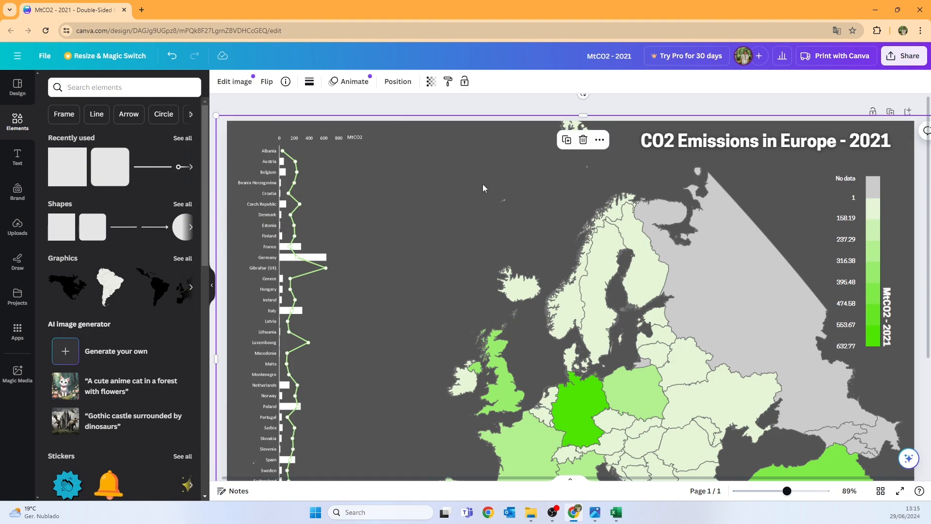
key("ctrl+v")
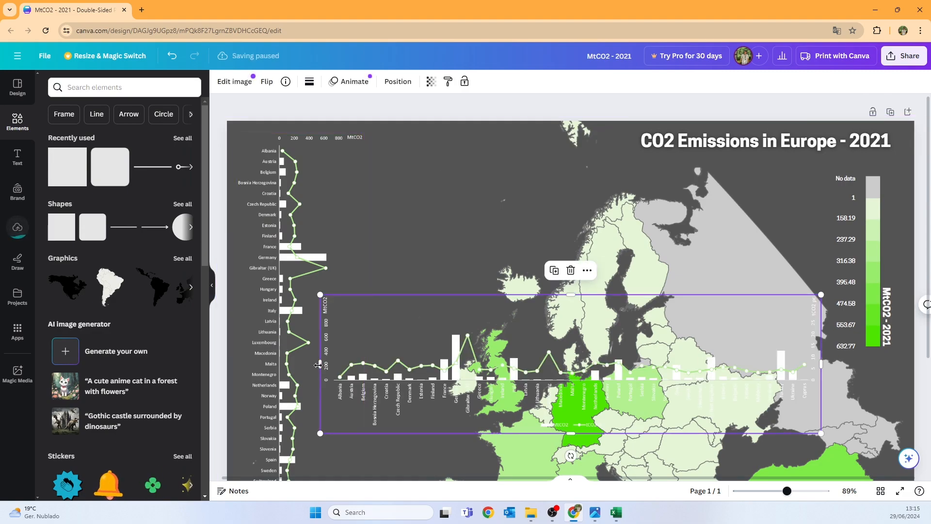
Crop the pasted chart down to its legend and place it beside the top of the vertical chart
left_click_drag(513, 384, 532, 384)
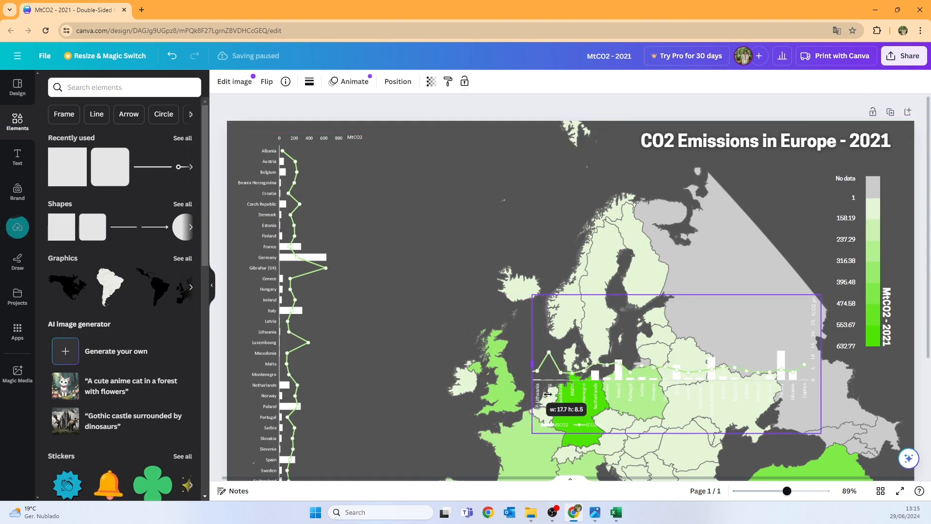
left_click_drag(816, 382, 608, 370)
left_click_drag(561, 294, 560, 418)
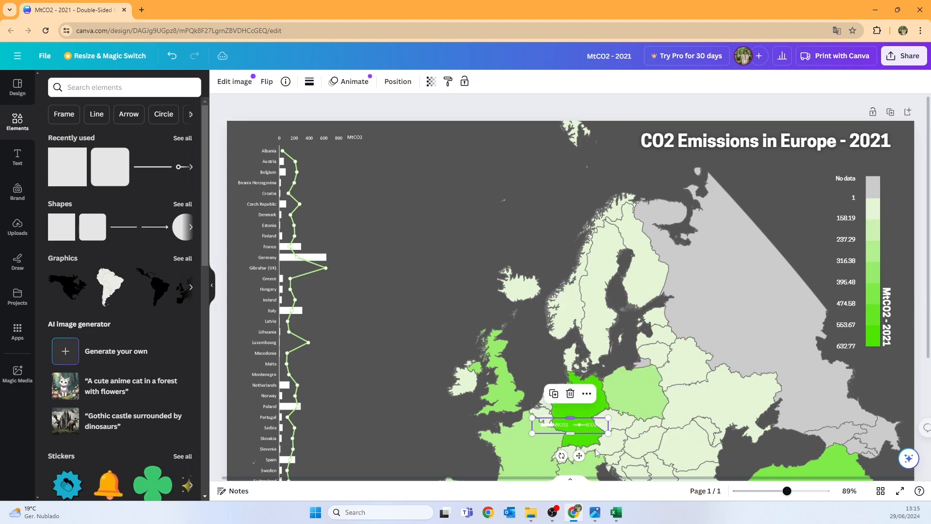
left_click_drag(582, 455, 341, 184)
left_click(351, 186)
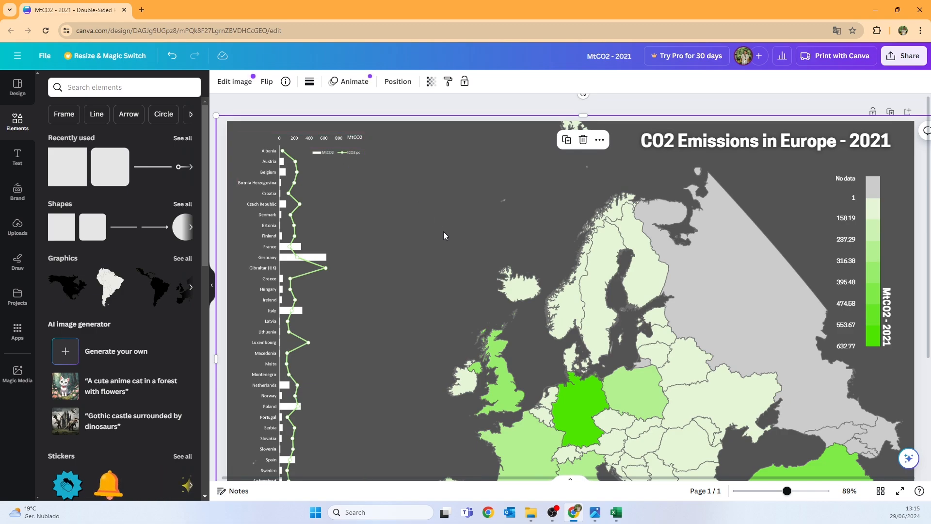
Add a straight line to the map page and open the full collection of lines and shapes
scroll(451, 262, "down", 3)
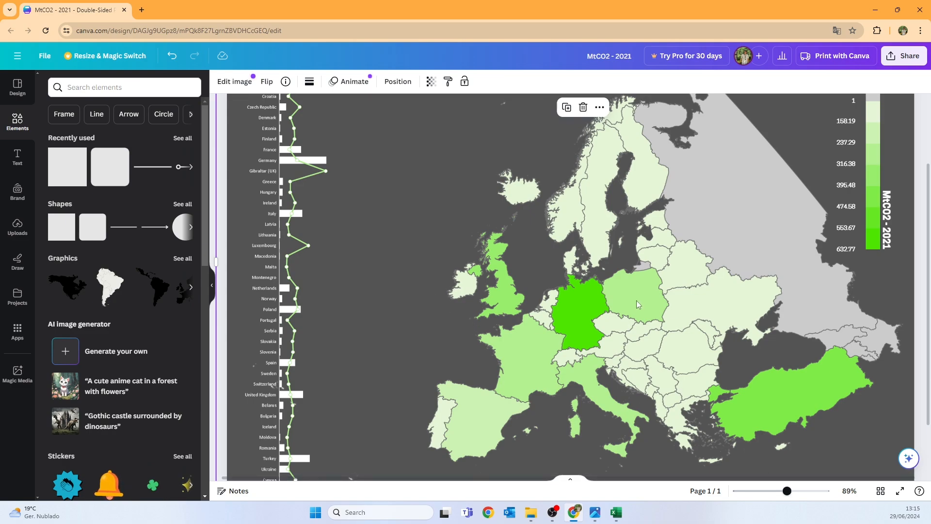
scroll(635, 298, "up", 3)
scroll(631, 292, "down", 4)
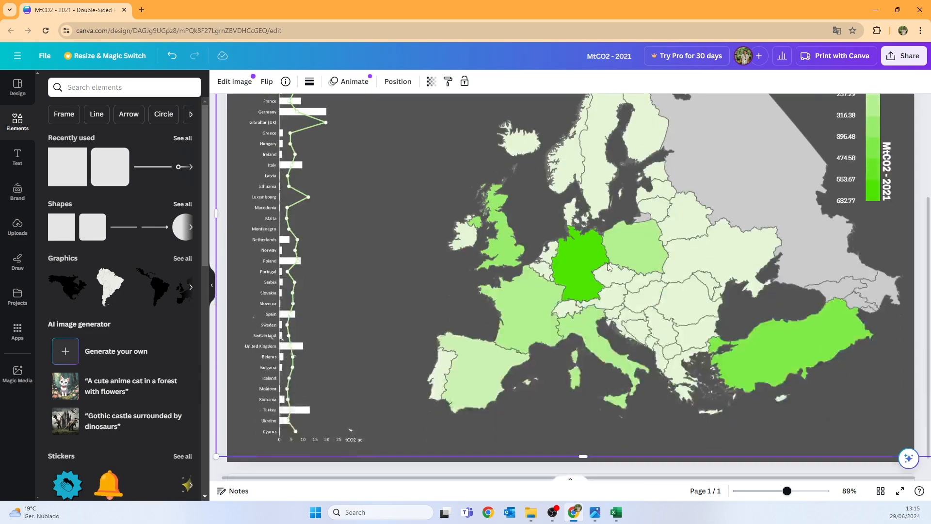
left_click(153, 168)
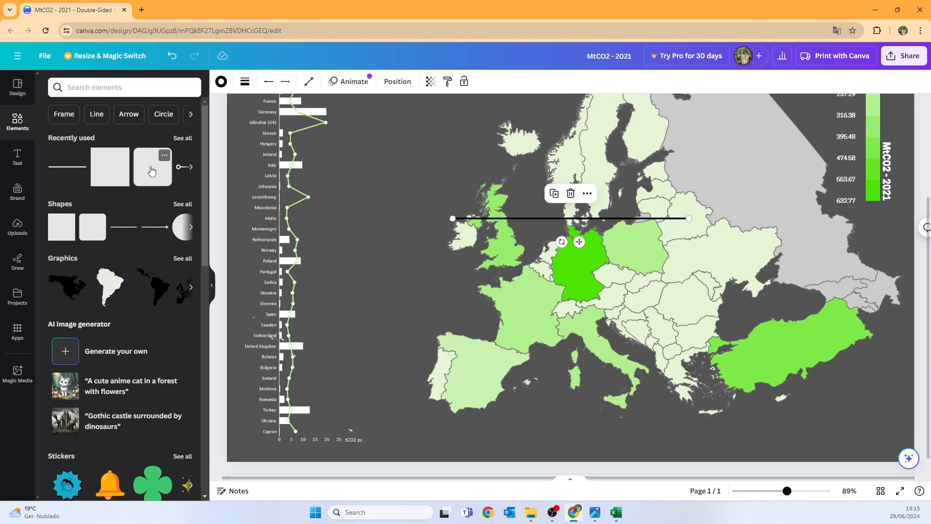
left_click(17, 126)
left_click(182, 204)
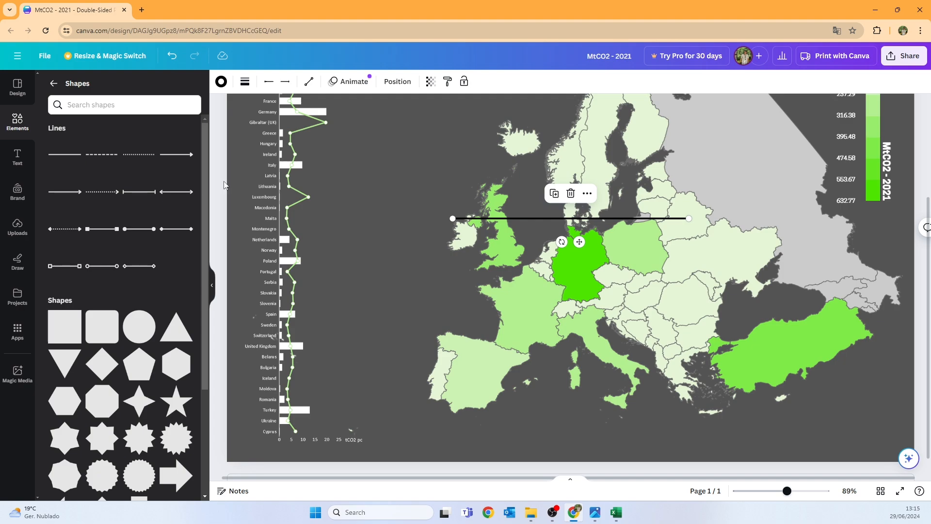
Set the weight of the new line to 3
left_click(539, 223)
left_click(539, 219)
left_click(245, 84)
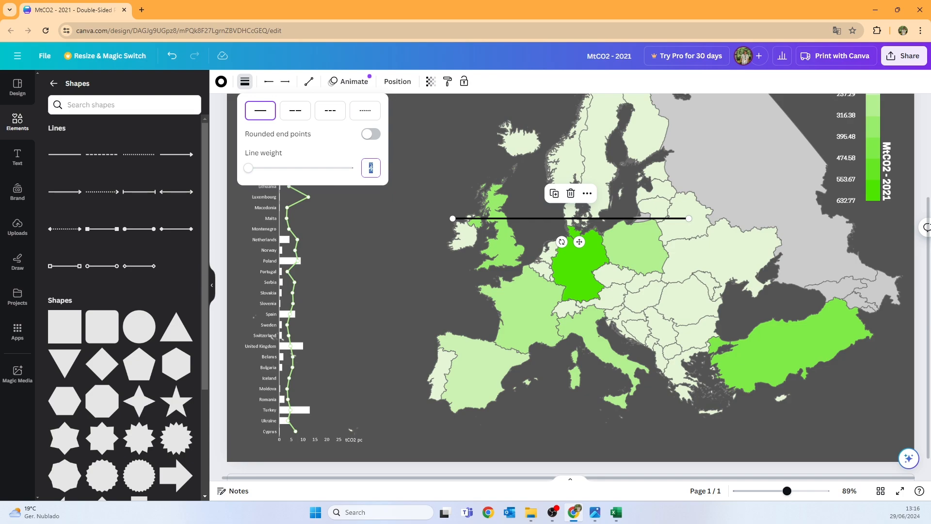
type("2")
key("Return")
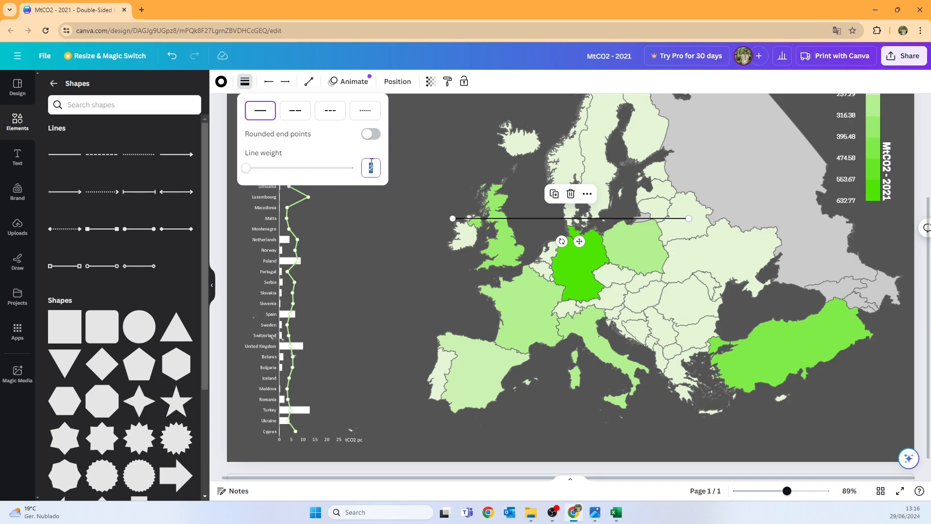
left_click(373, 164)
key("Return")
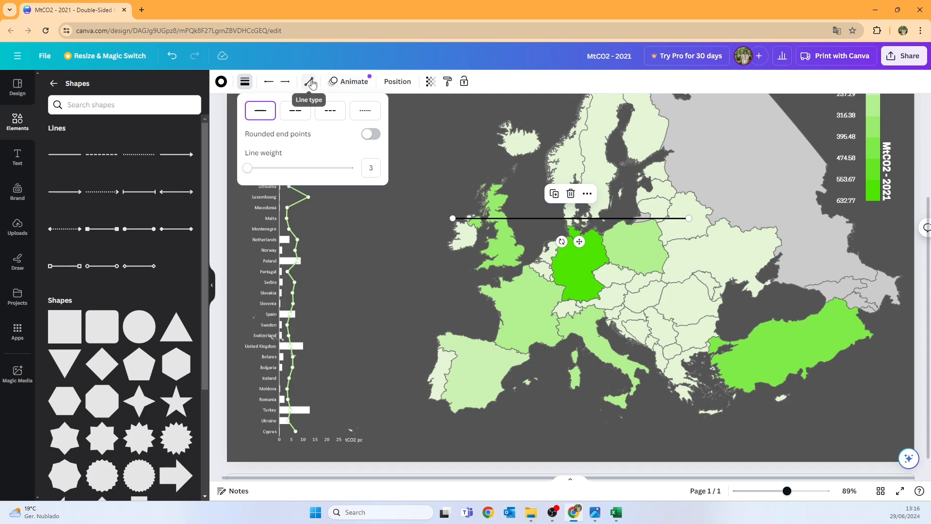
Give the new line an open-circle start point and colour it white
left_click(270, 82)
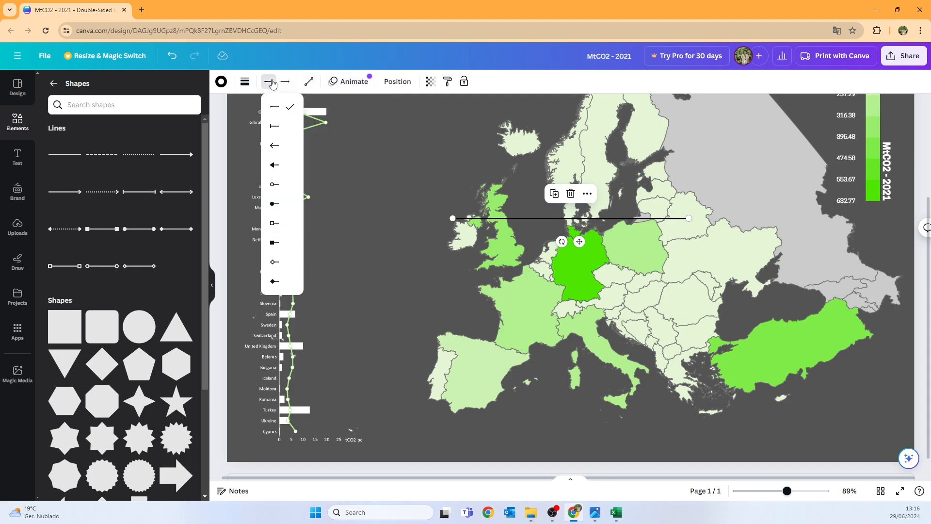
left_click(275, 190)
left_click(221, 82)
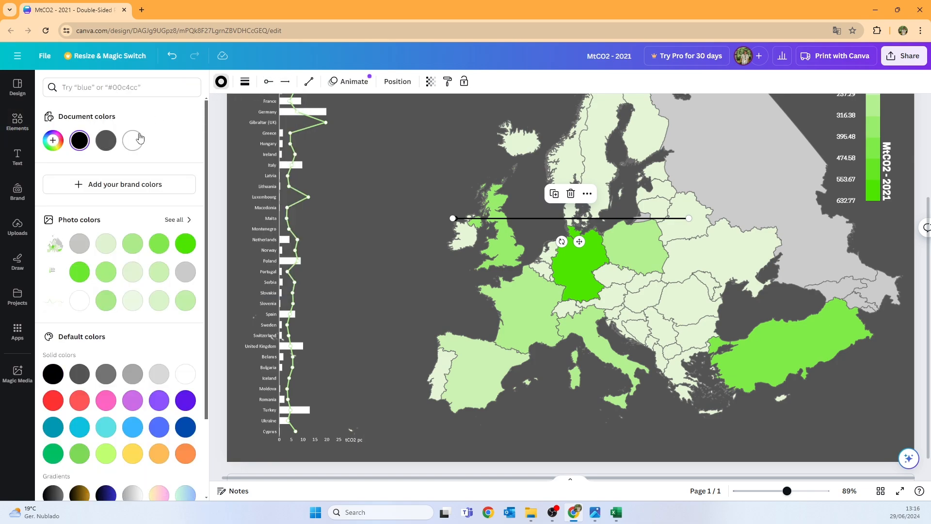
left_click(133, 140)
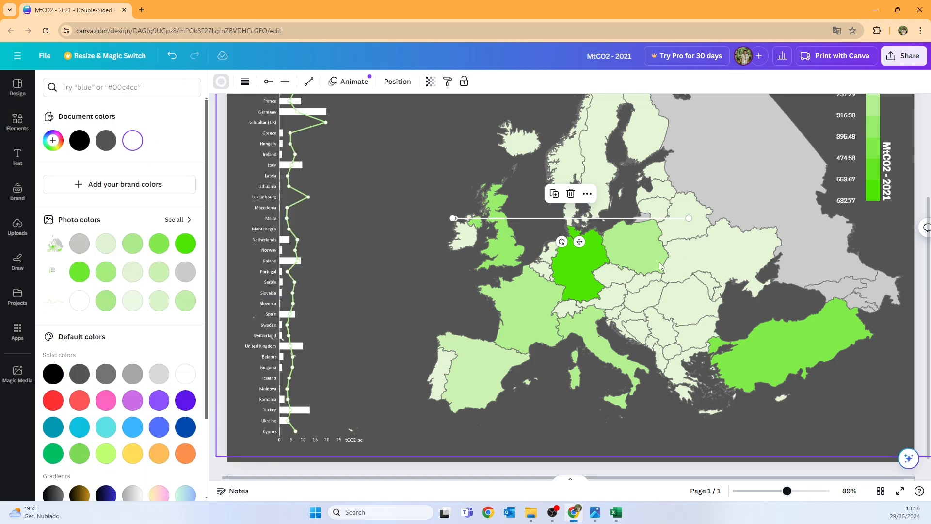
Move the white line to the lower edge of the map page and shorten it slightly
scroll(357, 193, "up", 2)
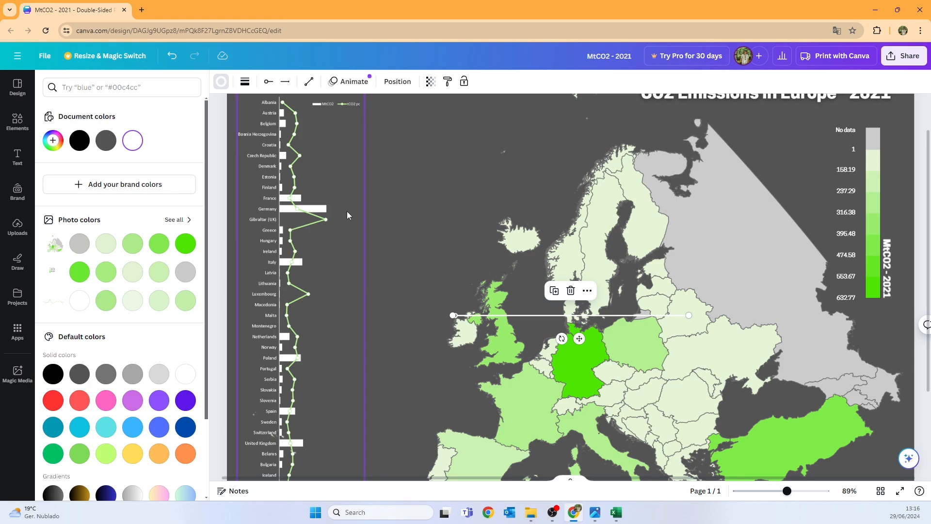
scroll(599, 329, "down", 1)
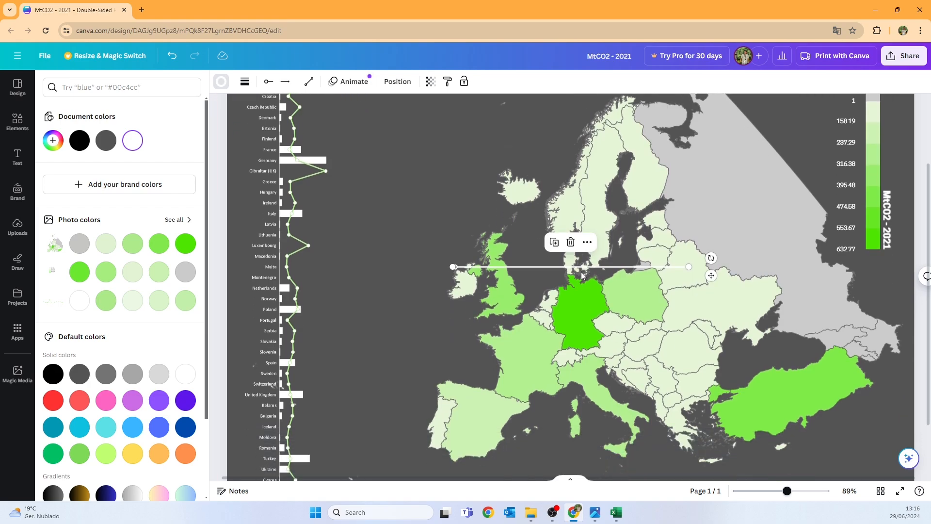
scroll(576, 264, "down", 1)
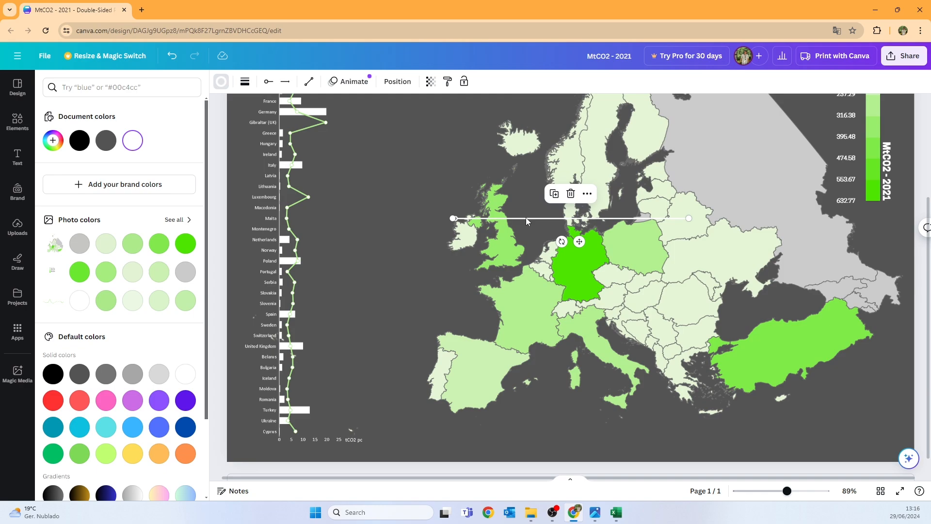
left_click_drag(527, 221, 505, 438)
scroll(539, 397, "down", 1)
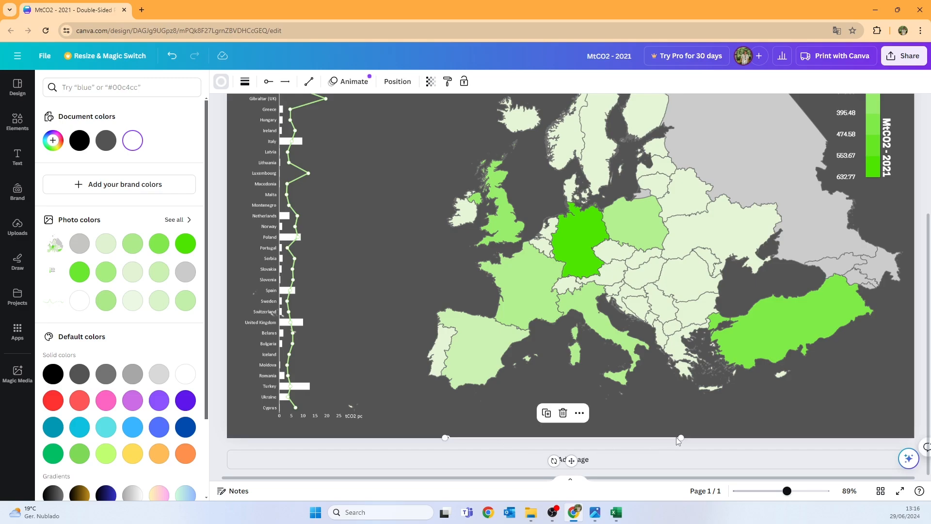
left_click_drag(684, 437, 642, 441)
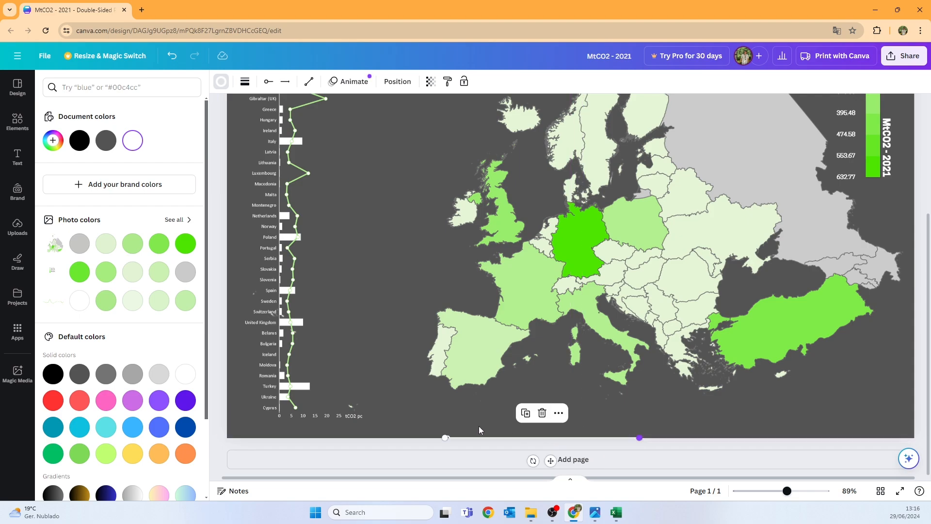
Move the line back onto the map and turn it 180 degrees so its circle end sits on Germany
left_click_drag(452, 440, 457, 268)
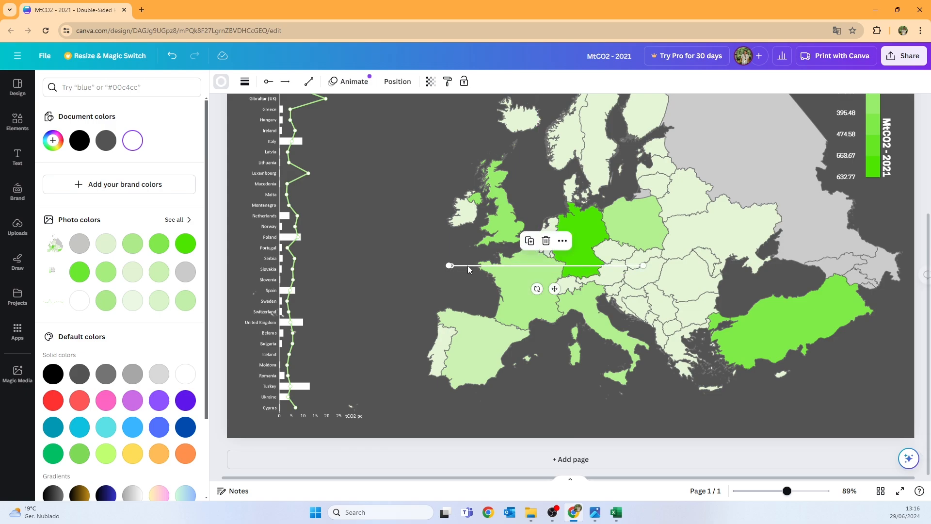
left_click_drag(537, 289, 552, 206)
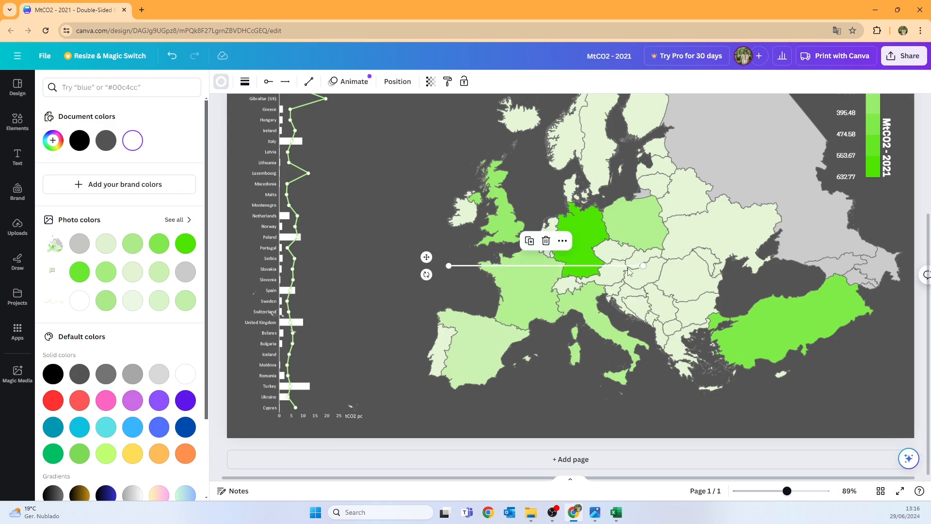
left_click_drag(624, 269, 561, 242)
Place a copy of the legend's "No data" label in the empty area west of Iceland and set its font size to 12
scroll(519, 231, "up", 2)
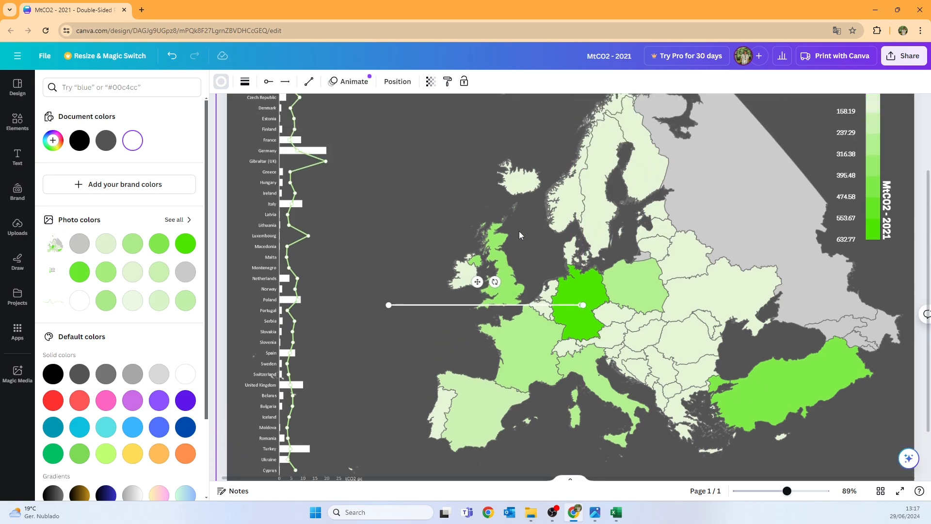
scroll(561, 204, "up", 2)
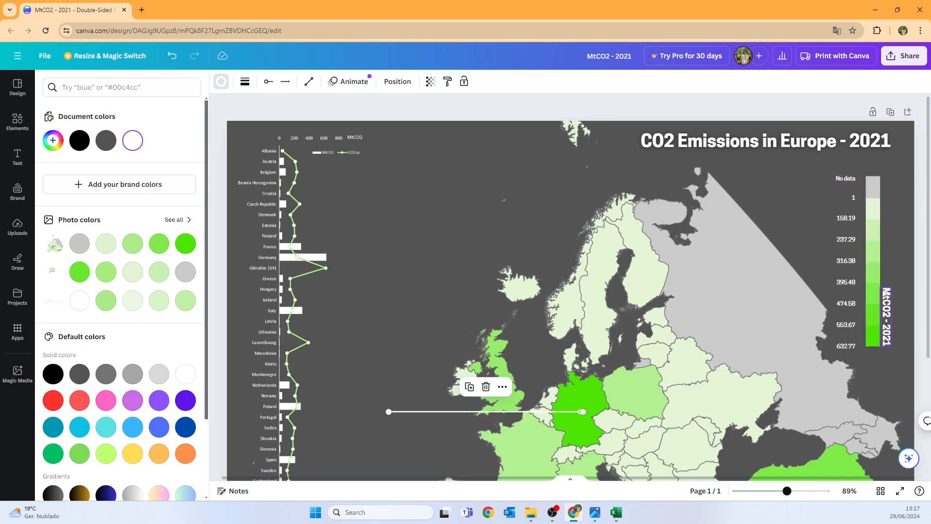
left_click(848, 179)
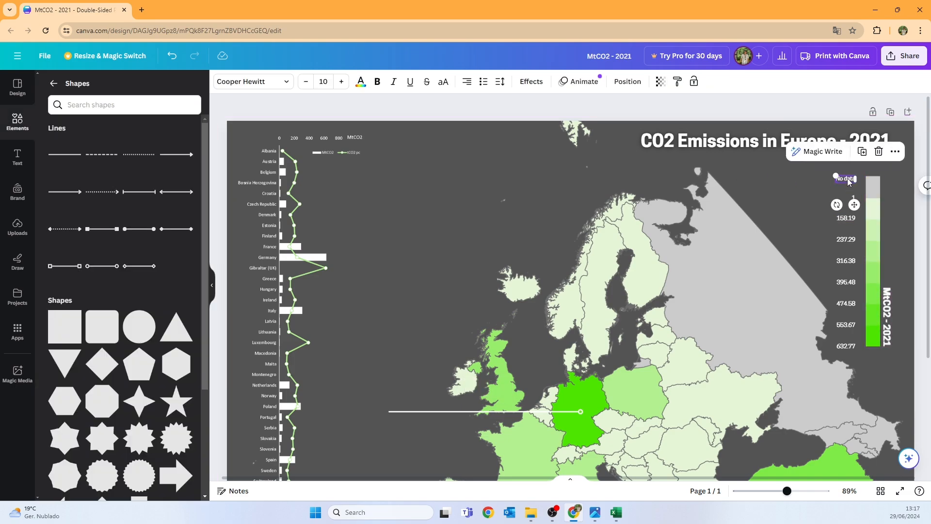
left_click_drag(849, 184, 412, 293)
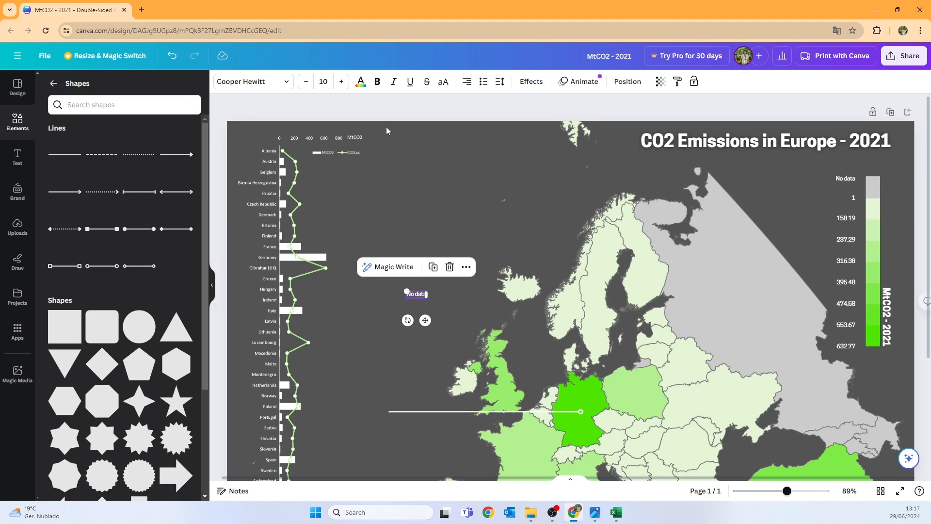
left_click(341, 82)
left_click(341, 83)
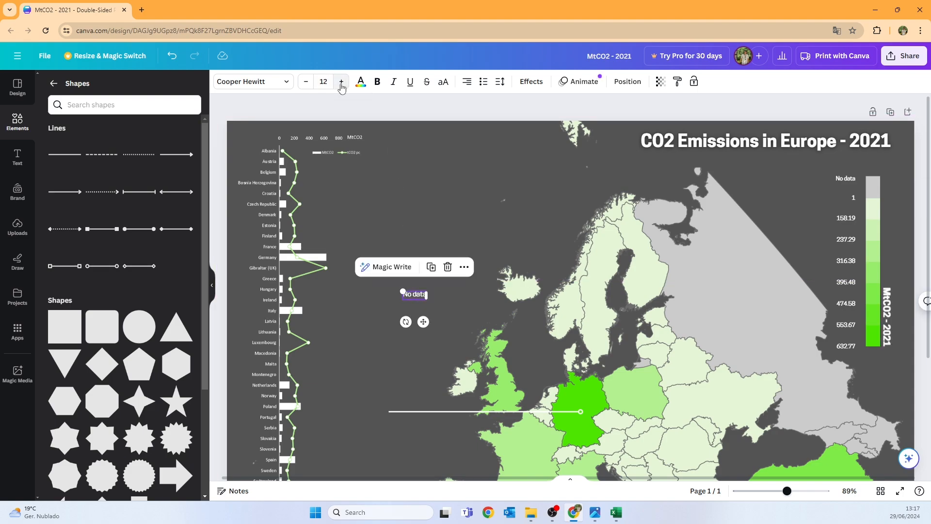
Replace the copied label's text with four lines: "Germany", "Population:", "MtCO2:" and "tCO2pc:"
scroll(397, 165, "down", 3)
double_click(420, 151)
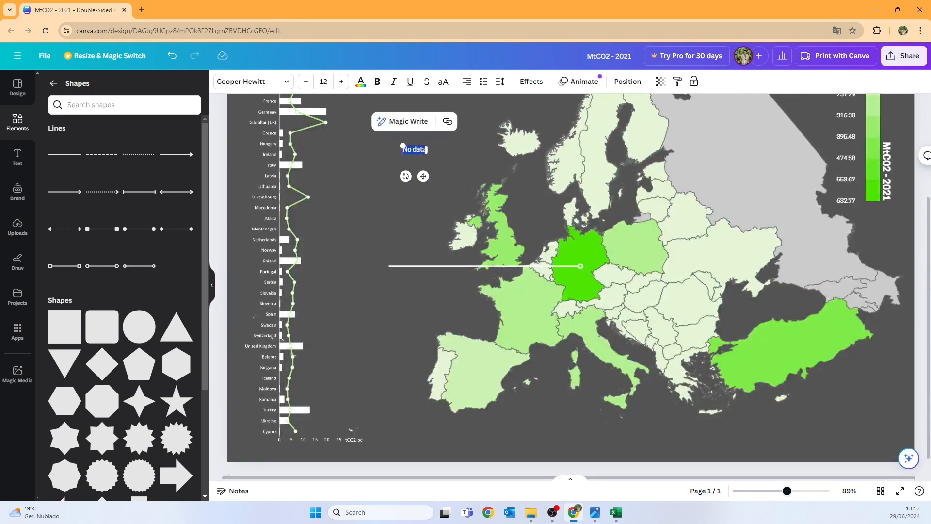
type("Germany")
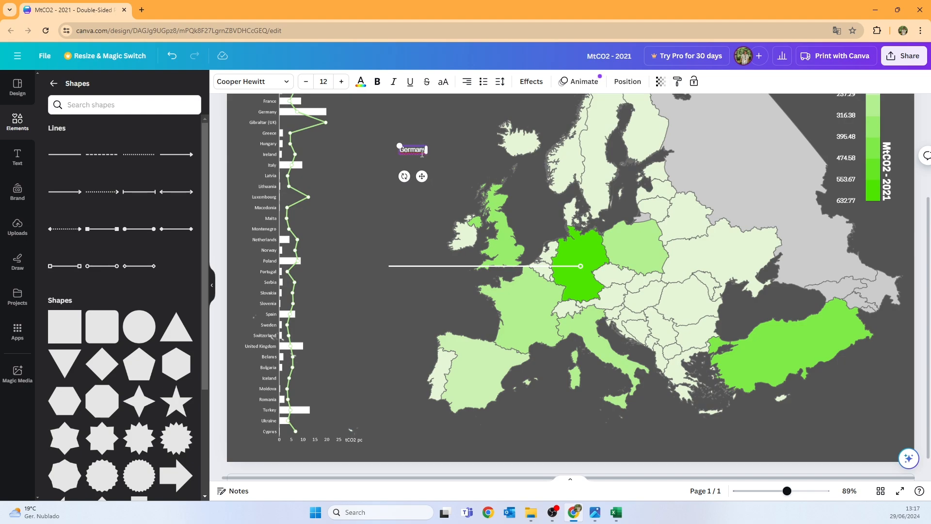
key("Return")
type("Population")
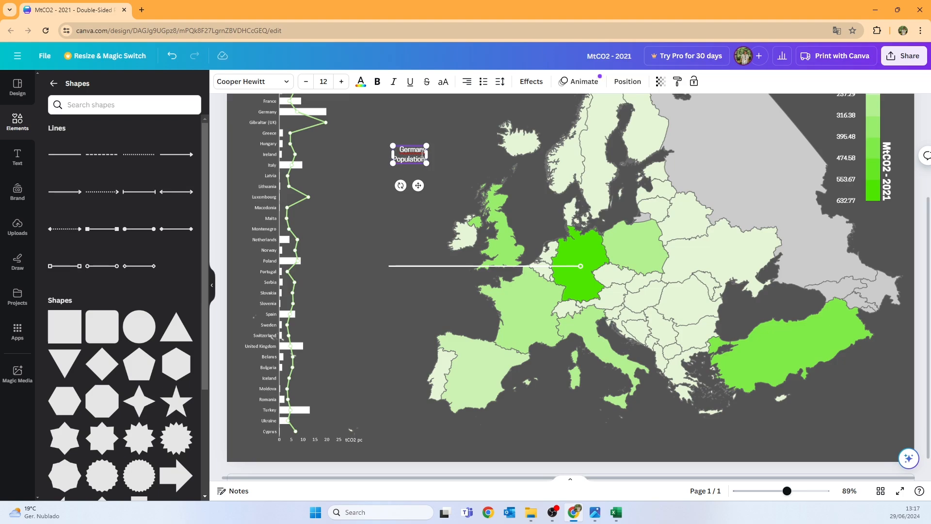
key("Return")
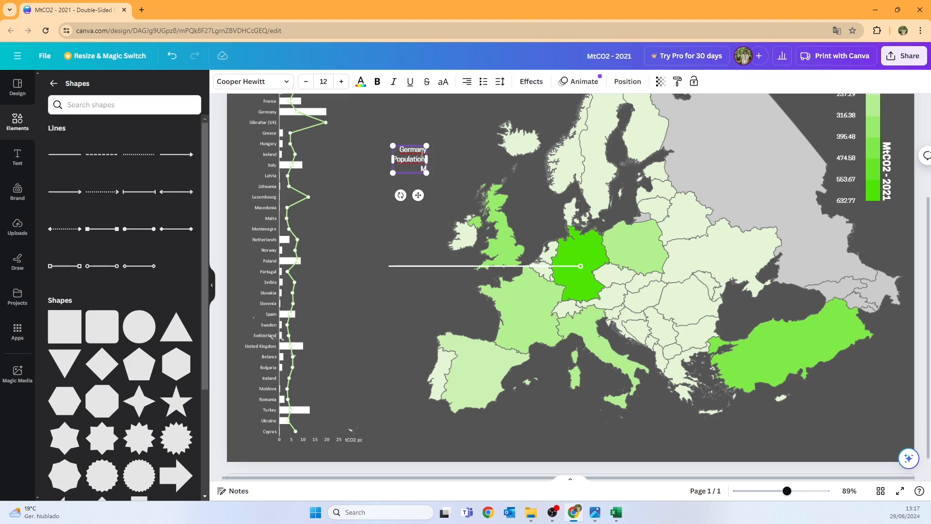
type("MtCO2")
key("Return")
type("tCO2")
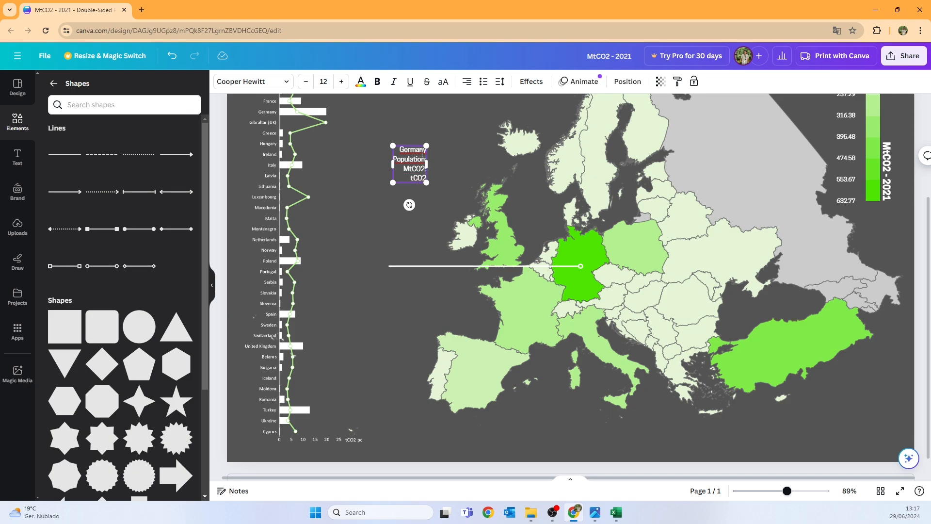
type("pc")
Set the text alignment of the whole Germany label to justified
left_click(468, 82)
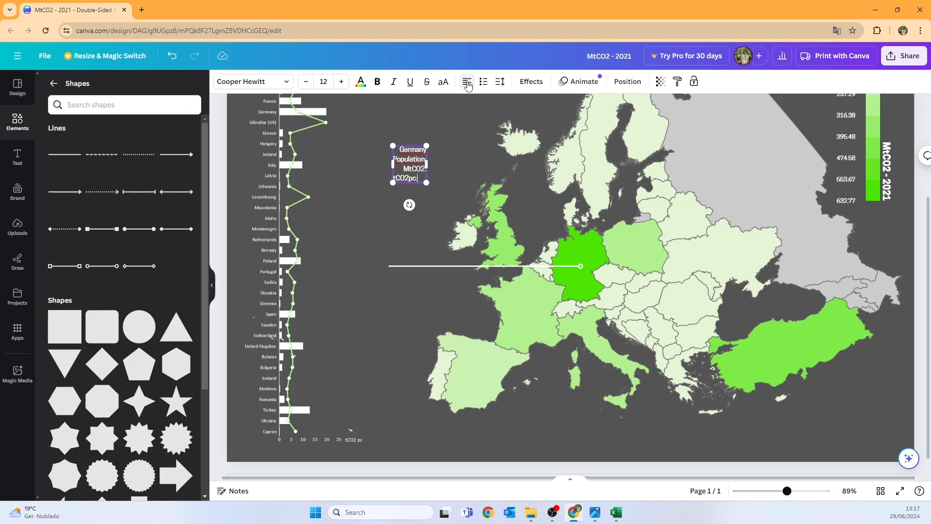
left_click(468, 85)
left_click(431, 195)
left_click(418, 169)
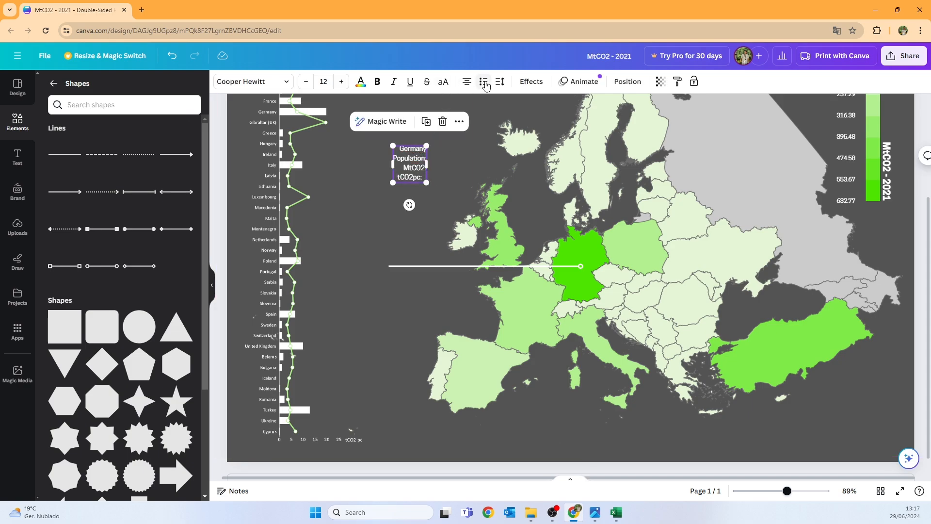
left_click(468, 83)
left_click(469, 85)
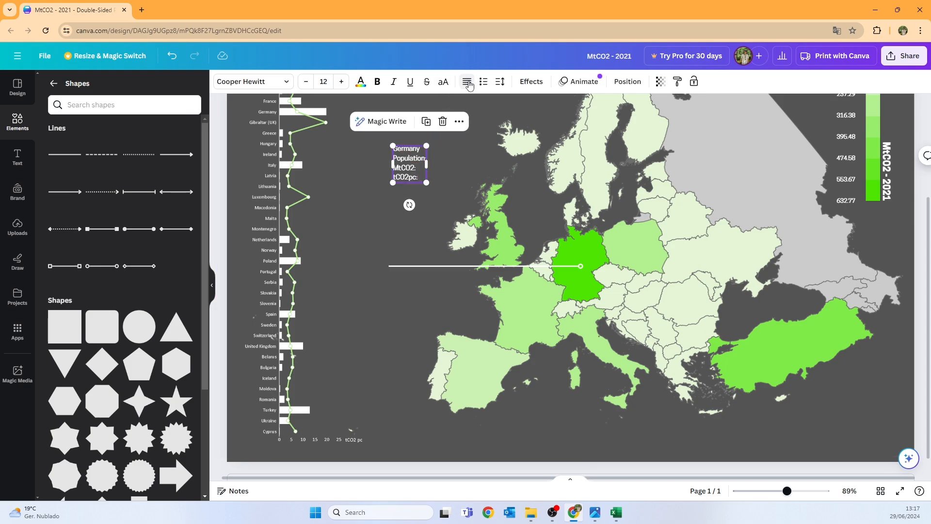
Make the word "Germany" in the label bold and colour it light green from the map photo's colours
left_click(407, 167)
left_click_drag(420, 150, 396, 152)
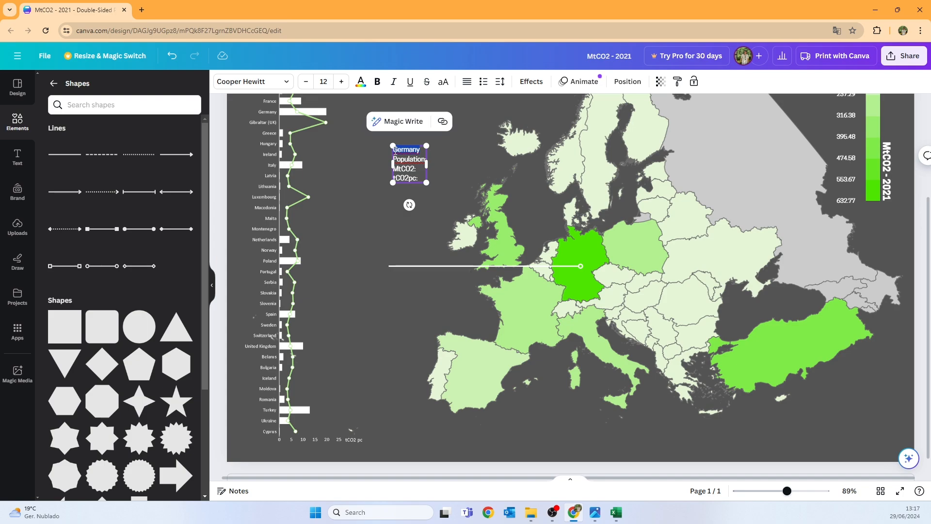
left_click(377, 81)
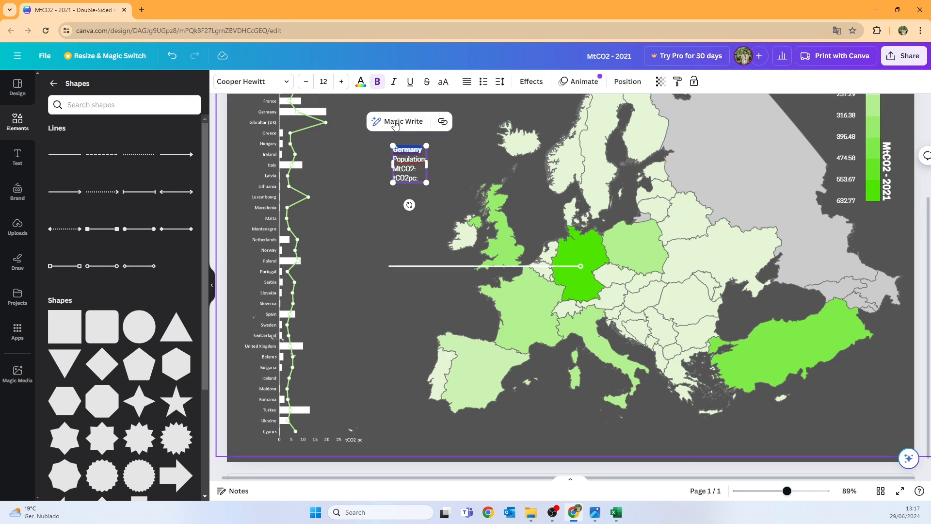
left_click(360, 82)
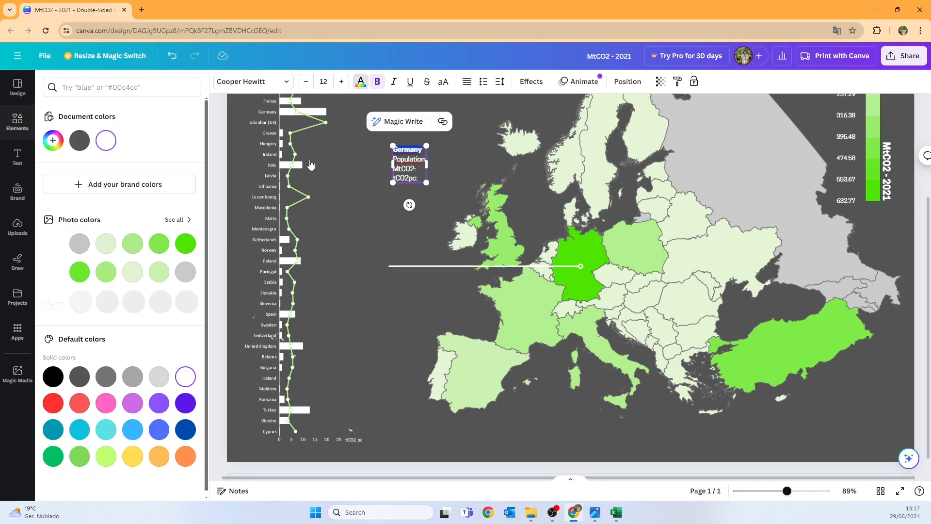
left_click(134, 243)
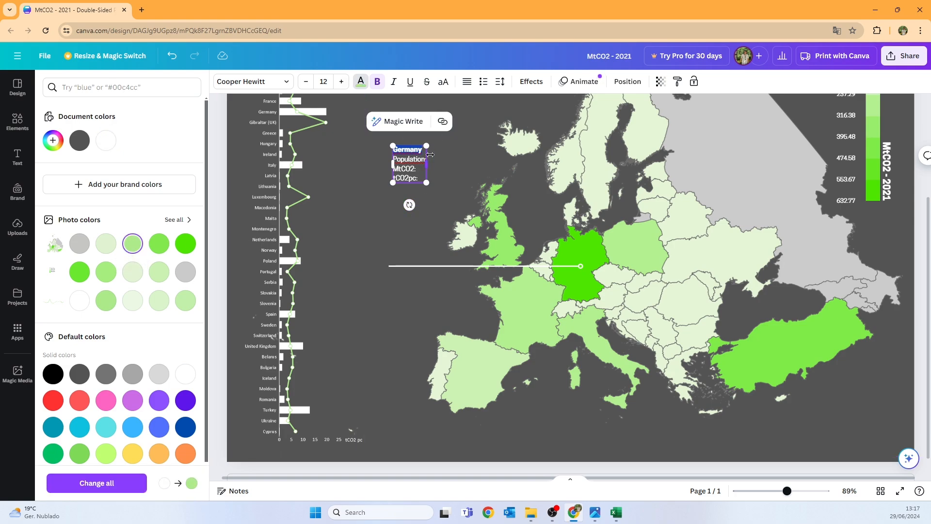
left_click(448, 165)
Set the font size of the whole Germany label to 14
left_click(409, 167)
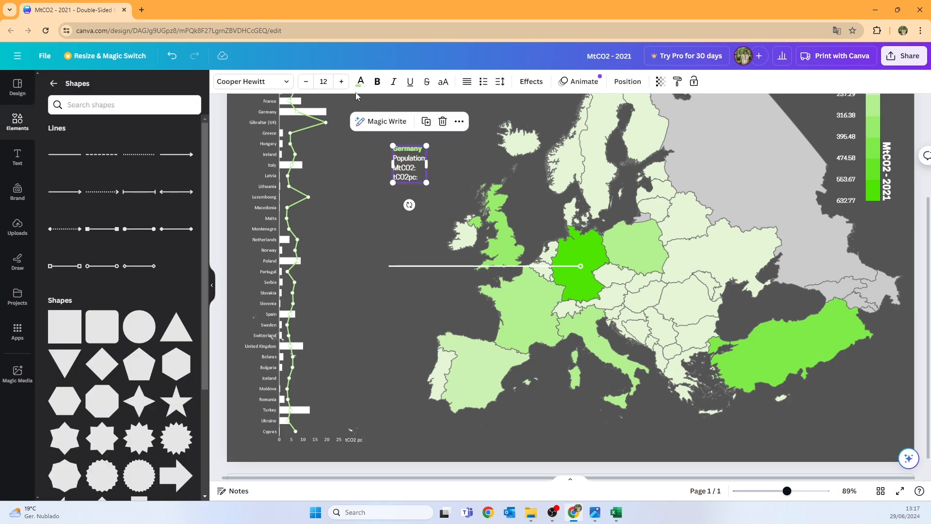
left_click(342, 83)
left_click(342, 83)
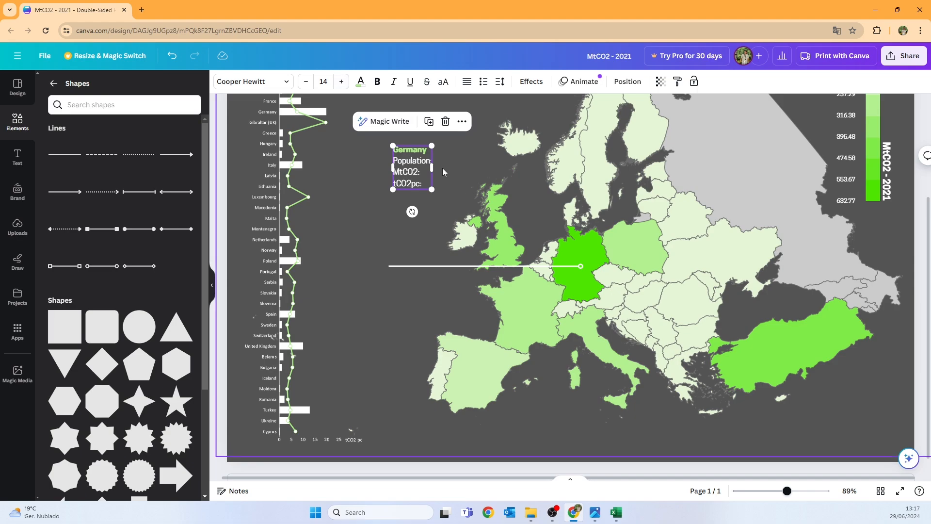
Switch to the Data.xls workbook in Excel and copy Germany's population value from cell D12
left_click(430, 164)
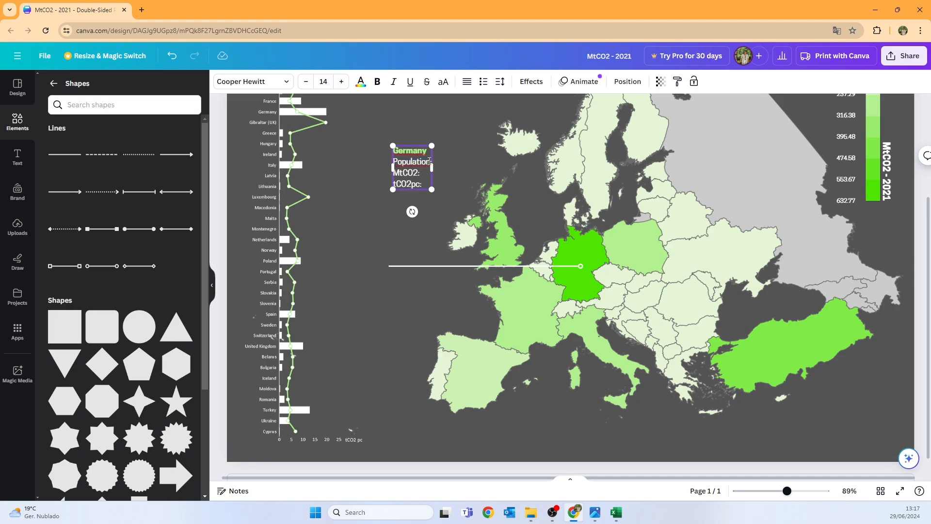
left_click(616, 512)
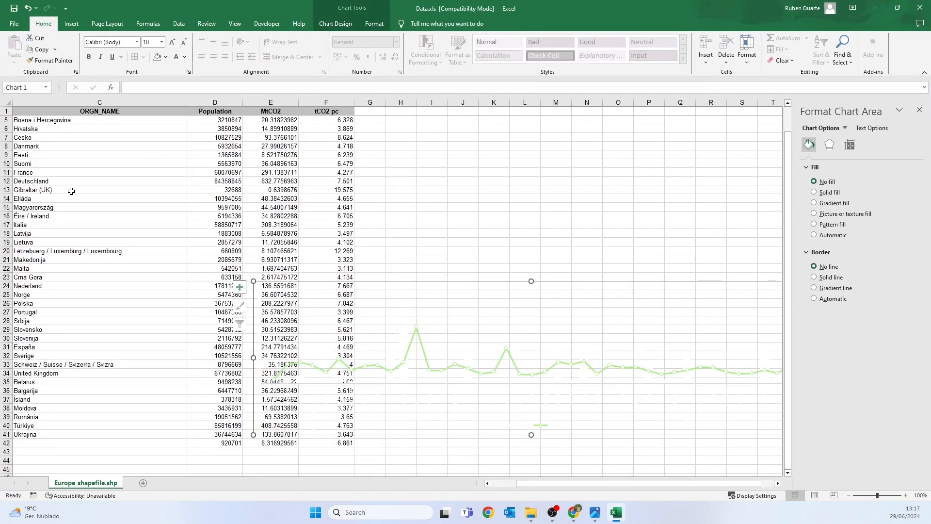
left_click(74, 199)
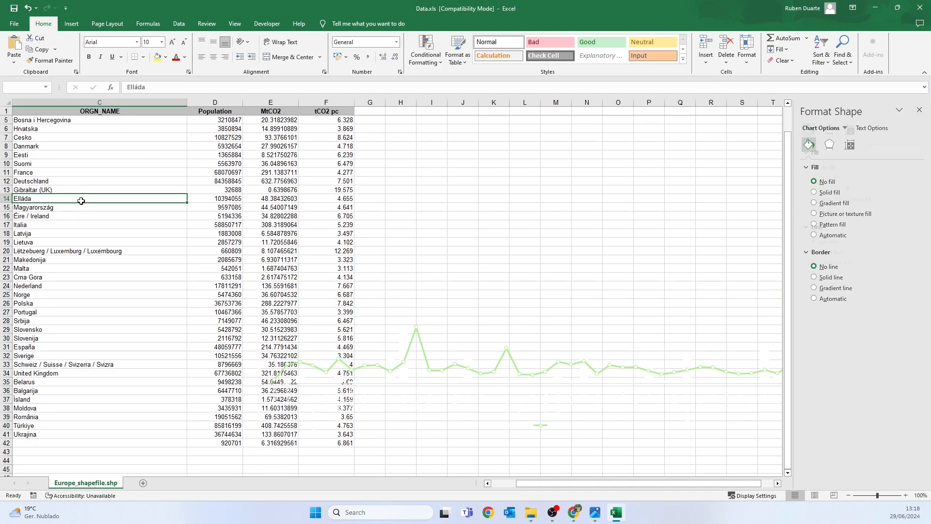
scroll(74, 186, "up", 1)
left_click_drag(650, 483, 626, 483)
left_click(16, 206)
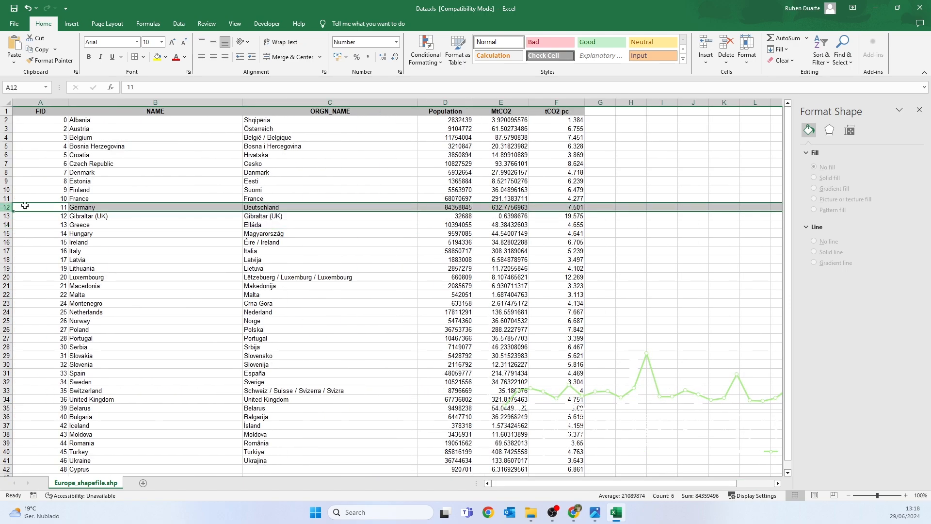
left_click(457, 207)
key("ctrl+c")
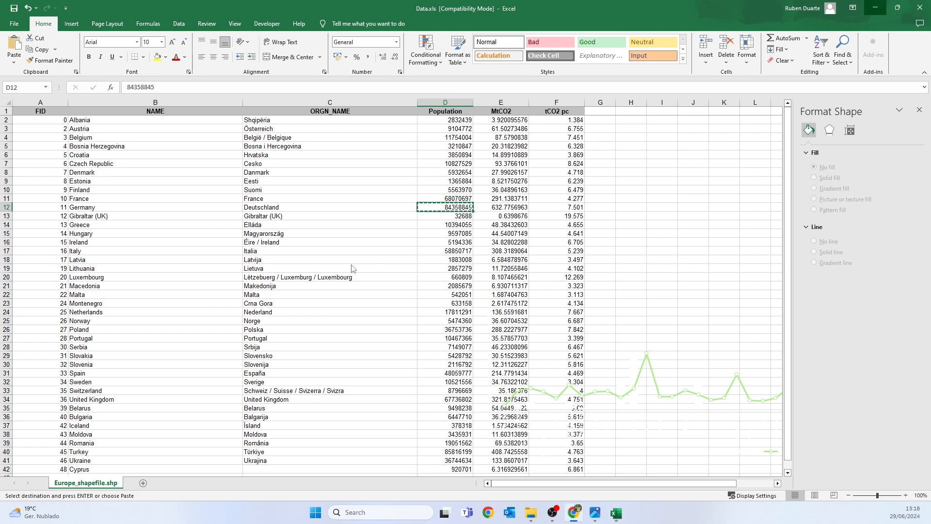
Return to the Canva design and paste Germany's population after "Population:" in its label, spaced as 84 358 845 on one line
left_click(880, 6)
double_click(425, 161)
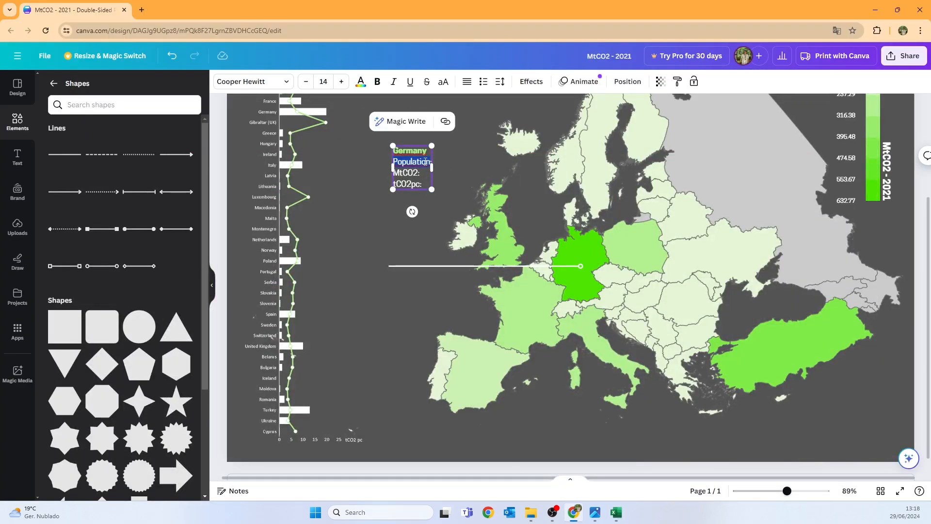
key("Right")
key("Right")
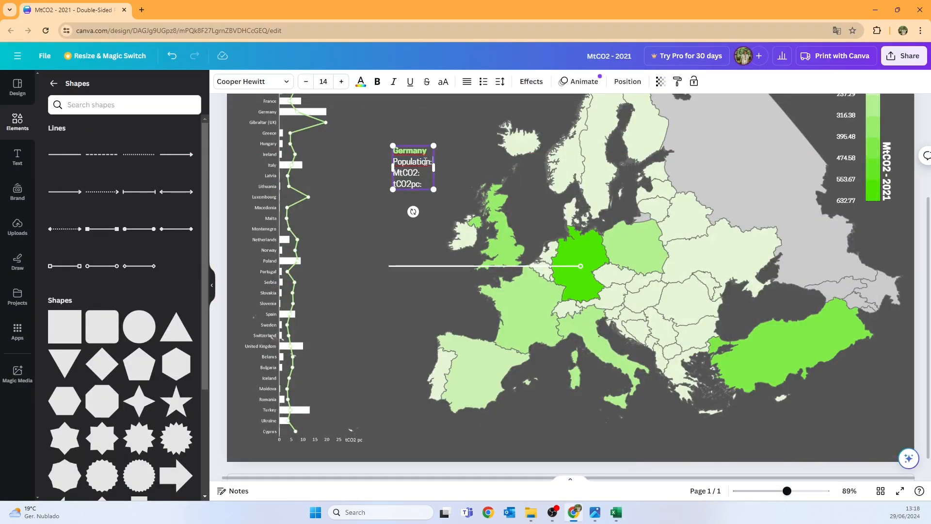
key("ctrl+v")
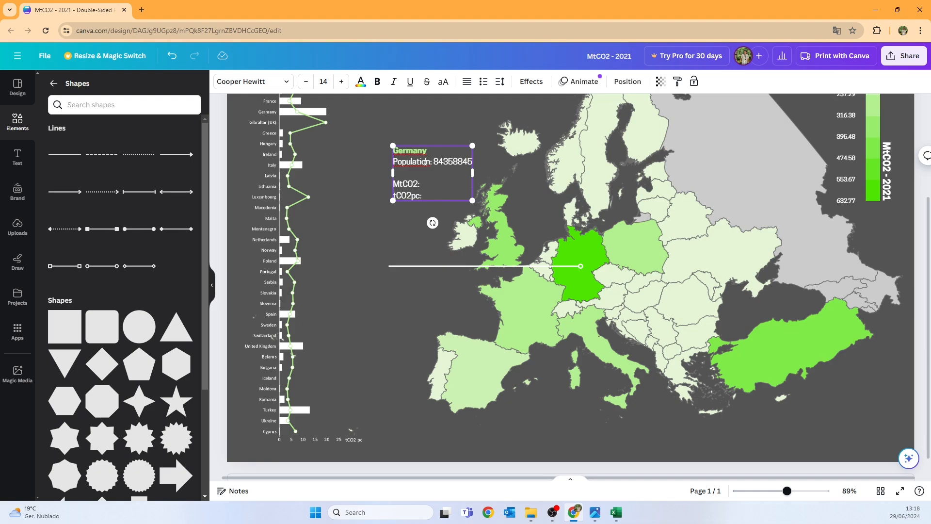
key("BackSpace")
key("Left")
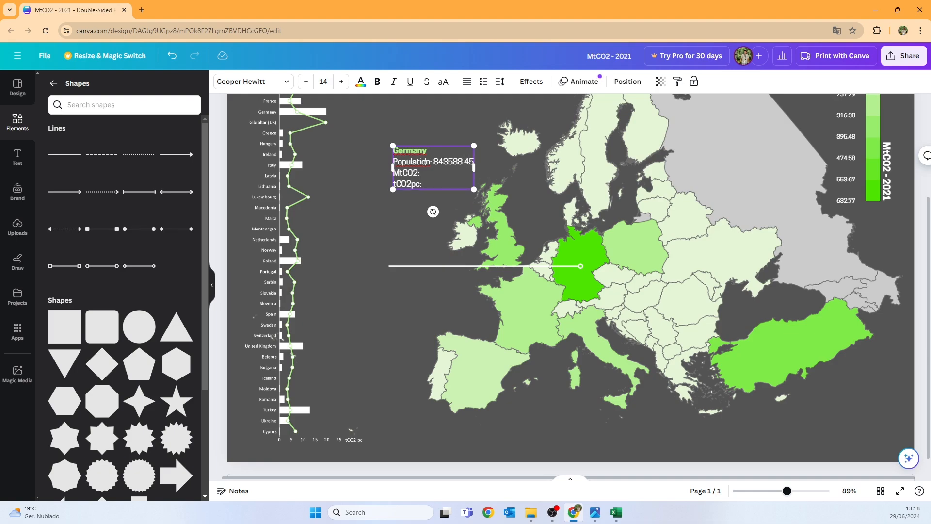
key("Left")
key("Left")
key("Left")
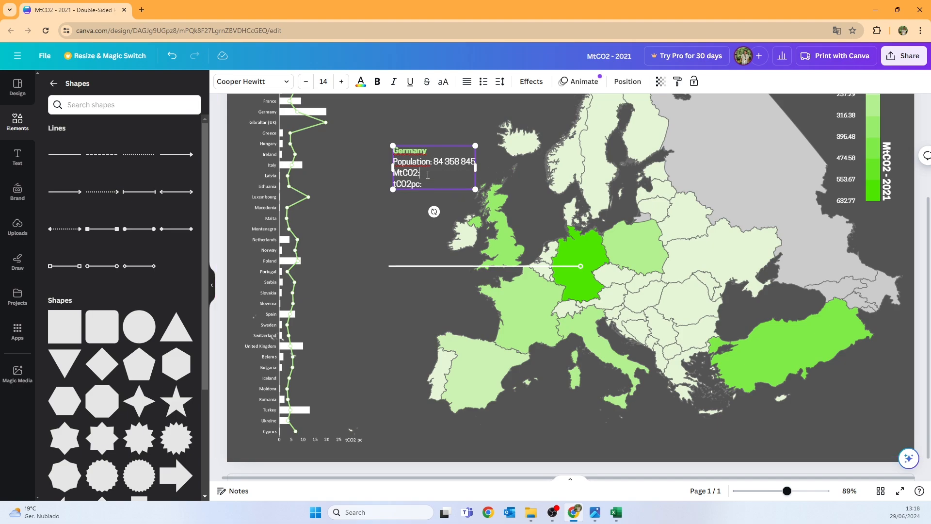
Look up Germany's MtCO2 value in the Excel workbook and enter 632.77 after "MtCO2:" in the Canva label
left_click(616, 512)
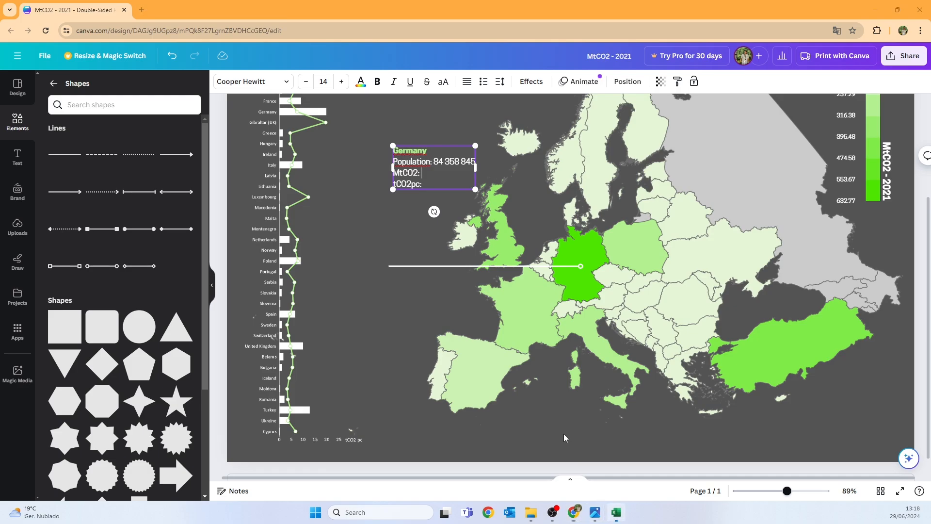
left_click(494, 208)
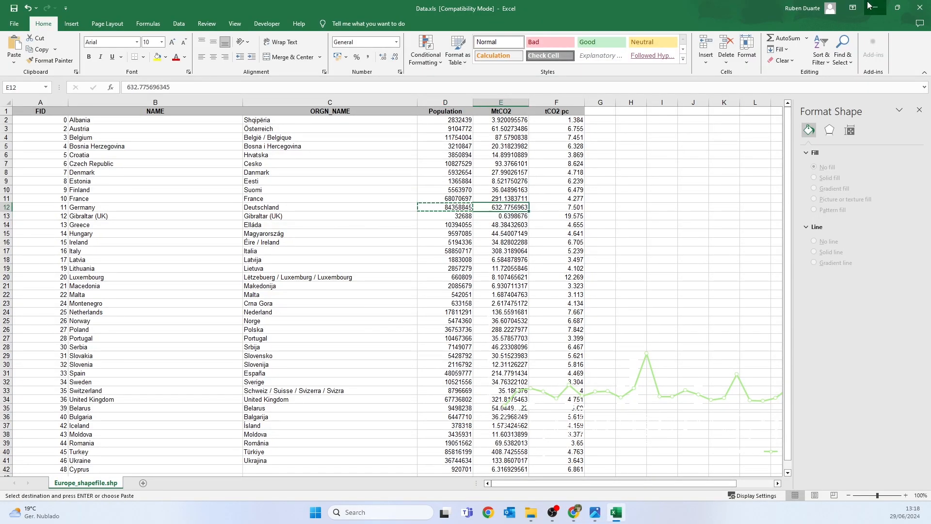
key("alt+Tab")
scroll(825, 218, "up", 1)
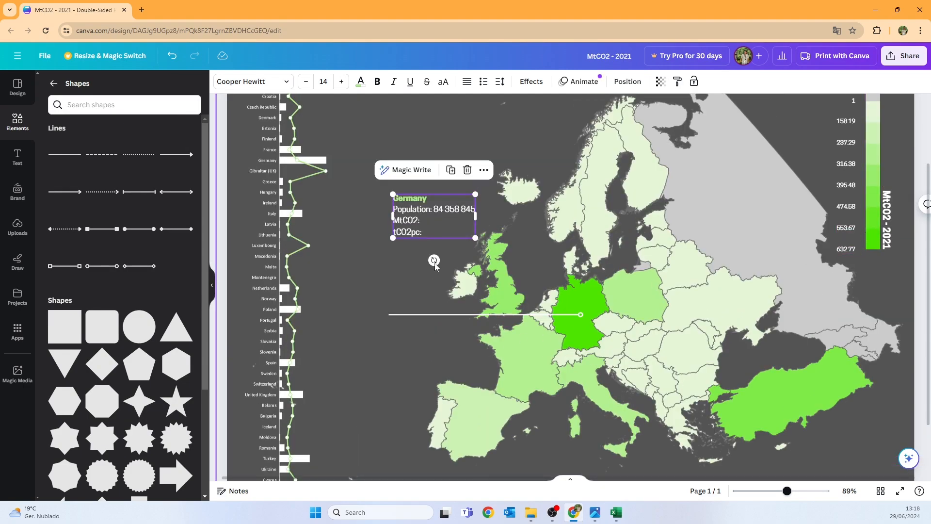
left_click(438, 220)
triple_click(438, 220)
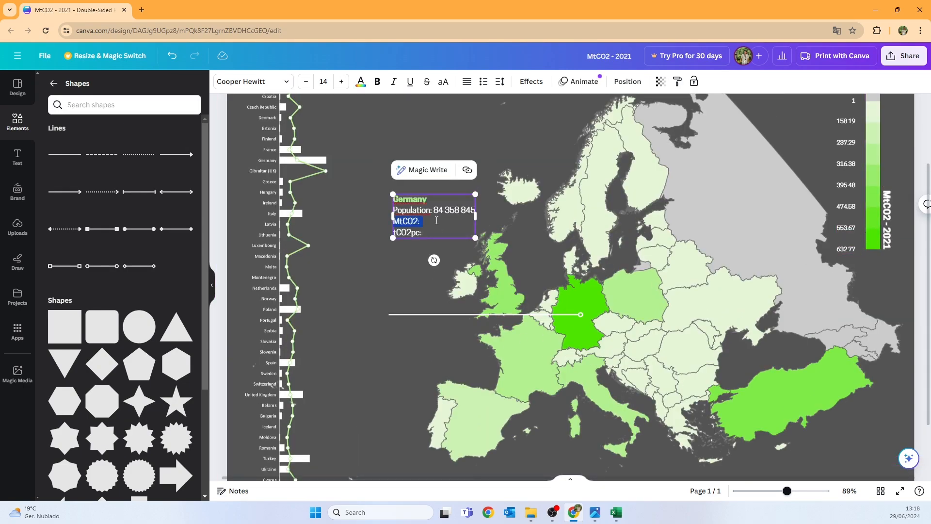
left_click(432, 220)
type("632.77")
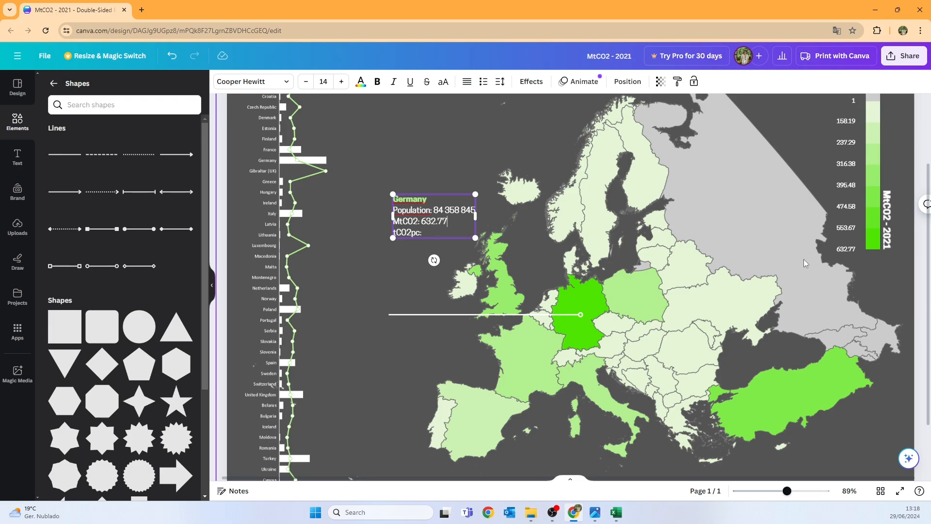
Look up Germany's tCO2 pc value in the Excel workbook and enter 7.50 after "tCO2pc:" in the Canva label
left_click(617, 512)
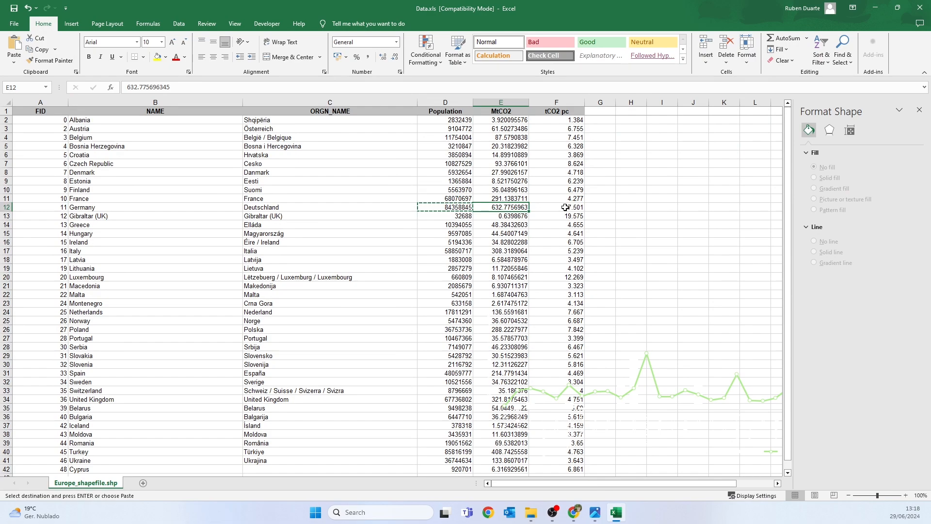
left_click(6, 208)
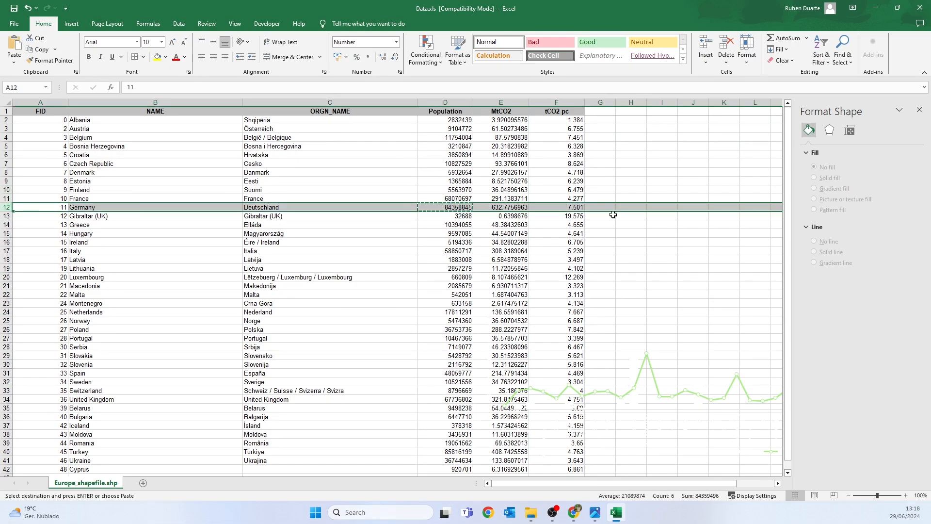
left_click(874, 8)
left_click(445, 234)
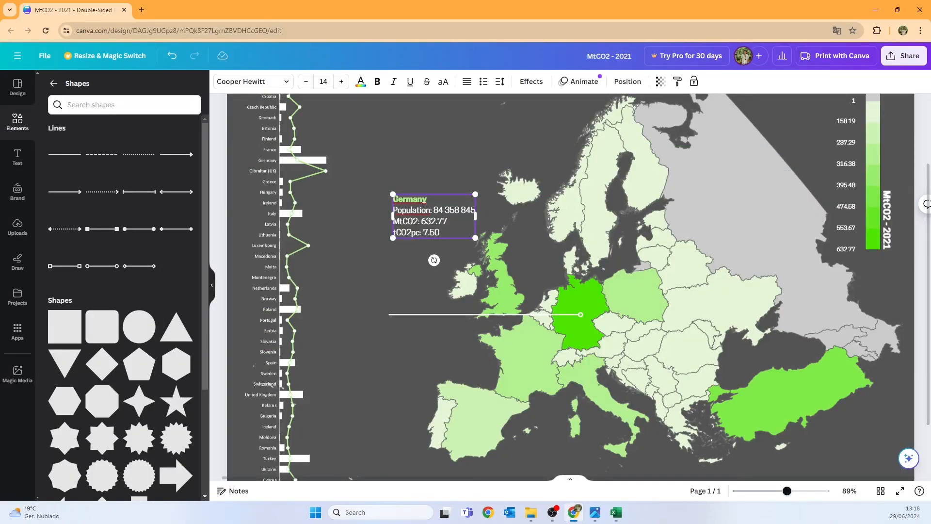
left_click(503, 270)
Make the captions "Population:", "MtCO2:" and "tCO2pc:" in the Germany label bold, leaving their values in regular weight
left_click(411, 209)
left_click_drag(433, 210, 399, 209)
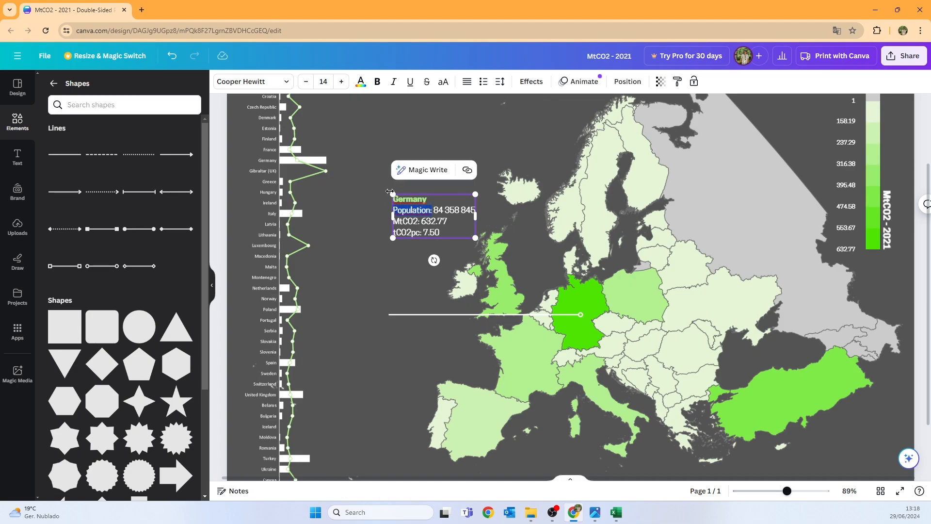
left_click(378, 81)
left_click_drag(420, 221, 391, 232)
left_click(378, 81)
left_click(377, 81)
left_click(460, 231)
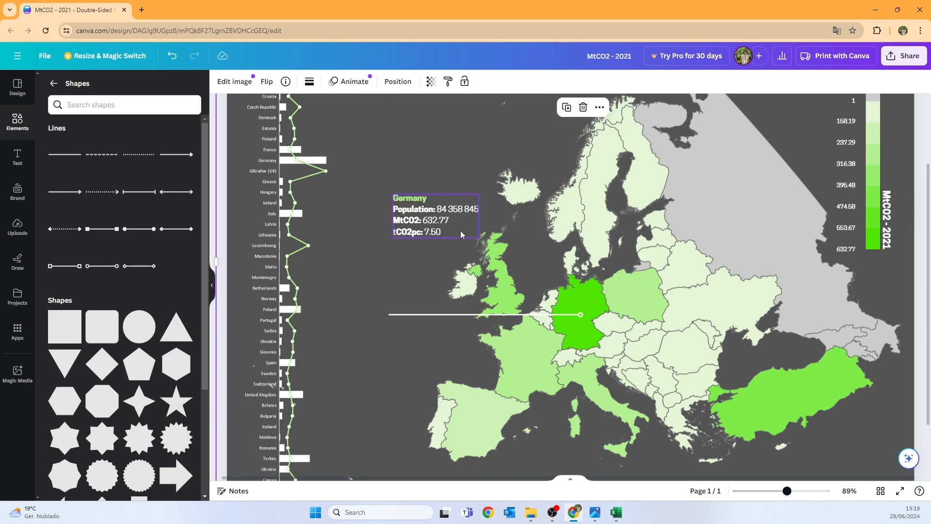
left_click(427, 231)
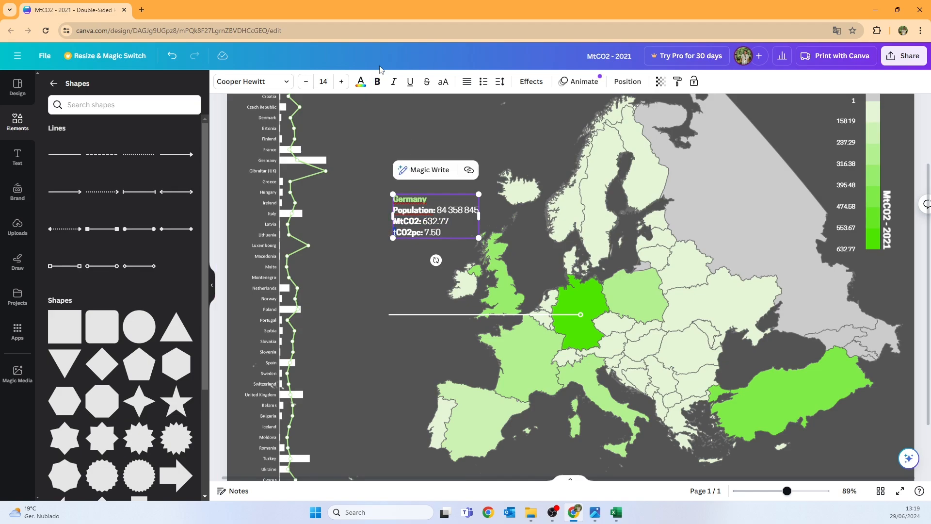
left_click(528, 213)
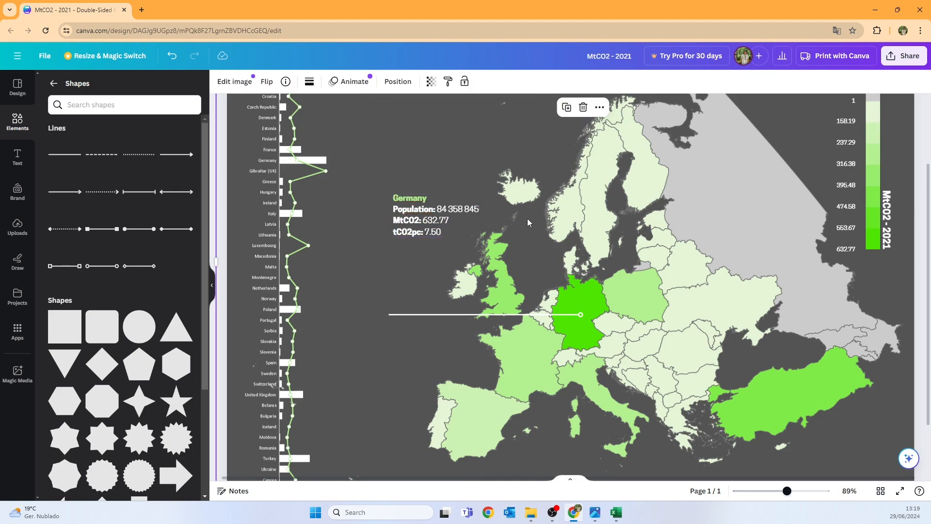
Increase the font size of only the word "Germany" in the label by one step
left_click(438, 224)
scroll(423, 161, "down", 1)
left_click(407, 150)
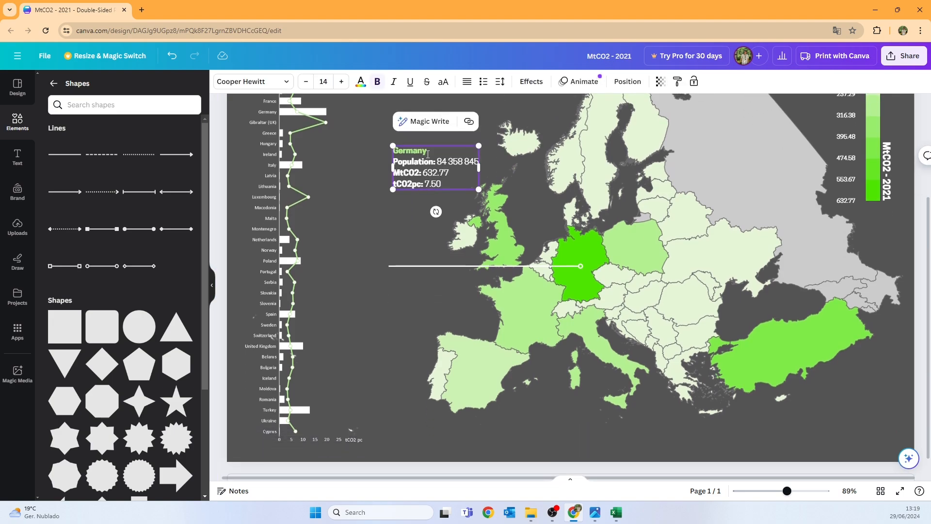
left_click_drag(436, 150, 393, 150)
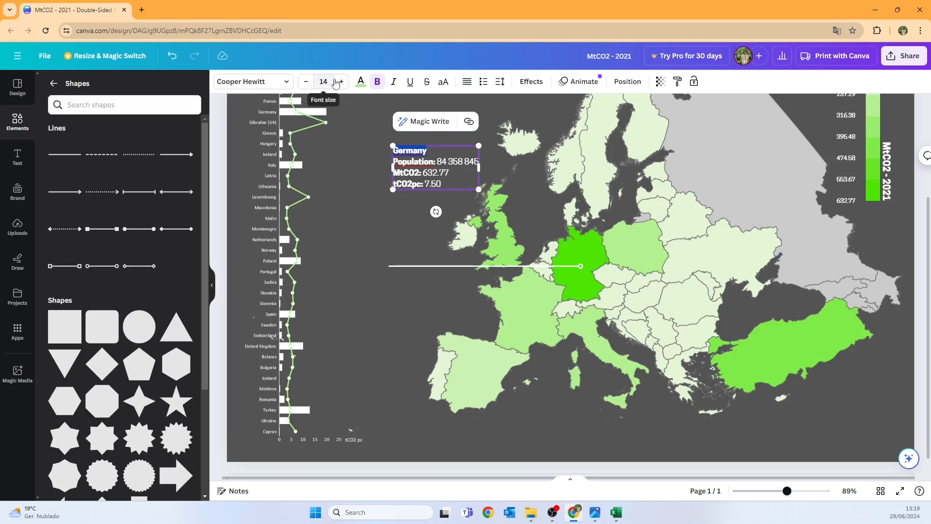
left_click(342, 82)
left_click(522, 212)
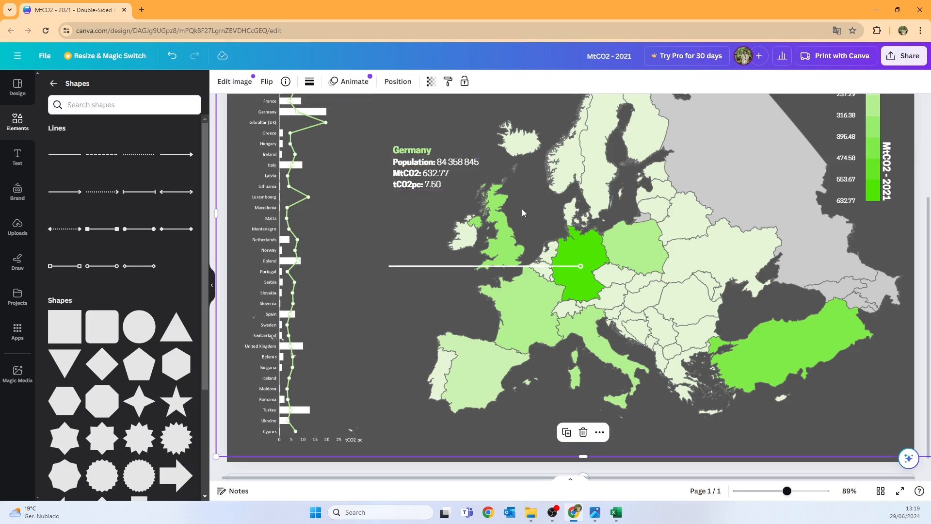
Move the Germany label directly beneath the outer end of its callout line, aligned with the line's start
left_click(443, 170)
left_click_drag(404, 154, 407, 278)
left_click_drag(405, 280, 404, 282)
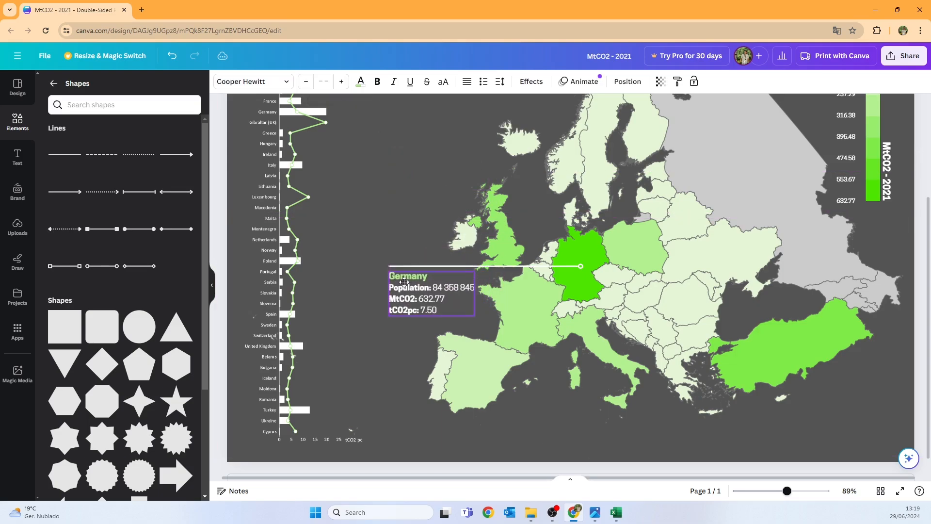
left_click(579, 358)
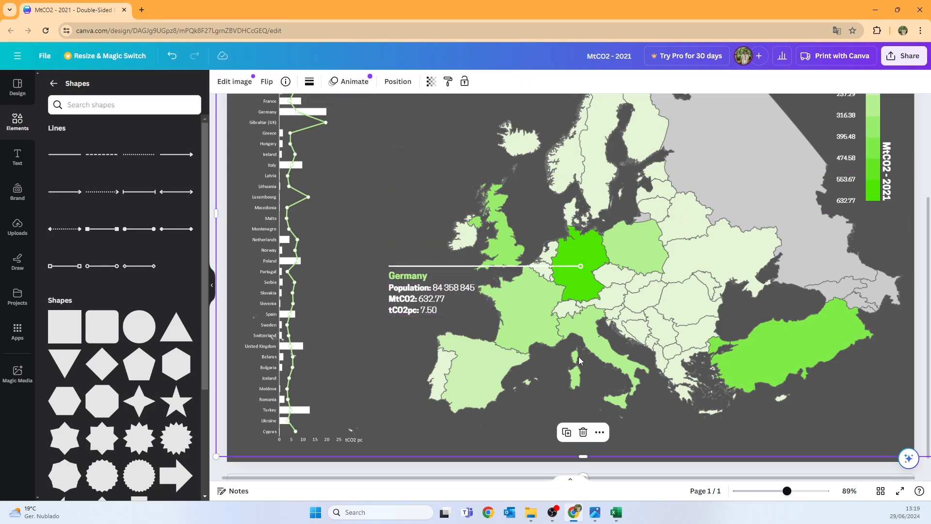
Reduce the font size of the whole Germany label by two steps and check it on the full page
left_click(441, 300)
left_click(306, 82)
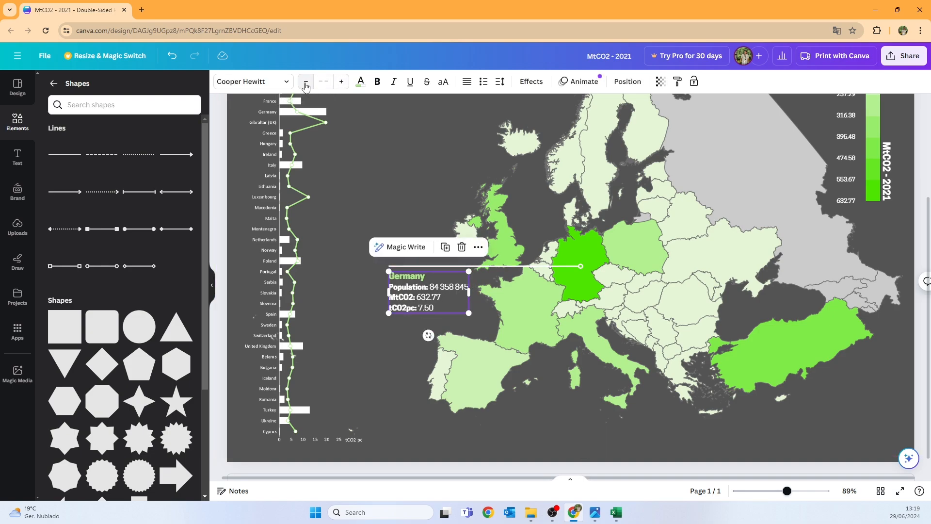
left_click(306, 85)
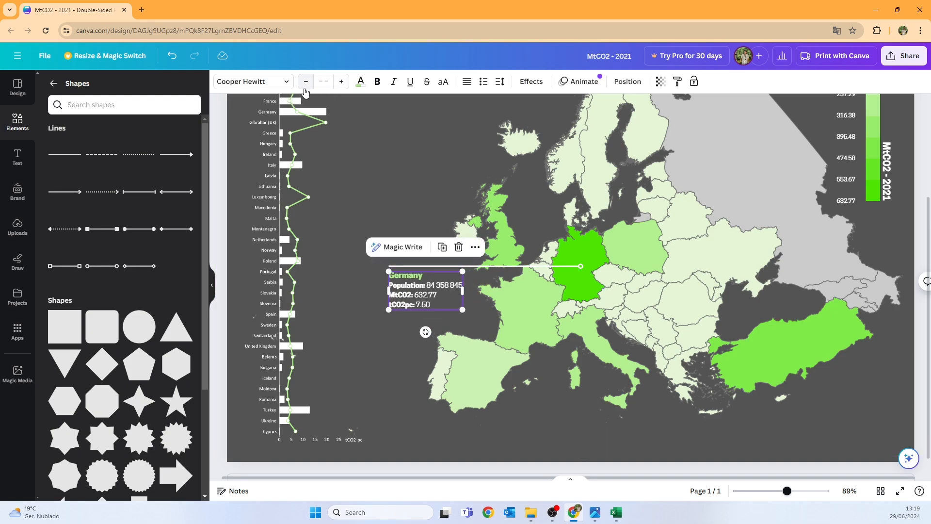
left_click(515, 311)
left_click(419, 293)
left_click_drag(787, 491, 772, 492)
left_click(827, 343)
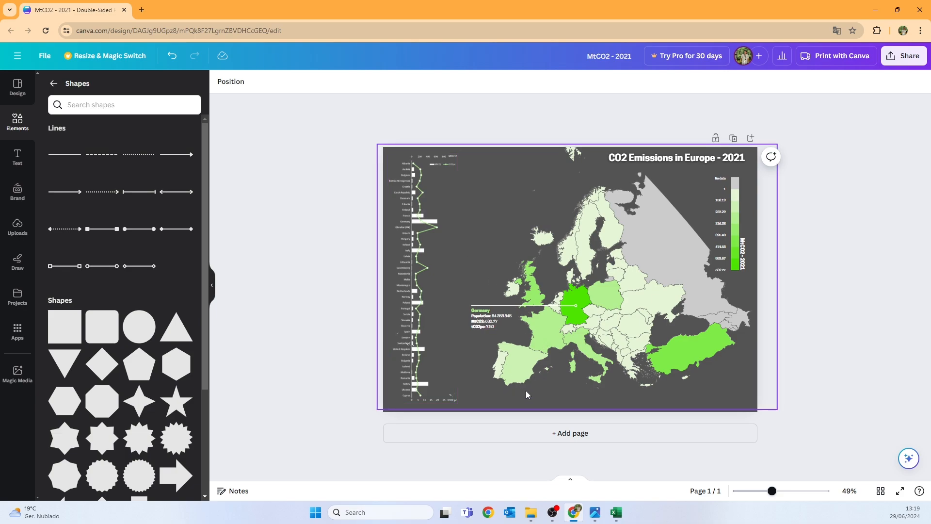
Duplicate Germany's callout line, move the copy below the map, turn it so its round end faces the opposite way, and shorten it
left_click_drag(778, 502, 793, 503)
scroll(468, 362, "down", 3)
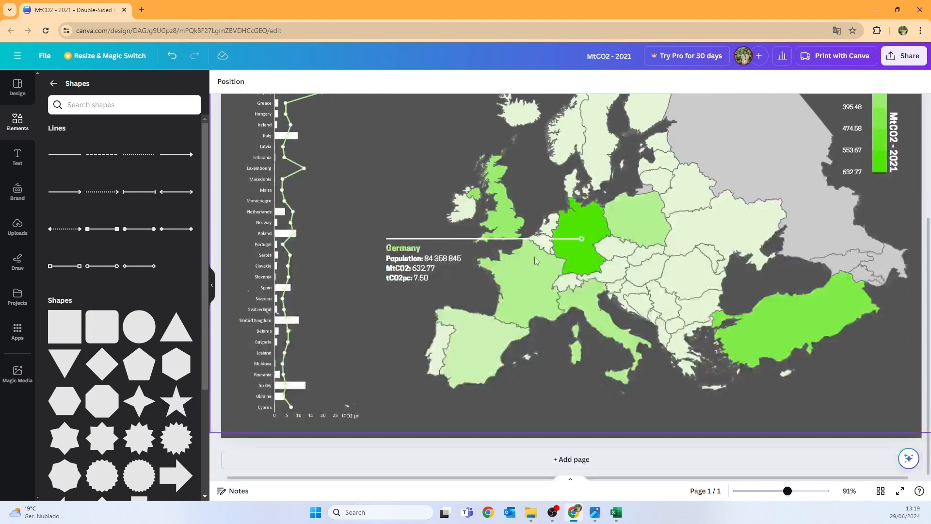
left_click(515, 238)
key("ctrl+d")
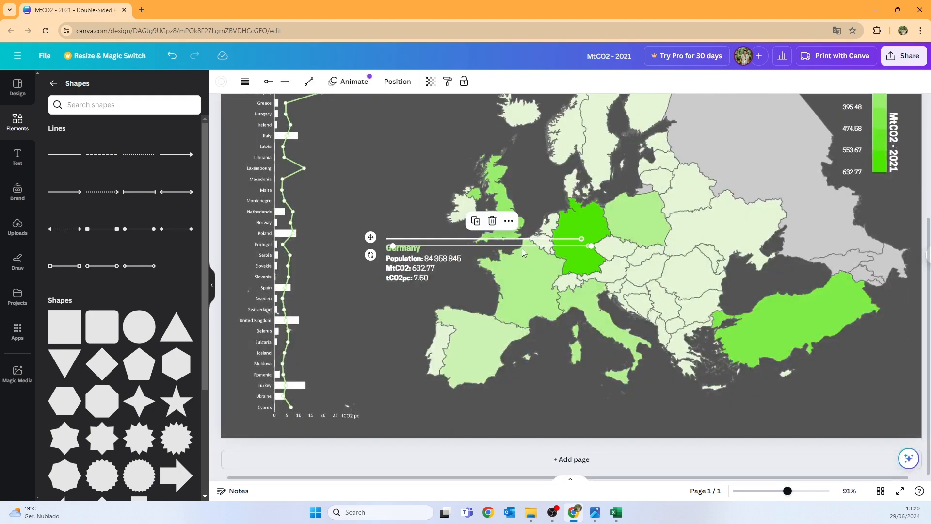
left_click_drag(522, 248, 533, 436)
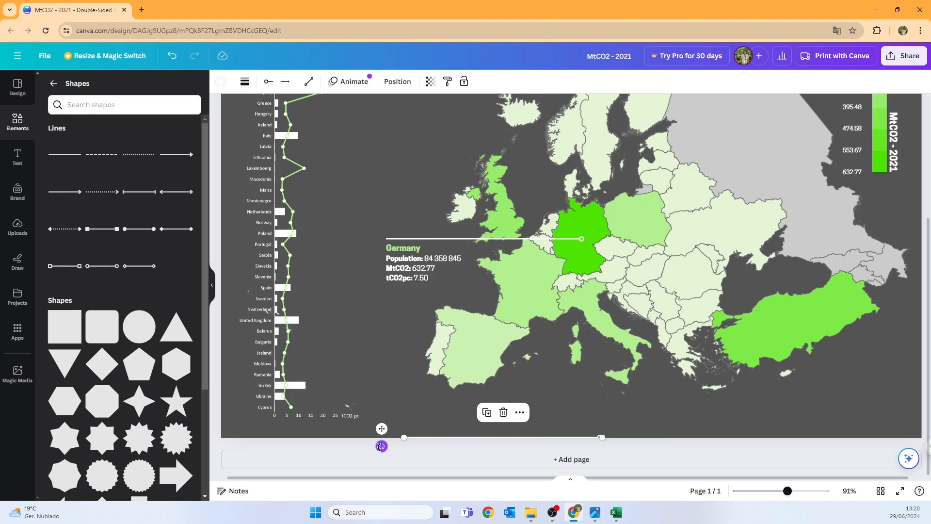
left_click_drag(382, 446, 526, 438)
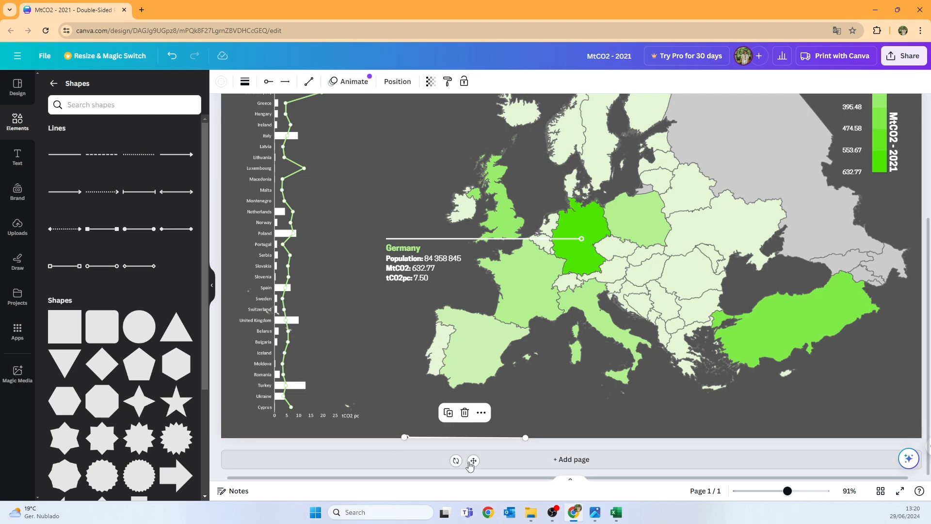
Place the copied callout line south of Spain with its round end at Gibraltar, on the peninsula's southern tip
left_click_drag(475, 460, 527, 404)
scroll(459, 333, "up", 5)
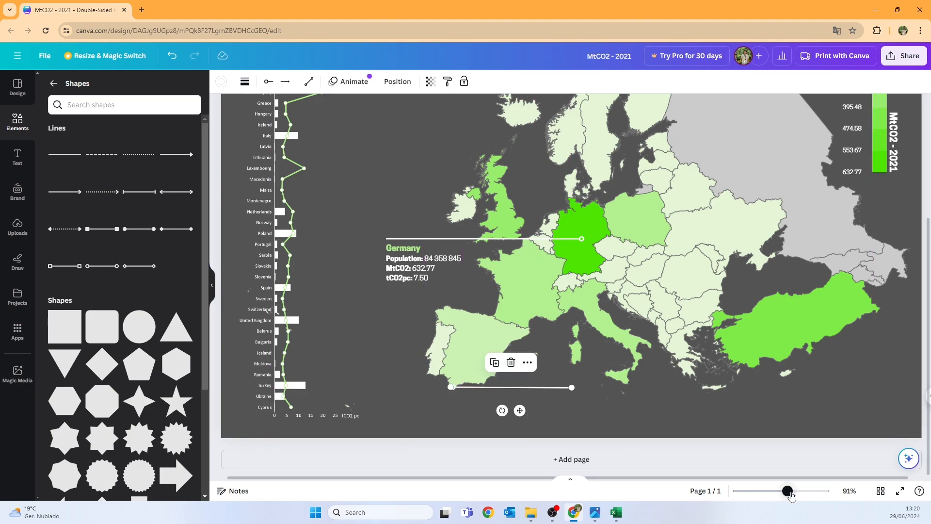
scroll(295, 411, "down", 3)
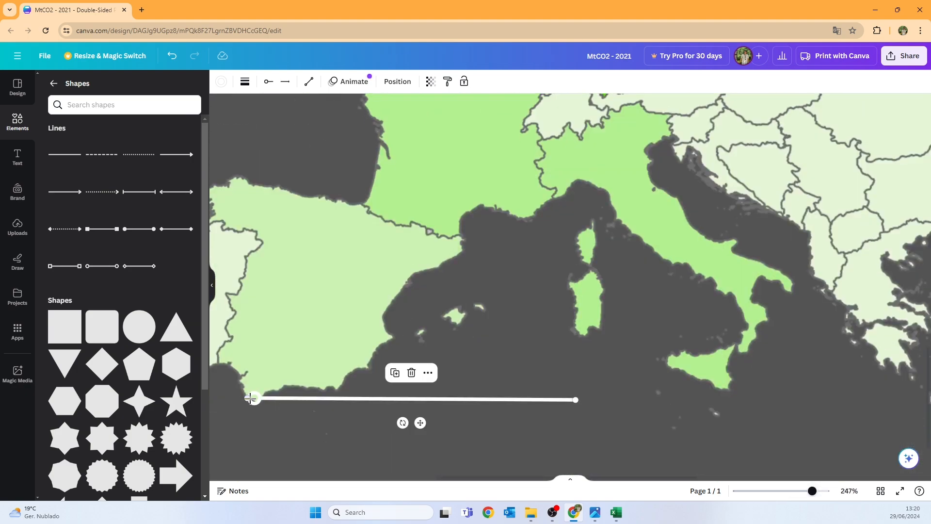
mouse_move(261, 404)
left_mouse_down()
mouse_move(318, 411)
mouse_move(276, 385)
mouse_move(268, 394)
left_mouse_up()
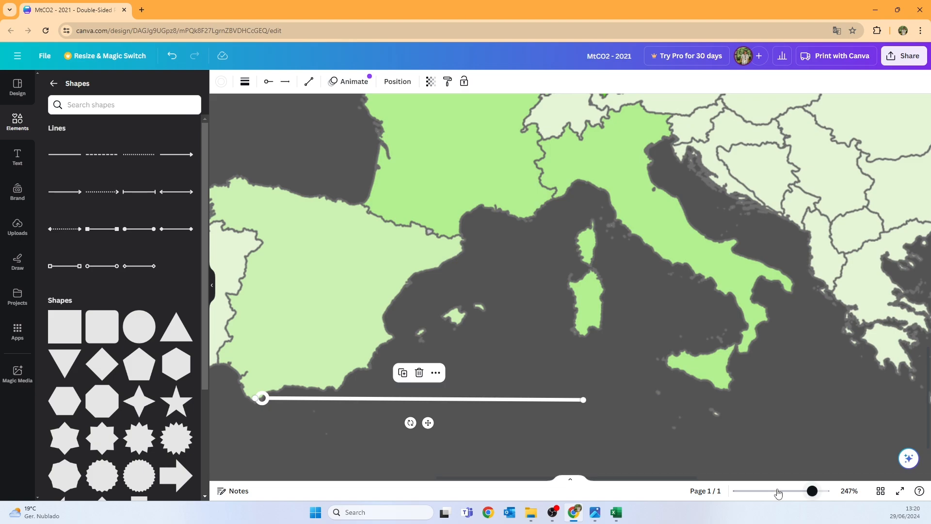
left_click_drag(807, 493, 789, 492)
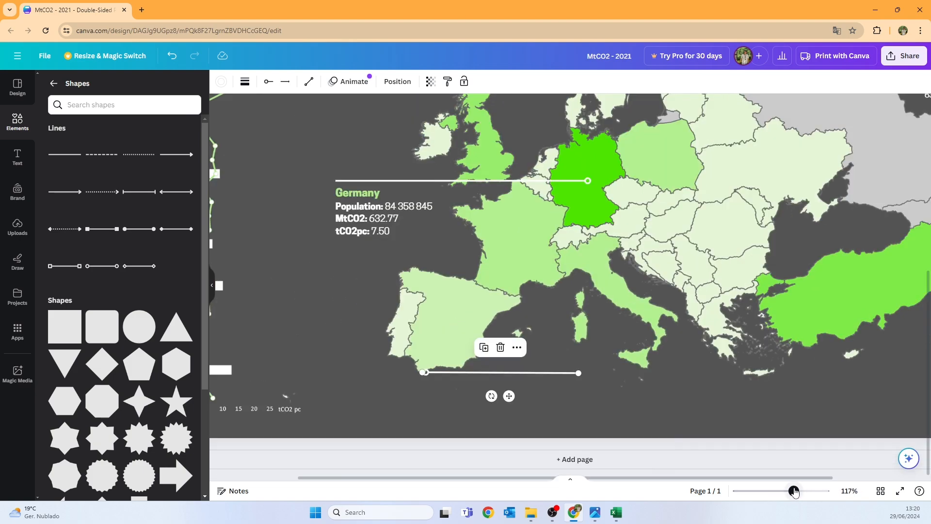
Copy the Germany label to the free end of the Gibraltar callout line and set the copy's text alignment to right
left_click(365, 214)
left_click_drag(366, 213, 601, 400)
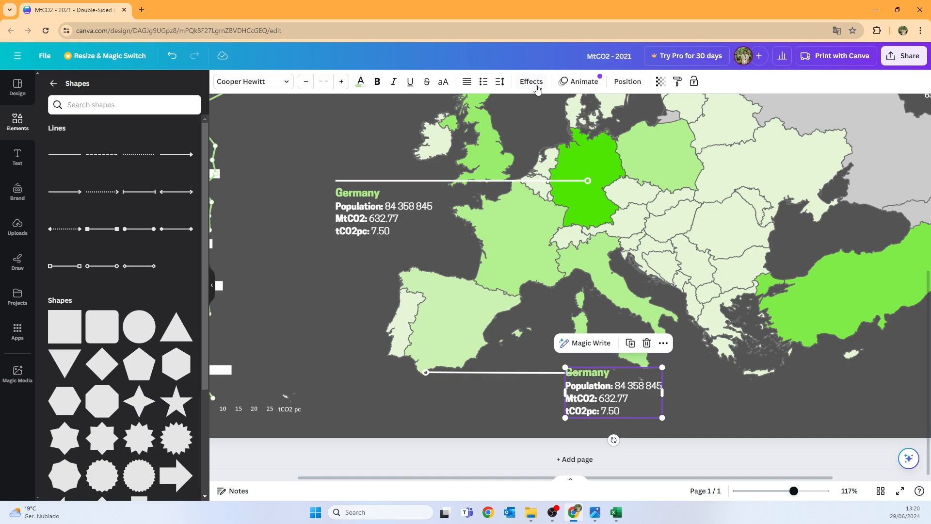
left_click(467, 83)
left_click(467, 82)
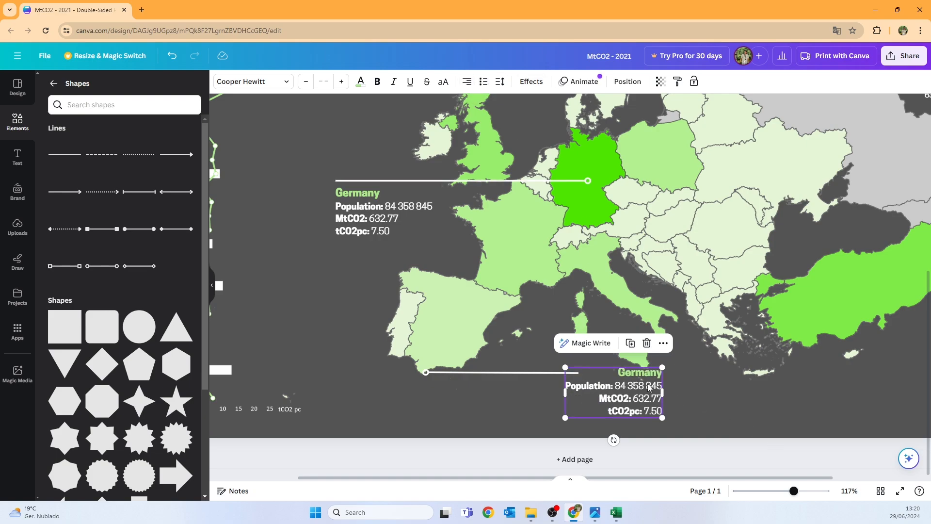
Rename the heading of the copied Germany label south of Italy to Gibraltar
double_click(629, 376)
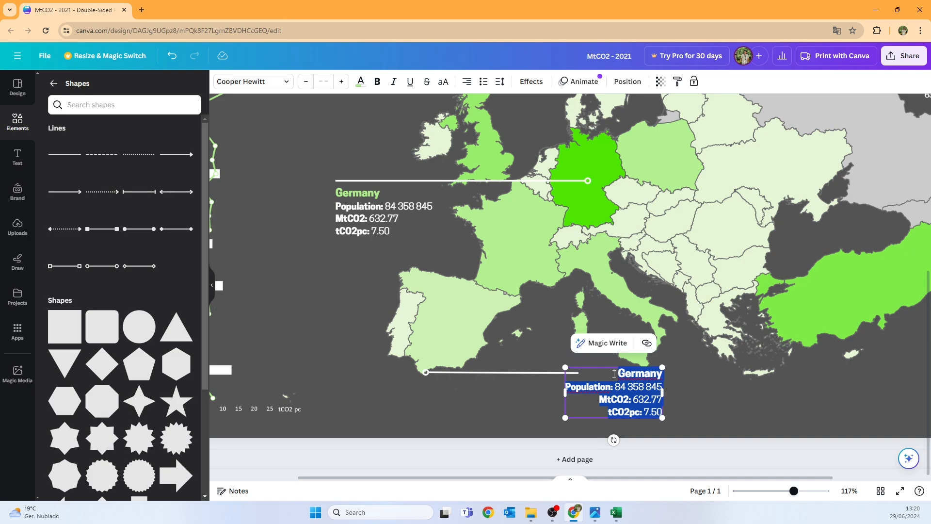
left_click_drag(623, 373, 666, 370)
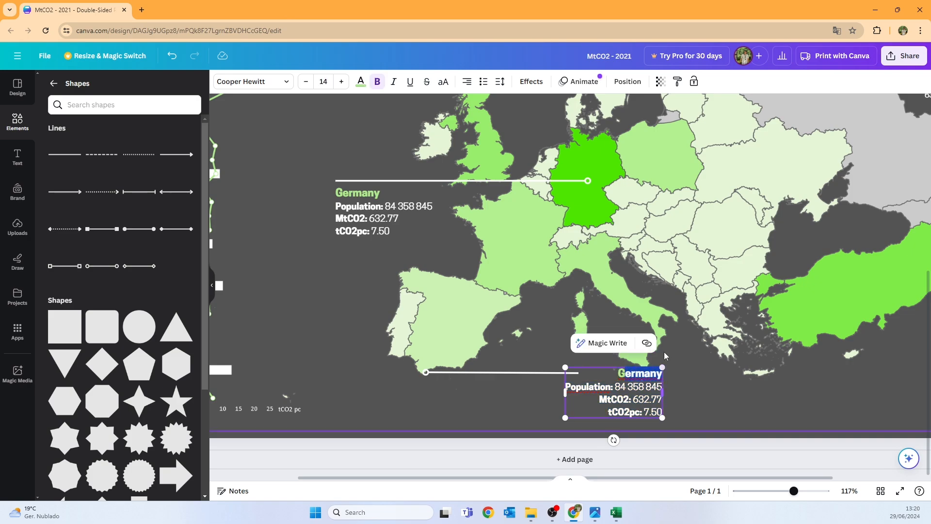
type("ibraltar")
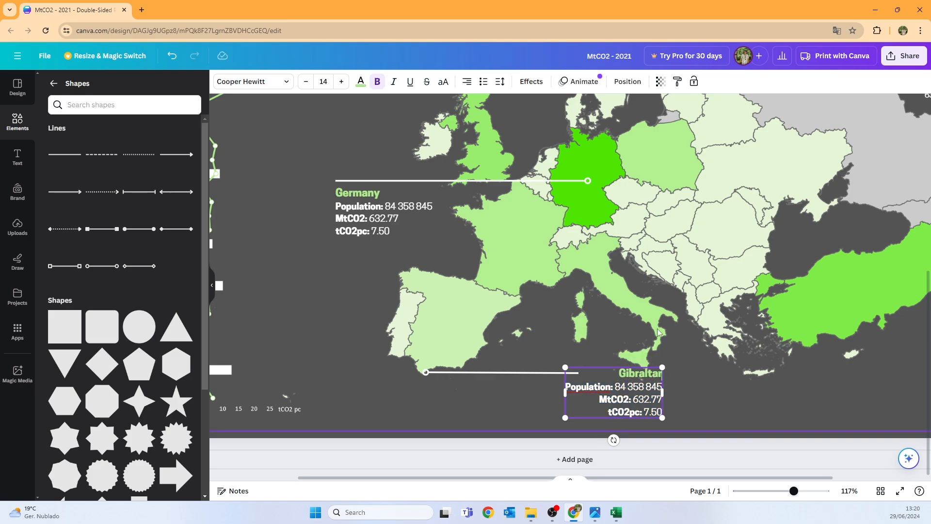
Look up Gibraltar's population in the Excel data sheet and enter 32 688 as the population in the Gibraltar label
left_click_drag(615, 387, 663, 387)
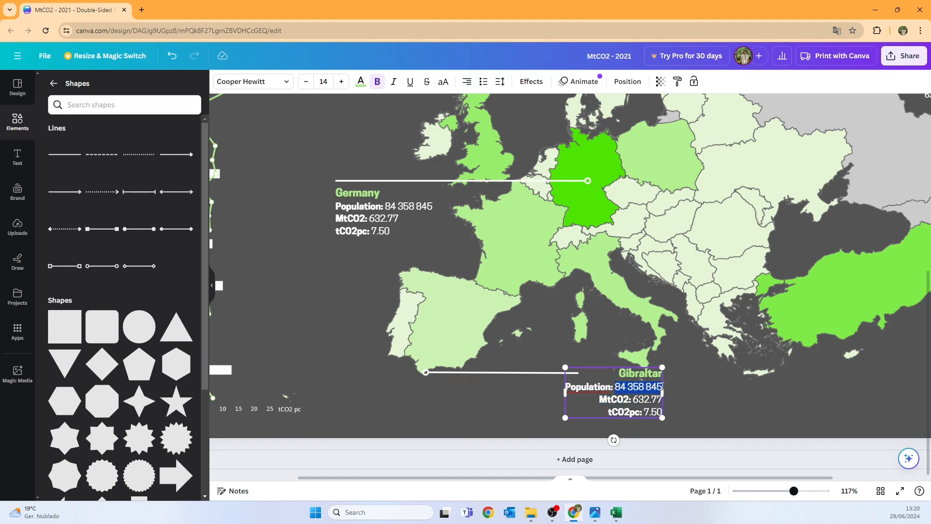
left_click(616, 513)
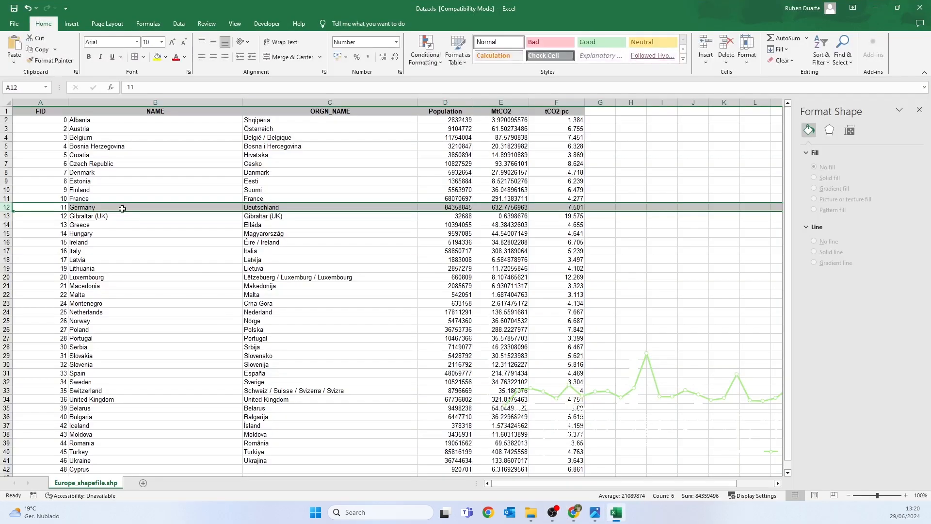
left_click(85, 218)
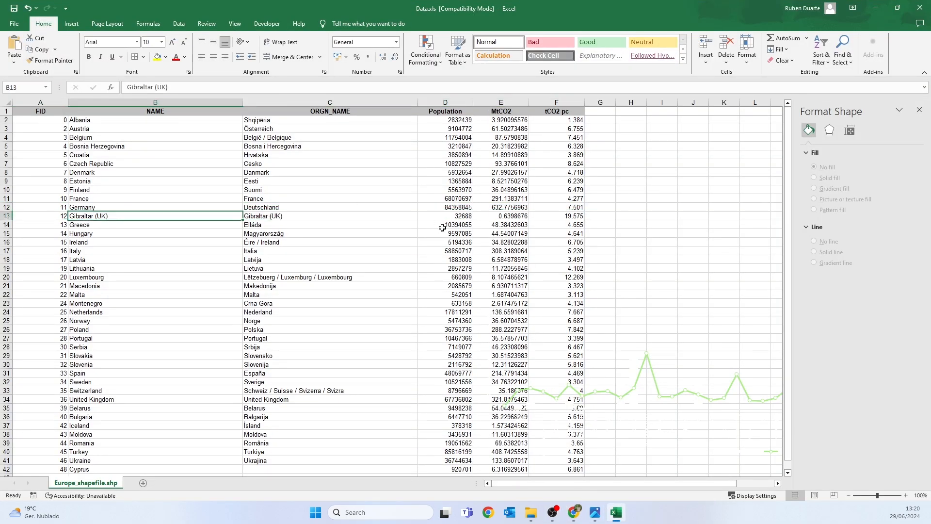
left_click(460, 216)
left_click(875, 8)
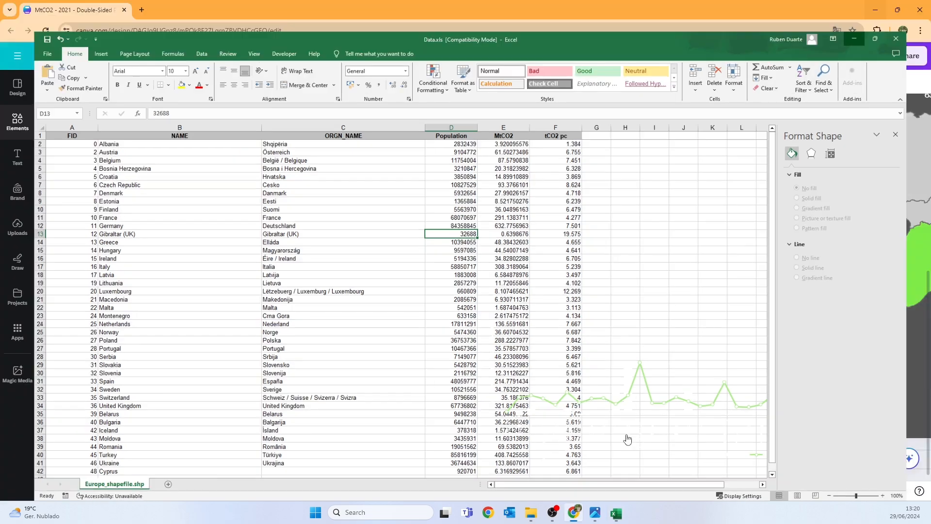
left_click(621, 386)
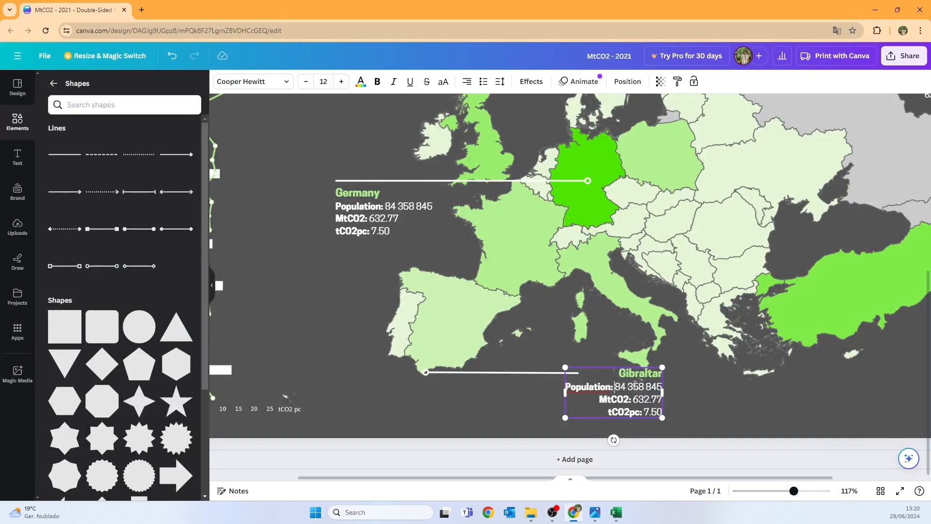
left_click(661, 384, "shift")
type("32")
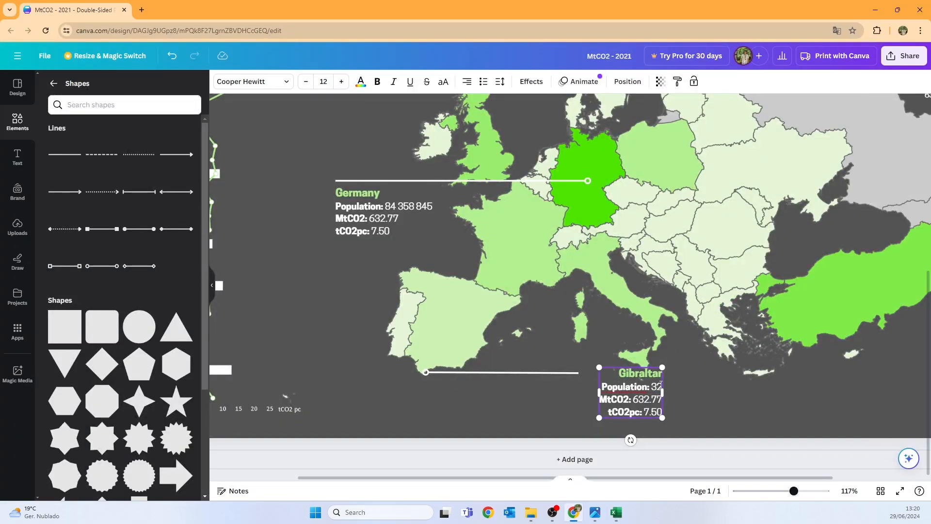
type(" 688")
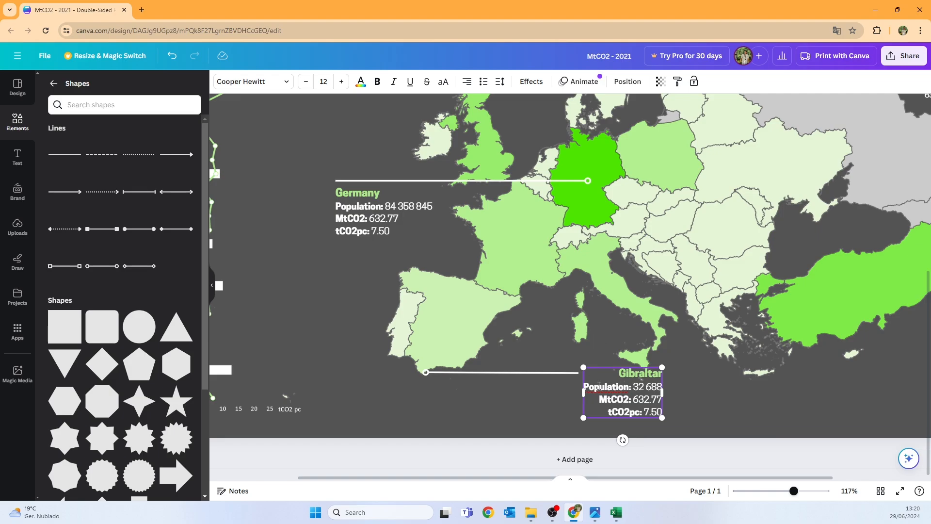
Look up Gibraltar's MtCO2 value in the Excel sheet and set MtCO2 in its Canva label to 0.63
left_click(616, 512)
left_click(517, 215)
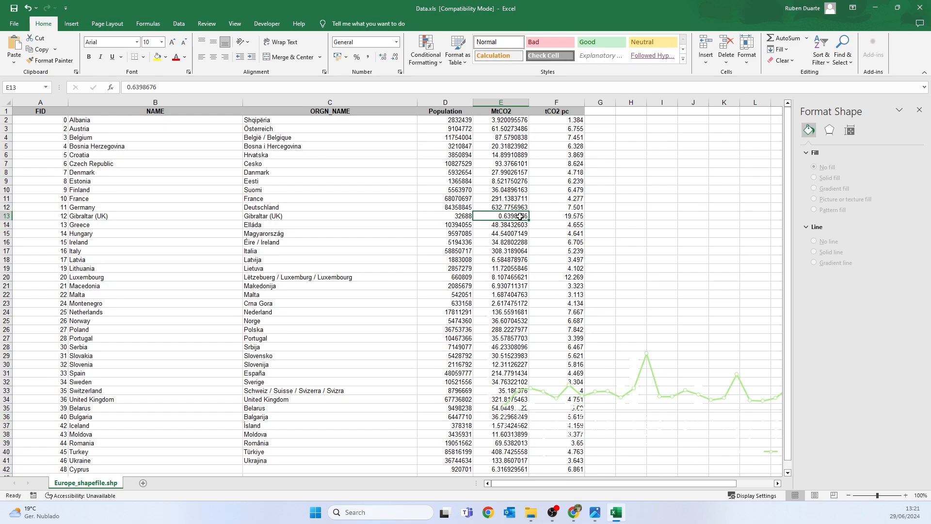
key("alt+Tab")
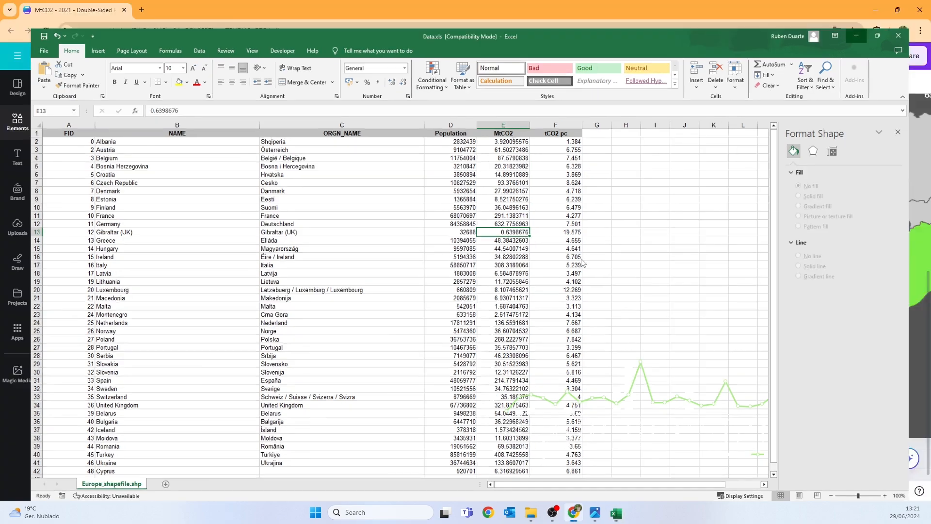
left_click(649, 397)
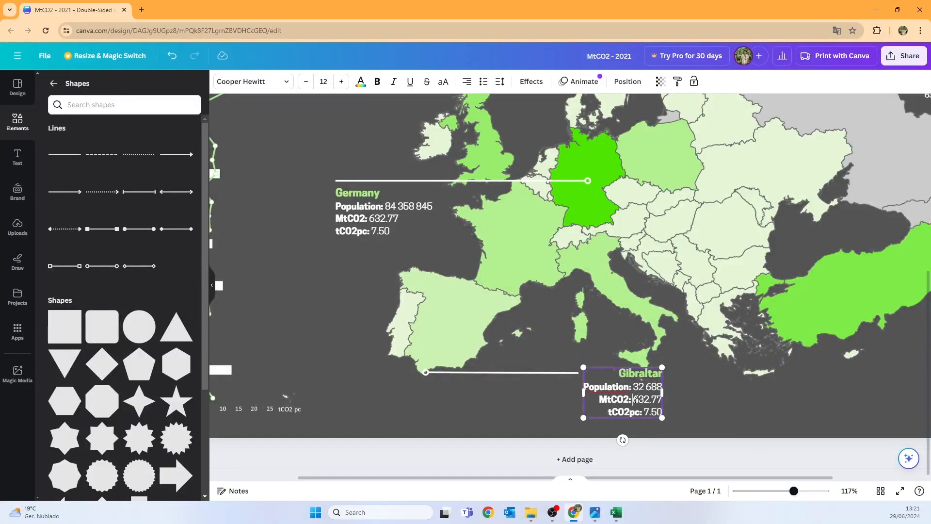
left_click_drag(635, 399, 663, 399)
type("0.")
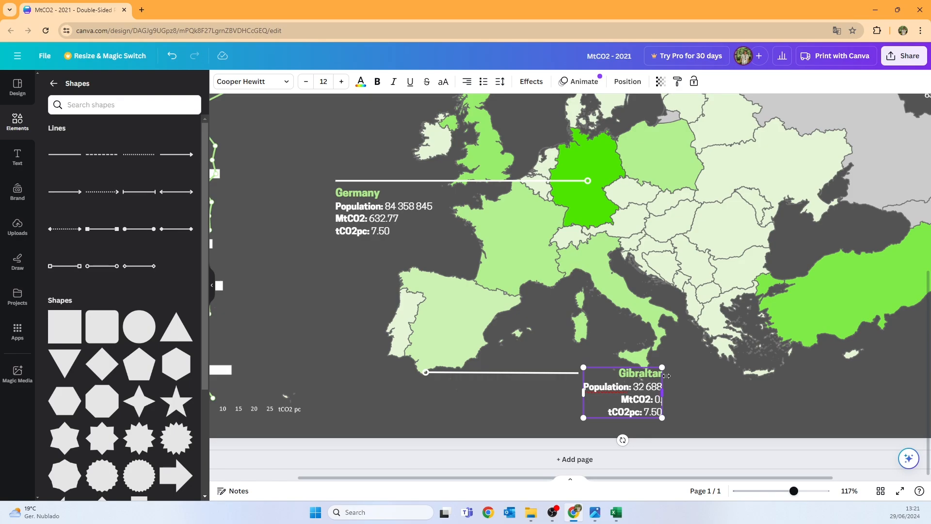
type("63")
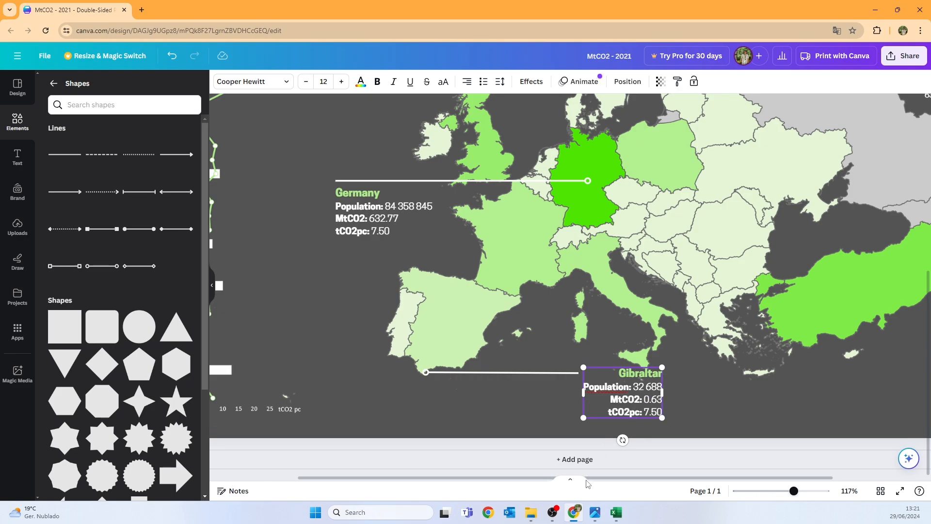
Look up Gibraltar's tCO2 pc value in the Excel sheet and set tCO2pc in its Canva label to 19.57
left_click(617, 513)
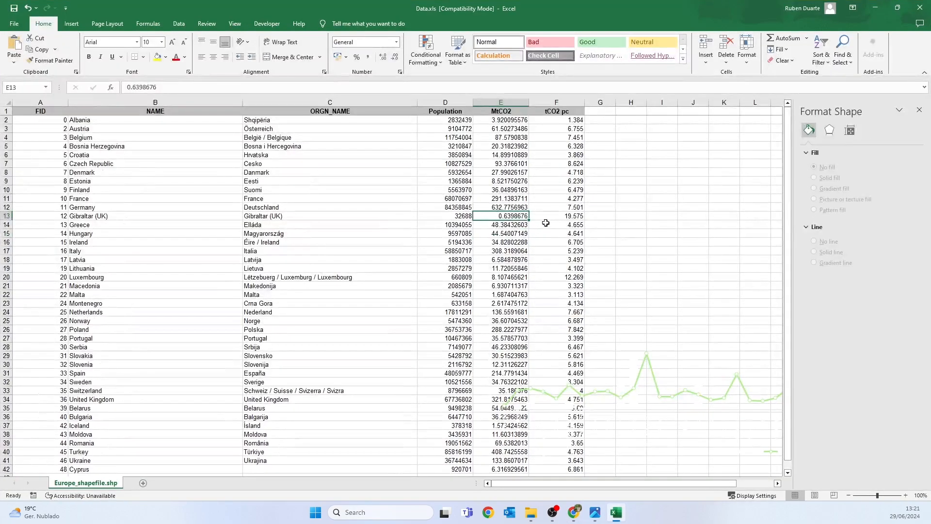
left_click(564, 216)
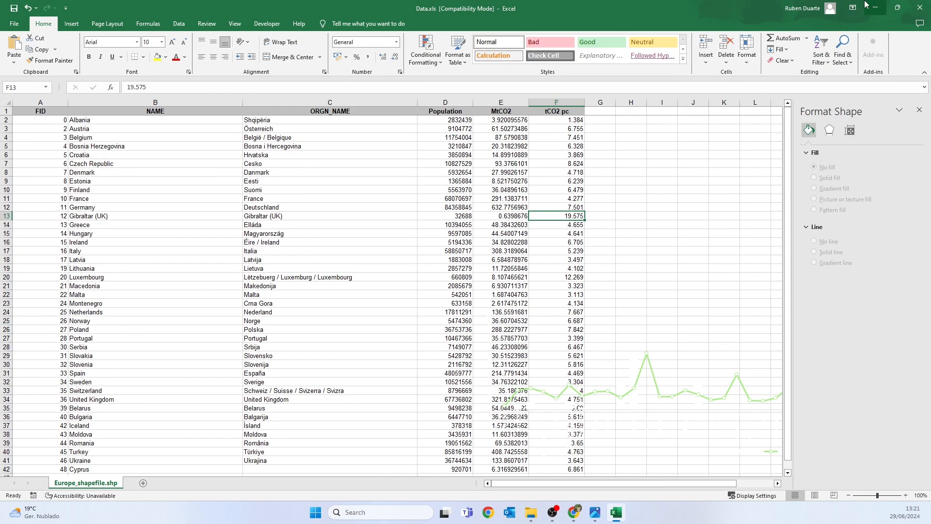
left_click(878, 8)
double_click(651, 411)
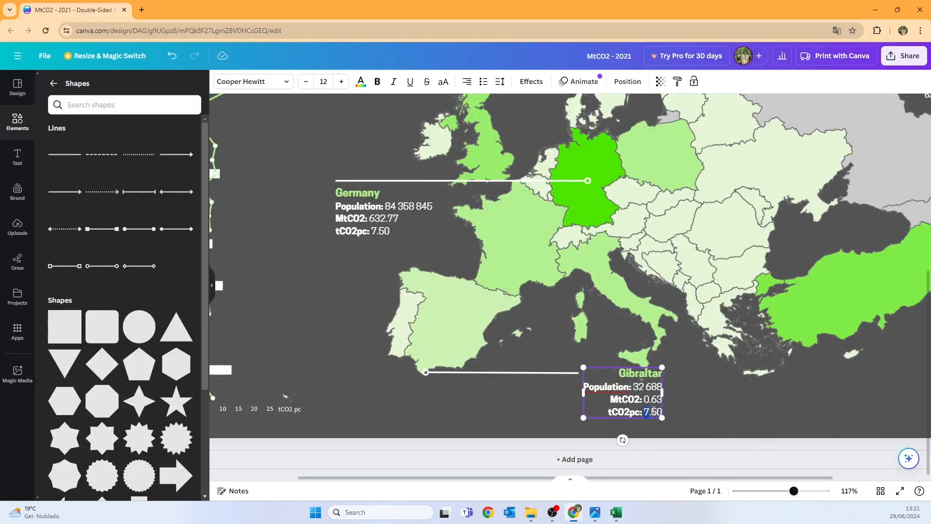
type("19.57")
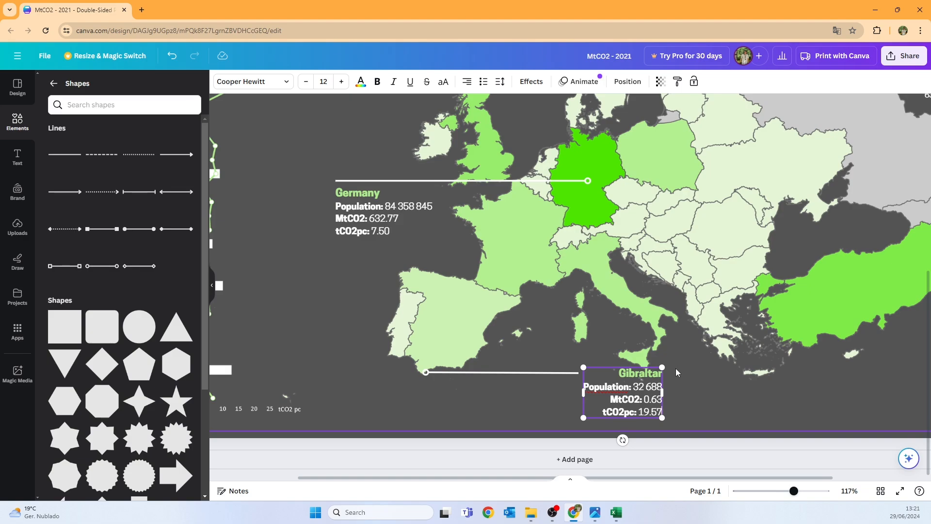
left_click(707, 382)
Move the Gibraltar label directly beneath the free end of its callout line and check the layout on the full page
left_click(637, 387)
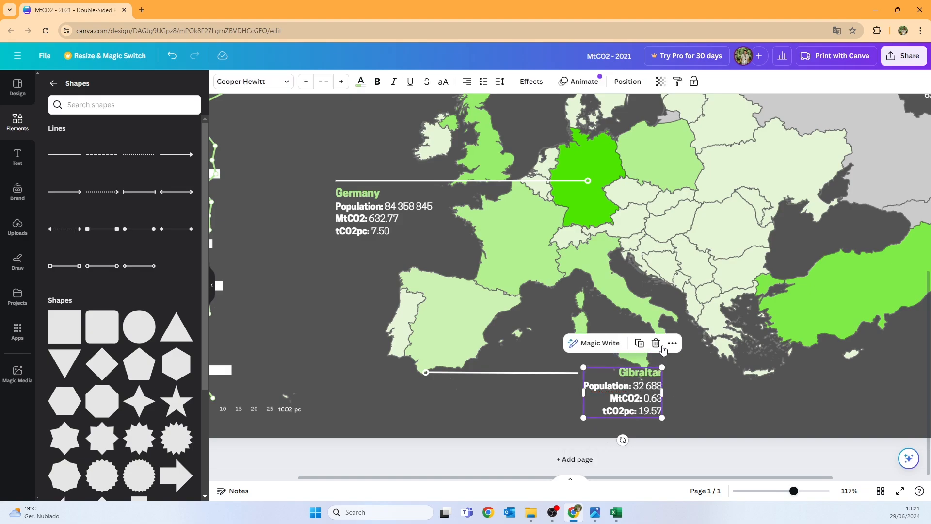
left_click_drag(637, 387, 548, 398)
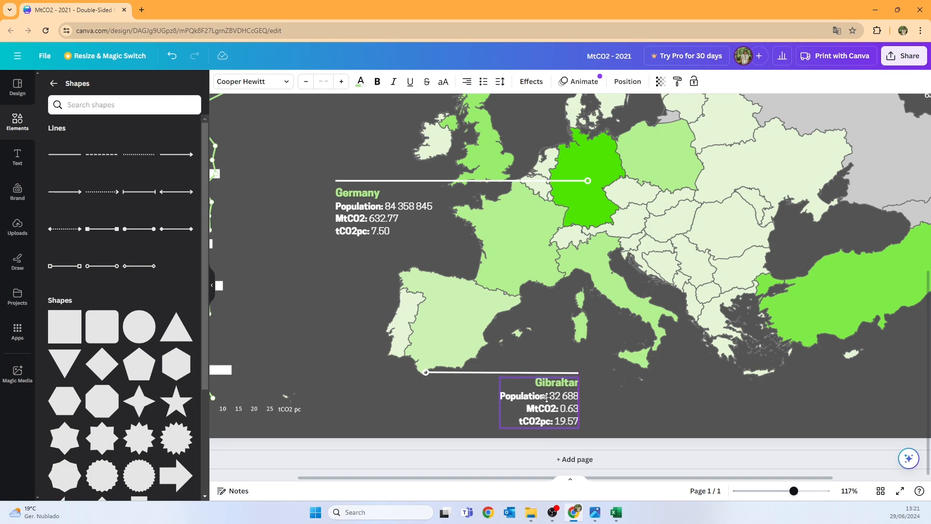
left_click(655, 389)
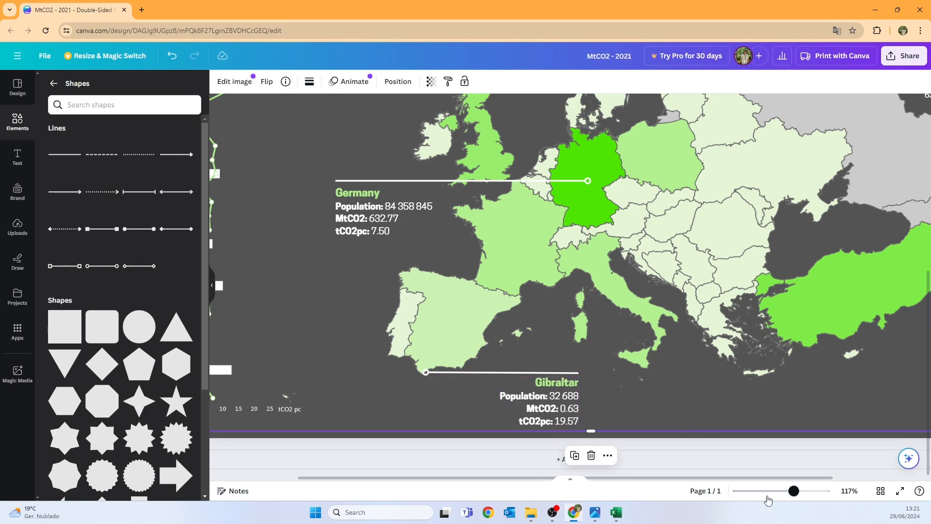
left_click_drag(794, 490, 771, 492)
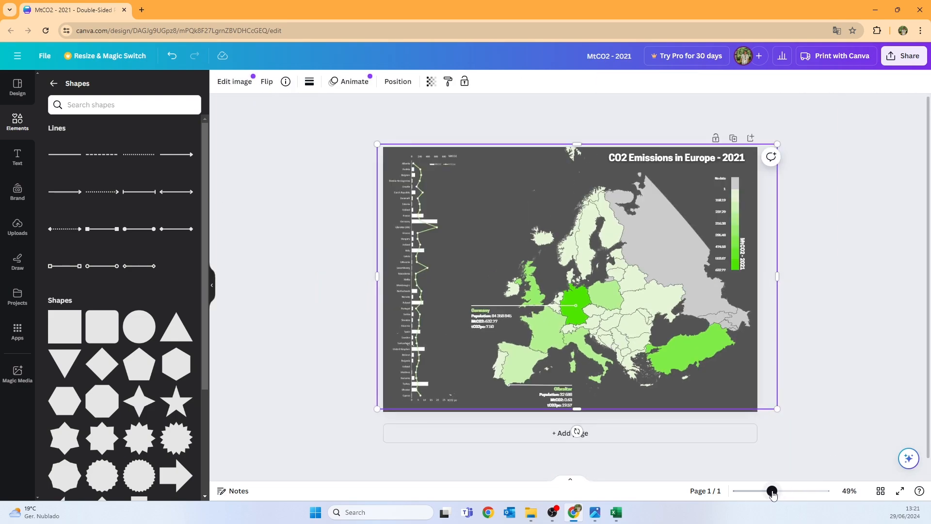
left_click(805, 318)
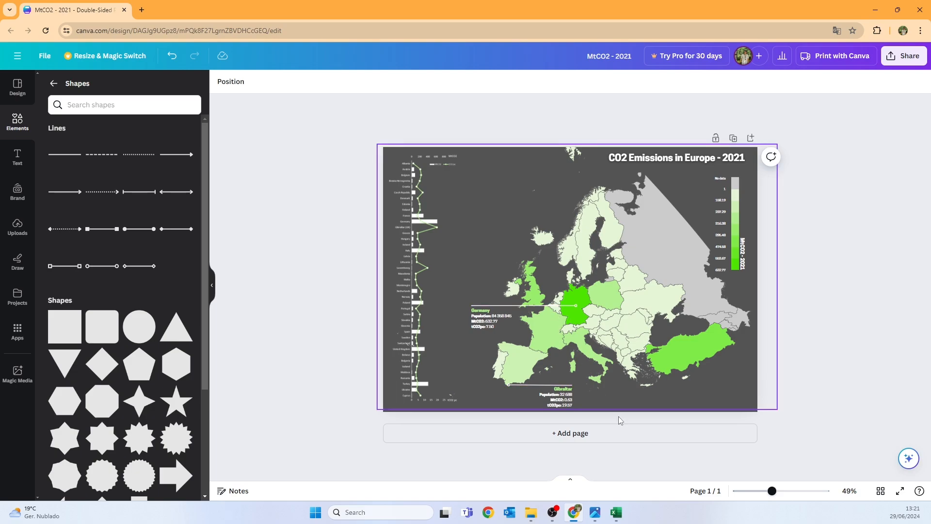
left_click_drag(772, 491, 778, 491)
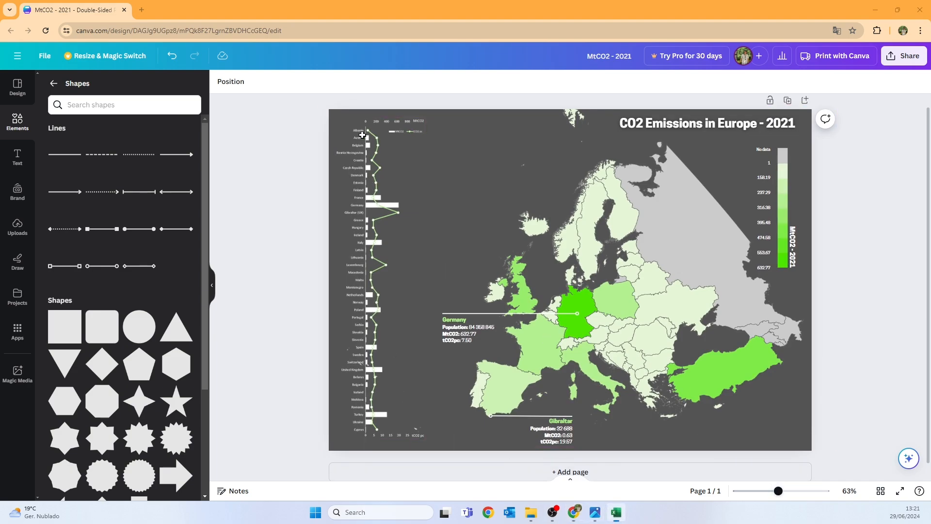
Switch to Excel, undo the last sheet change, and sort the country table by tCO2 pc from smallest to largest
left_click(616, 512)
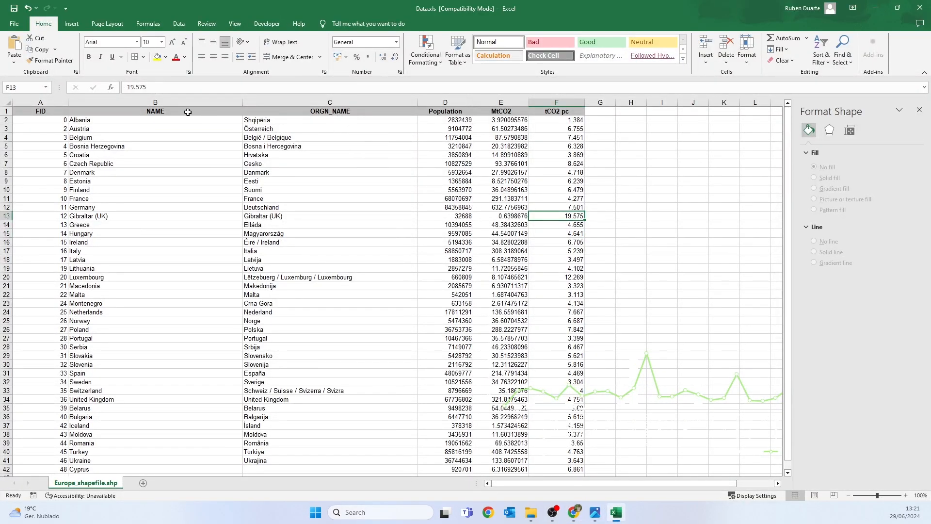
key("ctrl+z")
left_click(555, 101)
left_click(821, 54)
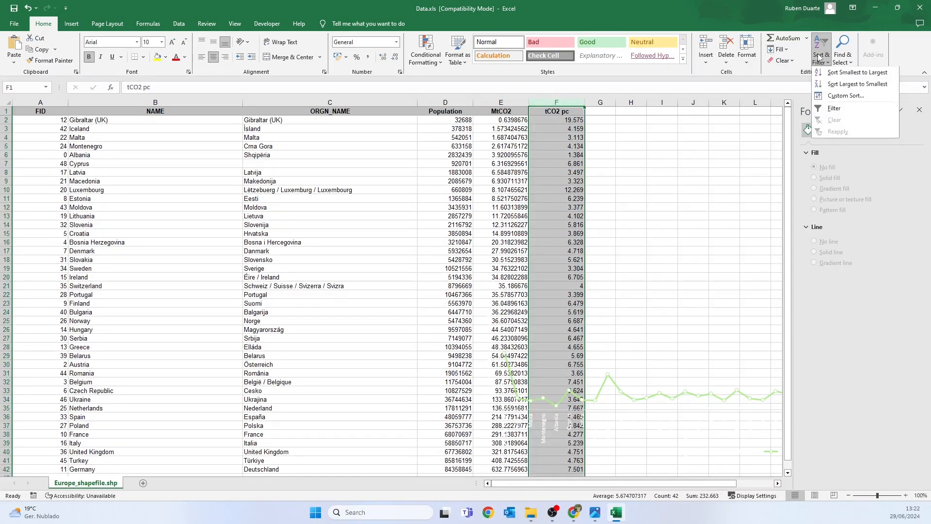
left_click(833, 75)
left_click(416, 238)
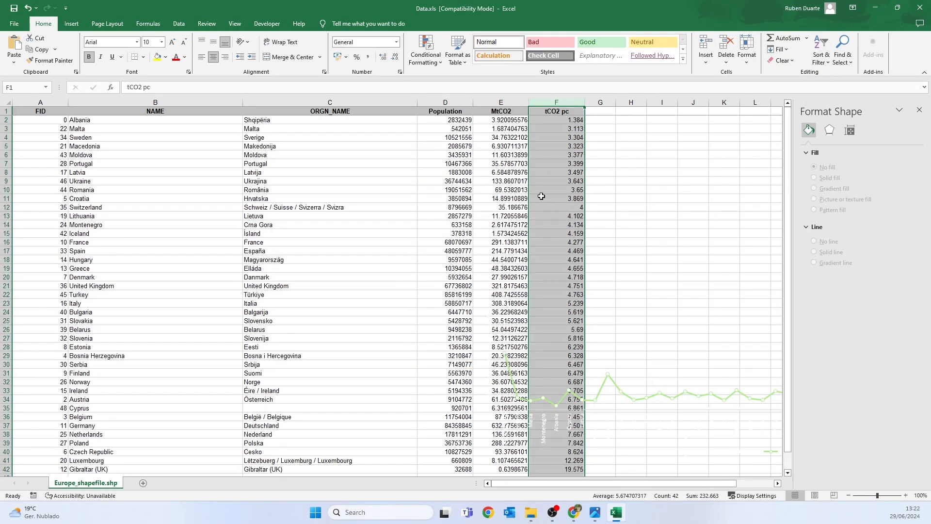
Examine Albania's row from its name through tCO2 pc in the sorted table, then return to the Canva map
left_click(523, 147)
left_click_drag(101, 122, 569, 129)
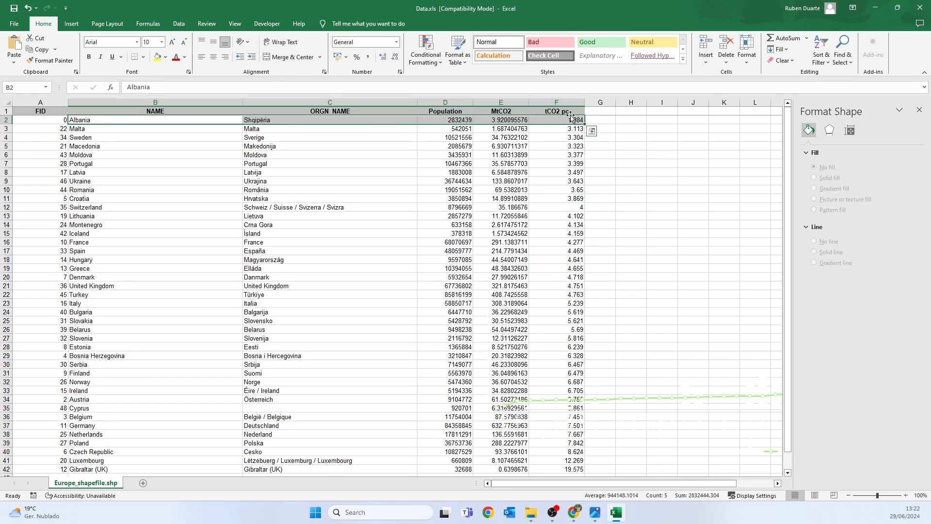
left_click(878, 7)
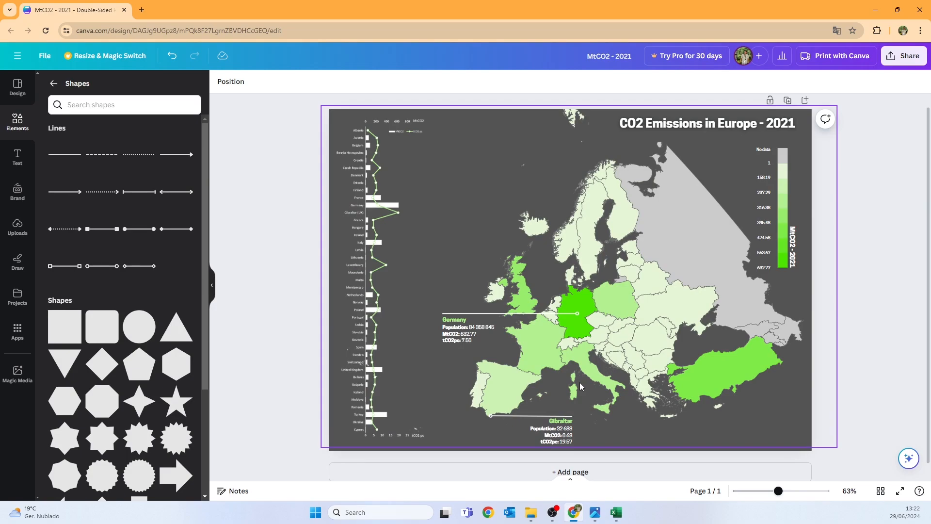
left_click(512, 416)
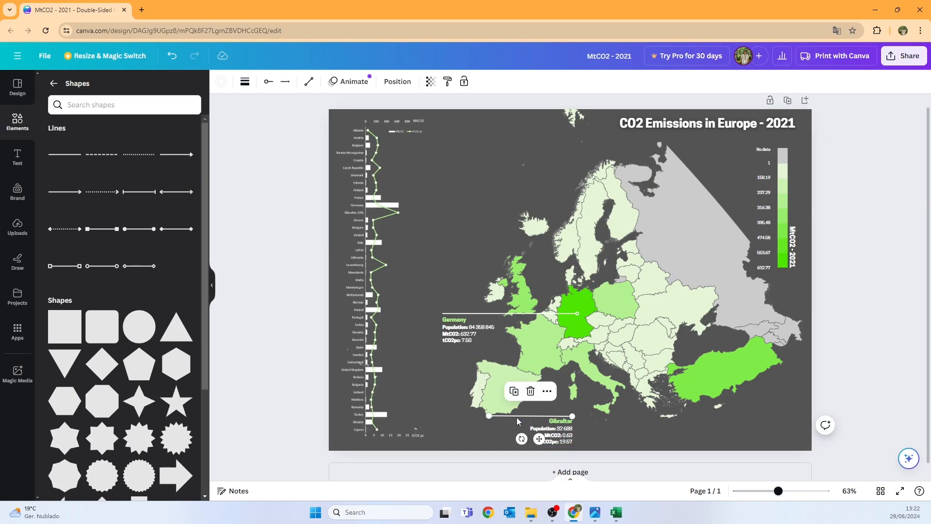
key("ctrl+v")
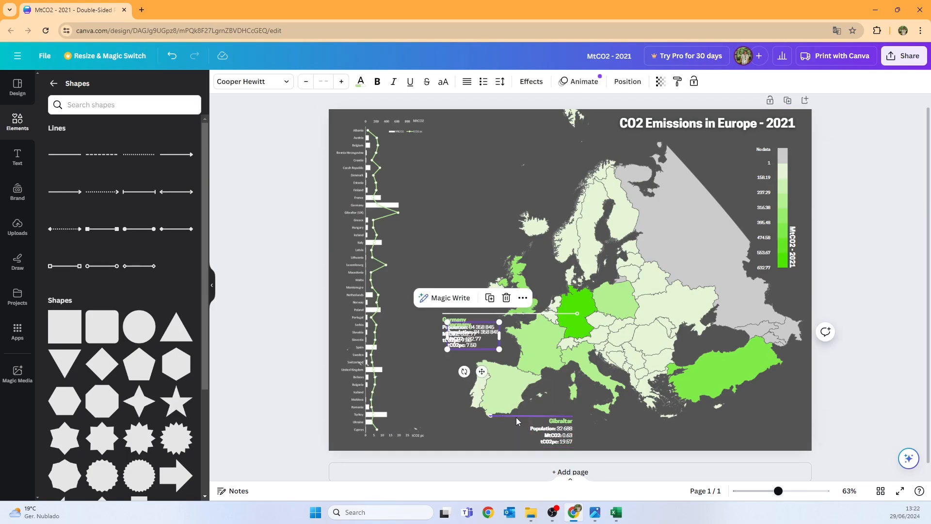
key("ctrl+z")
left_click(520, 417)
key("ctrl+c")
key("ctrl+v")
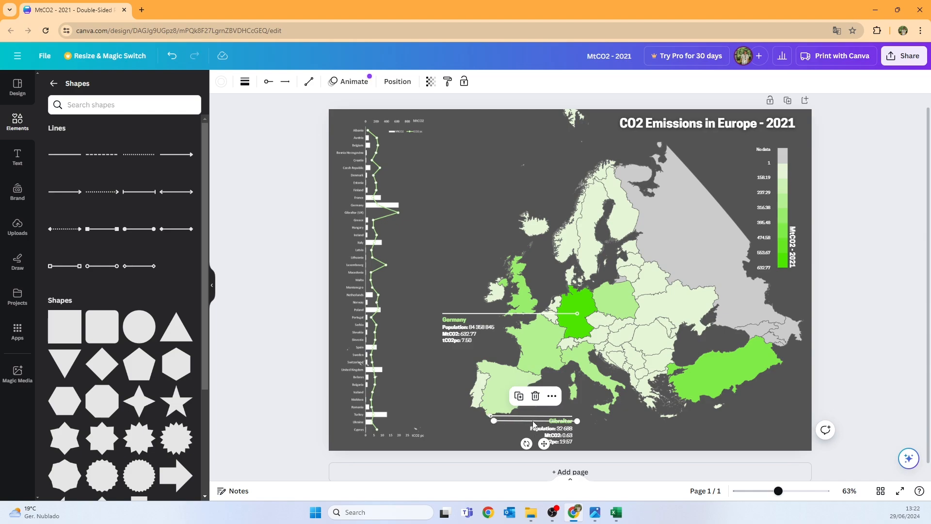
key("Delete")
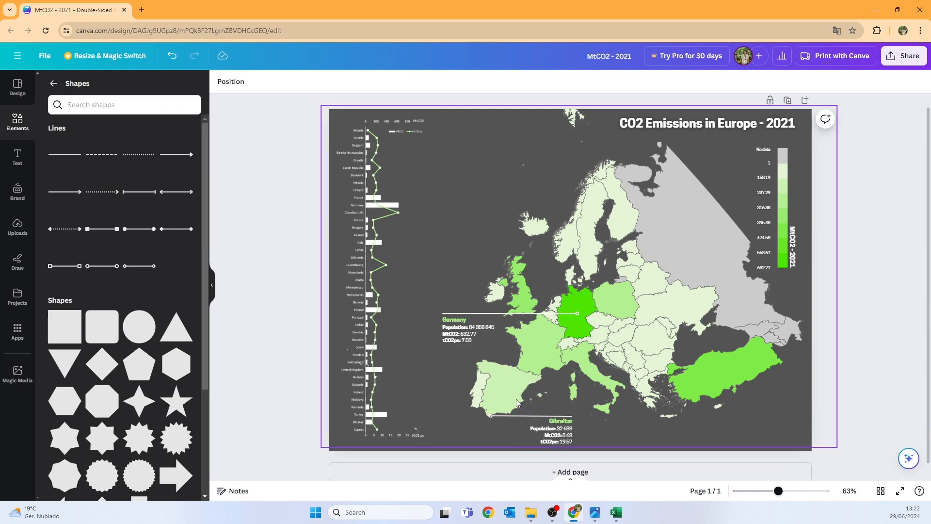
Duplicate the Germany callout line, rotate the copy 180 degrees so its circle end faces west, and lengthen it
left_click(500, 313)
key("ctrl+c")
key("ctrl+v")
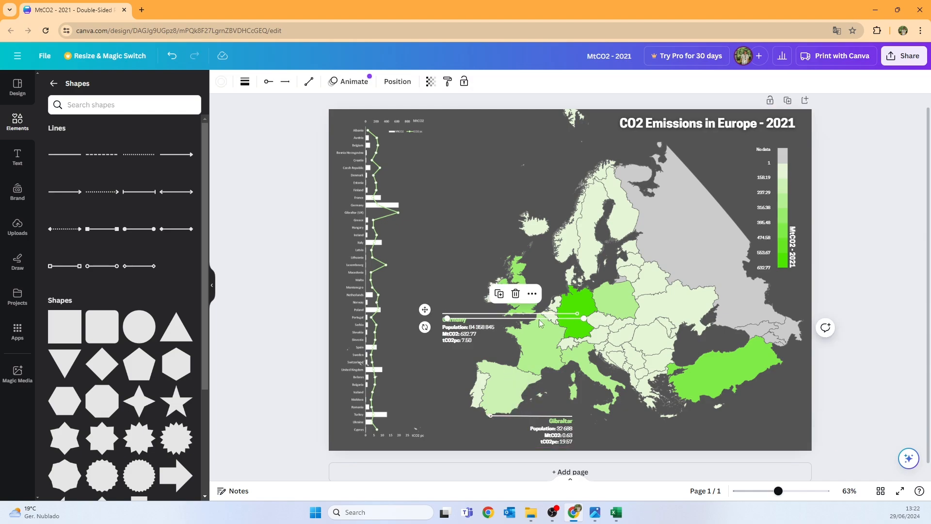
left_click_drag(541, 320, 650, 383)
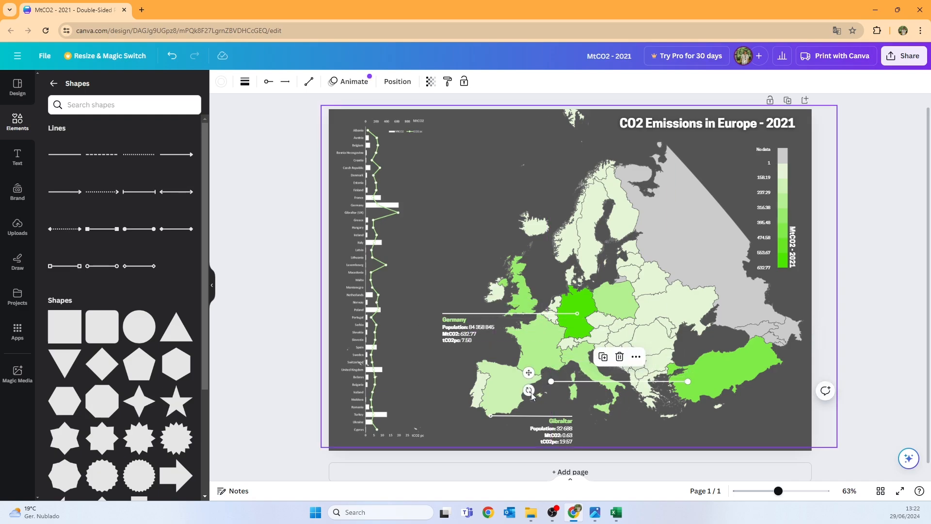
left_click_drag(530, 392, 689, 380)
left_click_drag(629, 400, 673, 473)
left_click_drag(735, 450, 763, 451)
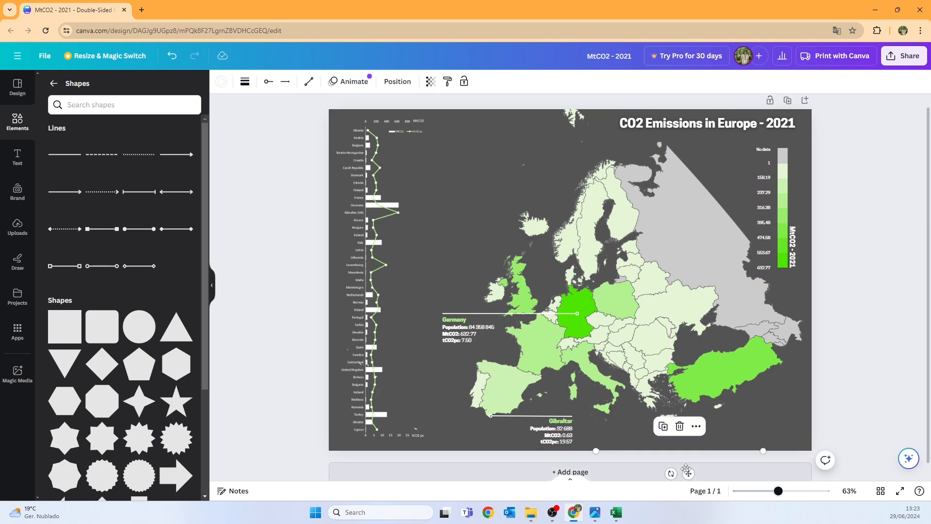
Position the new callout line with its circle end on Albania and the line running east across Turkey
left_click_drag(694, 473, 729, 403)
left_click_drag(779, 491, 805, 491)
scroll(758, 442, "down", 5)
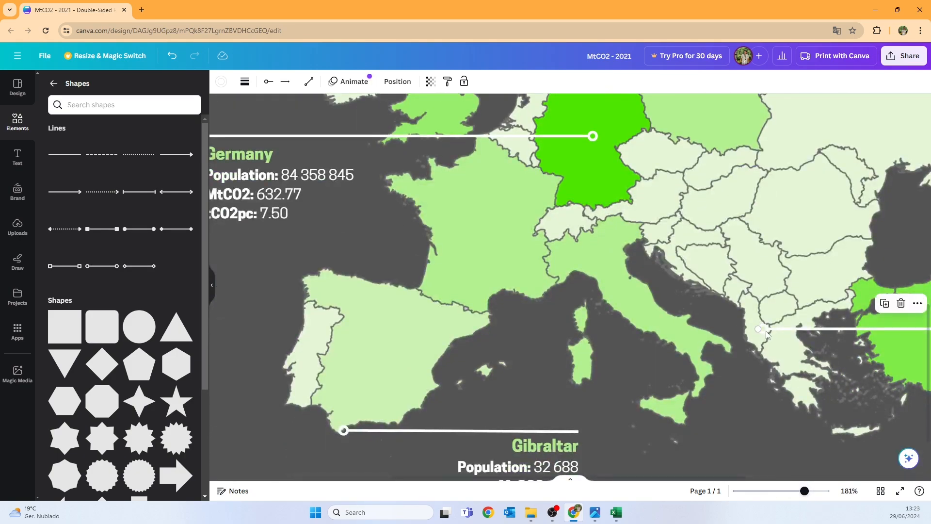
left_click_drag(758, 328, 758, 329)
left_click_drag(804, 492, 786, 491)
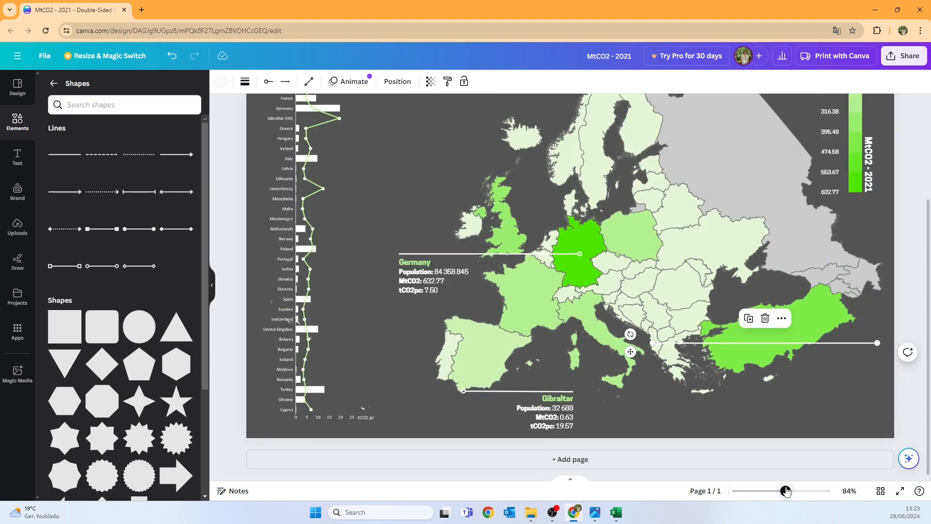
Duplicate the Gibraltar label, place the copy south of Turkey, and change its title to Albania
left_click(561, 406)
key("ctrl+d")
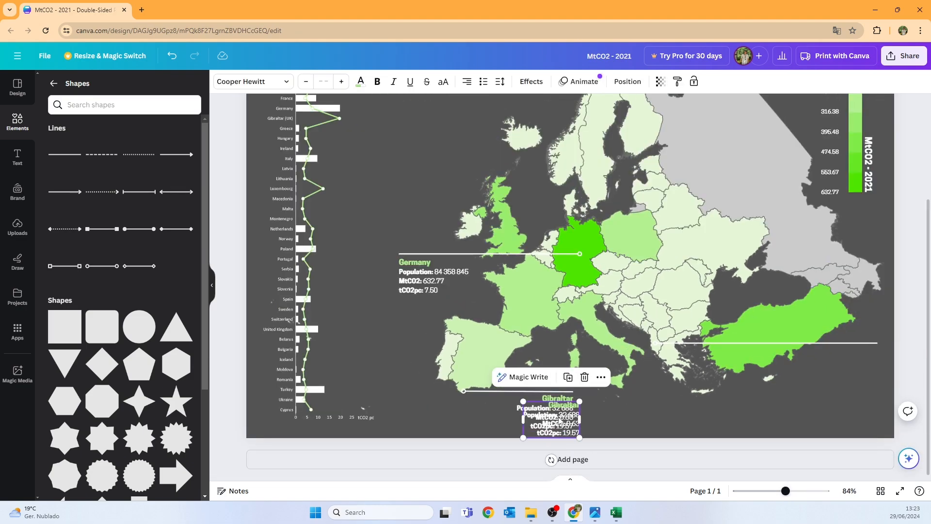
left_click_drag(560, 422, 818, 392)
double_click(814, 384)
left_click_drag(805, 379, 839, 377)
type("Ita")
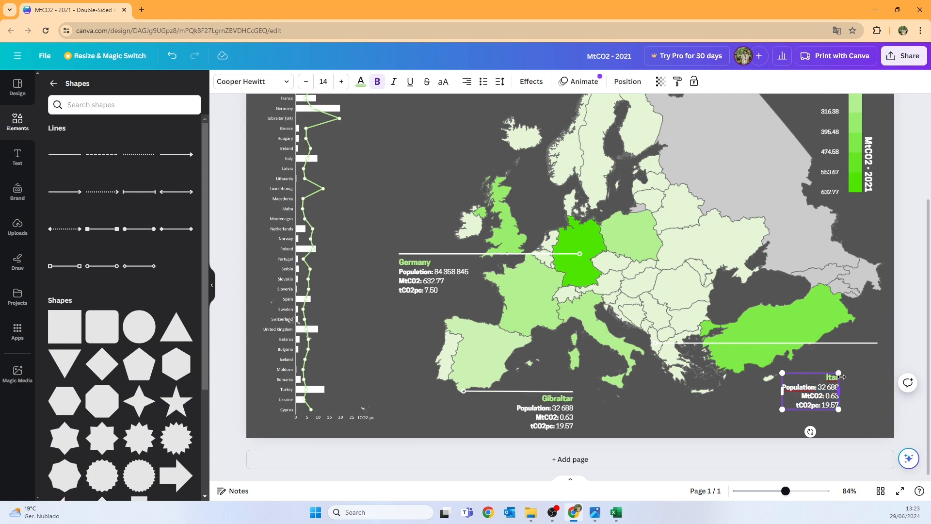
key("BackSpace")
type("Albania")
left_click(878, 398)
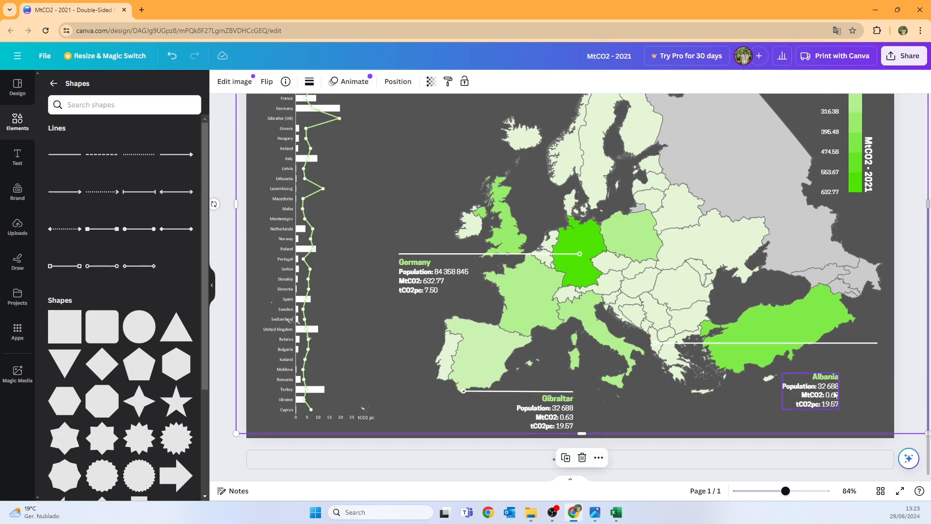
Copy Albania's population from the Excel sheet into its Canva label, format it as 2 832 439, and remove the extra blank line
left_click(617, 519)
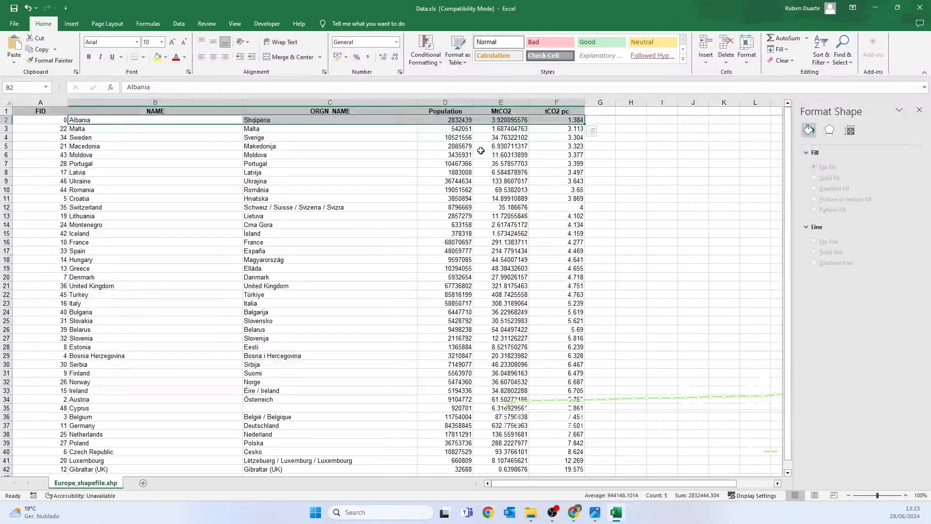
left_click(468, 121)
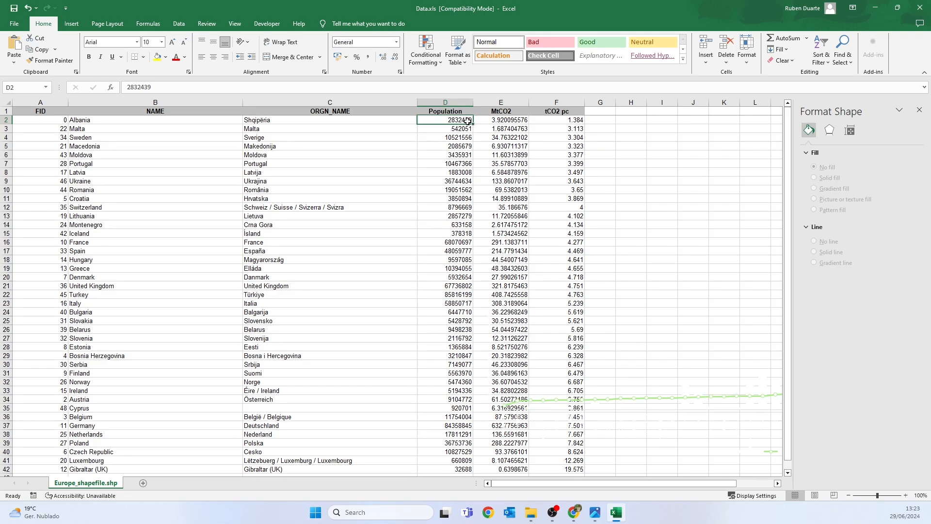
key("ctrl+c")
key("alt+Tab")
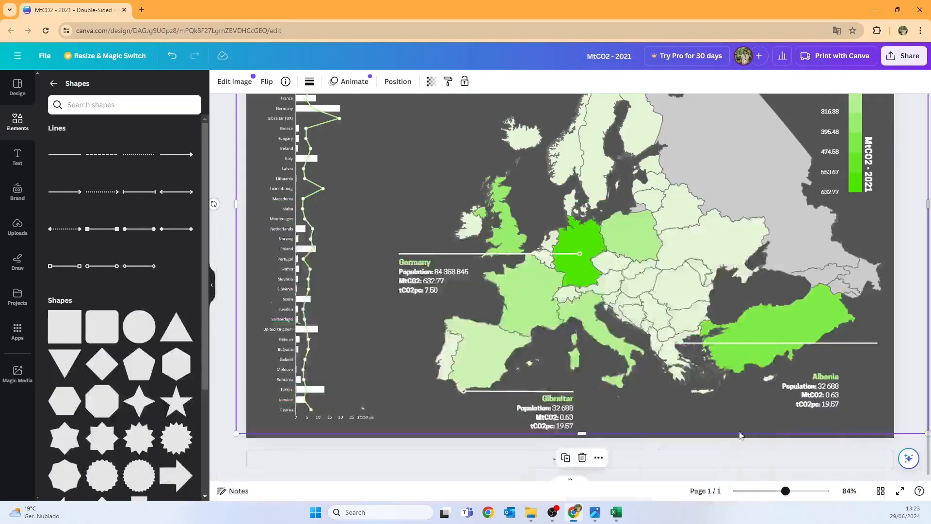
left_click(831, 392)
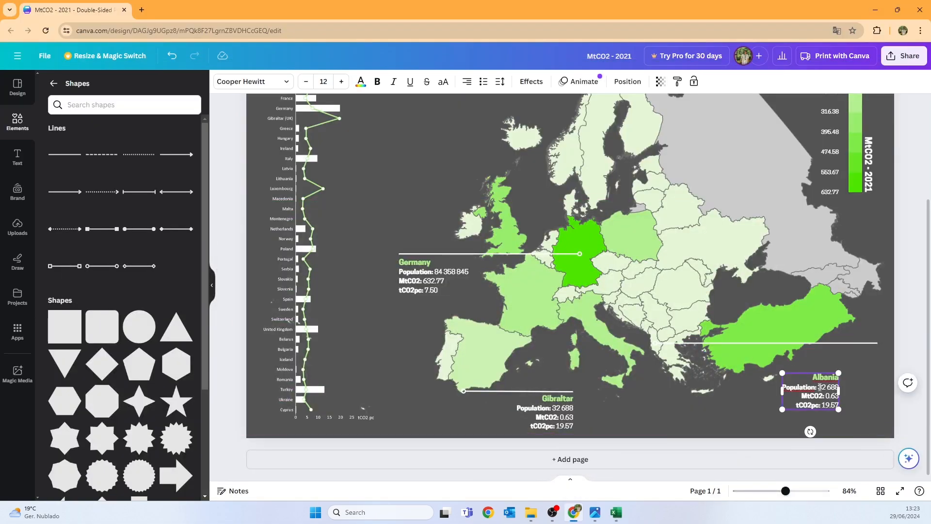
left_click_drag(820, 386, 838, 387)
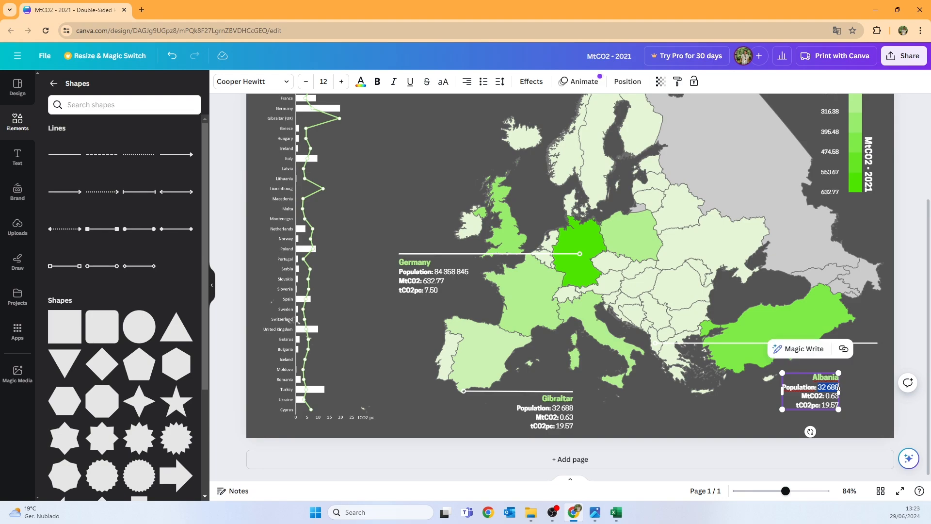
key("ctrl+v")
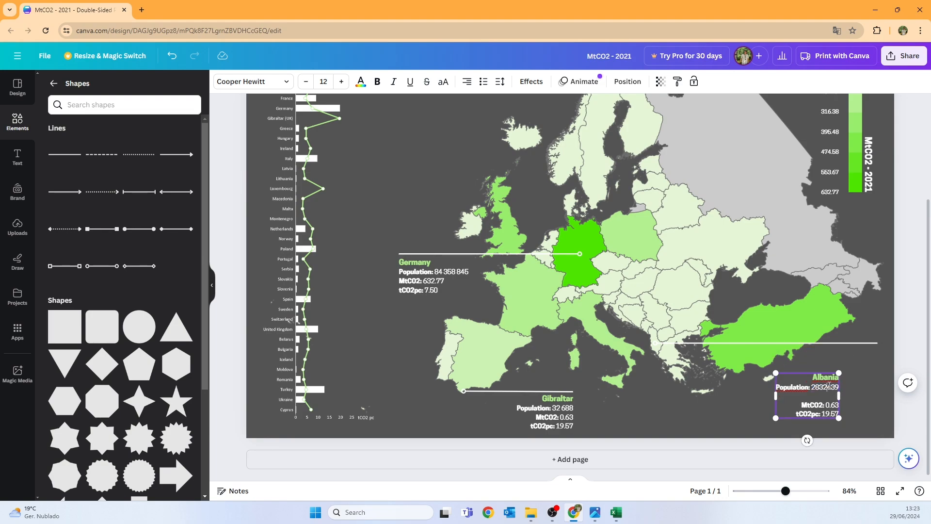
left_click(826, 387)
left_click(814, 387)
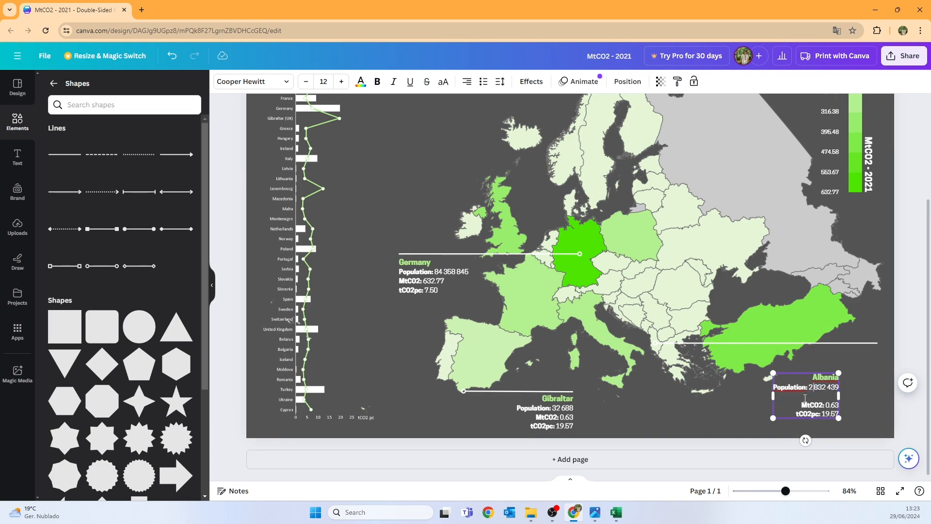
left_click(805, 396)
key("BackSpace")
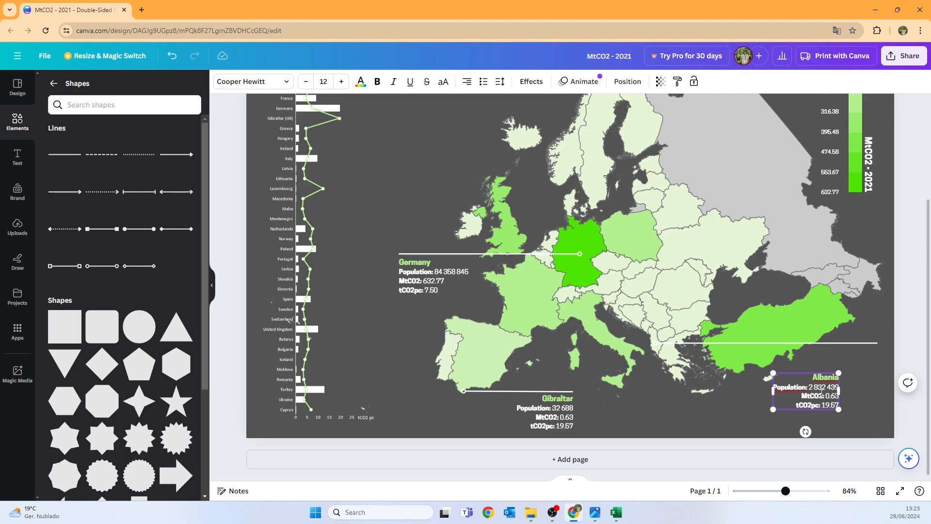
Look up Albania's MtCO2 value in the Excel sheet and set MtCO2 in its Canva label to 3.92
left_click(616, 512)
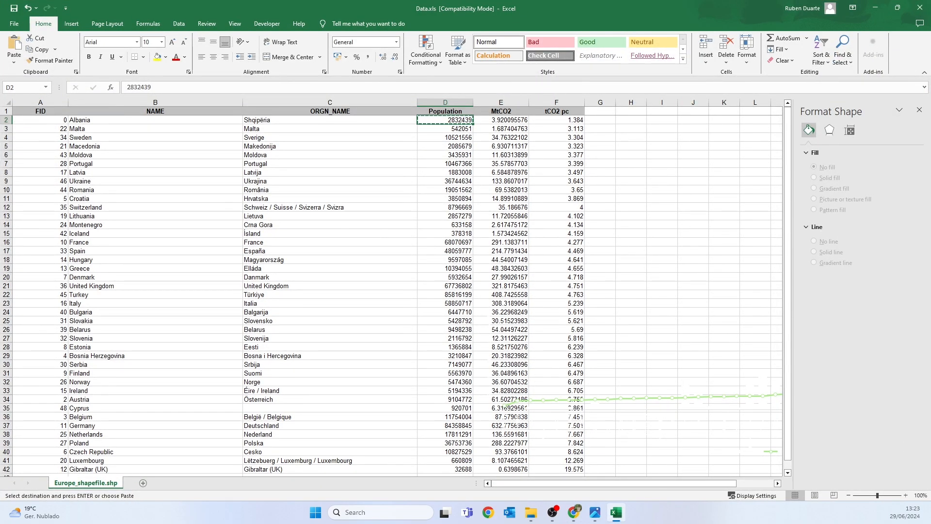
left_click(870, 14)
left_click(827, 395)
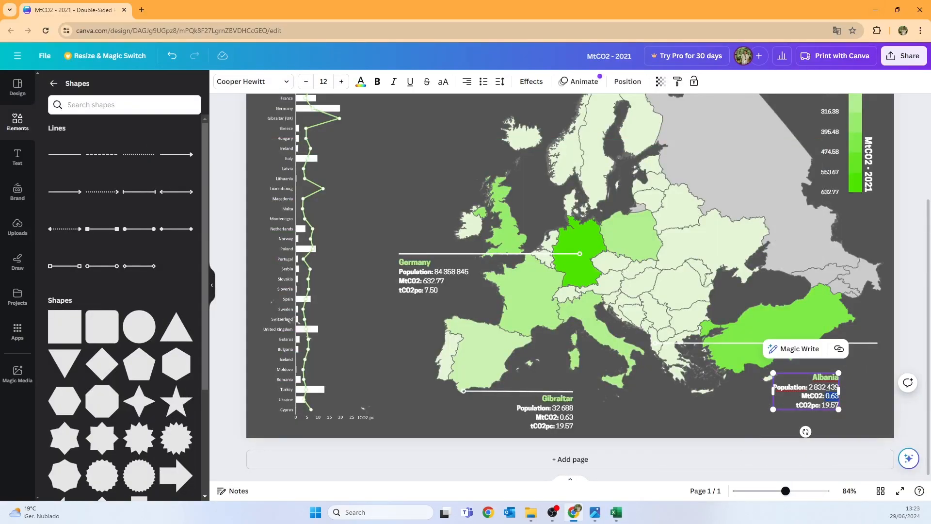
left_click_drag(827, 395, 840, 394)
type("3.92")
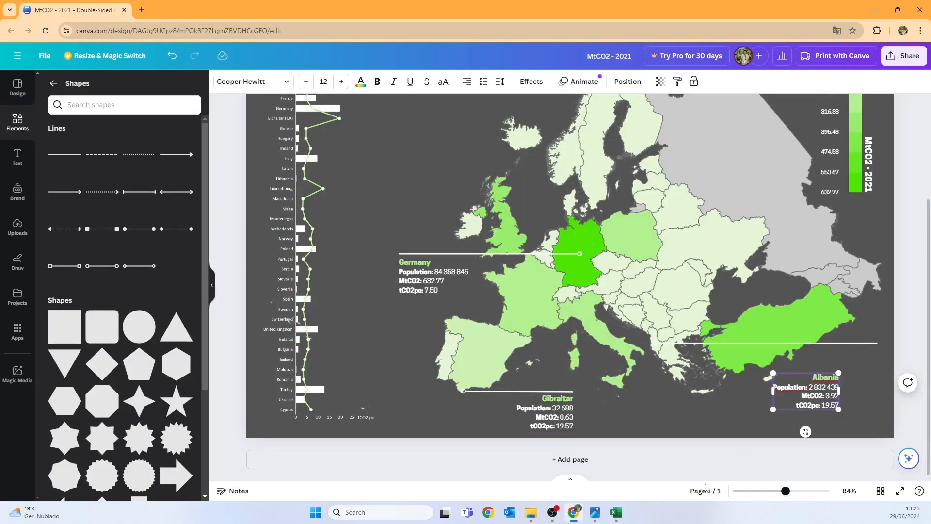
Look up Albania's tCO2 pc value in the Excel sheet and set tCO2pc in its Canva label to 1.38
left_click(616, 512)
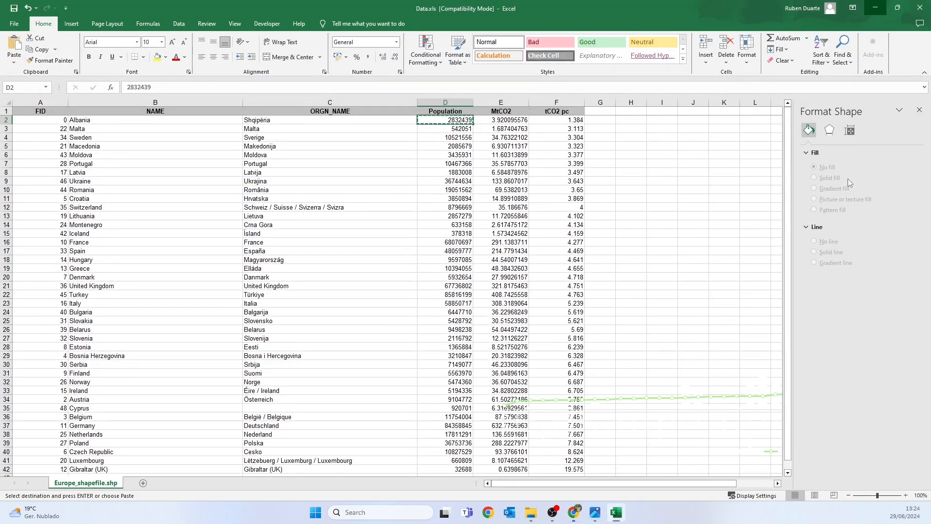
left_click(875, 7)
left_click(827, 405)
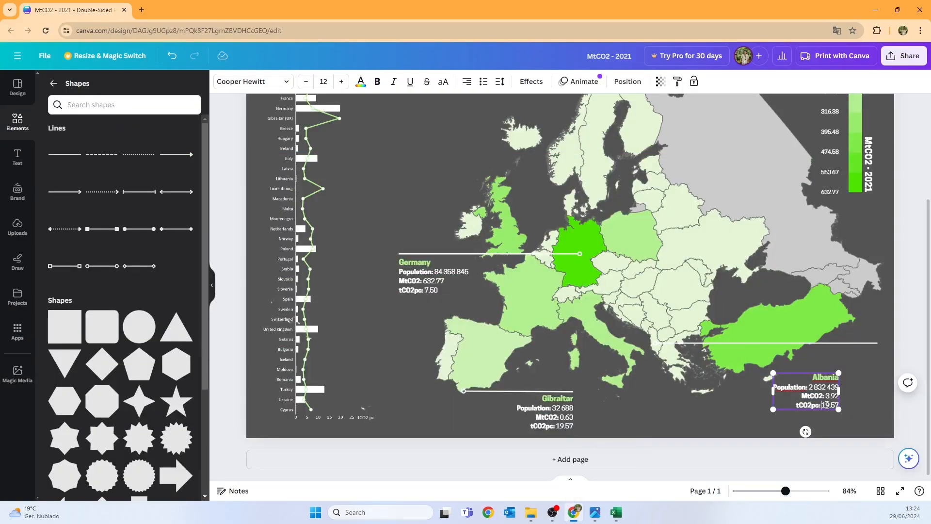
left_click_drag(837, 405, 839, 404)
type(".38")
left_click(863, 398)
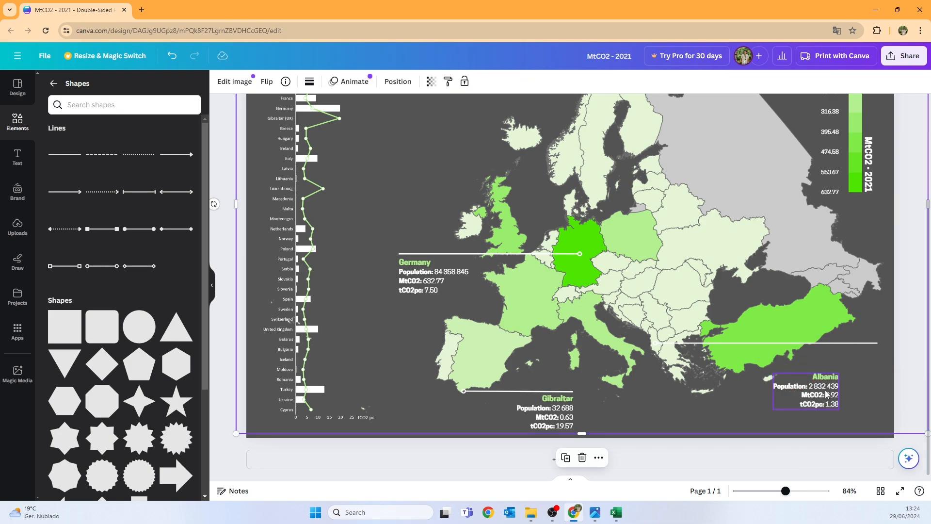
Move the Albania label directly beneath the free end of its callout line and check the layout on the full page
left_click_drag(827, 386, 866, 364)
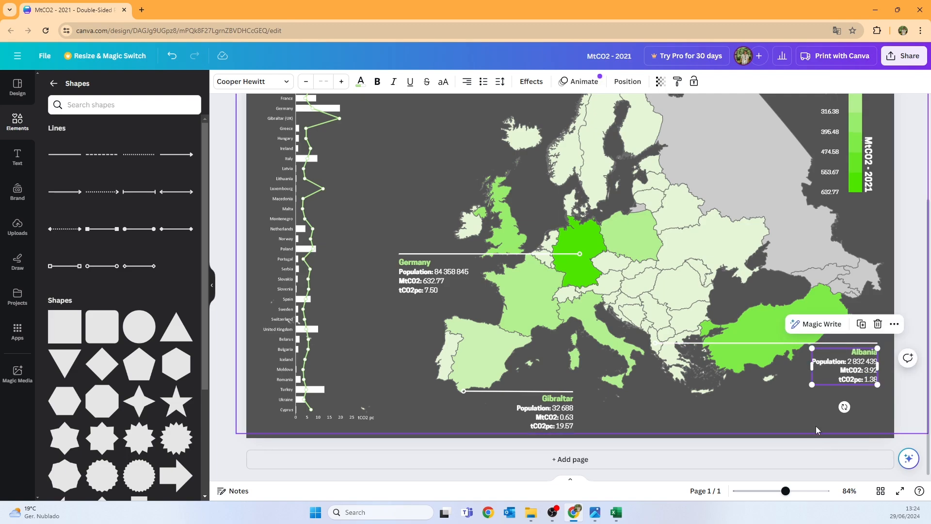
left_click(775, 423)
left_click_drag(783, 494, 766, 493)
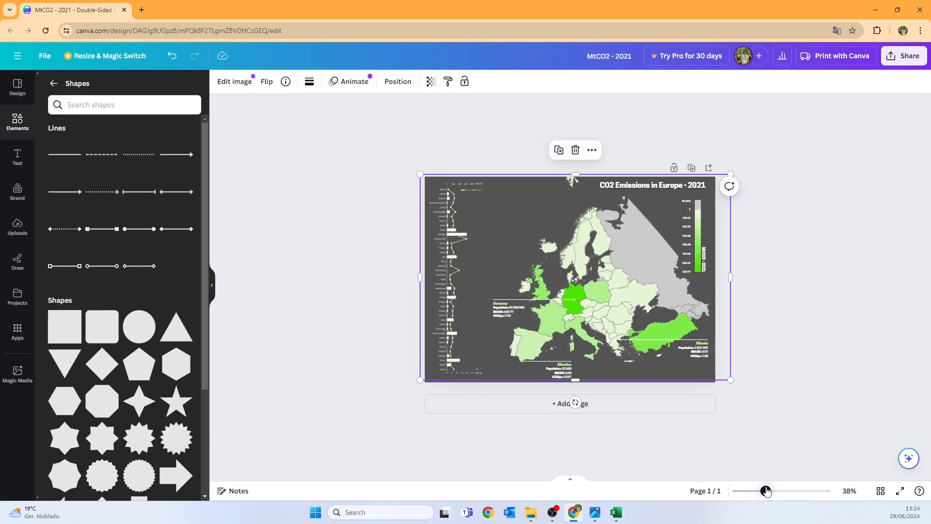
left_click(763, 311)
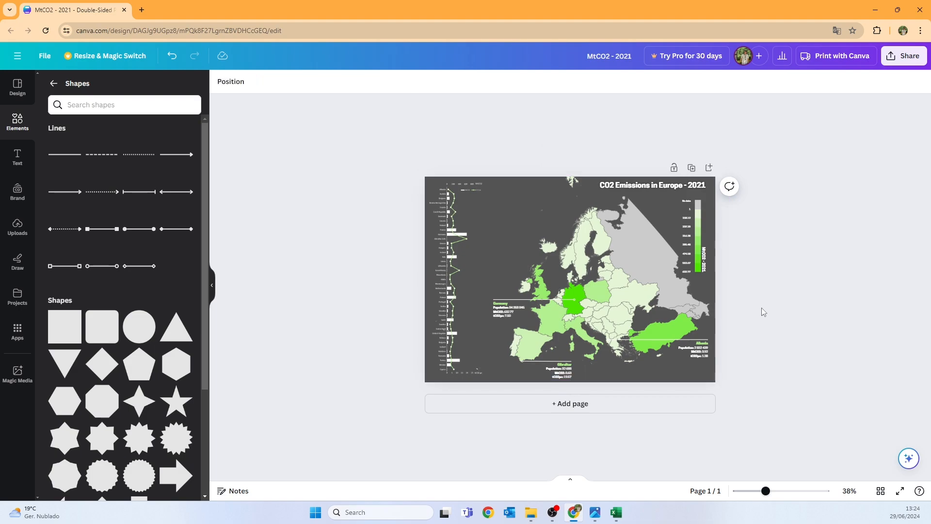
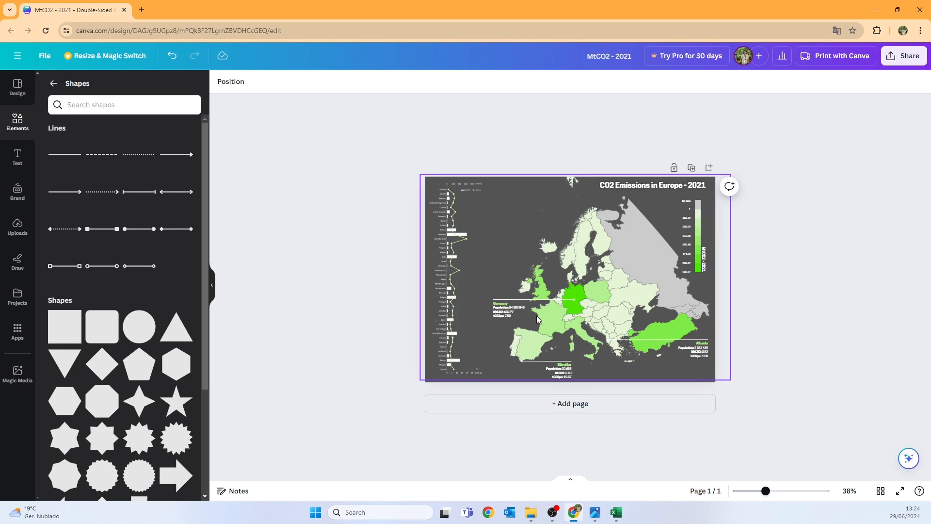
Place a copy of the Germany label in the empty area beside the top of the chart and retitle it Most Population
left_click(499, 314)
left_click_drag(499, 315, 491, 209)
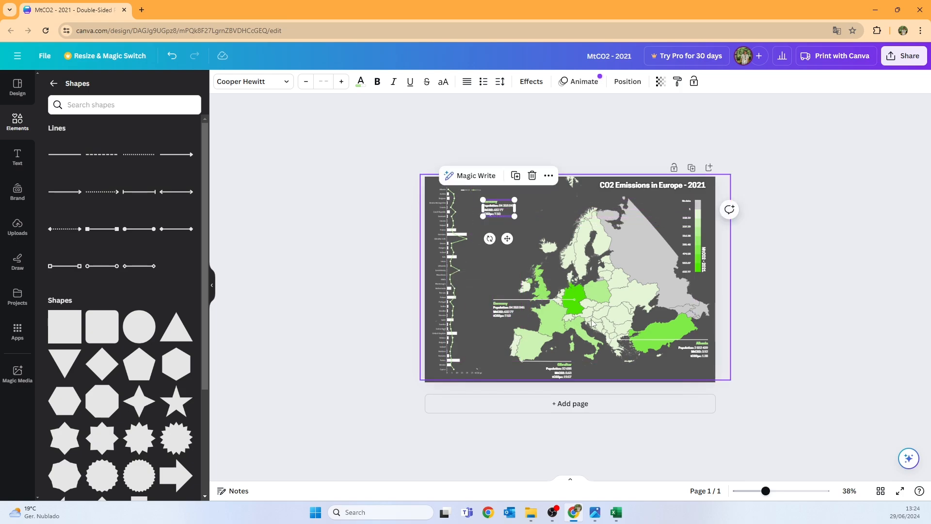
left_click_drag(766, 492, 785, 491)
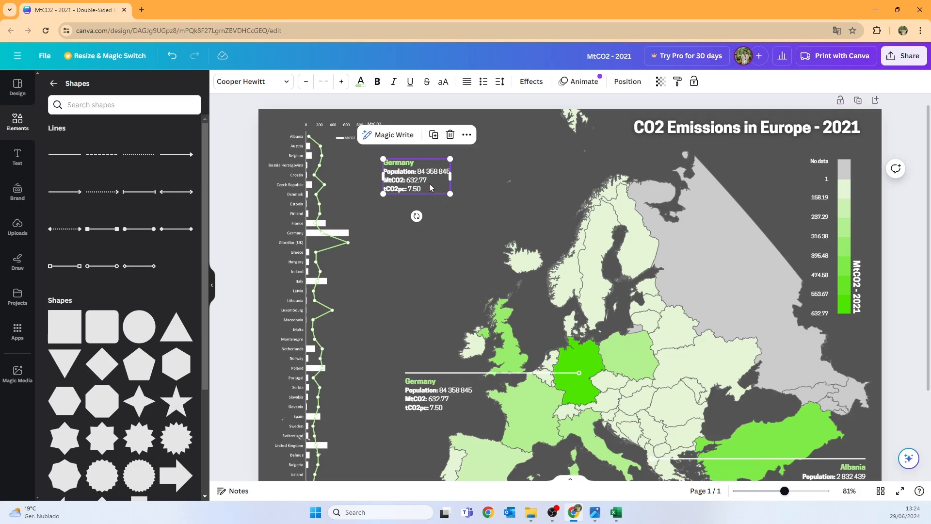
double_click(430, 186)
left_click_drag(416, 163, 391, 161)
key("BackSpace")
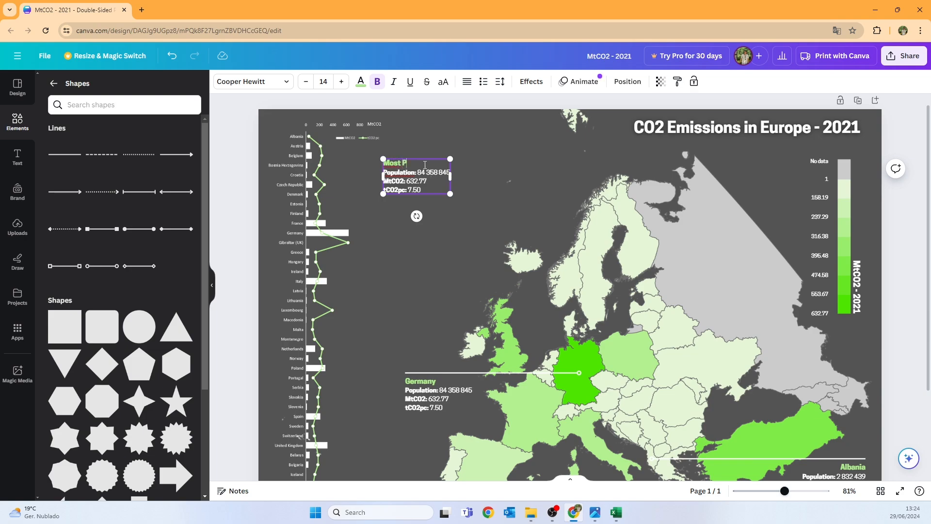
type("on")
Replace the word Population with Germany in the copied label's second line and delete its MtCO2 and tCO2pc lines
left_click_drag(414, 170, 386, 172)
type("Germany")
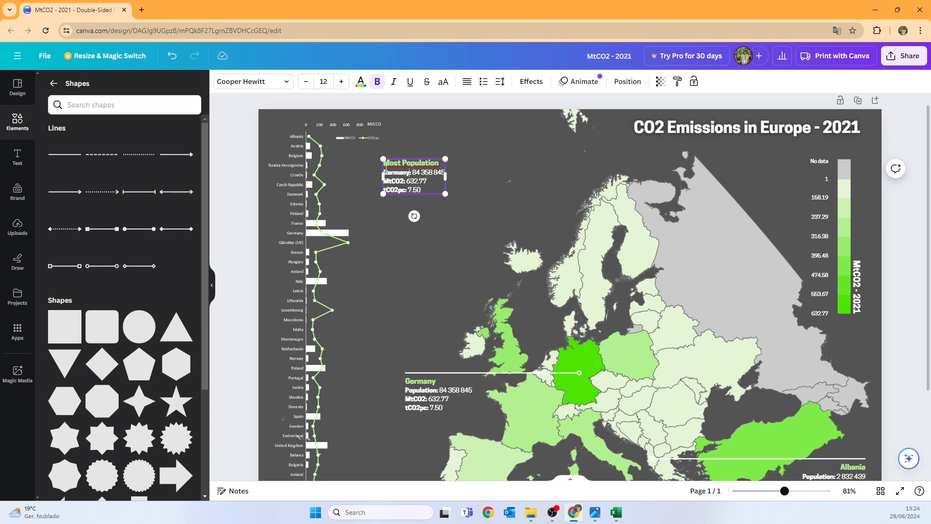
left_click_drag(426, 188, 386, 181)
key("BackSpace")
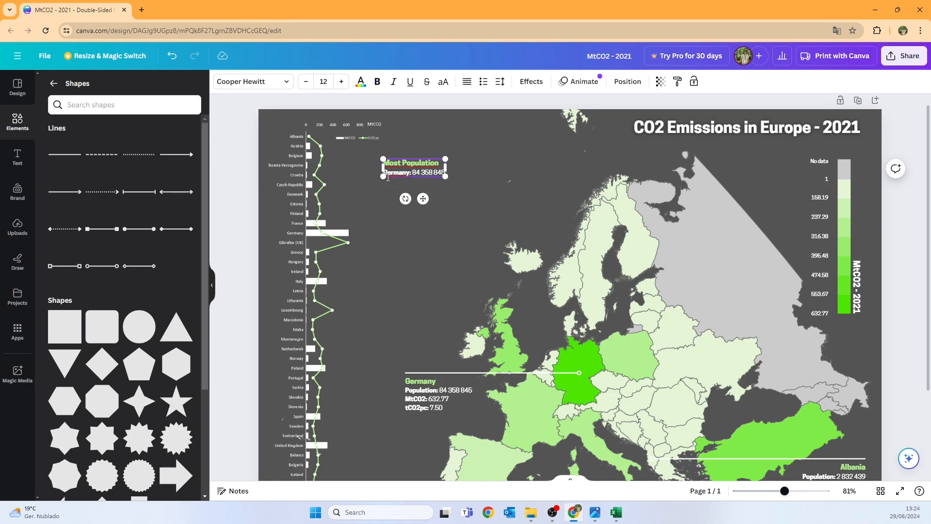
Nudge the Most Population label slightly farther from the chart
left_click(434, 187)
left_click(413, 166)
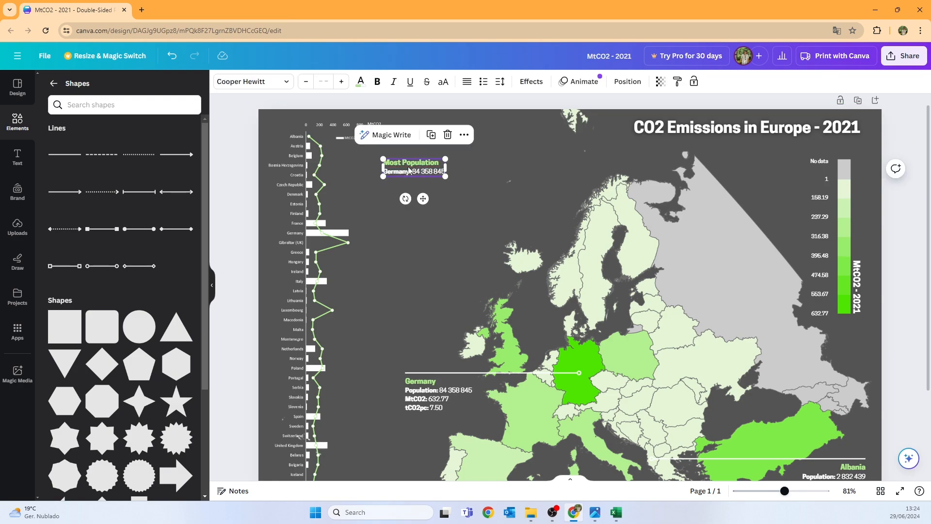
mouse_move(409, 165)
left_mouse_down()
mouse_move(419, 156)
mouse_move(415, 168)
left_mouse_up()
left_click(446, 199)
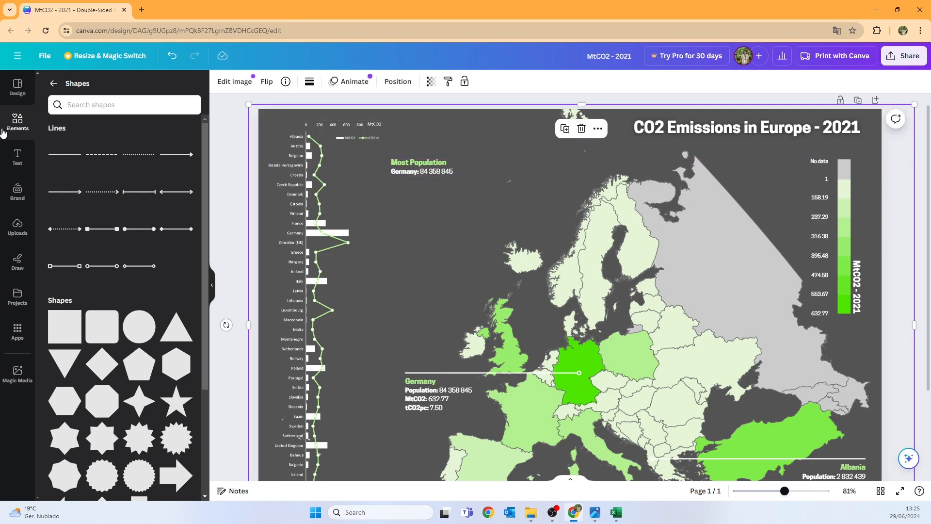
Search the graphics elements for germany and insert the flat rectangular German flag
left_click(18, 121)
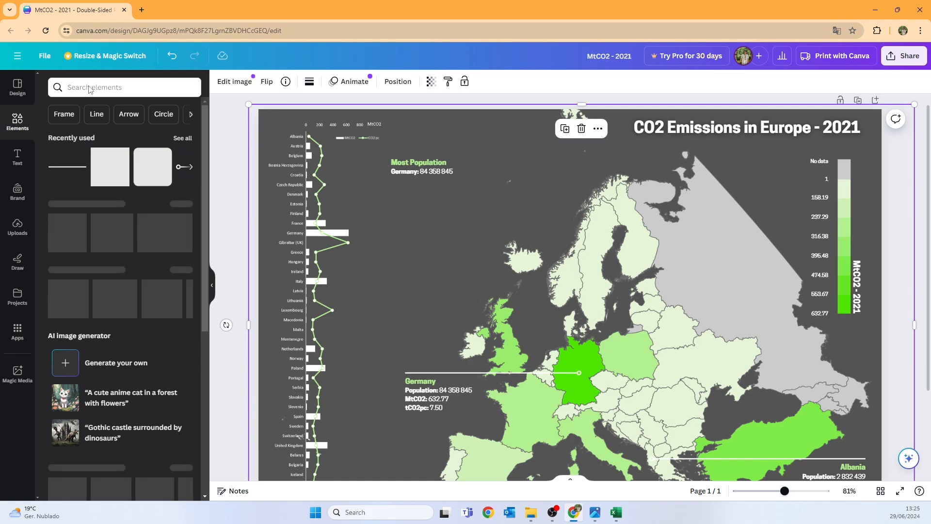
left_click(124, 89)
type("germany")
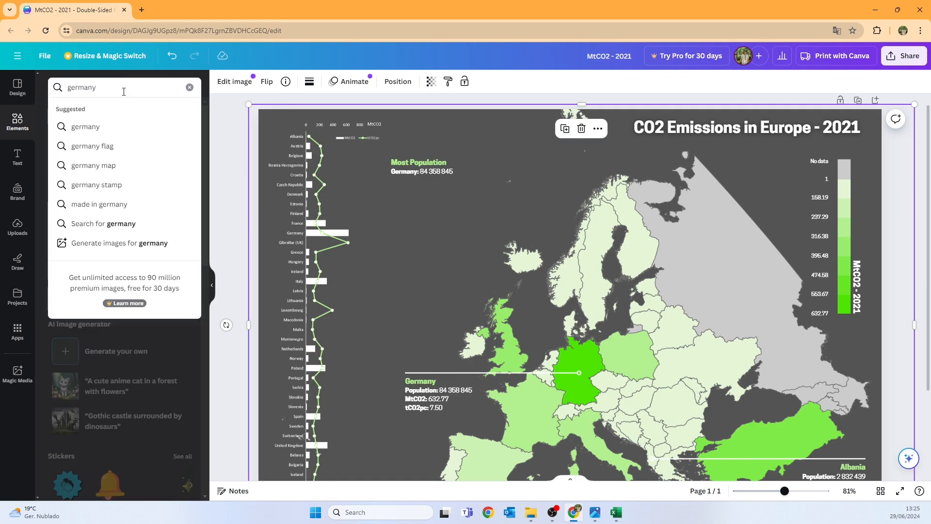
key("Return")
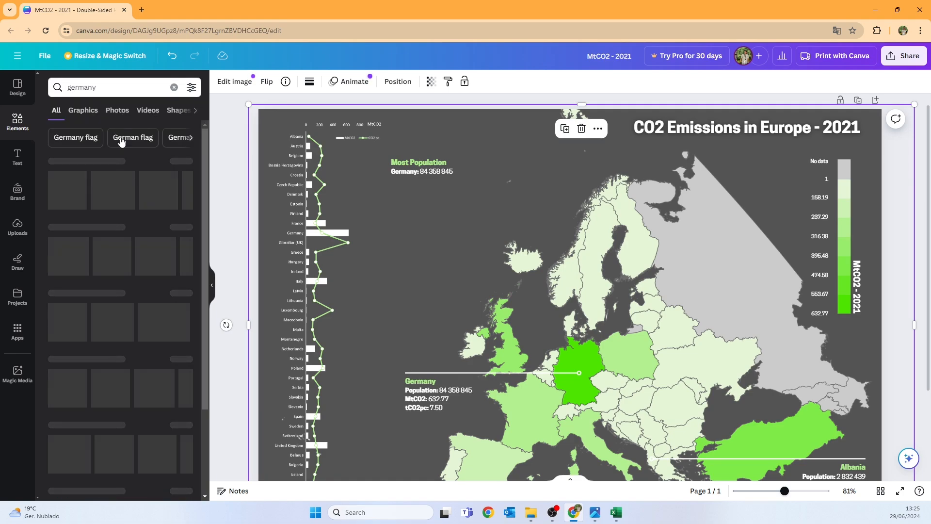
left_click(83, 110)
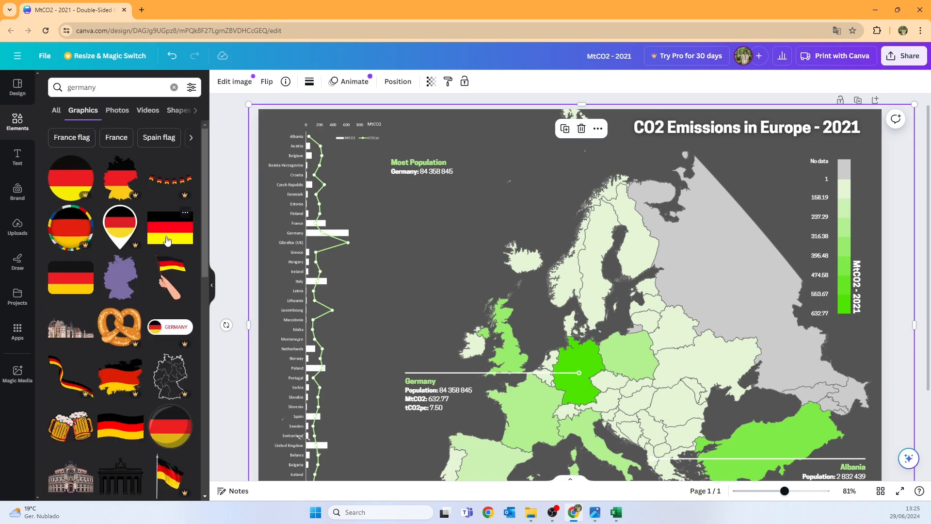
left_click(168, 241)
Shrink the German flag to a small icon and place it directly beneath the Most Population label
scroll(644, 313, "down", 1)
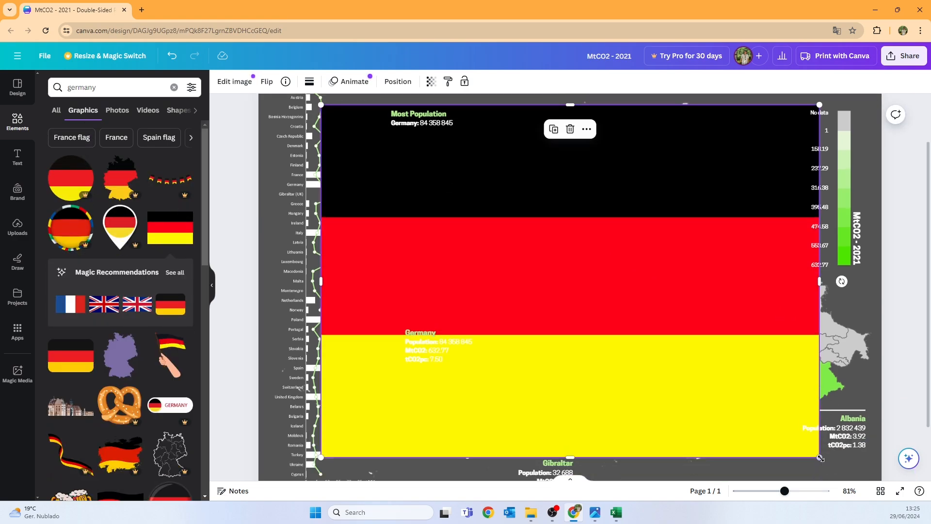
left_click_drag(820, 458, 401, 135)
left_click(438, 159)
scroll(438, 158, "up", 2)
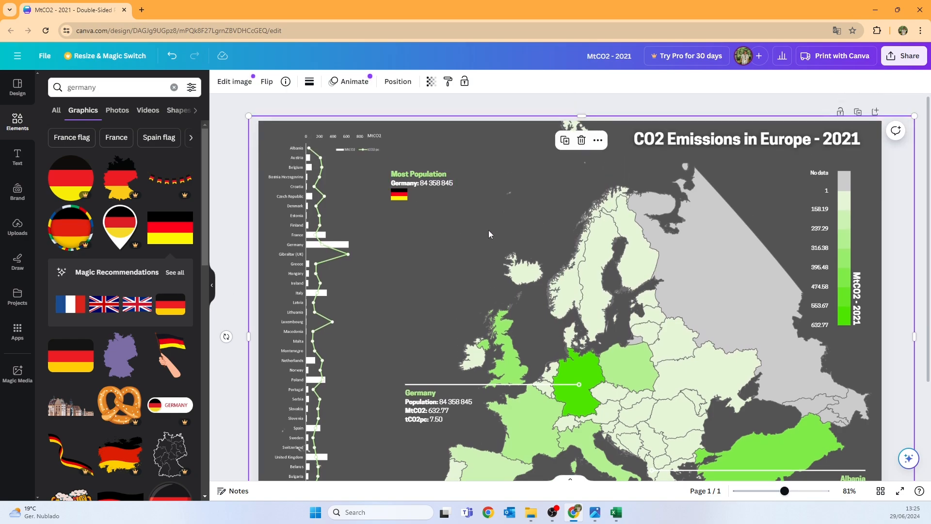
Place a copy of the Most Population label below the German flag and retitle it Higher CO2 (Mt)
left_click(409, 178)
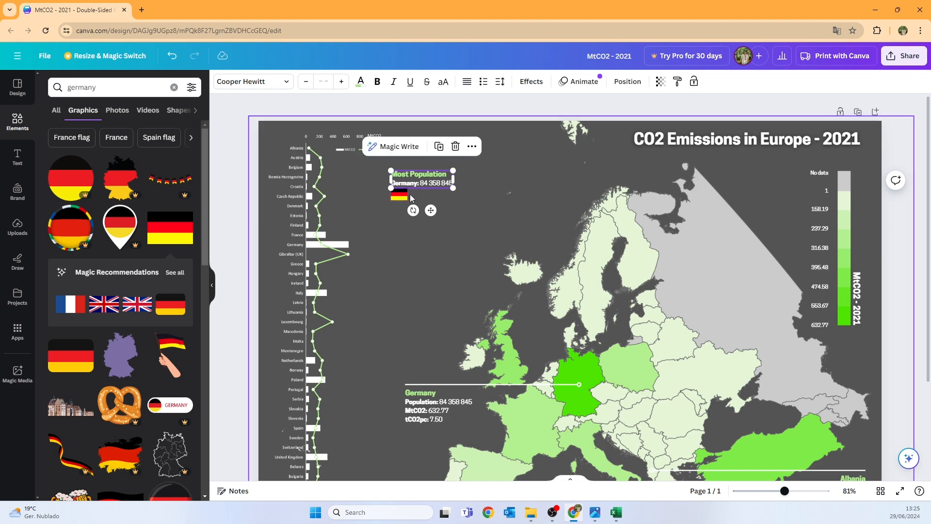
key("ctrl+d")
left_click_drag(416, 190, 395, 214)
double_click(409, 219)
type("Hon")
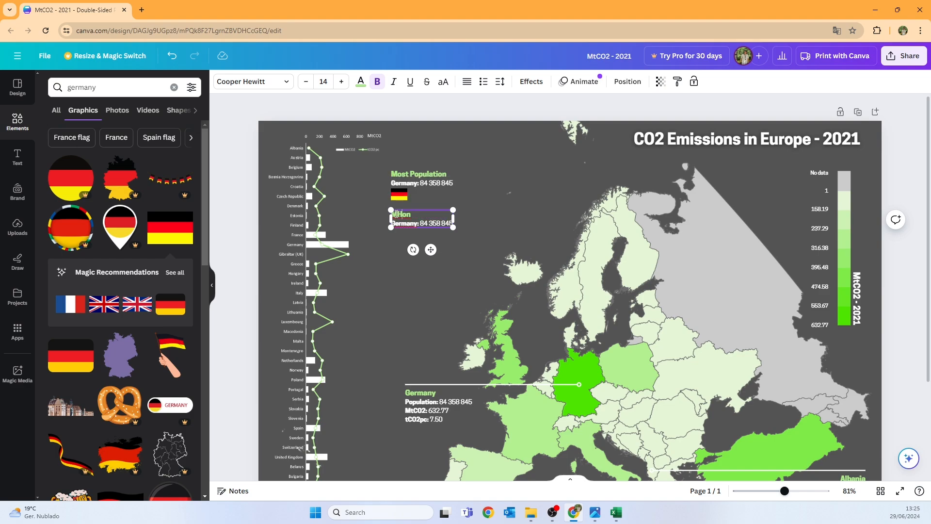
key("BackSpace")
type("her CO2 (Mt")
Set the Germany value in the Higher CO2 (Mt) label to 632.77
left_click_drag(420, 223, 448, 221)
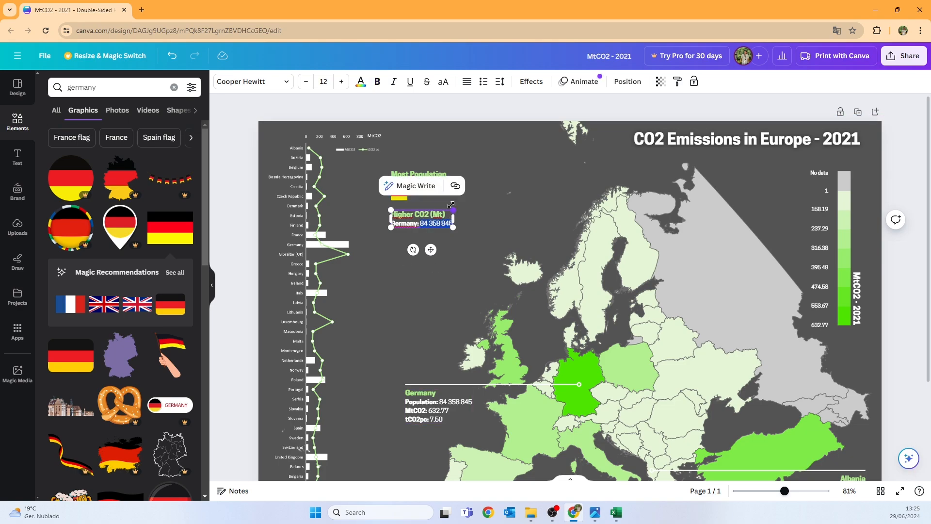
type("632.77")
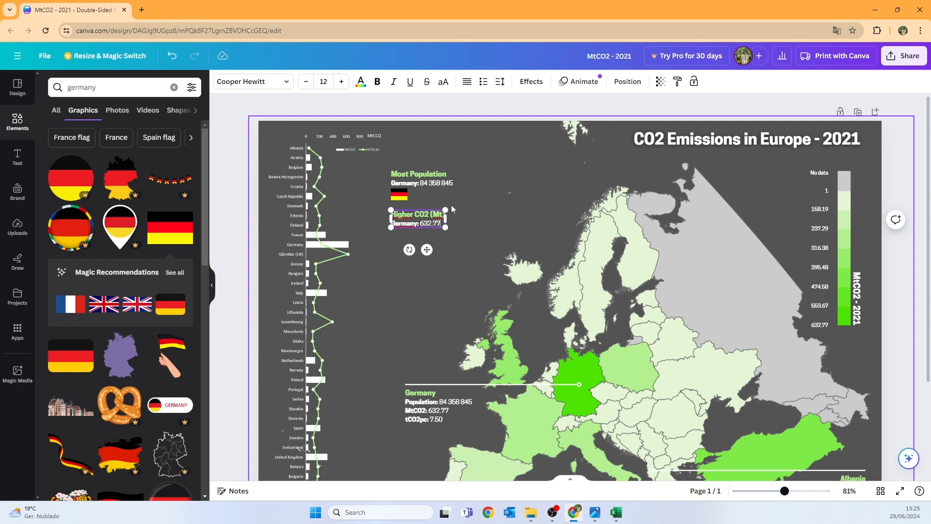
left_click(451, 205)
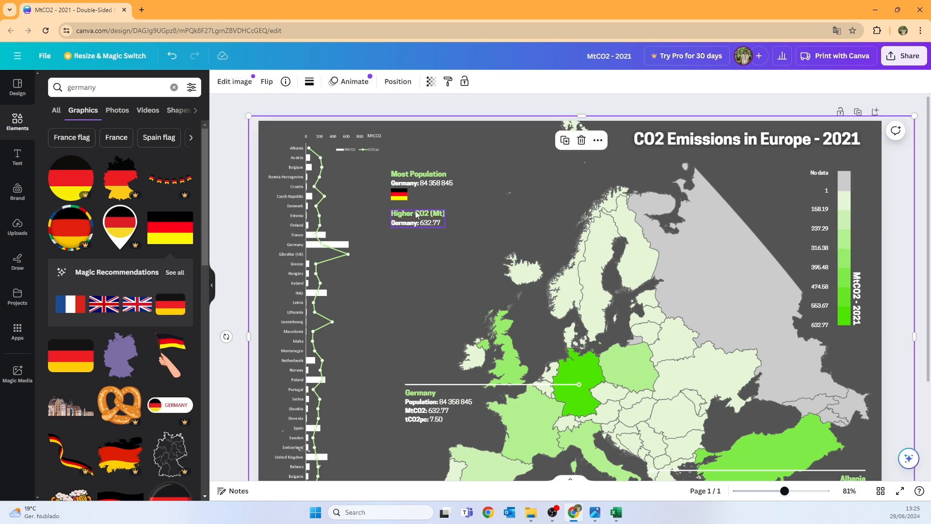
Place a copy of the German flag beneath the Higher CO2 (Mt) label and shift both slightly lower
left_click(401, 200)
key("ctrl+v")
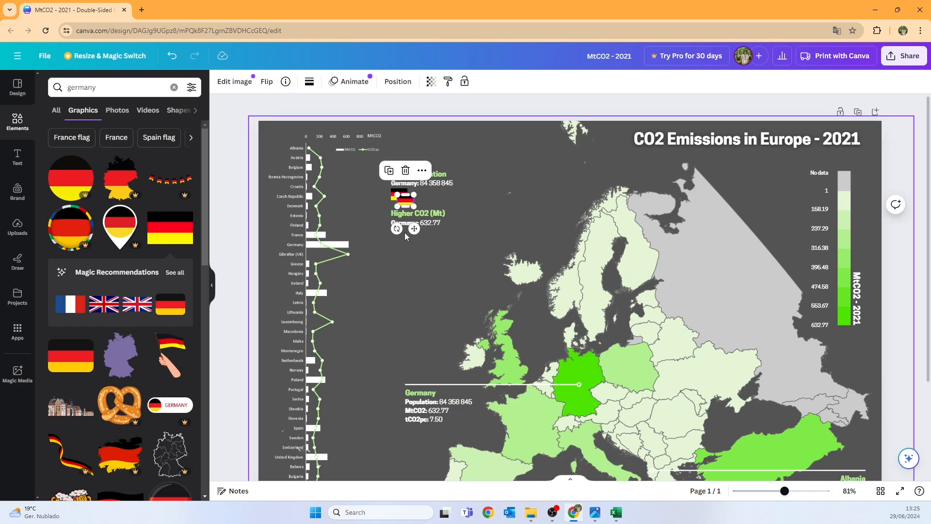
left_click_drag(415, 229, 397, 245)
left_click(397, 237)
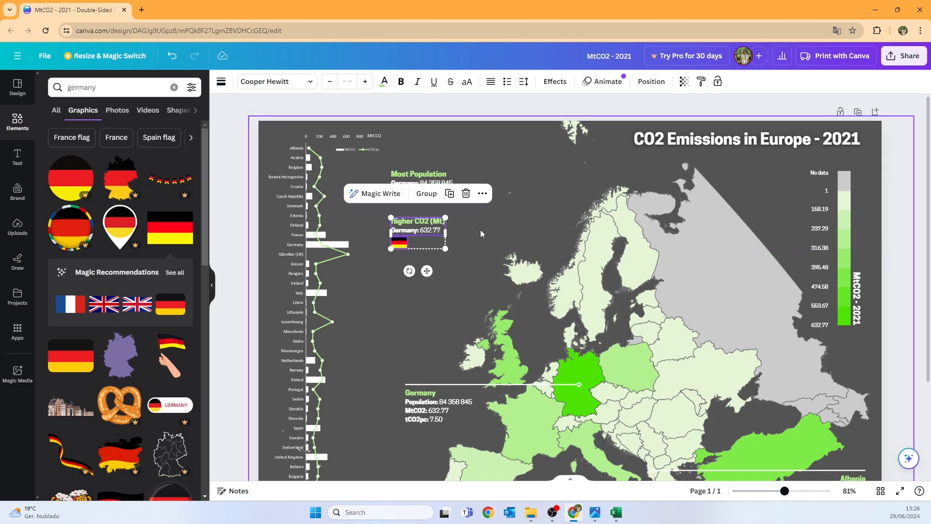
left_click(467, 235)
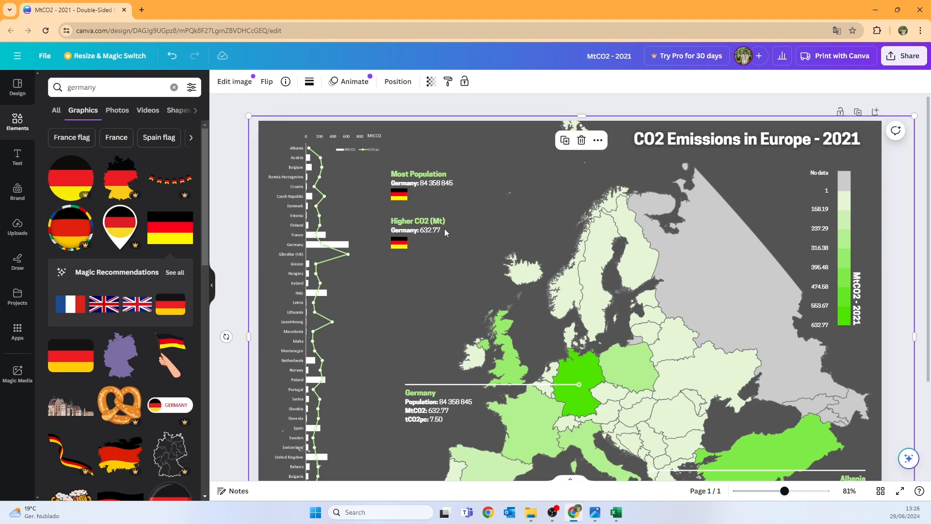
Place a copy of the Higher CO2 (Mt) label in the empty space below its flag
scroll(435, 223, "down", 1)
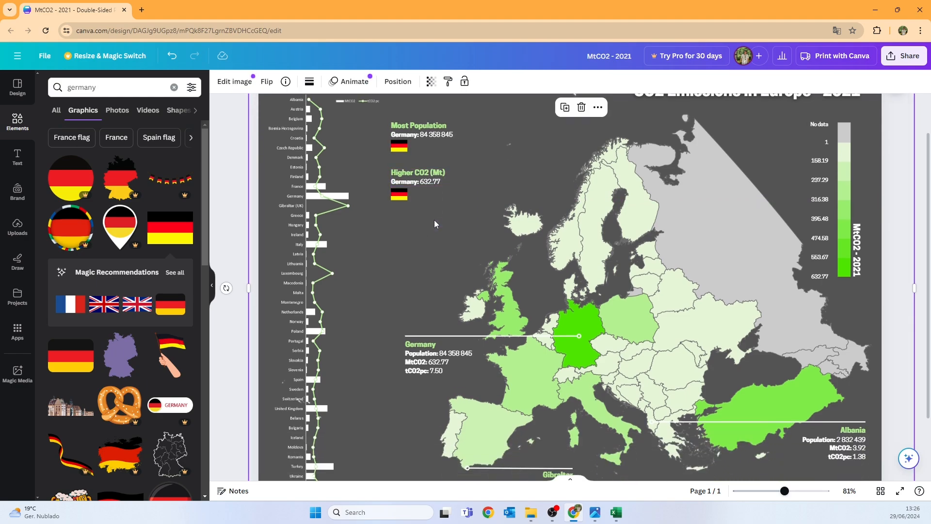
scroll(510, 388, "down", 2)
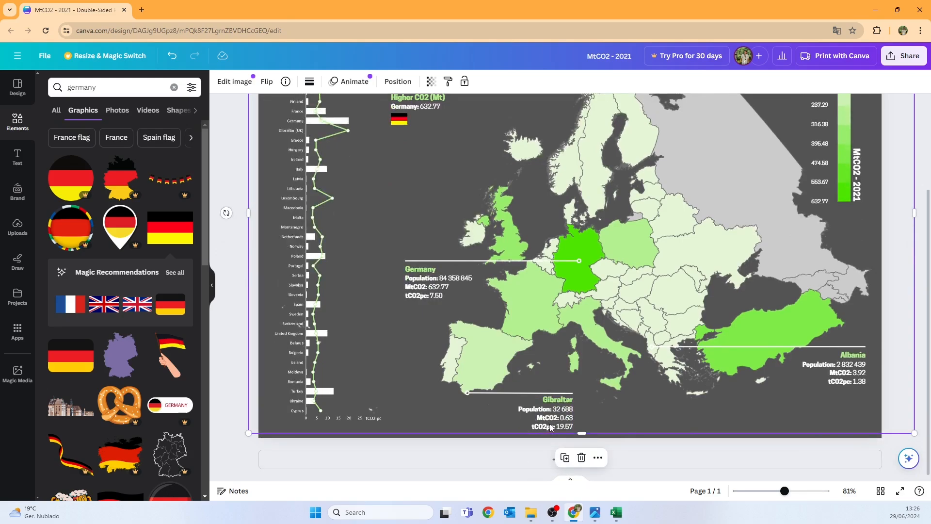
scroll(429, 238, "up", 3)
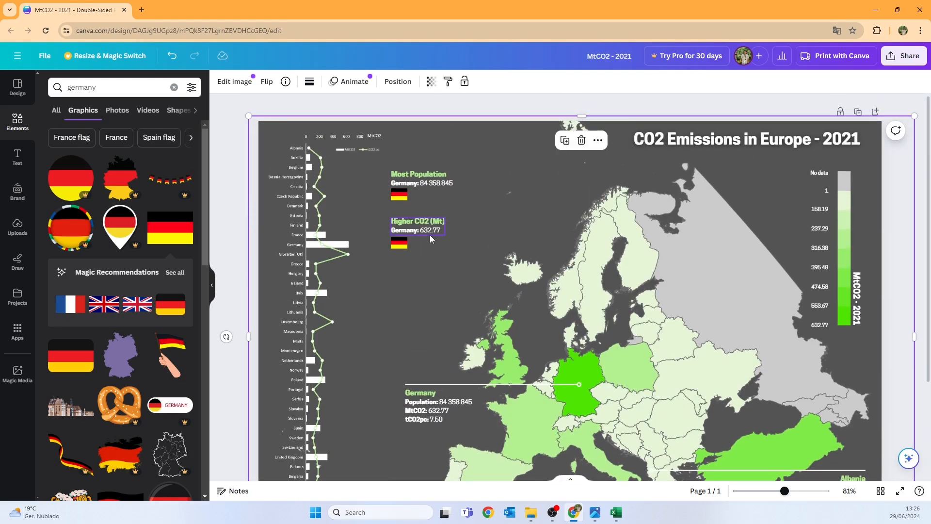
left_click(426, 229)
key("ctrl+c")
key("ctrl+v")
left_click_drag(427, 231, 428, 288)
Retitle the copied label Higher CO2 per capita (t)
double_click(428, 288)
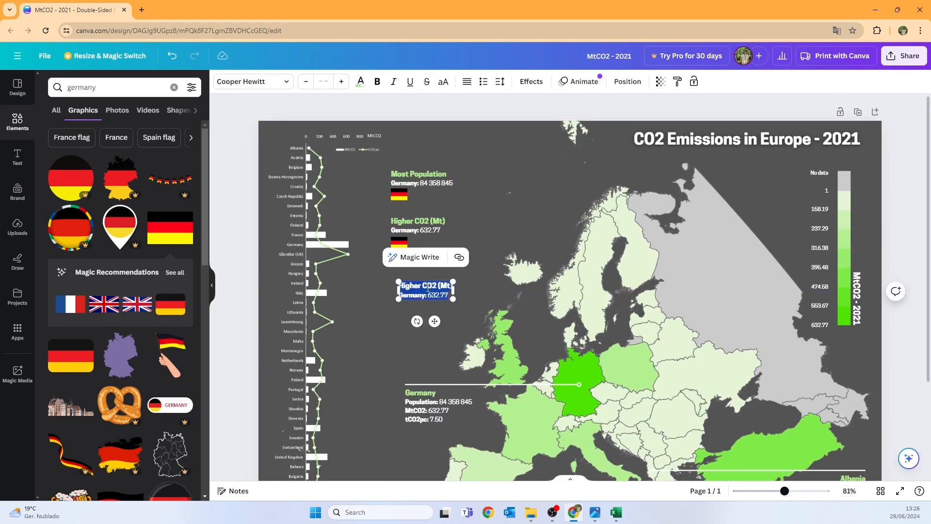
left_click(428, 288)
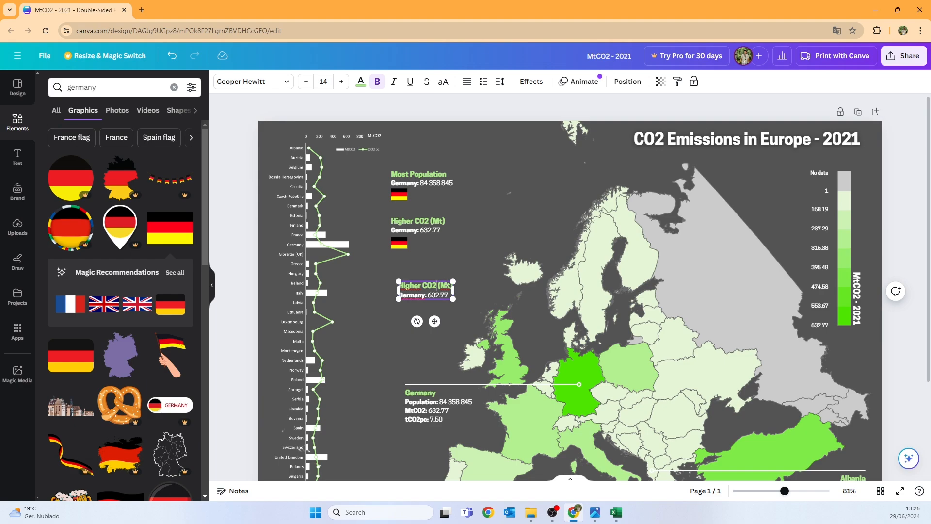
type("per capita")
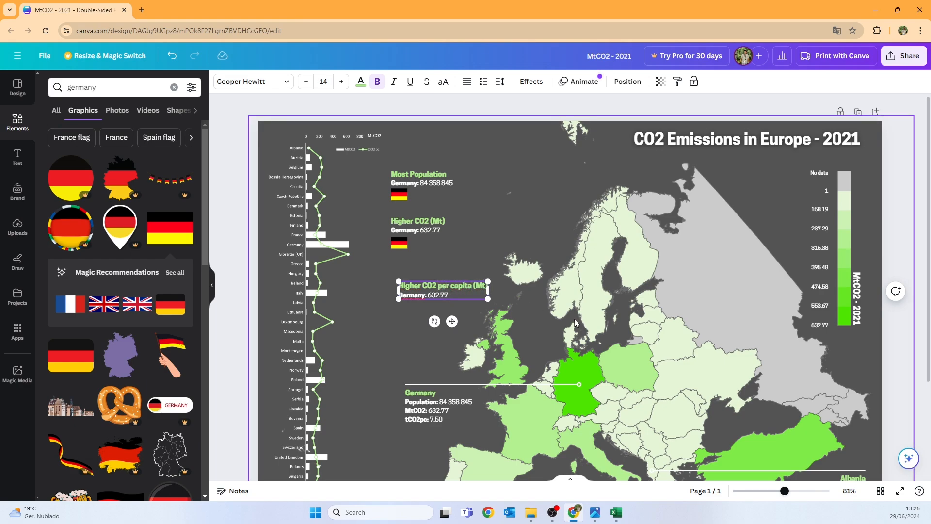
key("BackSpace")
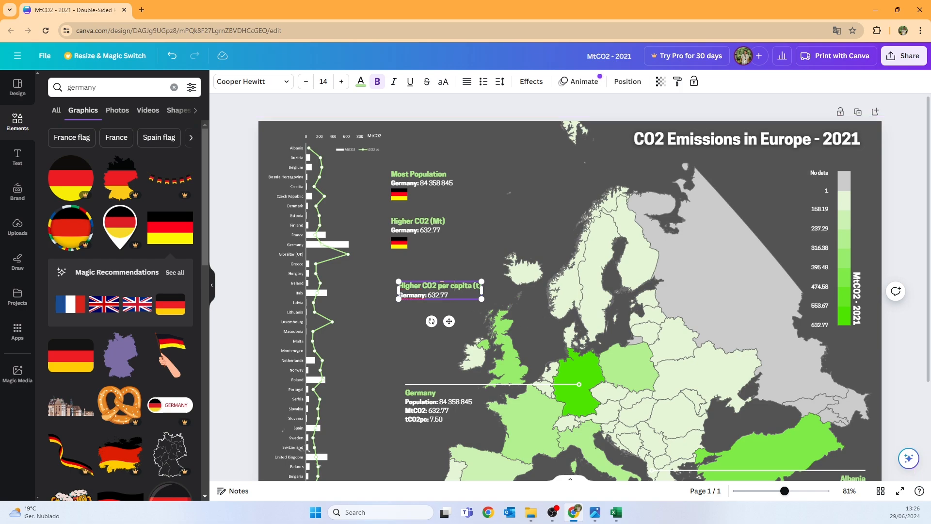
Italicize per capita in the new title and align the label with the ones above at equal vertical spacing
left_click_drag(439, 287, 463, 286)
left_click(393, 81)
left_click(500, 260)
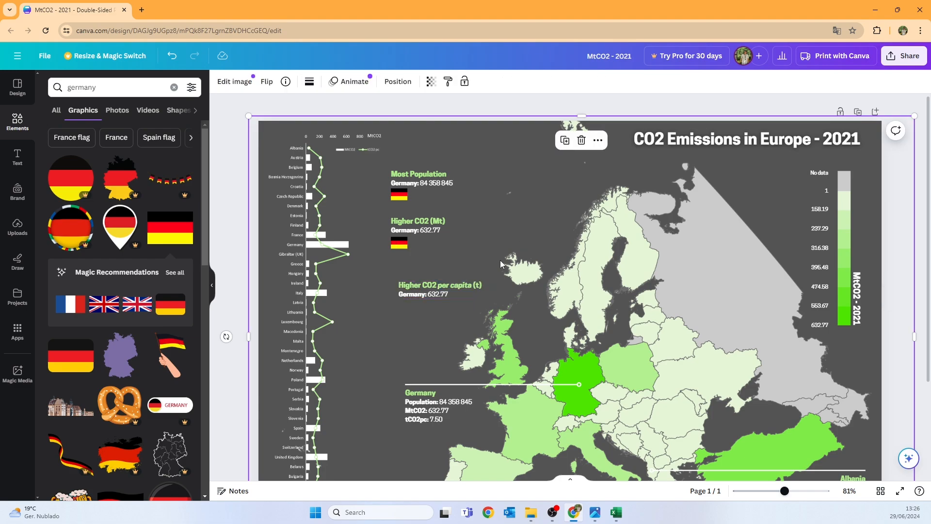
left_click_drag(439, 286, 413, 274)
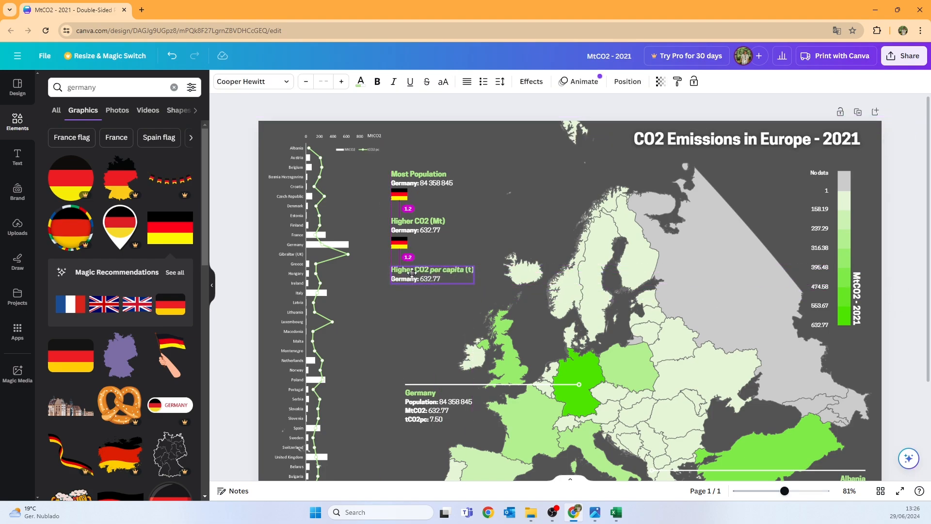
left_click(511, 208)
Search graphics for gibraltar flag, insert a rectangular one, and place it beneath the Higher CO2 per capita label at the German flags' size
scroll(542, 296, "down", 1)
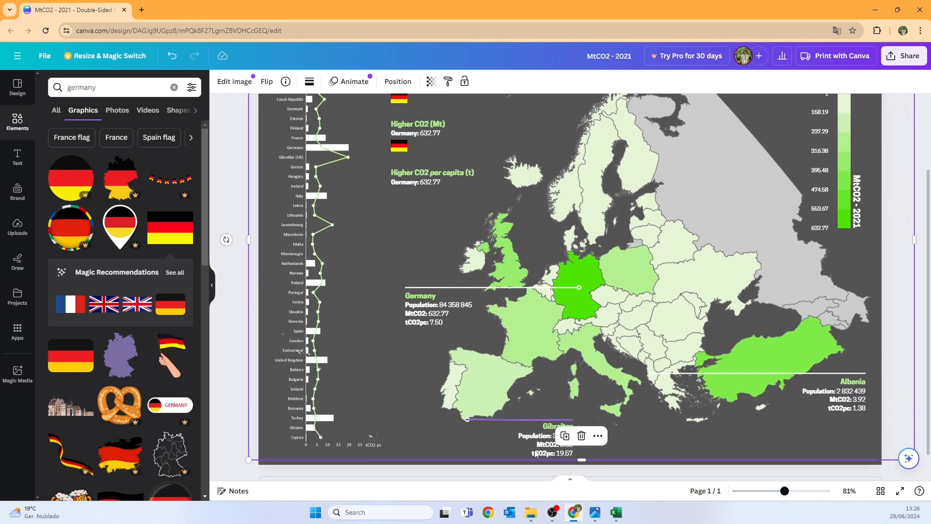
scroll(290, 146, "up", 2)
left_click(111, 88)
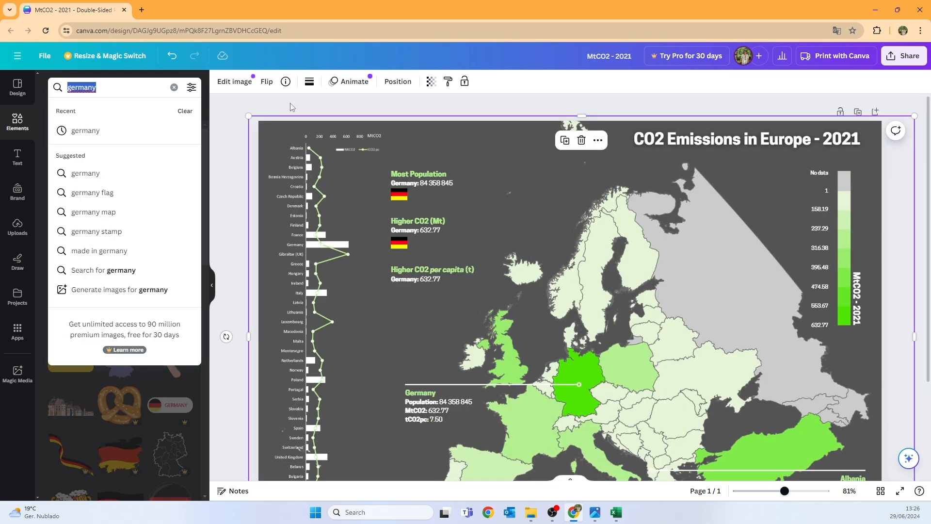
type("gibraltar flag")
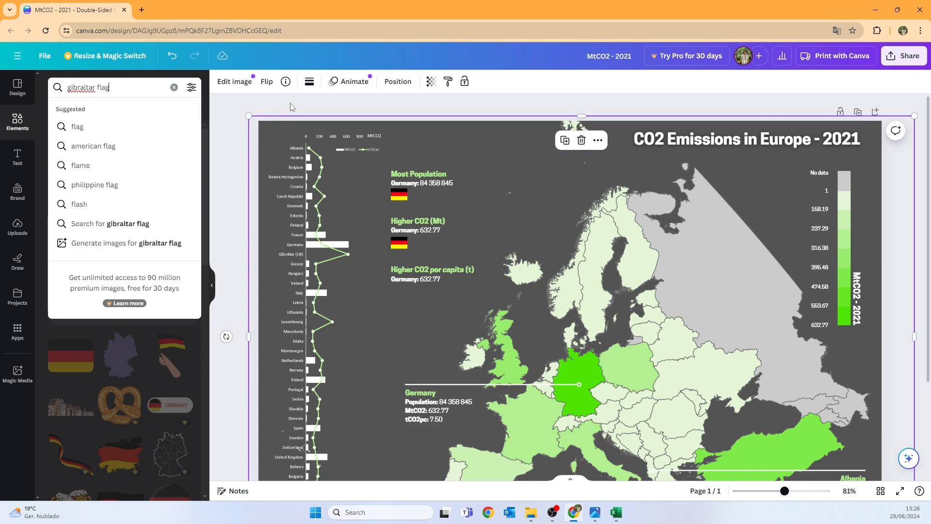
key("Return")
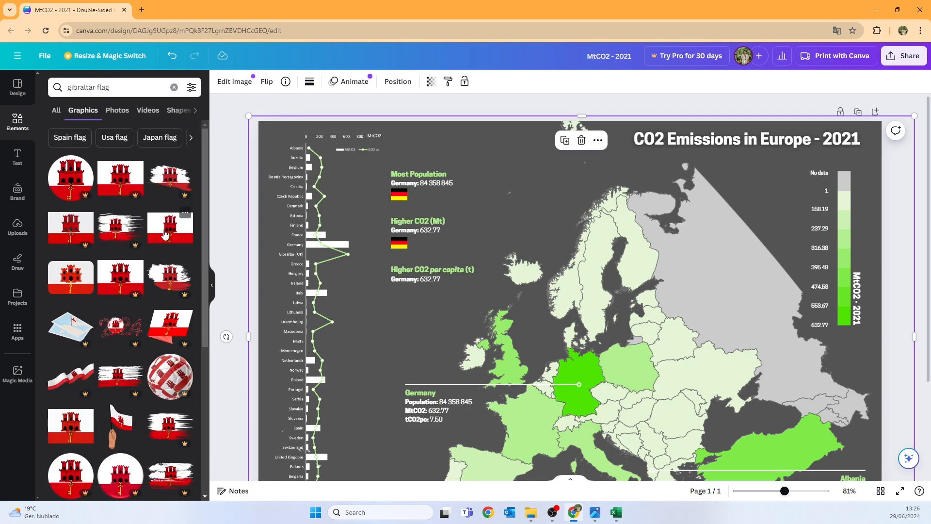
left_click(165, 235)
left_click_drag(541, 298, 484, 287)
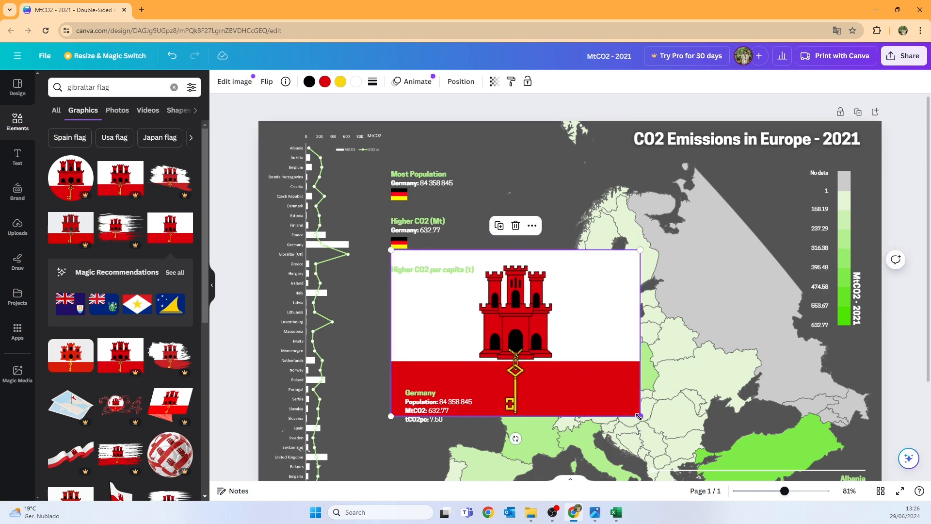
left_click_drag(639, 415, 410, 319)
Change the second line of the Higher CO2 per capita label to Gibraltar: 19.57
left_click(414, 279)
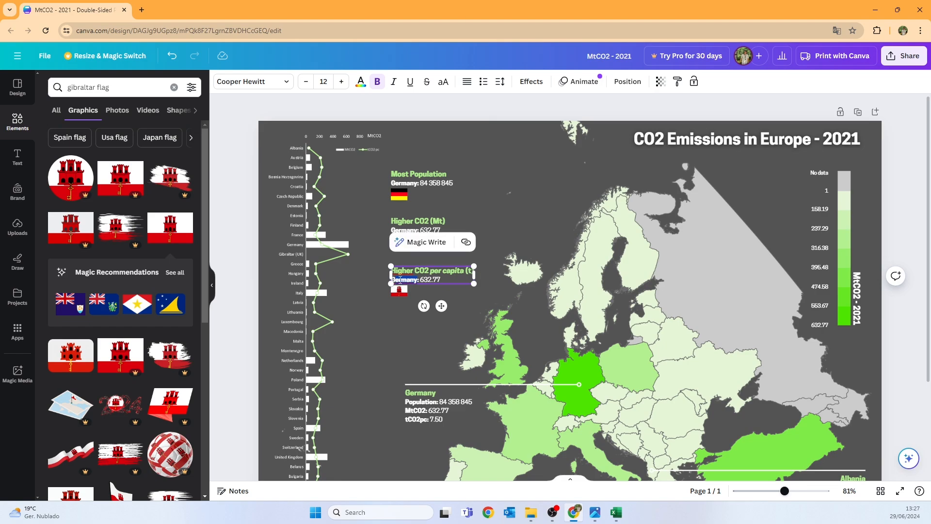
type("Gibraltar")
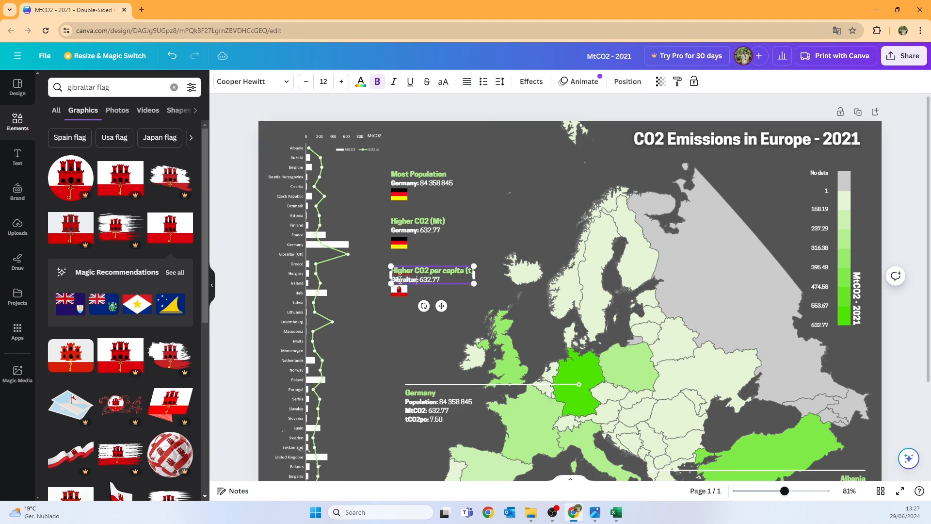
scroll(552, 346, "down", 3)
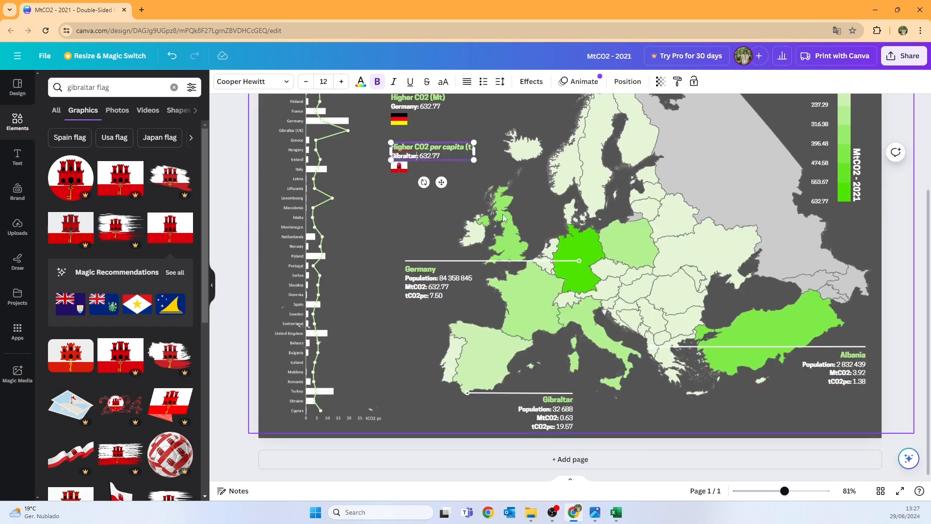
scroll(446, 264, "up", 3)
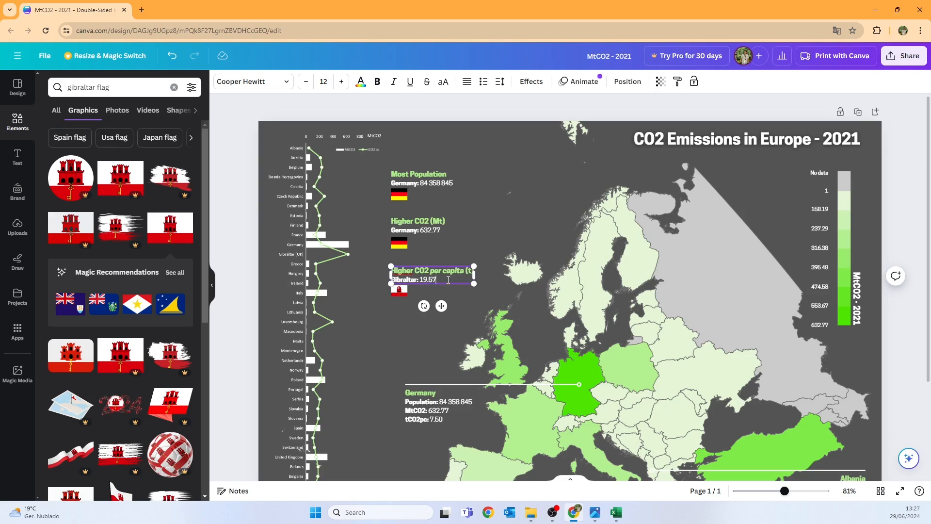
left_click(528, 298)
Duplicate the Higher CO2 per capita label and place the copy below the Gibraltar flag, aligned with the labels above
scroll(743, 309, "down", 3)
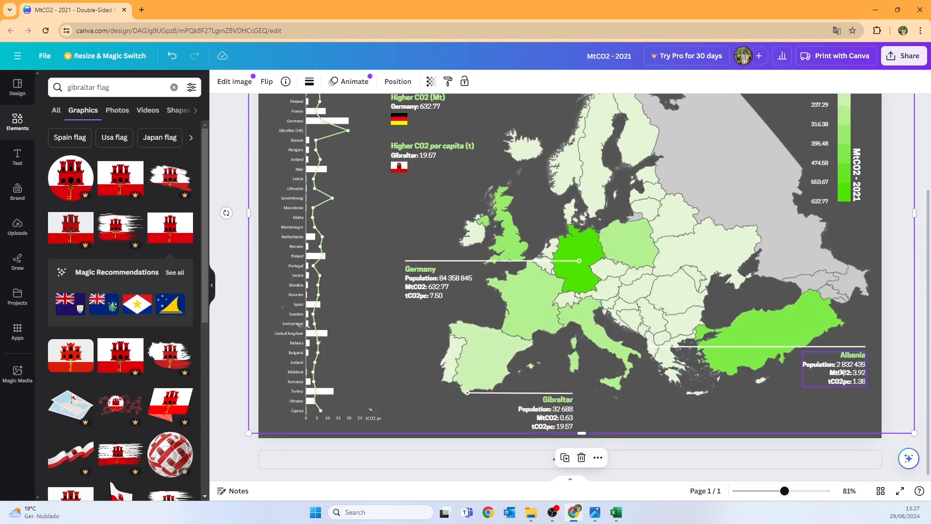
scroll(541, 342, "up", 3)
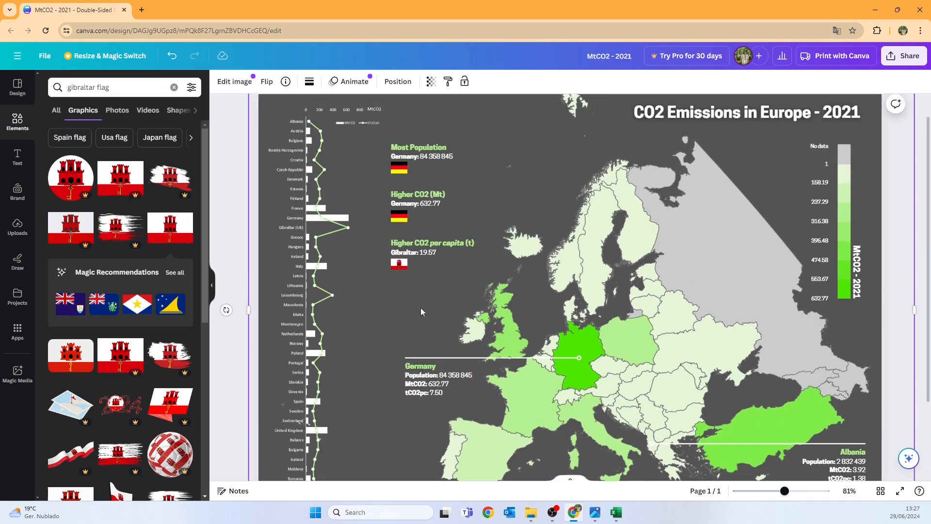
left_click(413, 251)
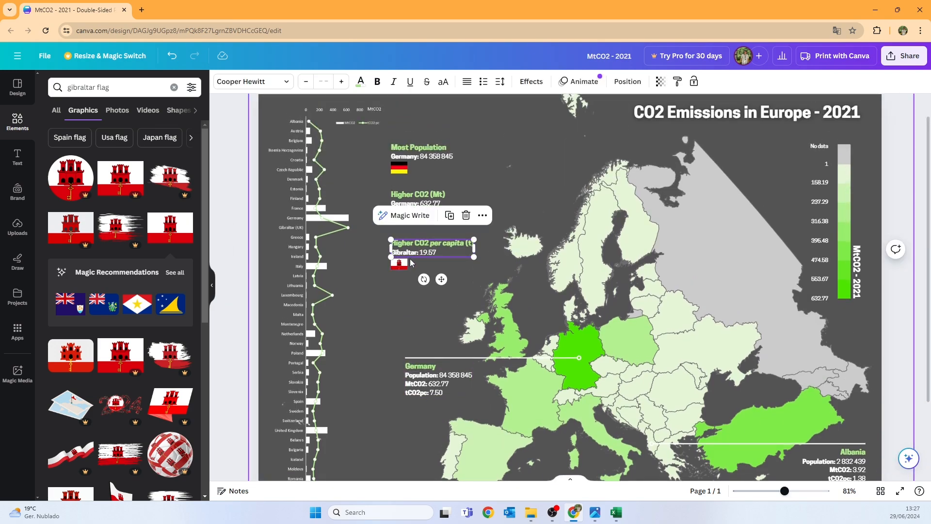
key("ctrl+d")
left_click_drag(412, 251, 407, 290)
Retitle the copied label Lower CO2 per capita (t)
double_click(406, 290)
left_click(413, 291)
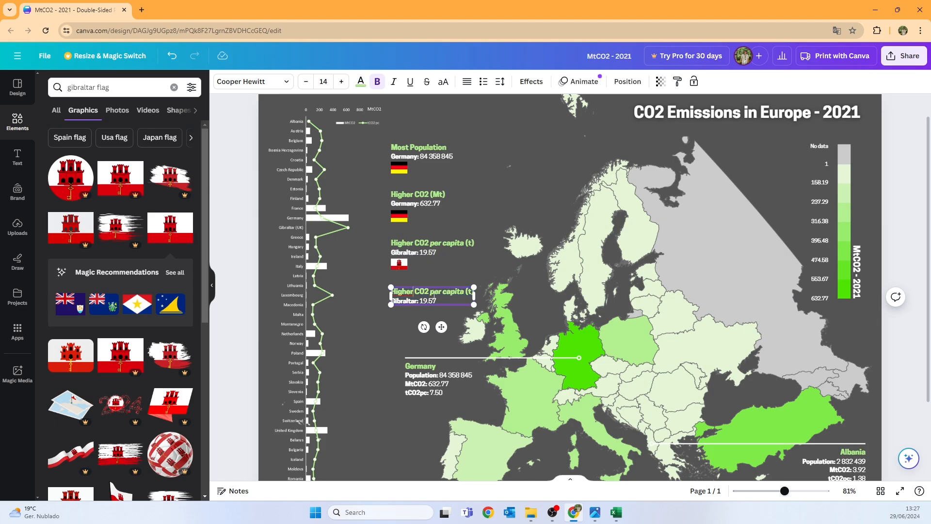
key("BackSpace")
key("BackSpace")
key("BackSpace")
key("BackSpace")
key("BackSpace")
key("BackSpace")
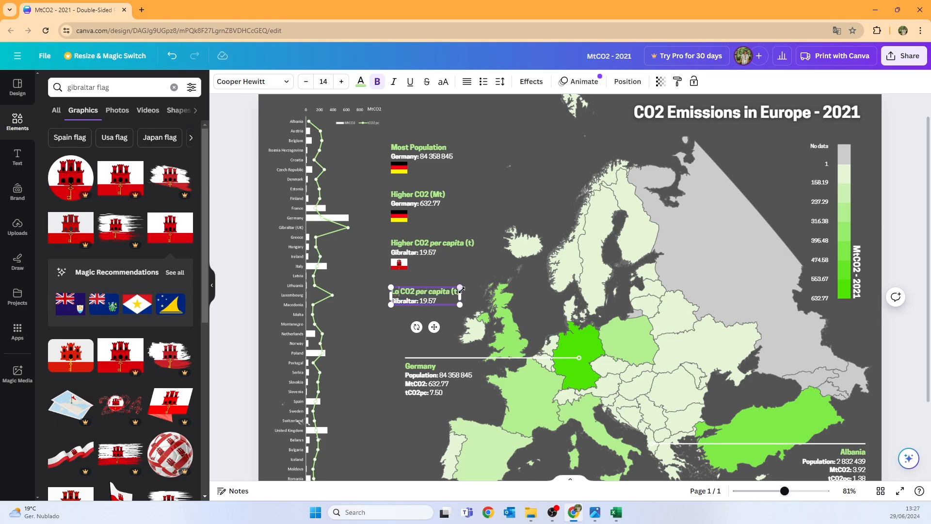
type("Lower")
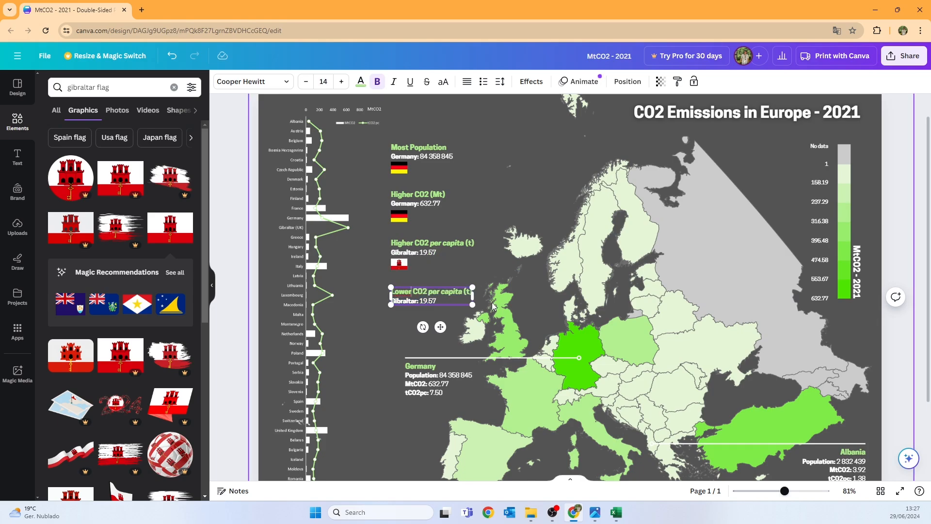
Replace the country name in the Lower CO2 per capita label with Albania and make it bold
key("Down")
key("BackSpace")
key("BackSpace")
key("BackSpace")
key("BackSpace")
key("BackSpace")
key("BackSpace")
key("BackSpace")
key("BackSpace")
key("BackSpace")
type("Albania")
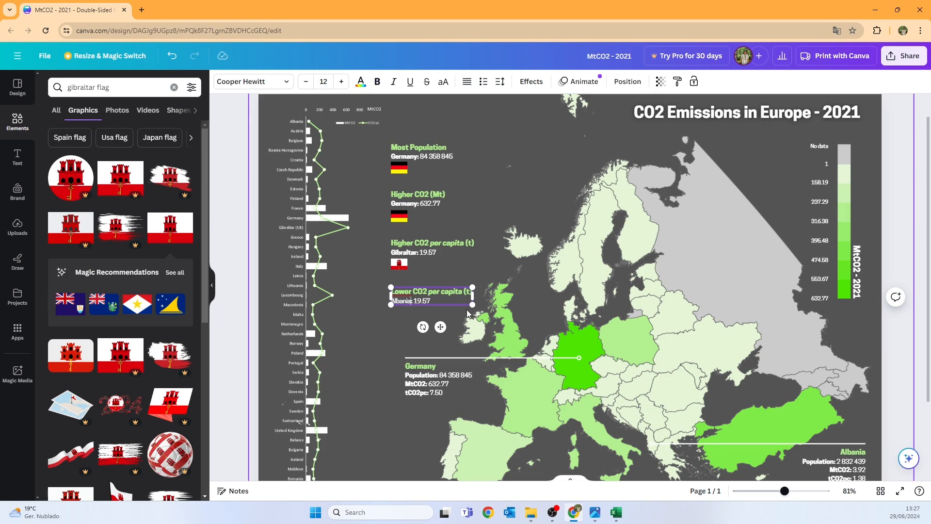
double_click(399, 300)
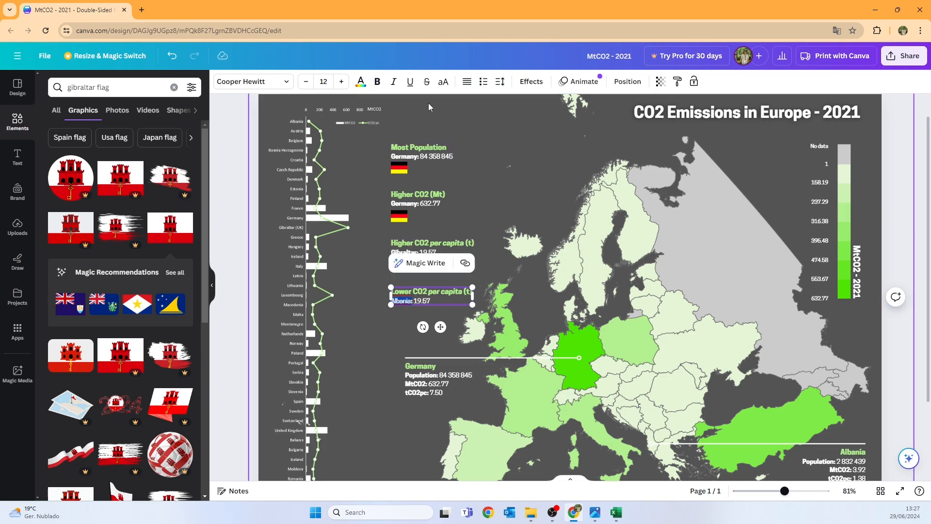
key("ctrl+b")
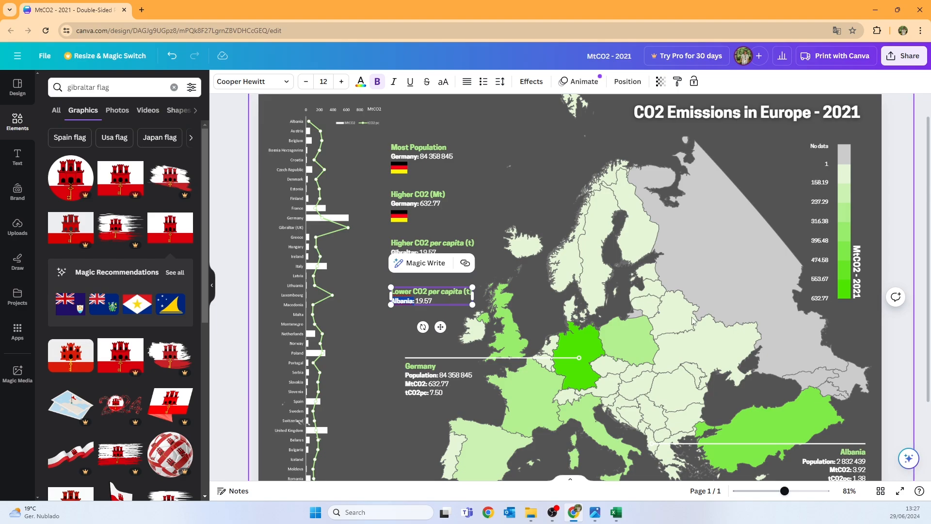
Set the value after Albania in the Lower CO2 per capita label to 1.38
scroll(835, 462, "down", 1)
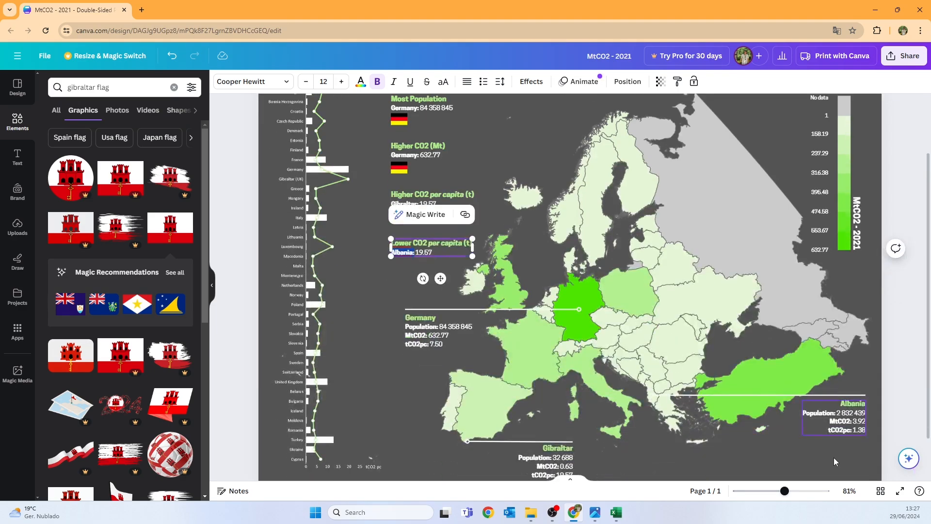
left_click(442, 252)
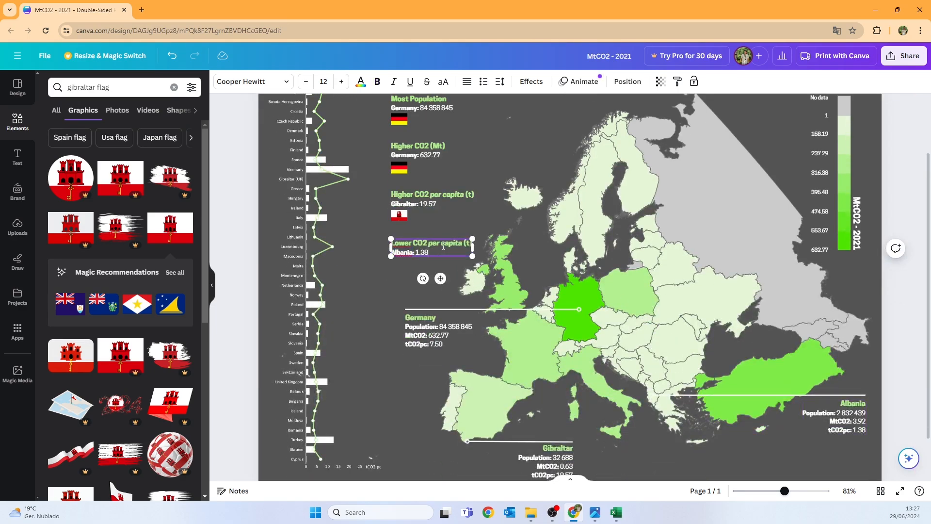
left_click(520, 258)
Move the four ranking labels and their flags up together, with their left edge aligned to the Germany callout
scroll(544, 291, "up", 3)
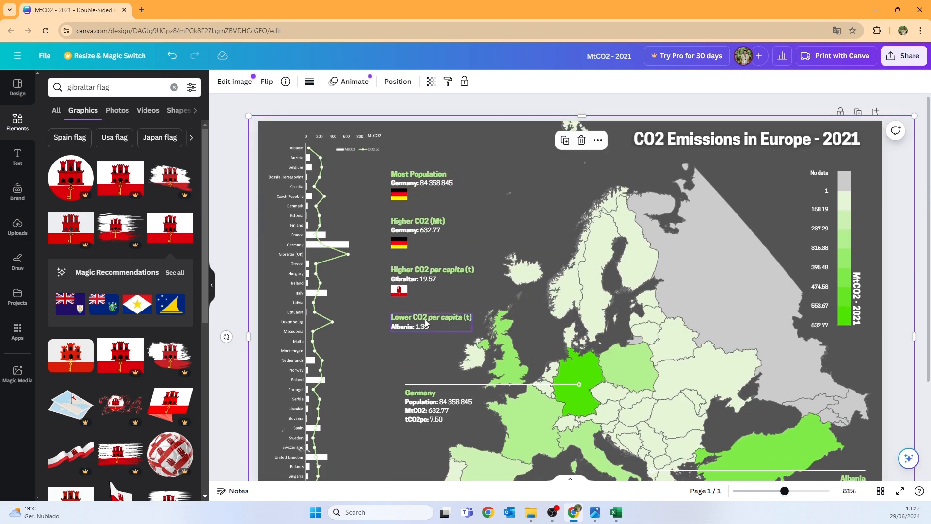
left_click(409, 186)
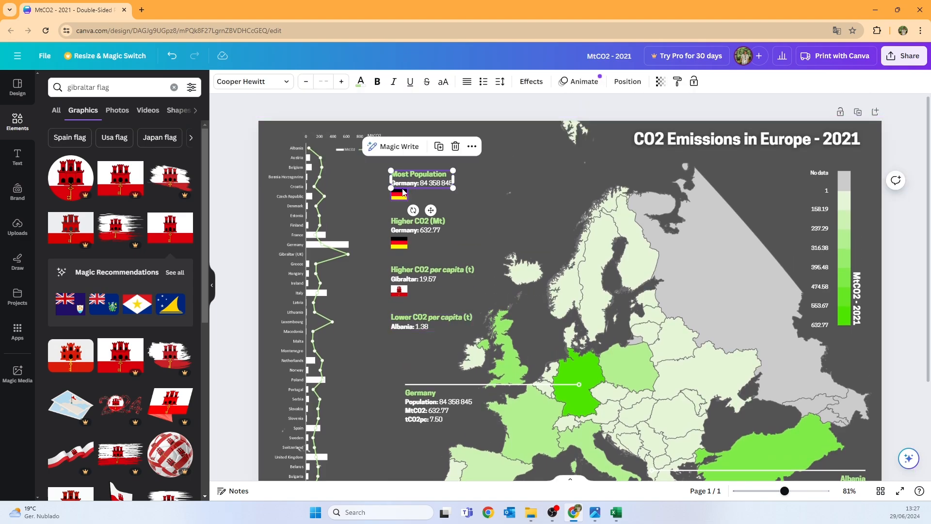
left_click(403, 193, "shift")
left_click(401, 230, "shift")
left_click(398, 245, "shift")
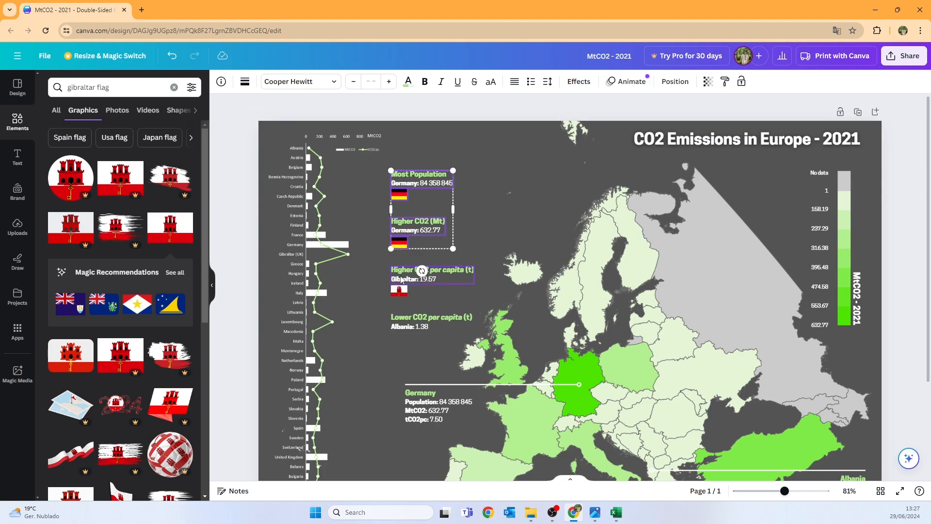
left_click(401, 280, "shift")
left_click(398, 291, "shift")
left_click(408, 322, "shift")
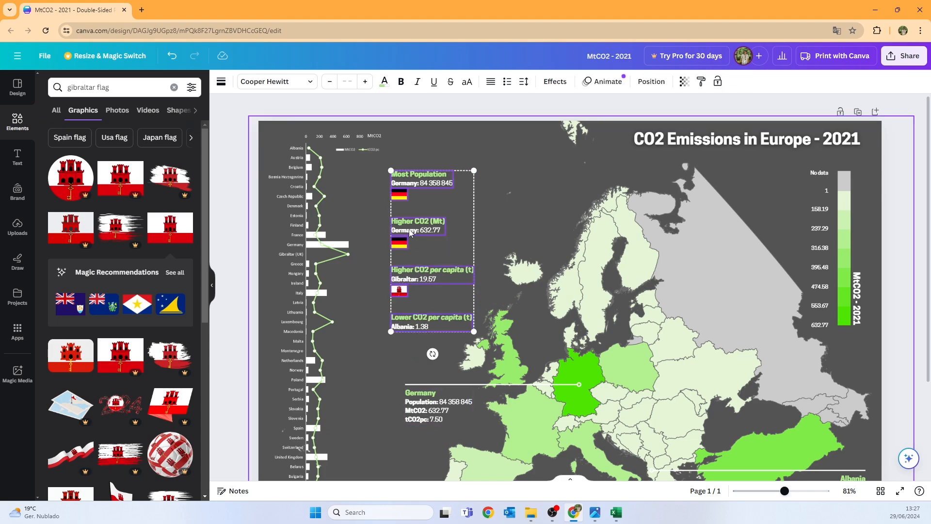
left_click_drag(409, 178, 423, 145)
left_click(401, 297)
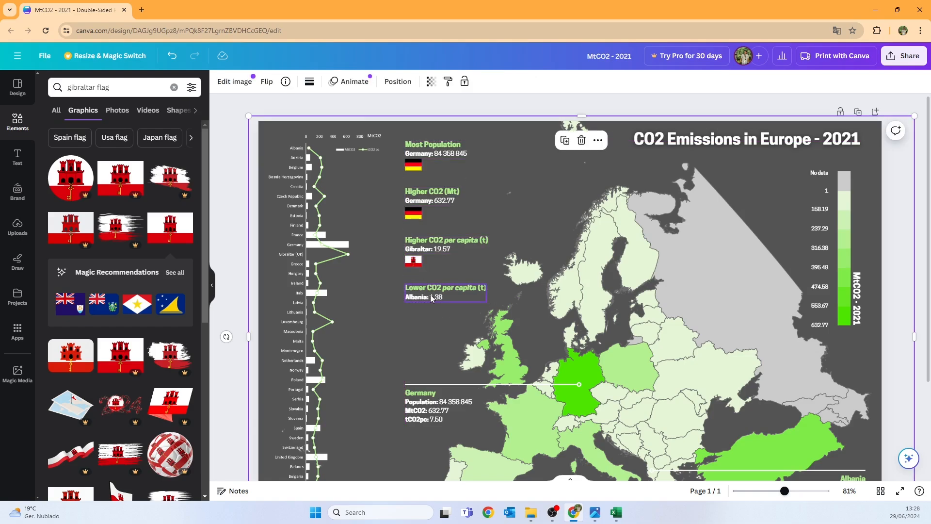
Search graphics for albania flag and insert a rectangular one near the ranking labels
left_click(114, 92)
type("albania flag")
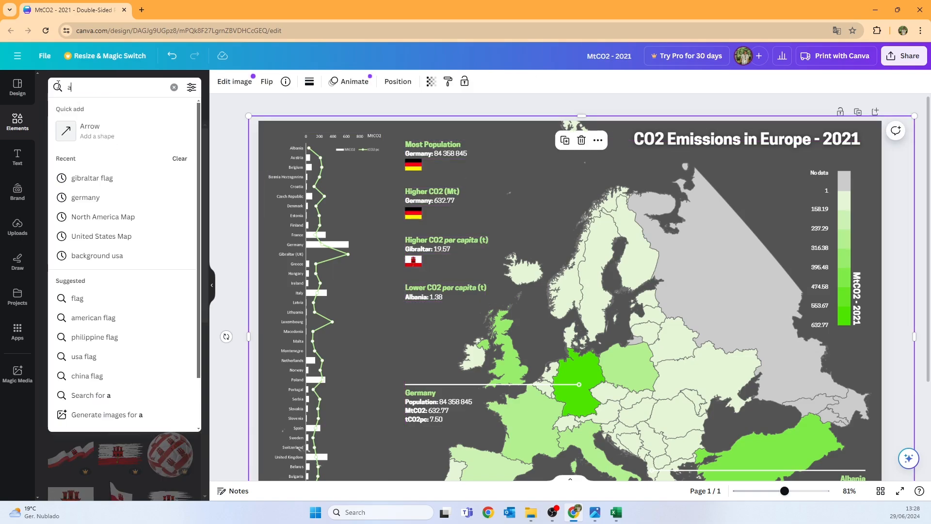
key("Return")
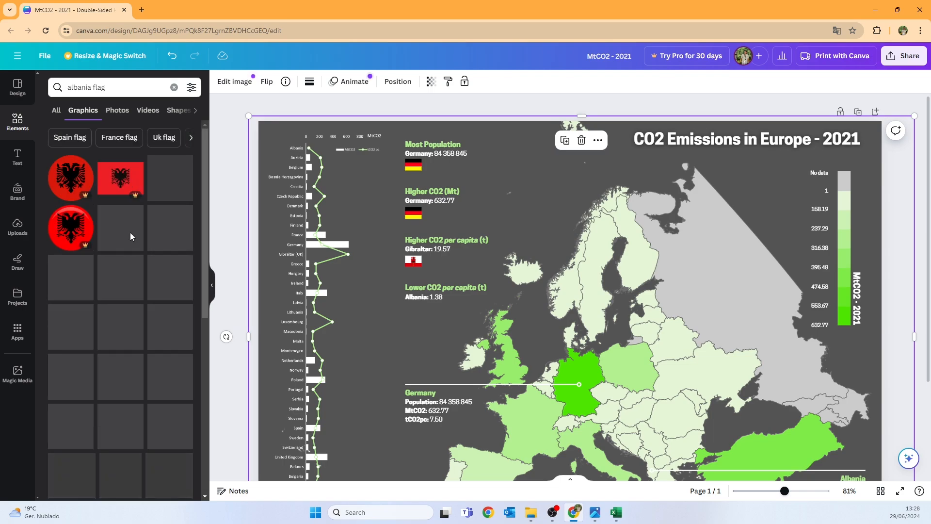
left_click(176, 238)
left_click_drag(335, 165, 437, 229)
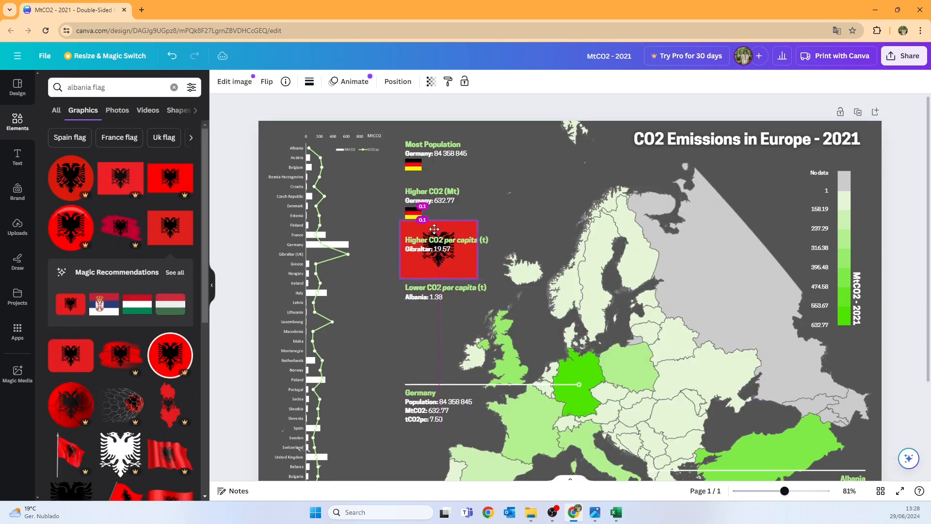
Shrink the Albanian flag to the other flags' size and place it beneath the Lower CO2 per capita label
left_click_drag(483, 278, 416, 236)
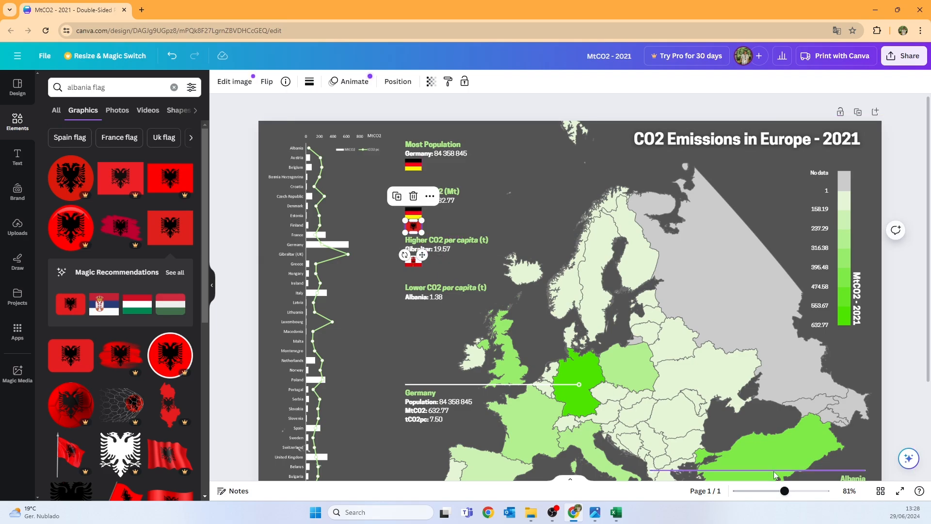
scroll(416, 236, "up", 5)
left_click_drag(257, 204, 339, 245)
left_click(330, 202)
left_click_drag(330, 202, 353, 222)
left_click_drag(344, 212, 345, 378)
Lengthen the Germany callout line toward the chart, keeping its endpoint on Germany, and move the callout text under the line's new start
left_click_drag(802, 491, 777, 491)
left_click(813, 324)
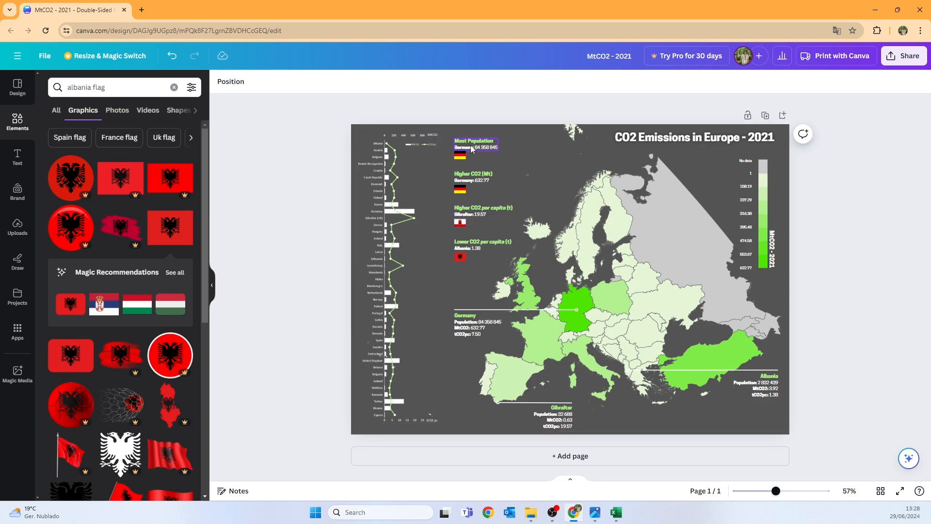
left_click(488, 309)
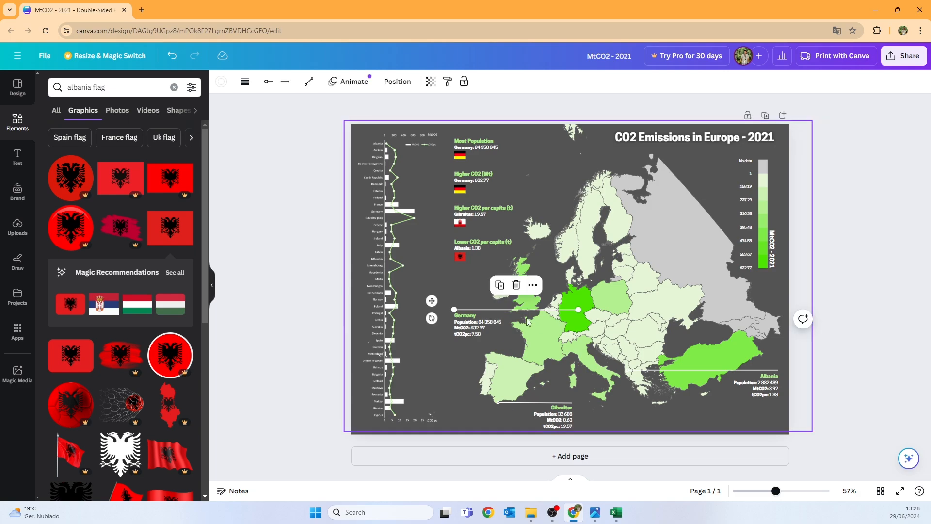
left_click_drag(522, 311, 690, 433)
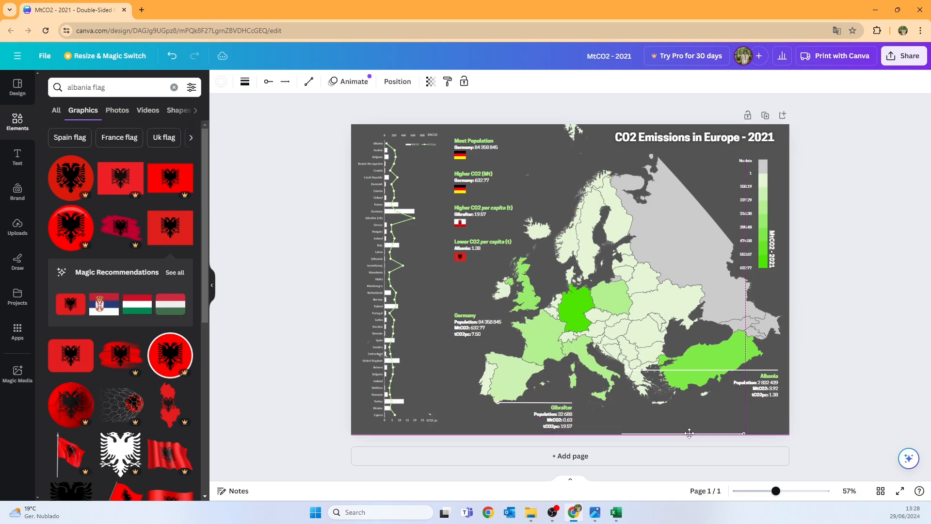
left_click_drag(621, 433, 602, 434)
left_click_drag(664, 435, 453, 323)
left_click(474, 328)
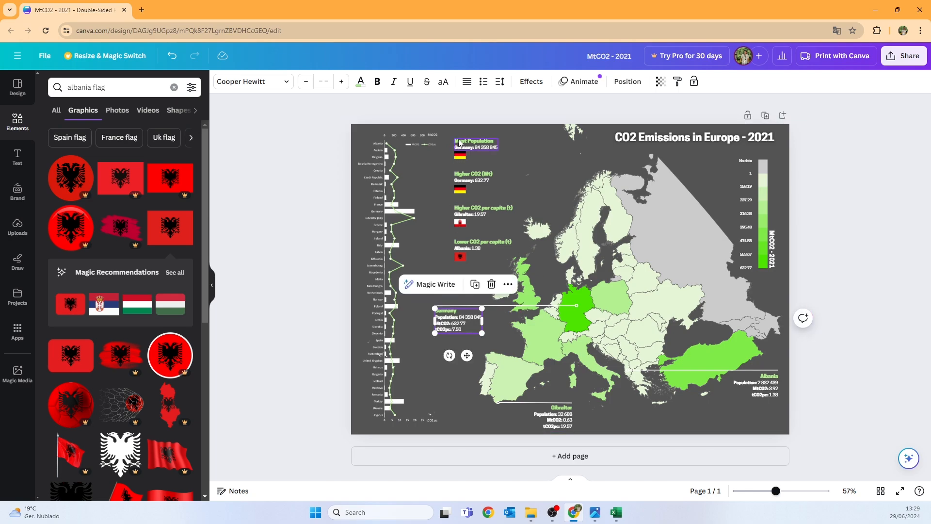
Move all ranking labels and flags together down and toward the chart, left-aligned with the repositioned Germany callout
left_click(469, 148)
left_click(464, 180, "shift")
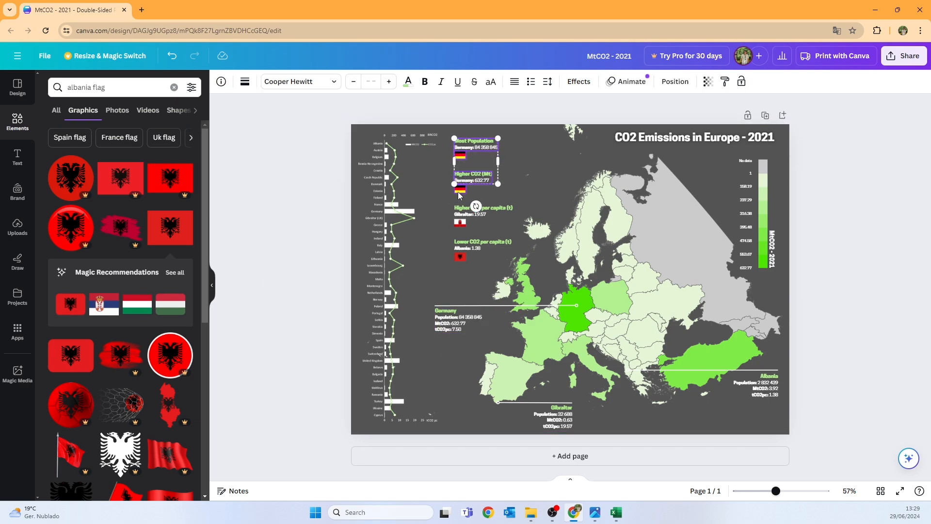
left_click(460, 213, "shift")
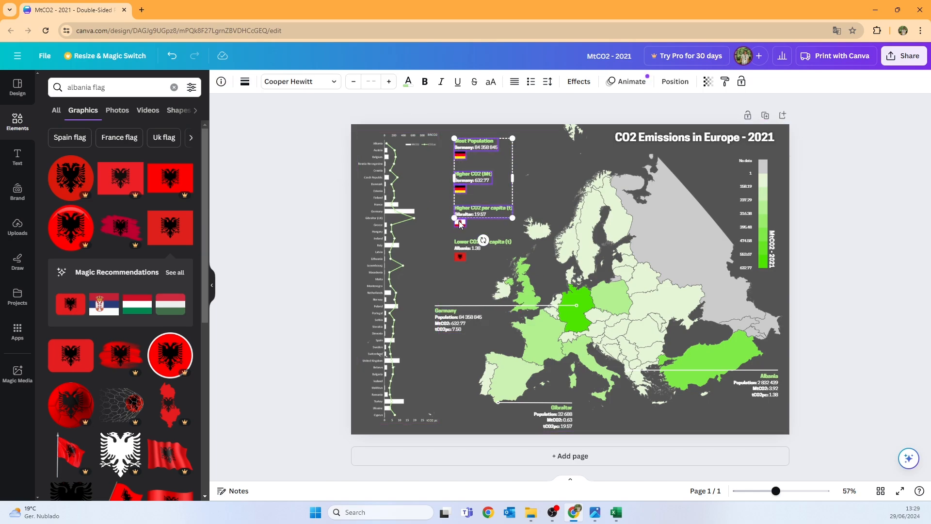
left_click(461, 249, "shift")
left_click_drag(472, 186, 453, 200)
left_click(713, 234)
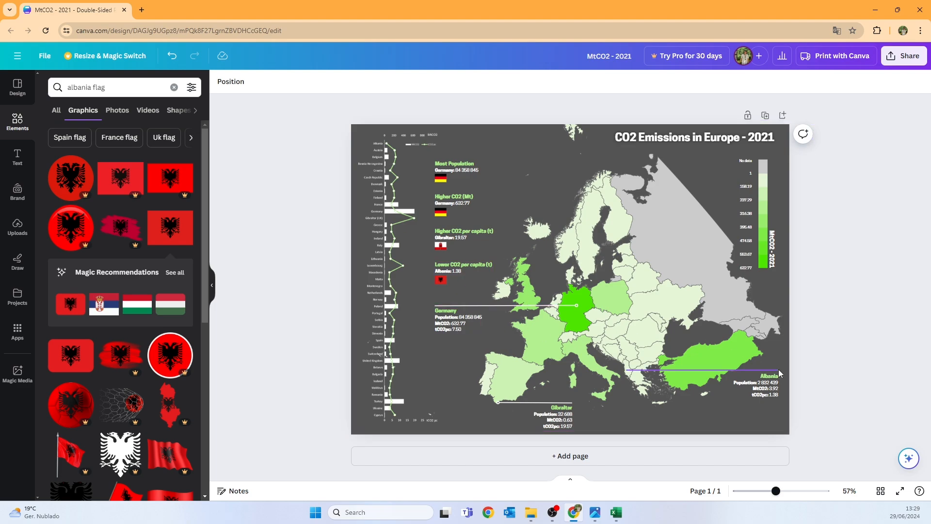
Duplicate the No data legend label and place the copy in the empty area below the Albania callout
left_click(759, 172)
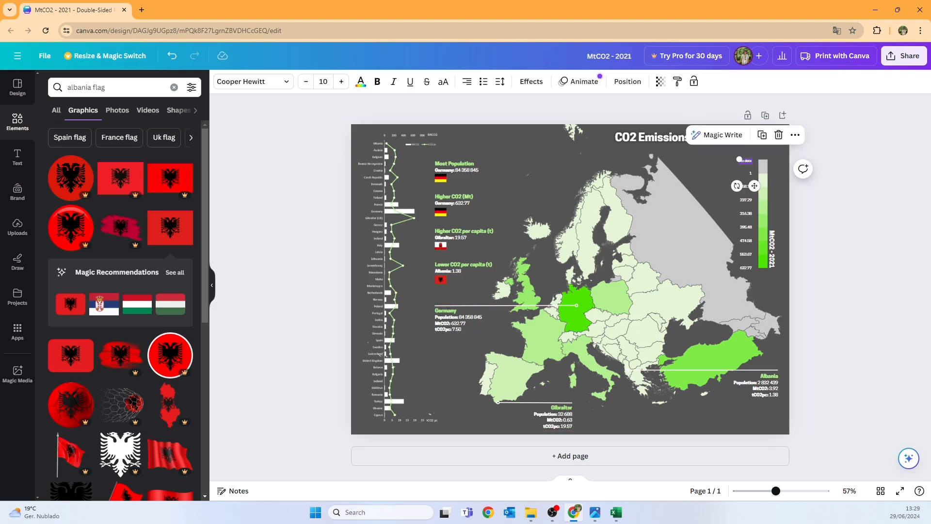
key("alt+Tab")
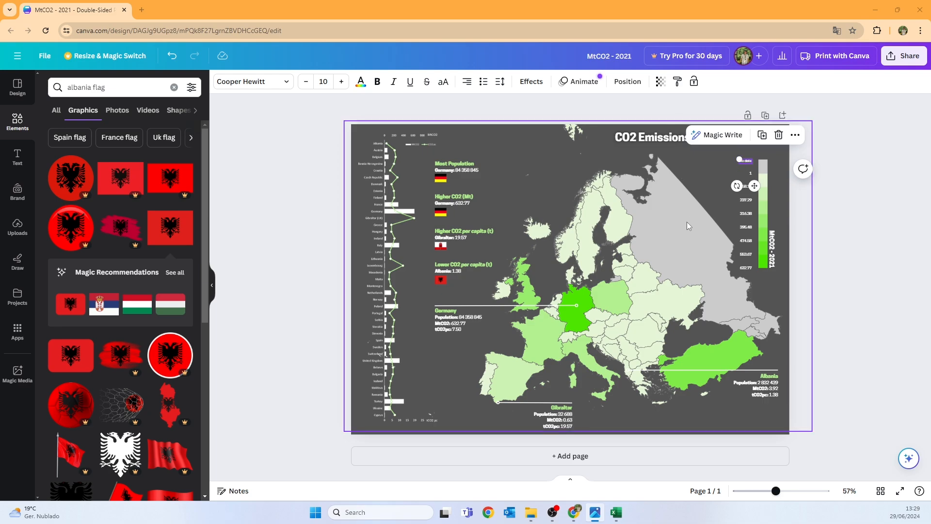
left_click(839, 203)
left_click(748, 162)
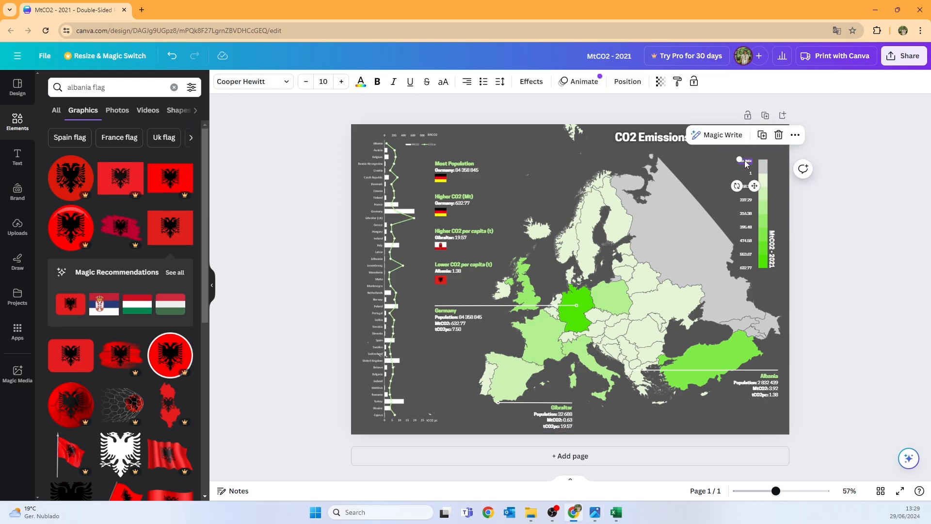
left_click_drag(747, 163, 728, 432)
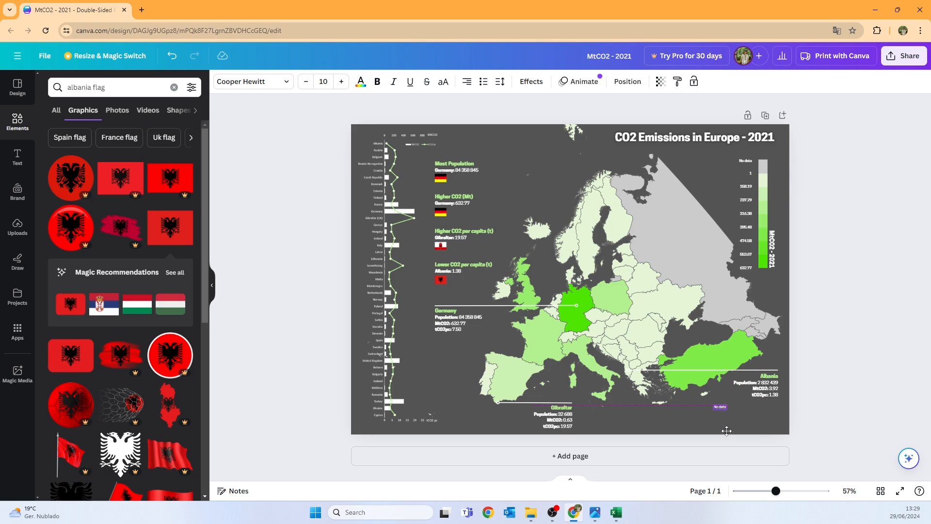
Replace the copied No data label's text with "Made by:", the author's name, "Geographer and GIS Specialist", the channel handle and "(Tutorials on Youtube)", separated by vertical bars
left_click_drag(776, 491, 797, 499)
left_click_drag(823, 308, 500, 145)
left_click(692, 339)
double_click(737, 412)
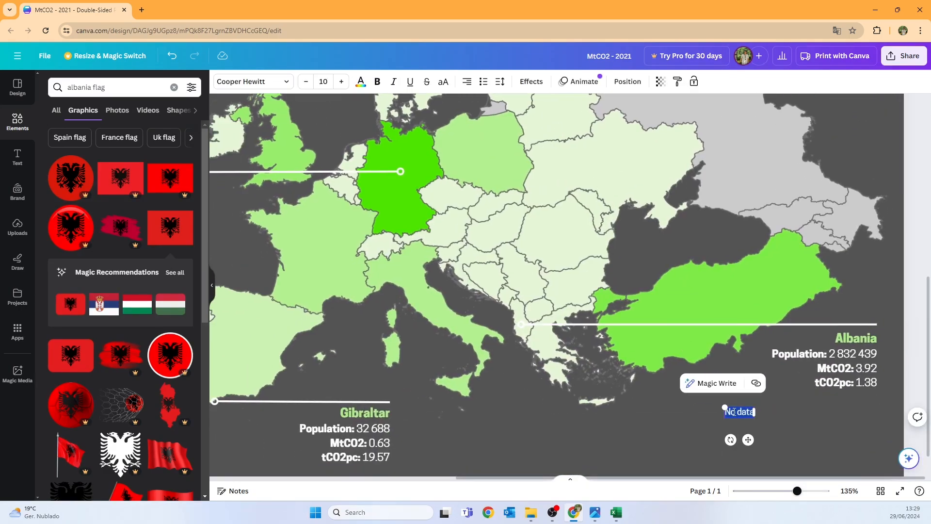
type("Made")
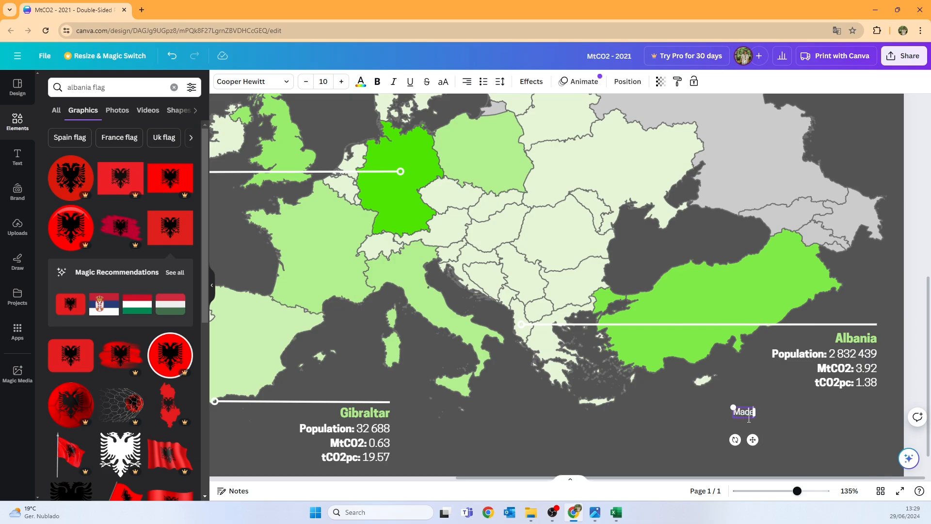
type(" by:")
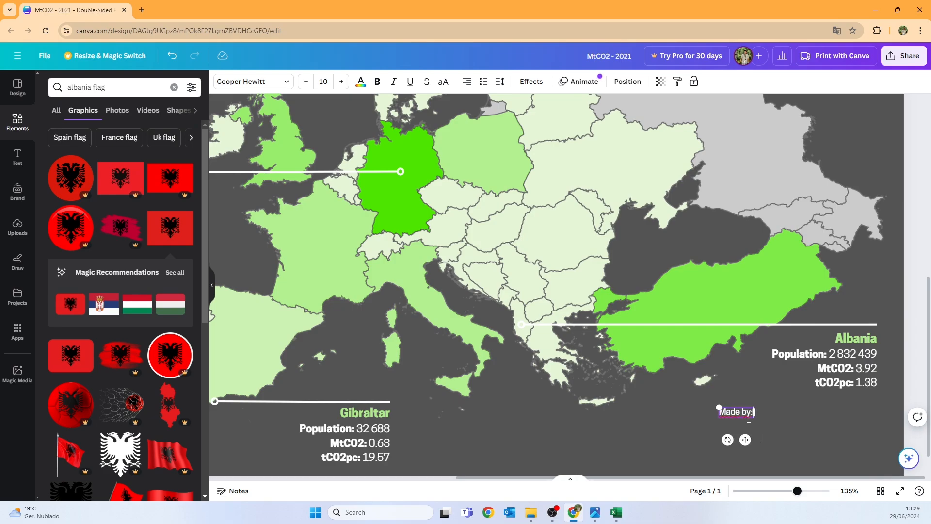
type(" Rúben D")
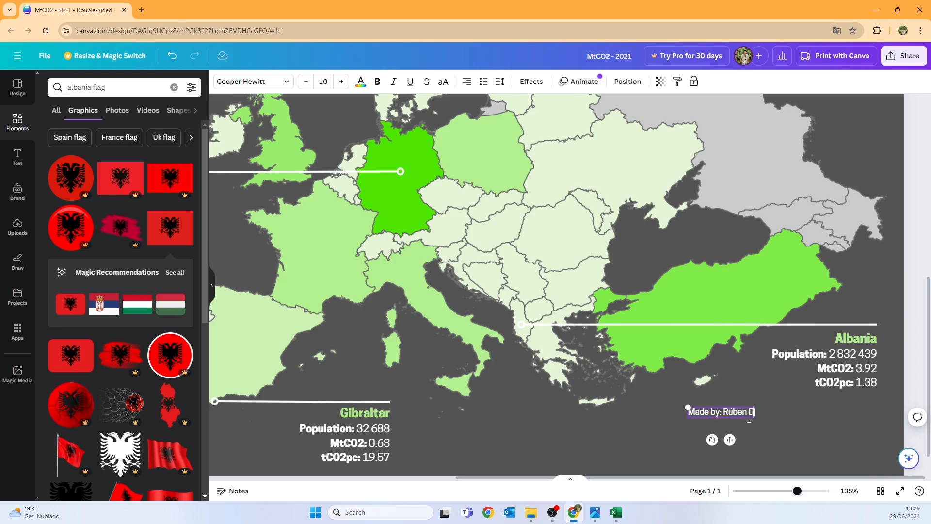
type("uarte")
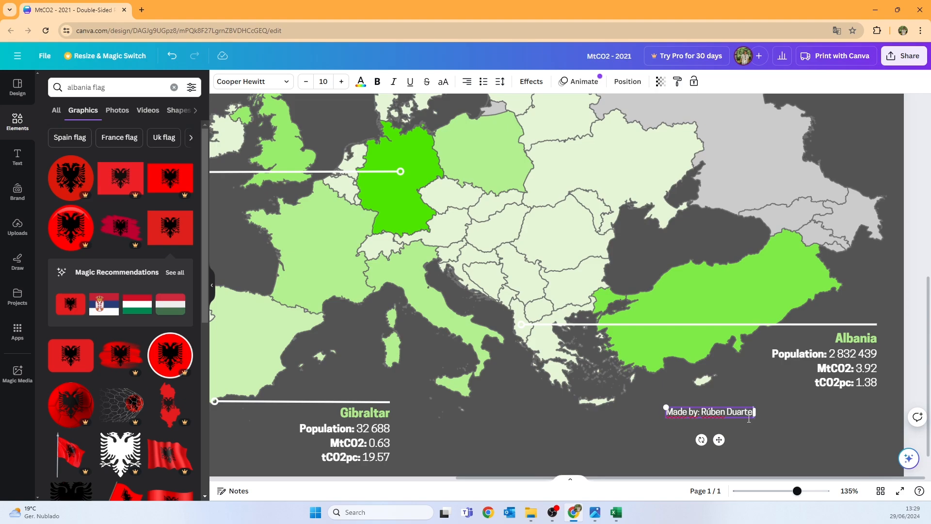
type(" | Ge")
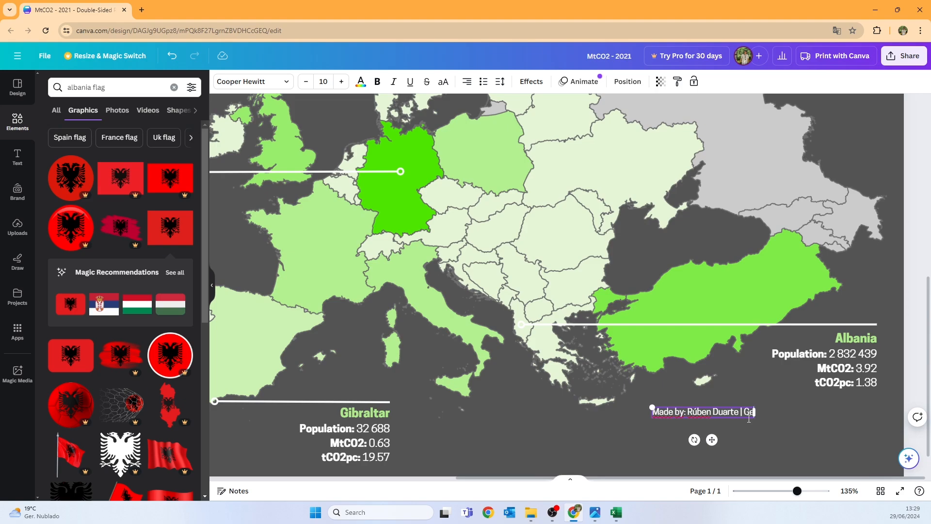
type("ographer and")
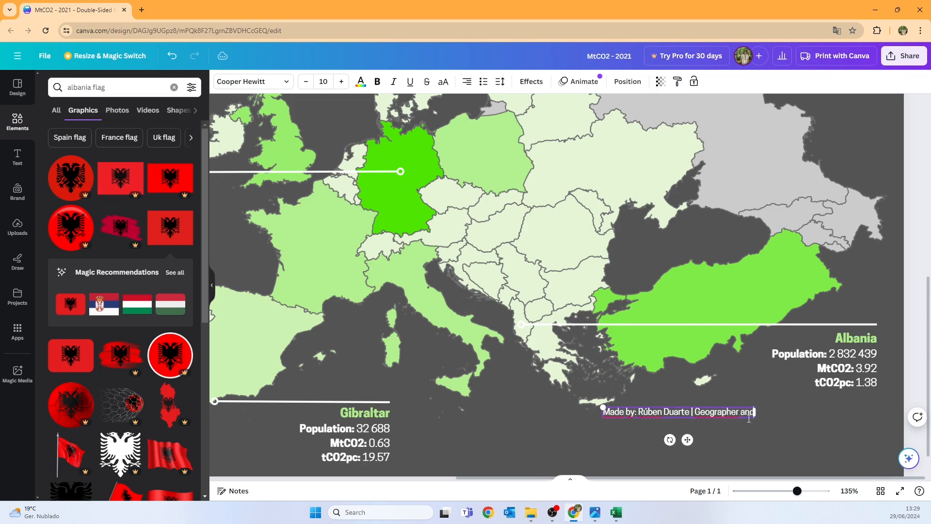
type(" GIS Spec")
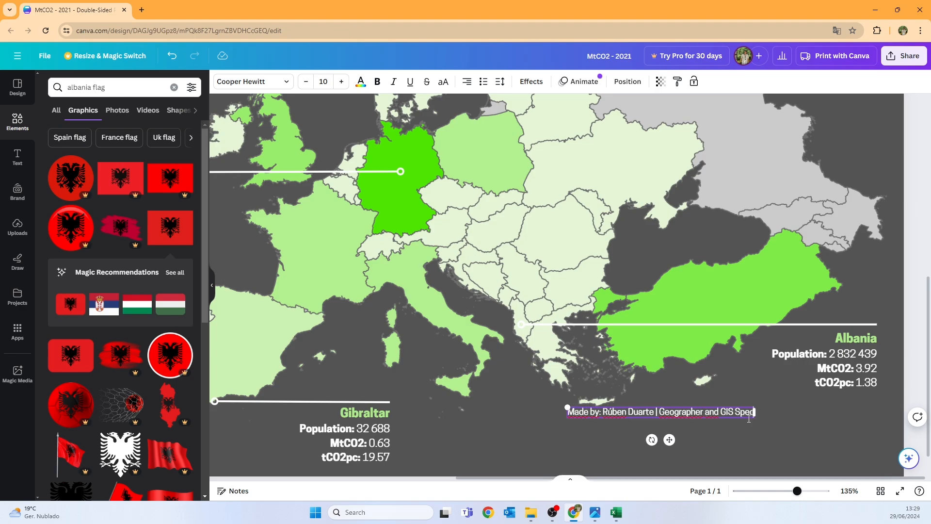
type("ialist")
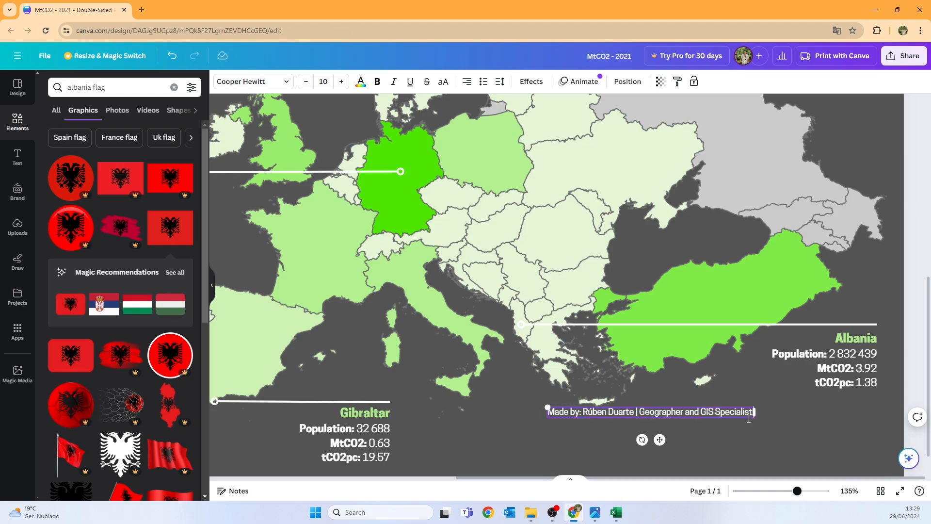
type(" | @MapsbyRGD")
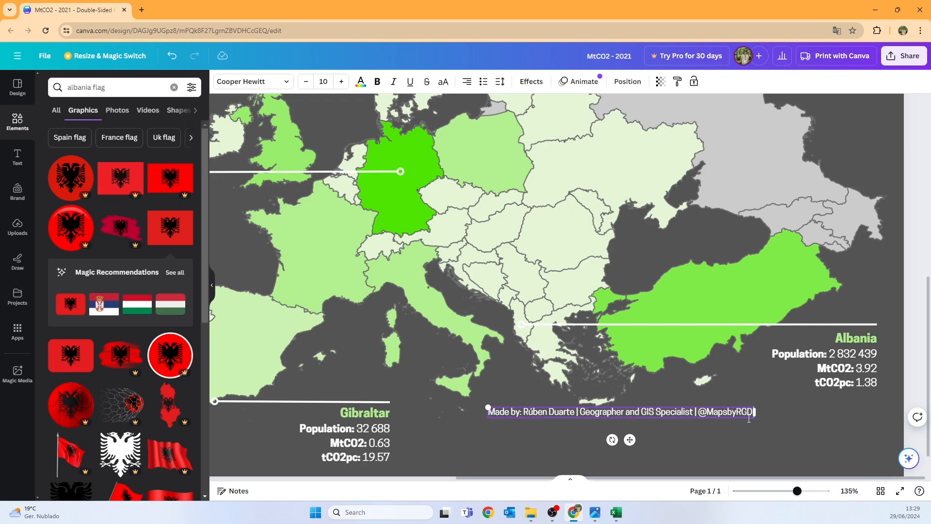
type(" (Tut")
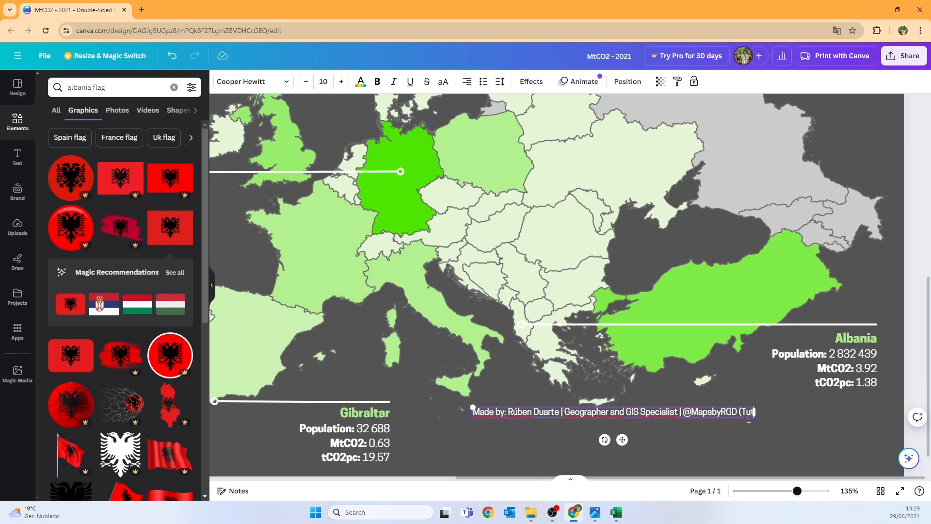
type("orials on Yo")
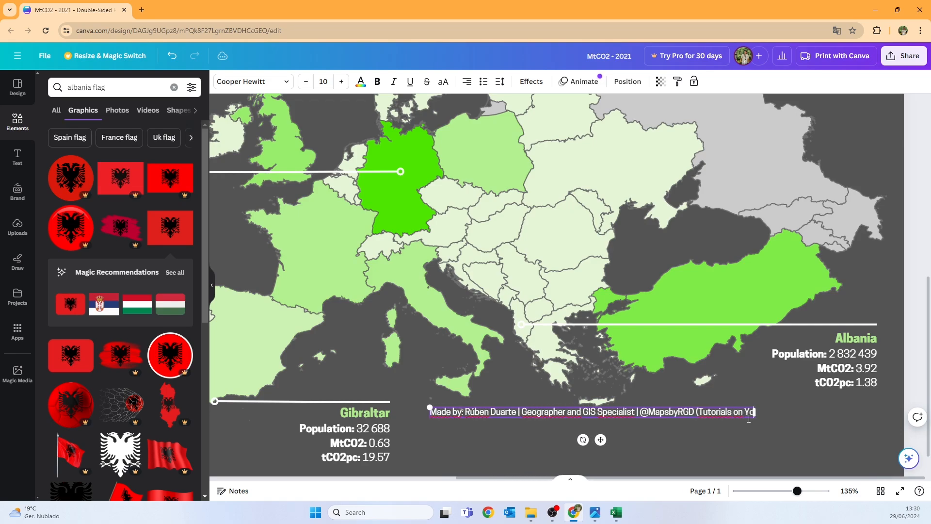
type("utube)")
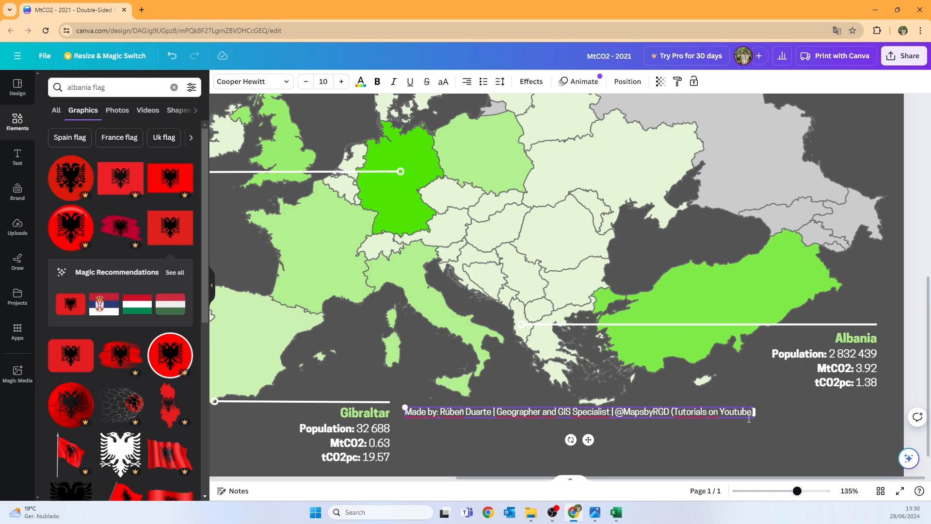
Add a second credit line: "Data: International Energy Agency 2021 (CO2 Emissions by country (per capita)); Technical University of Denmark and World Bank Group."
key("Return")
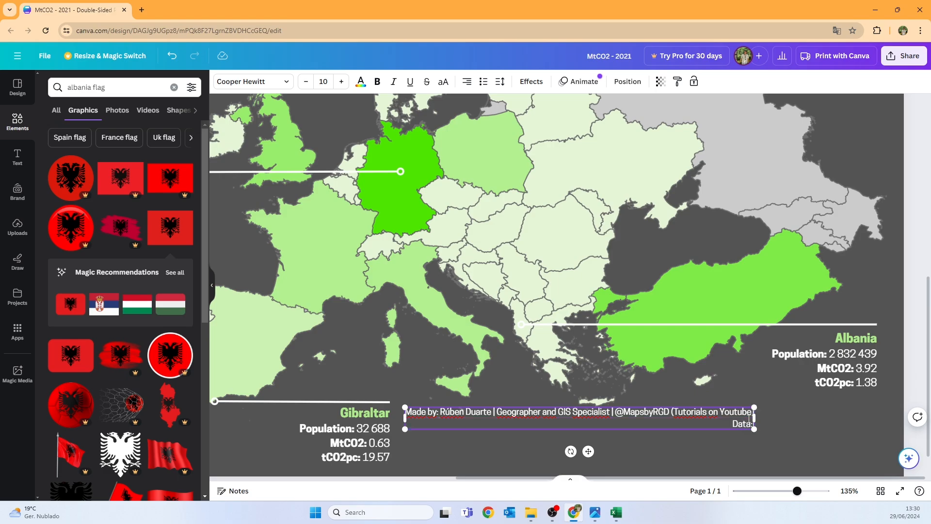
type("Data: International  Energ")
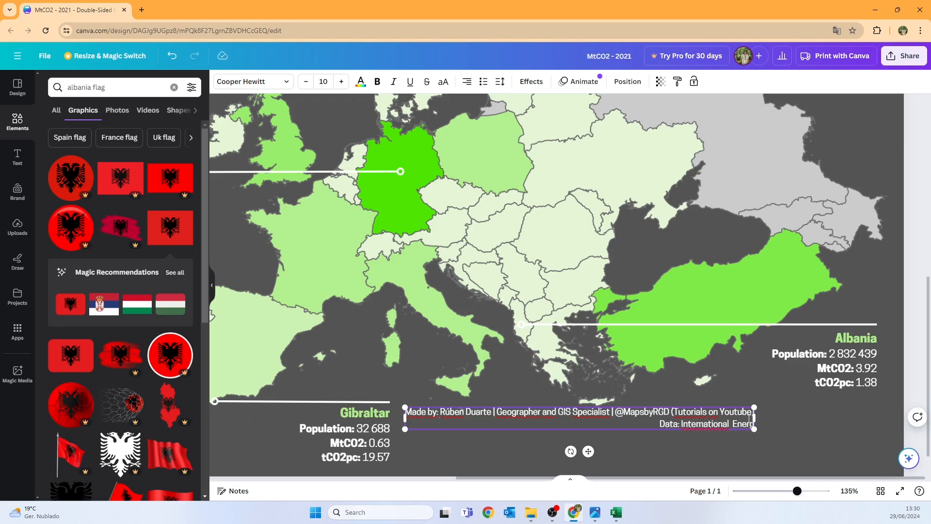
type("y Agency 2")
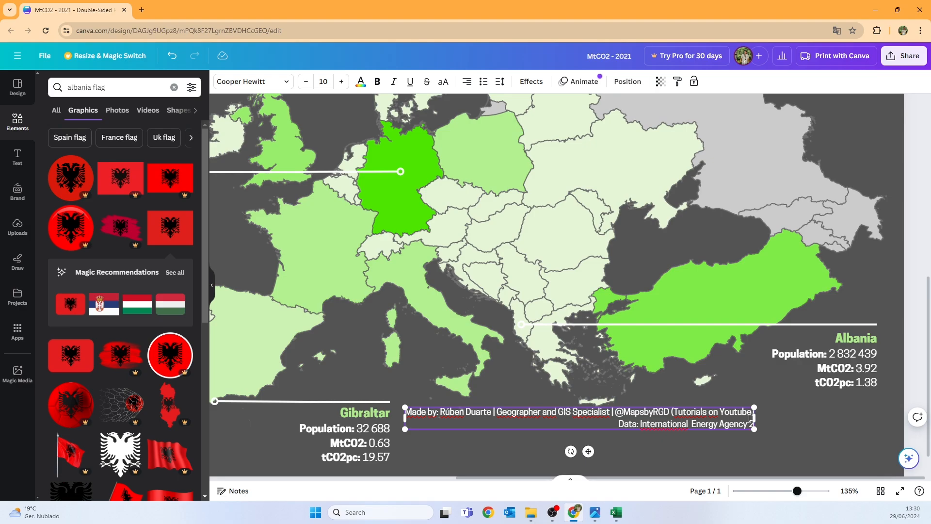
type("021 (CO2 Em")
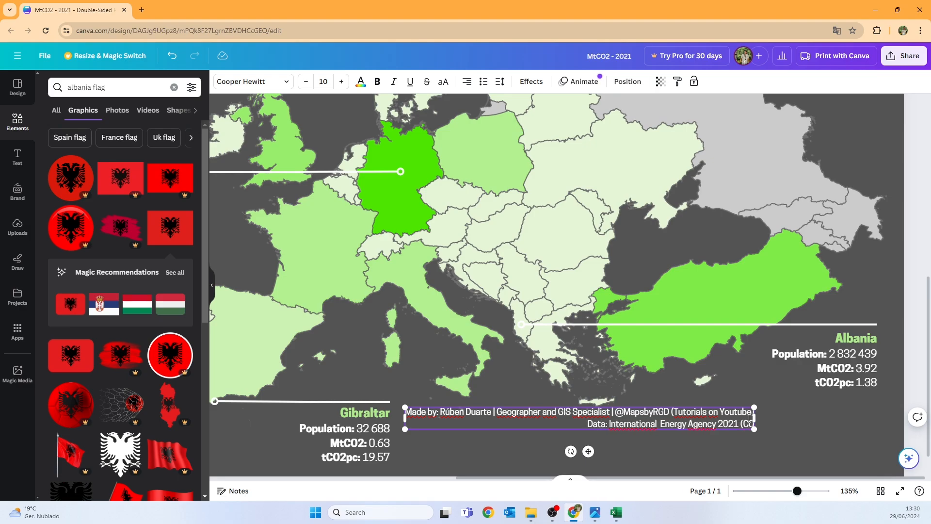
type("ions")
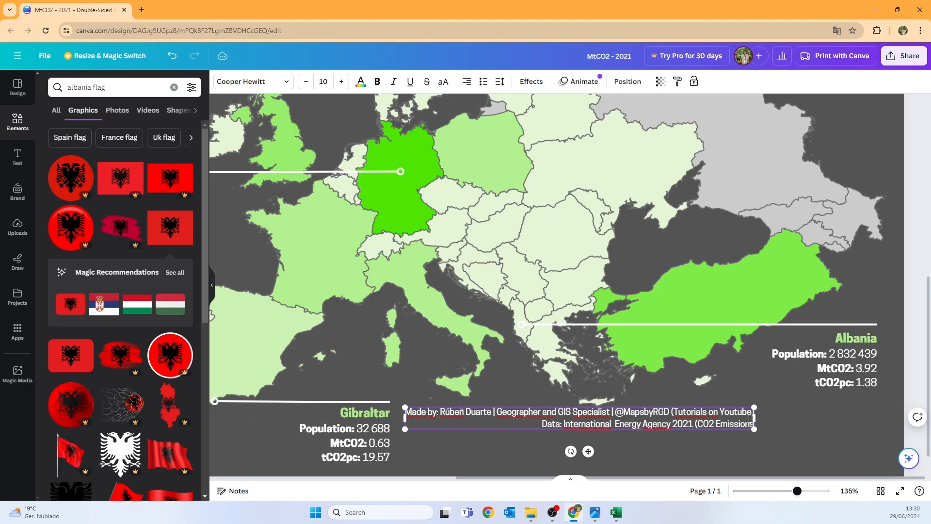
type(" by co")
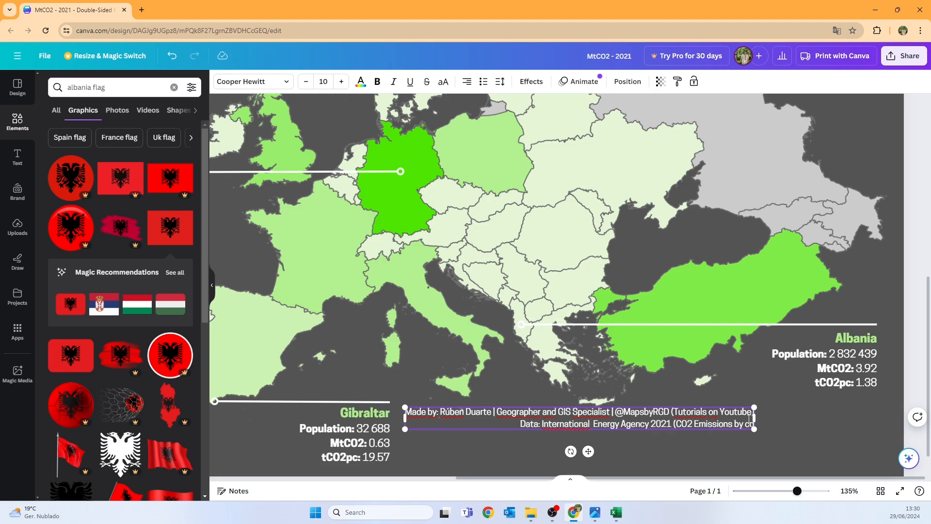
type("untry (p")
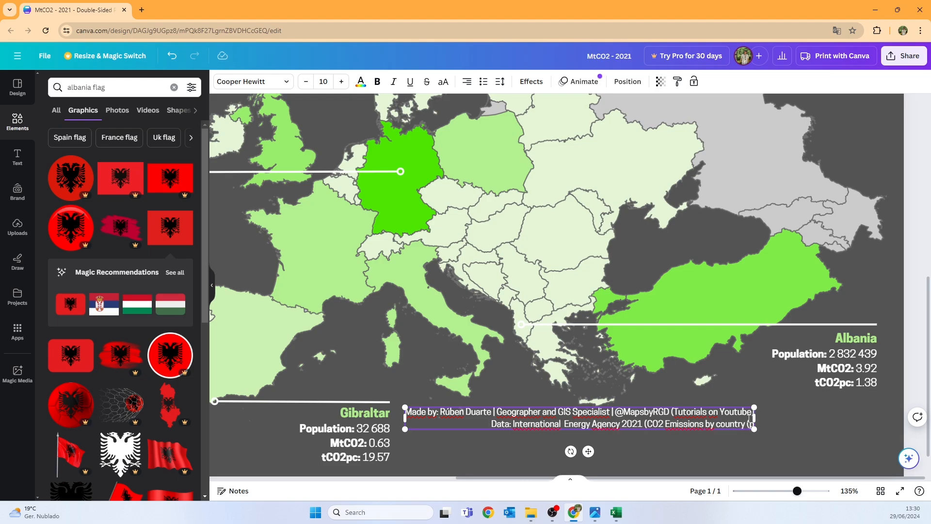
type("er capit")
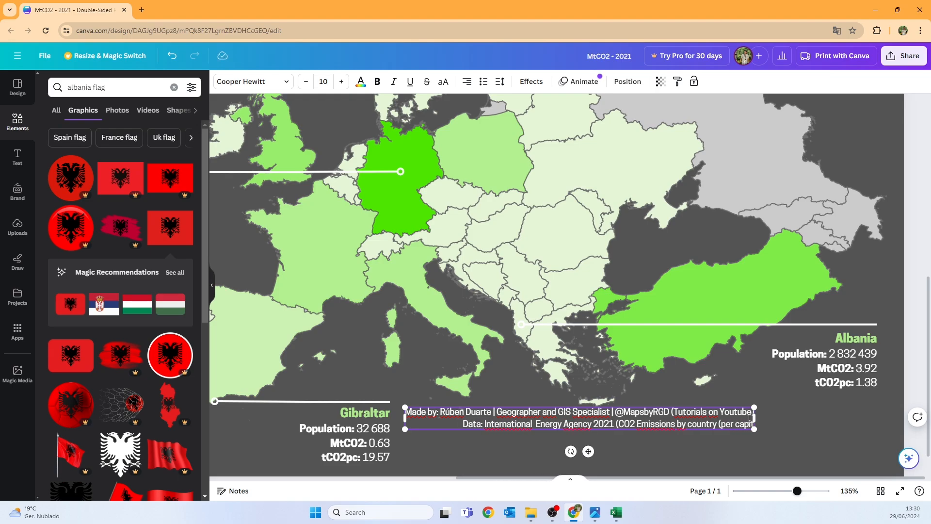
type("a))")
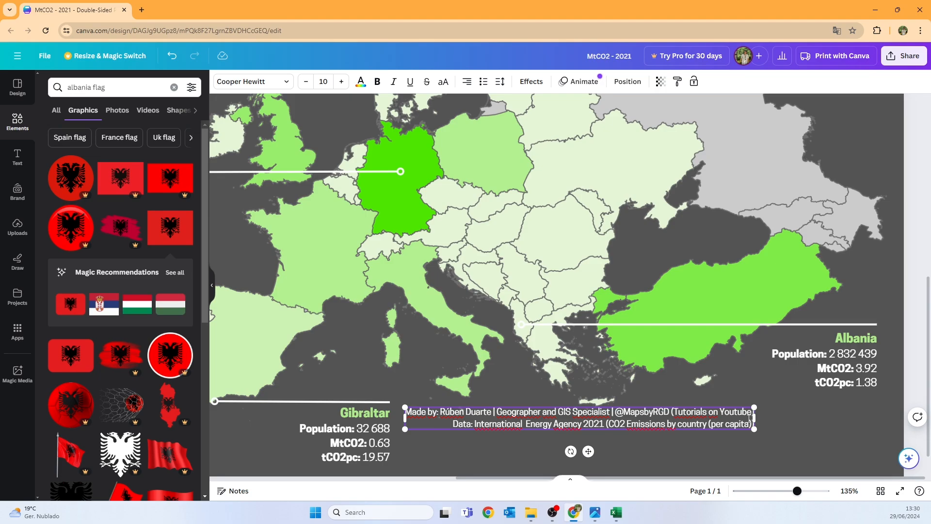
type("; Techn")
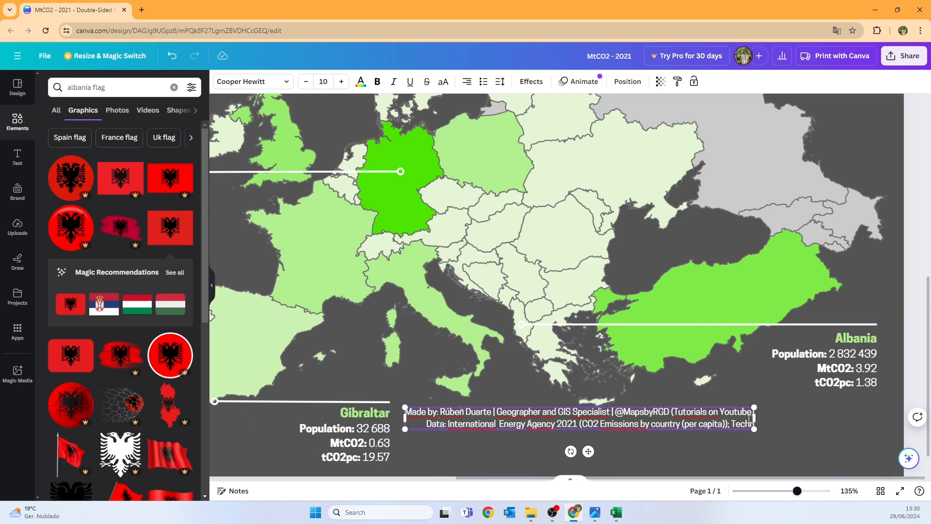
type("ical U")
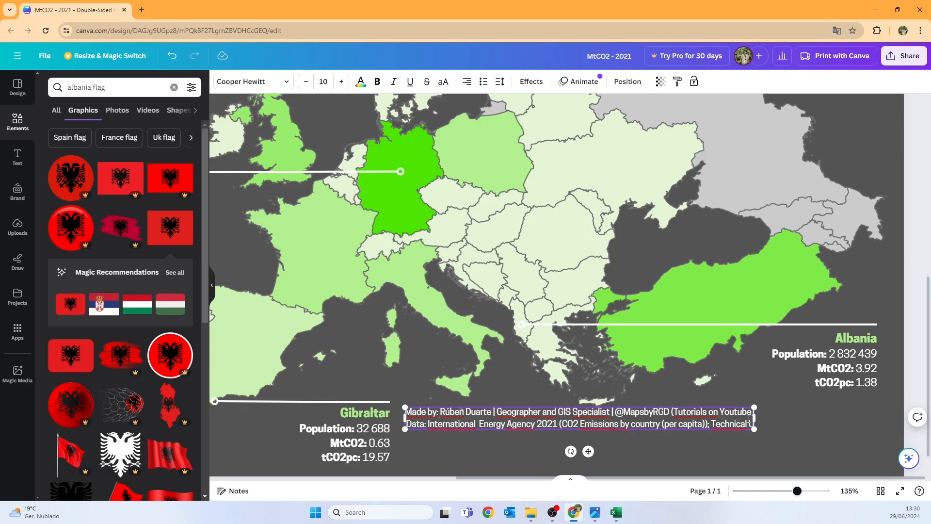
type("niversity")
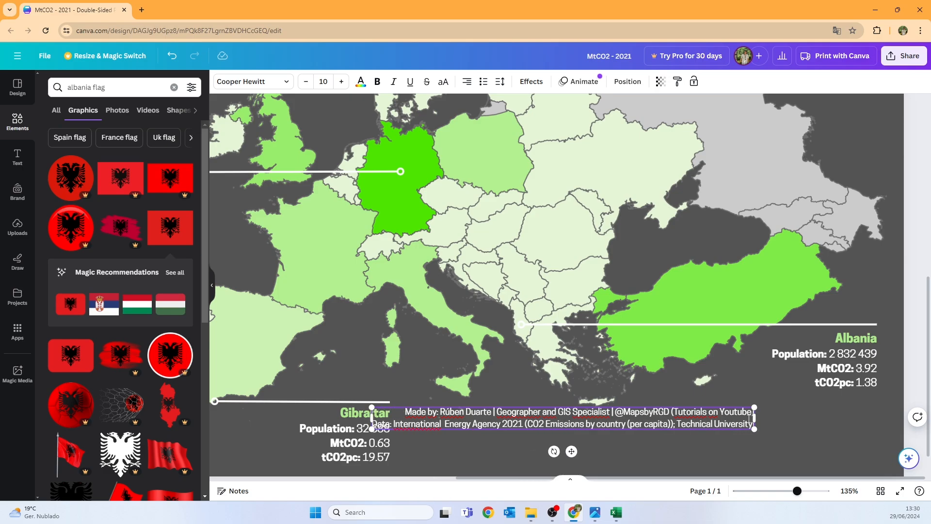
type(" of Denmark")
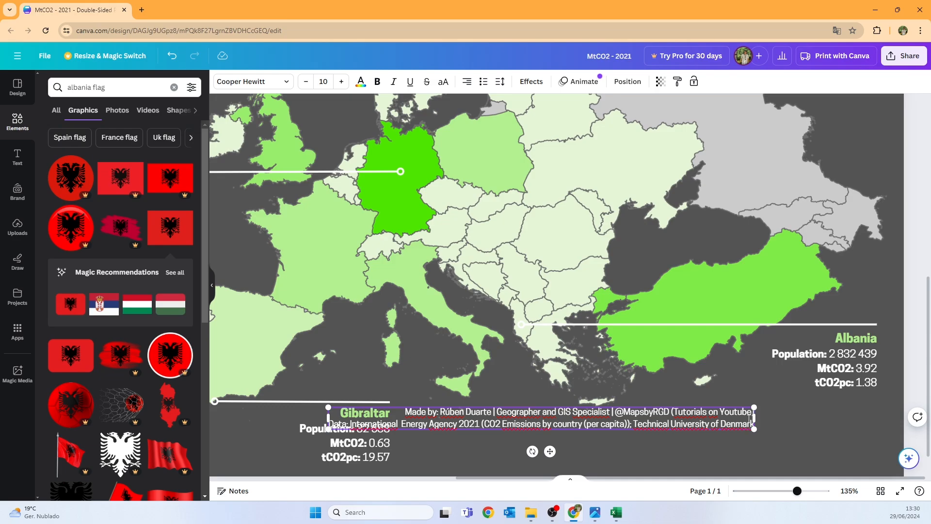
type(" and Wor")
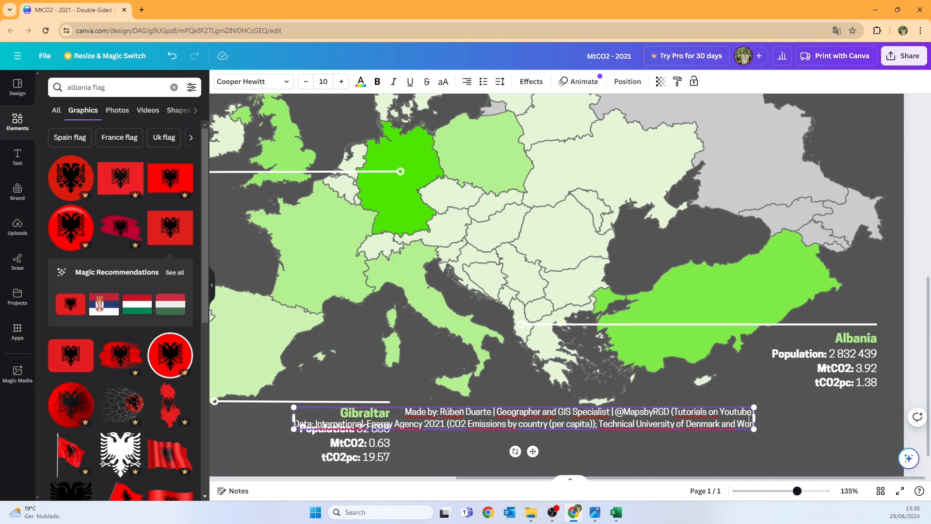
type("ld Bank Group)")
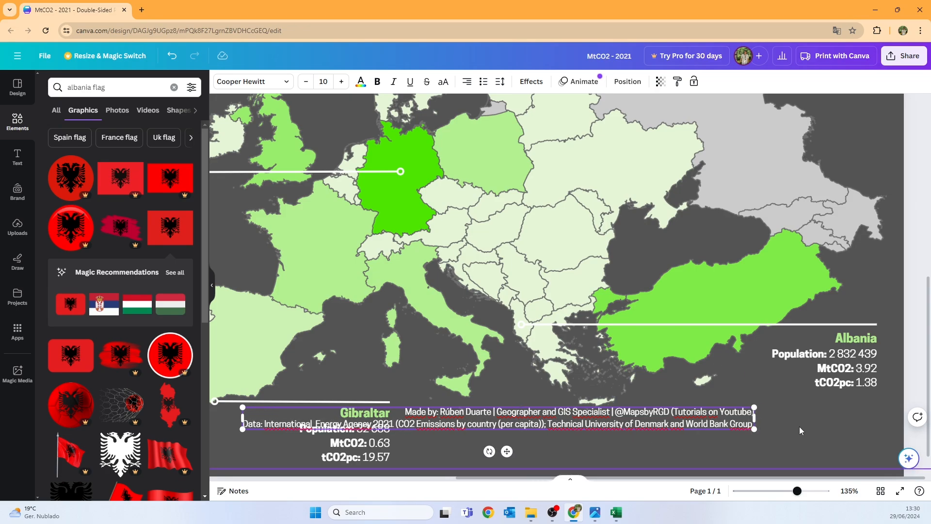
scroll(800, 427, "down", 1)
left_click(808, 427)
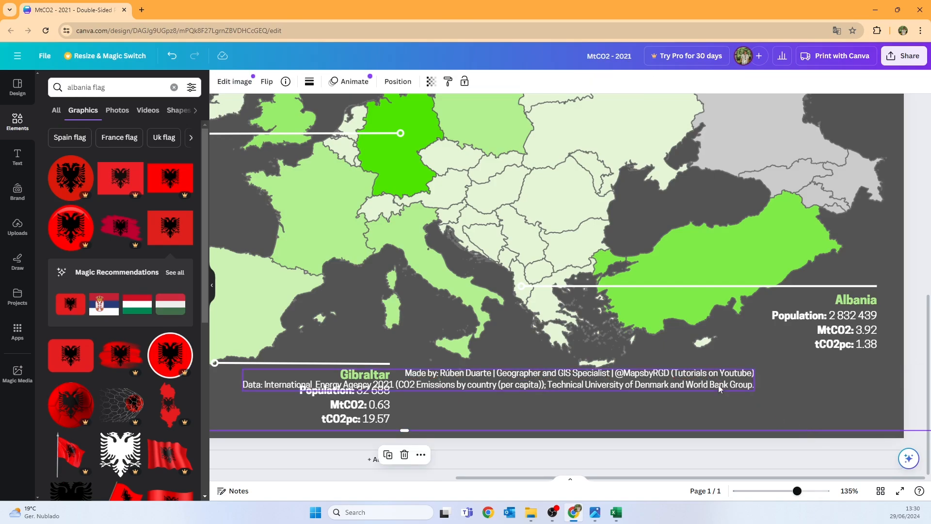
Reduce the credit text to font size 8 and move it clear of the Gibraltar callout, below the Albania callout
left_click(718, 385)
left_click(305, 83)
left_click(306, 82)
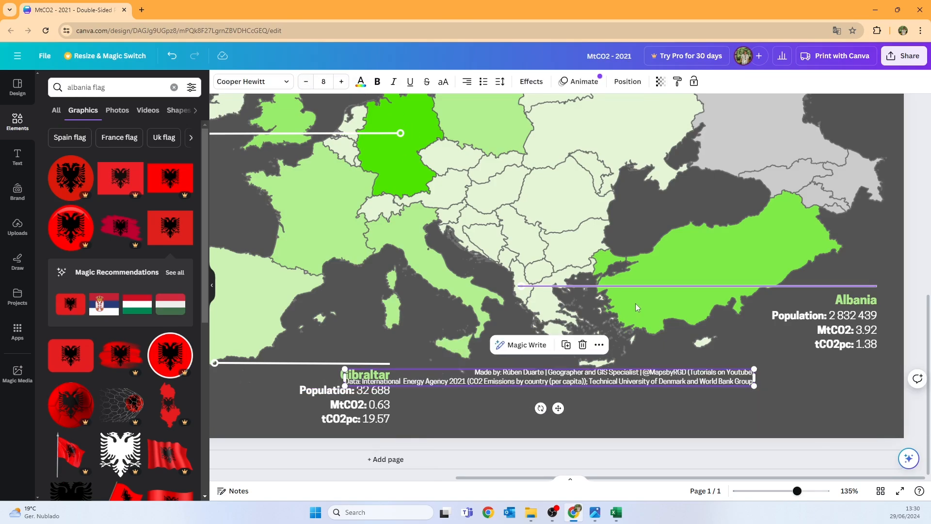
left_click_drag(512, 378, 622, 394)
Make the "Made by:" and "Data:" prefixes in the credit text bold
left_click(594, 393)
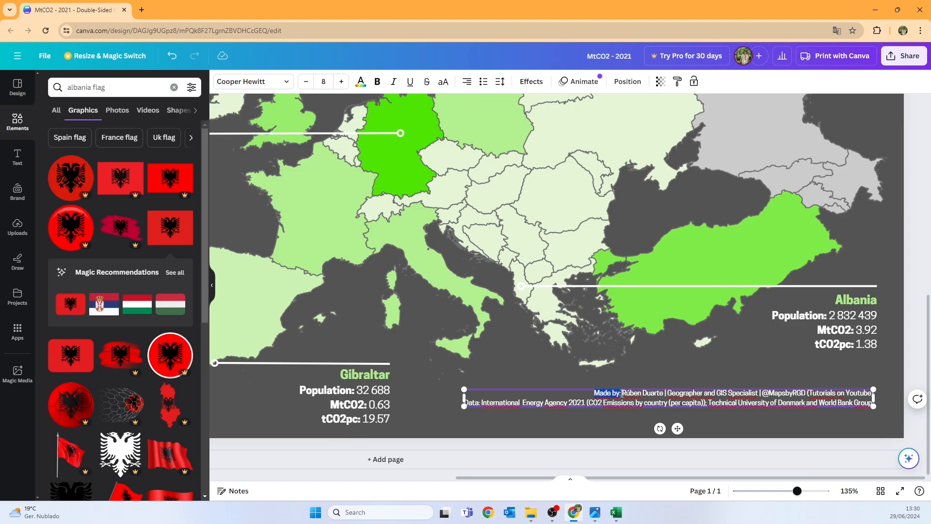
left_click(378, 82)
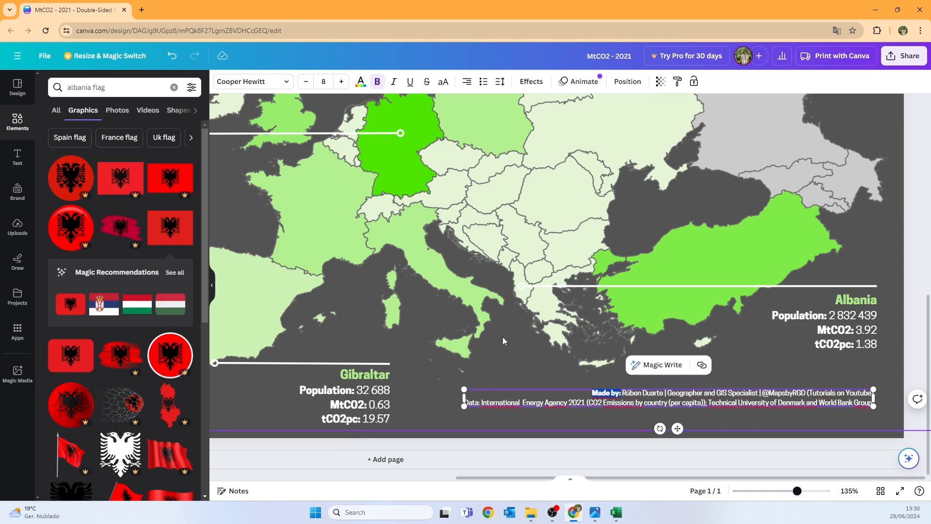
left_click_drag(481, 403, 462, 403)
left_click(378, 82)
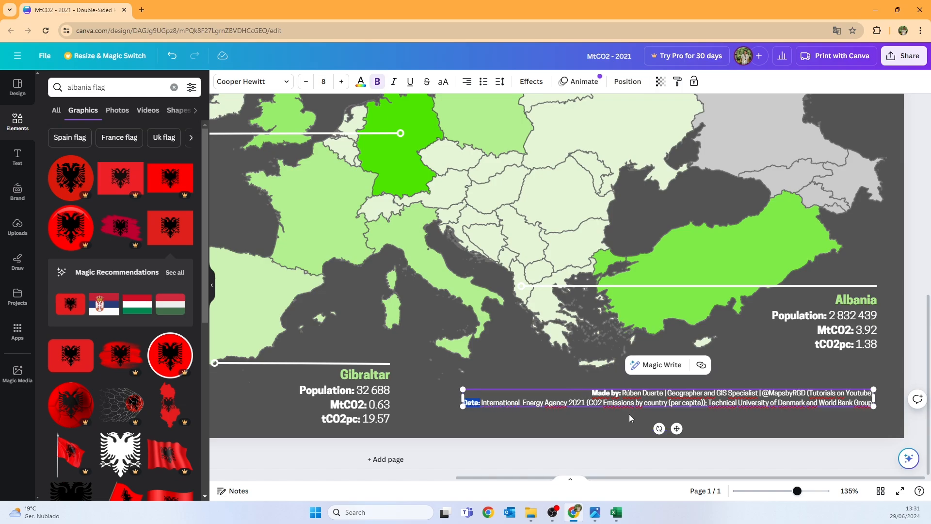
Move the credit text into the lower-right corner of the page, just above the bottom edge
left_click(892, 410)
left_click(808, 395)
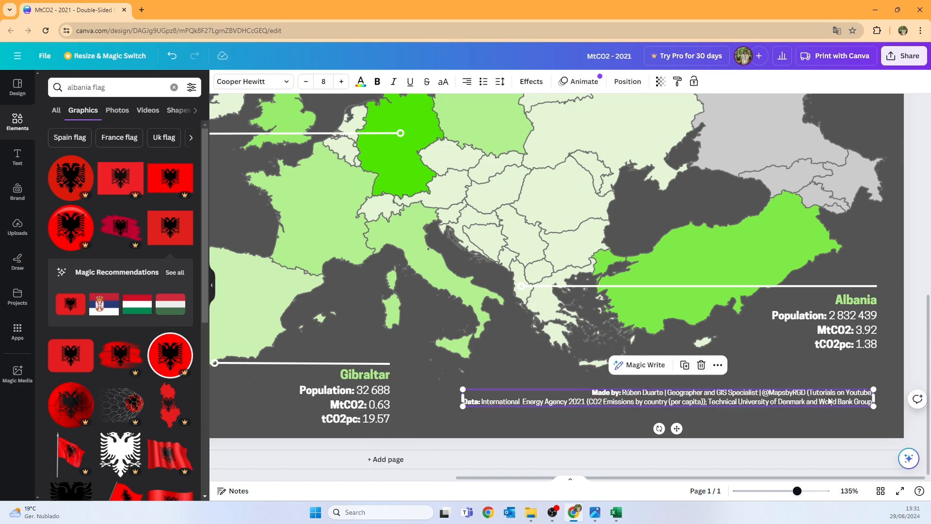
left_click_drag(827, 395, 847, 419)
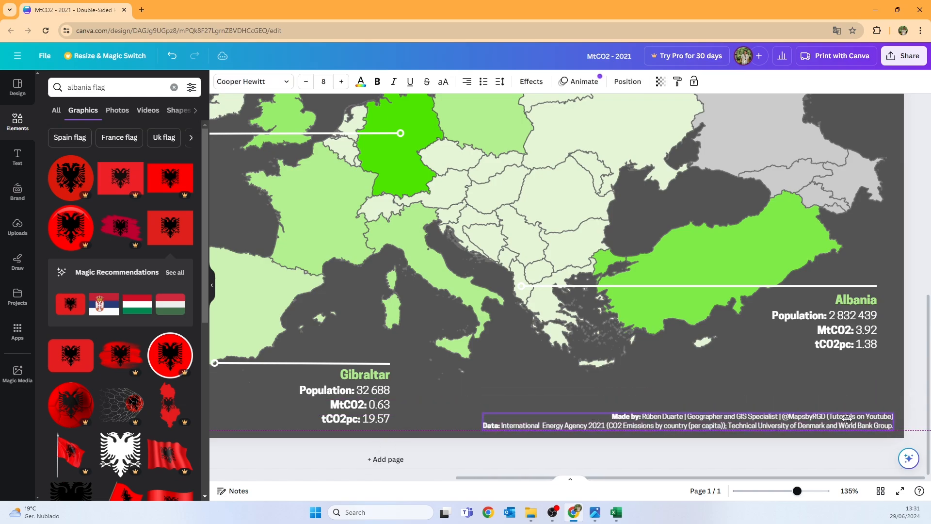
Download the finished map design as a PNG image at the default size and dismiss the print offer
left_click(837, 394)
left_click_drag(797, 491, 773, 491)
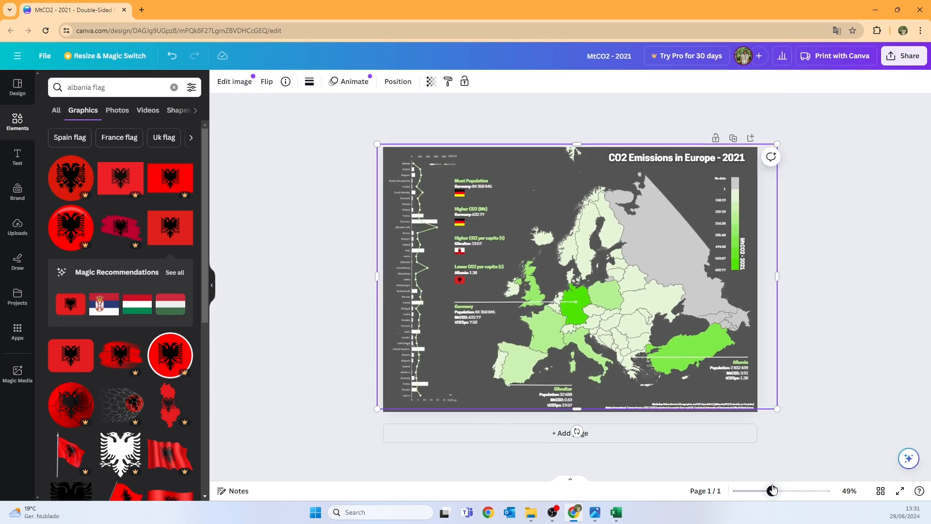
left_click(815, 291)
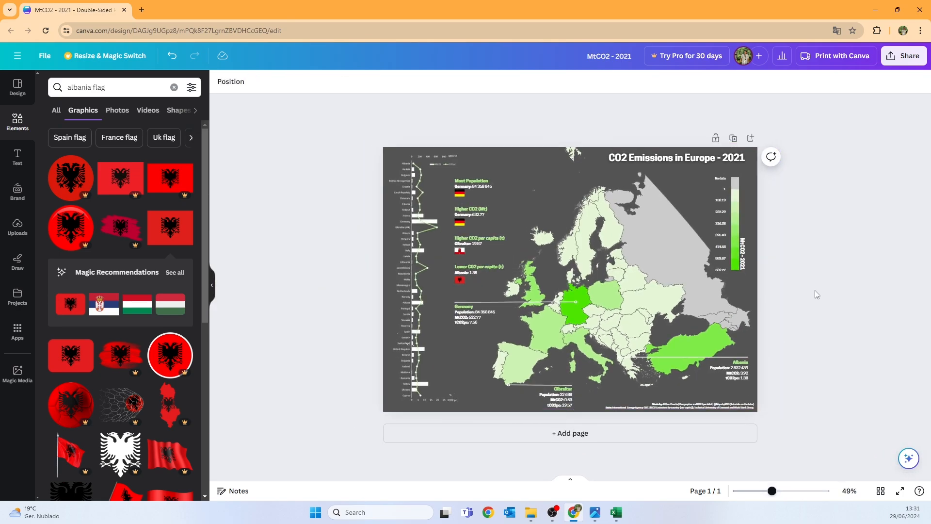
key("alt+Tab")
left_click(904, 56)
left_click(763, 310)
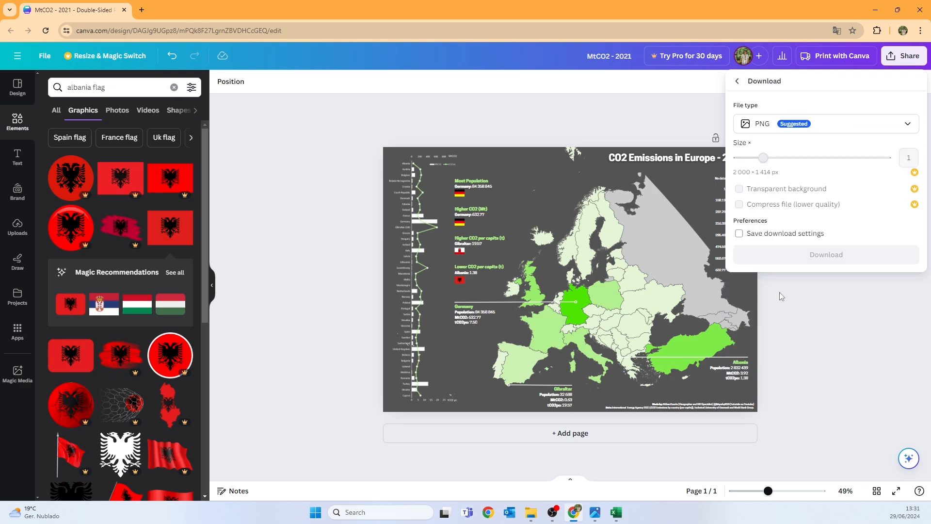
left_click(789, 258)
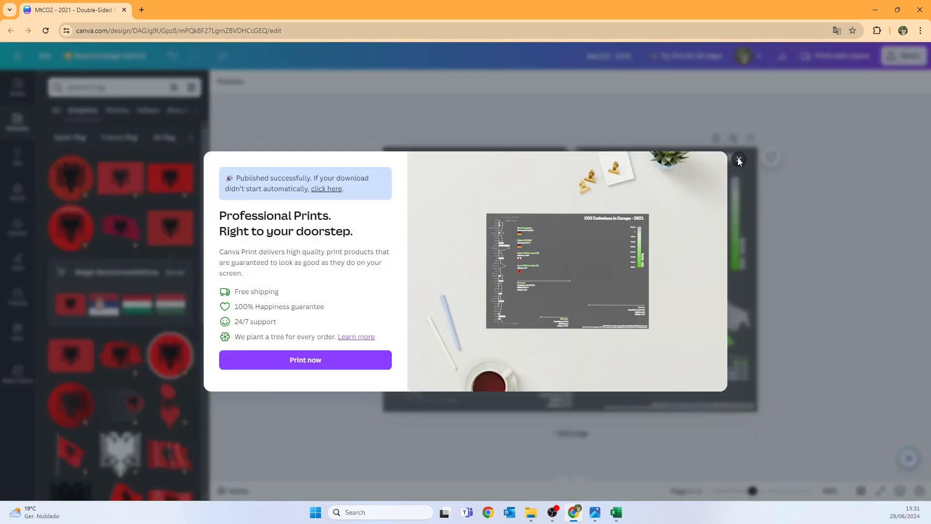
left_click(739, 159)
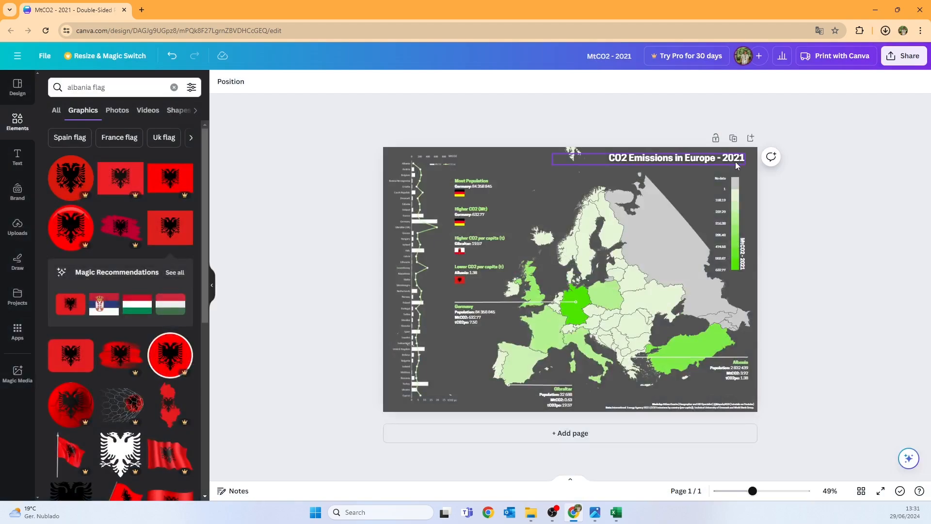
Open the downloaded file MtCO2 - 2021.png from the browser's recent downloads in the image viewer
left_click(886, 32)
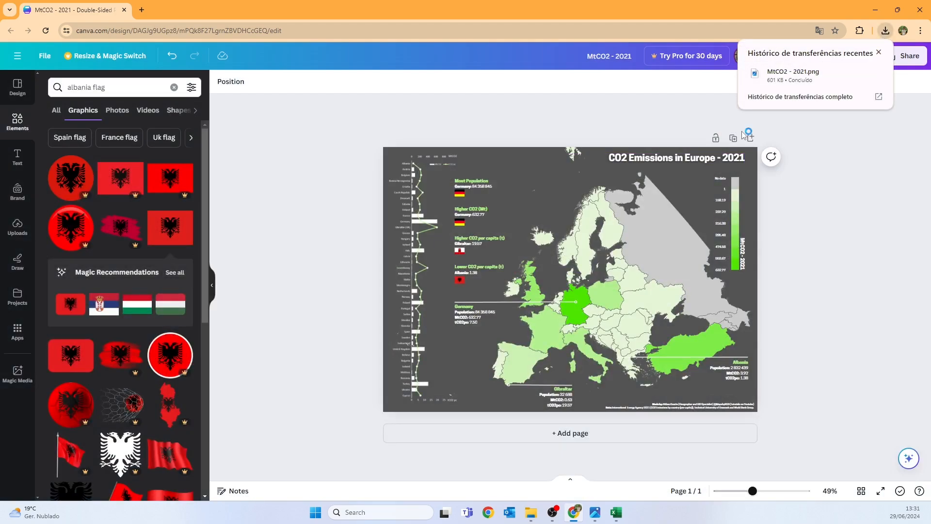
left_click(793, 75)
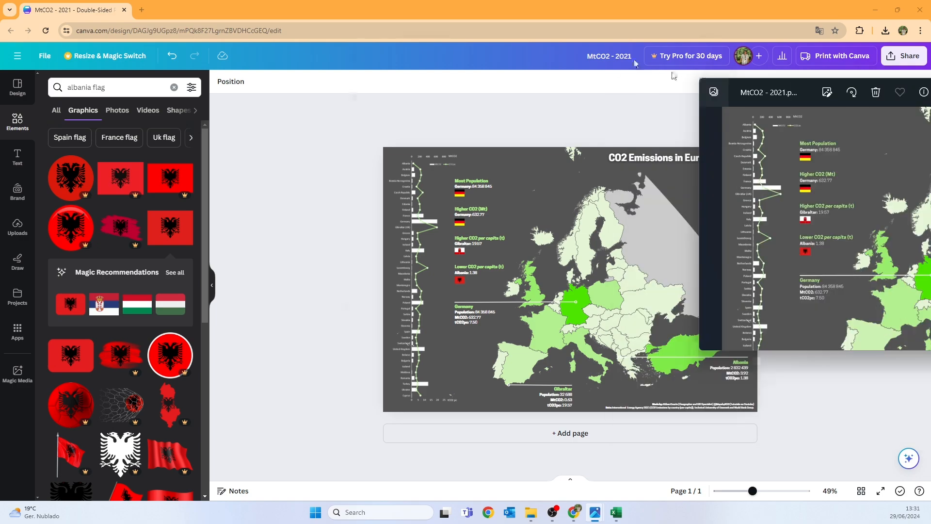